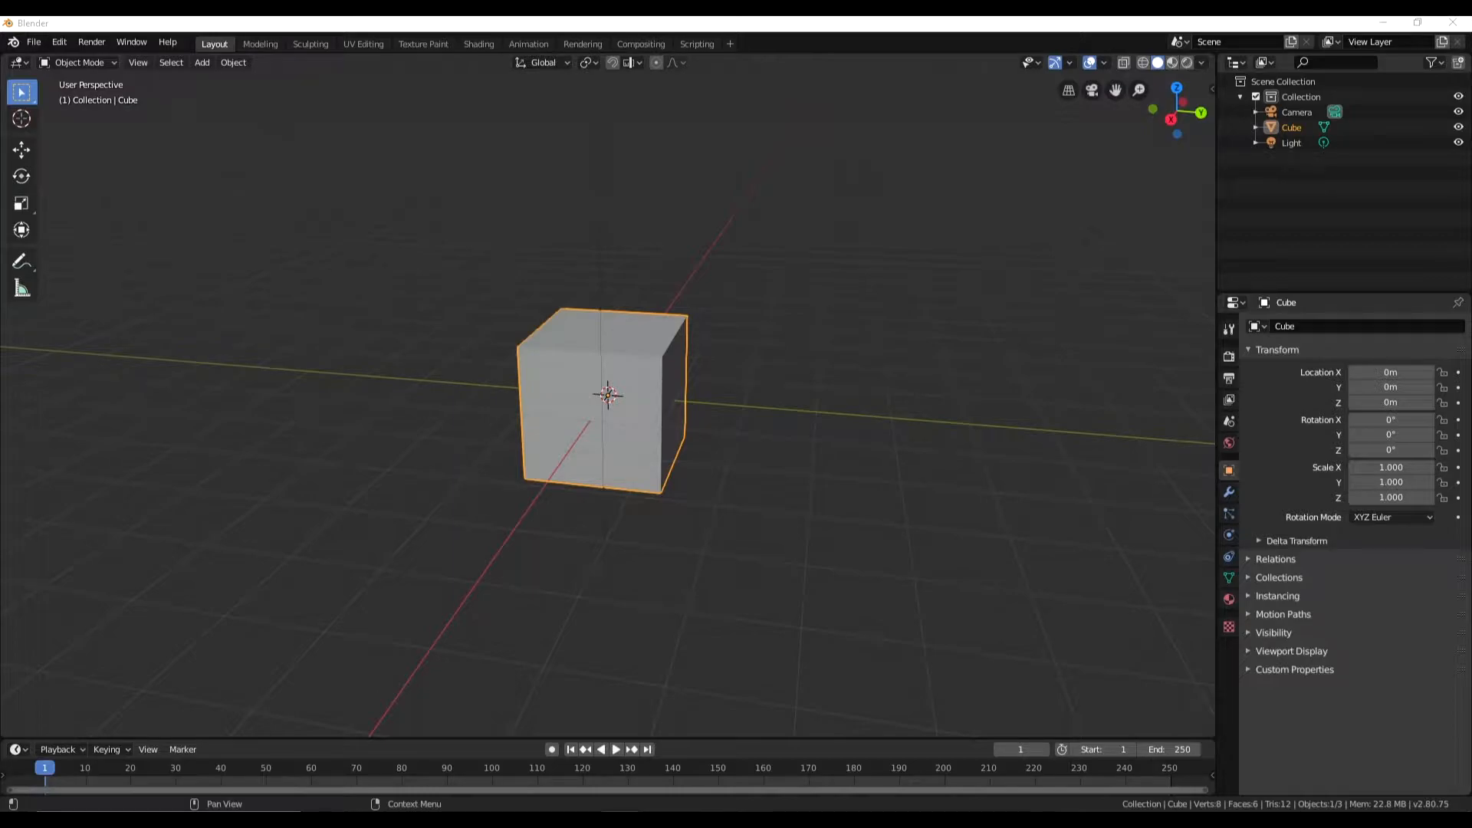
- Try to flatten the default cube along the Y axis to a scale of about 0.335
middle_drag(790, 452, 8, 139)
middle_drag(583, 440, 625, 497)
drag(611, 427, 608, 407)
click(756, 453)
middle_drag(756, 453, 889, 453)
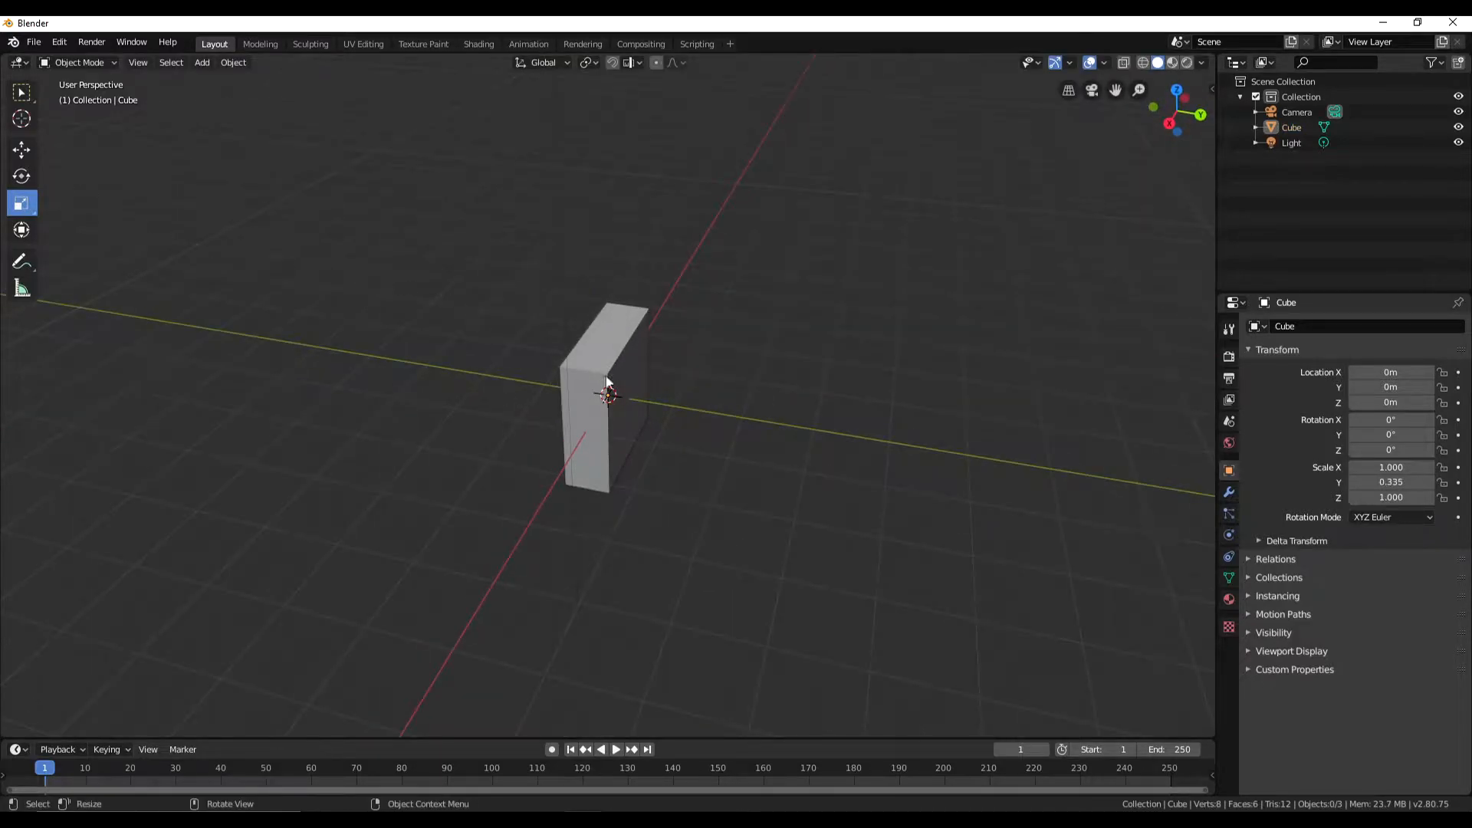
click(602, 390)
middle_drag(604, 393, 597, 407)
drag(641, 452, 612, 431)
middle_drag(617, 445, 788, 462)
key(ctrl+z)
key(ctrl+z)
- Scale the cube uniformly to about 0.259 and enter Edit Mode on it
key(s)
click(641, 410)
middle_drag(704, 440, 441, 431)
scroll(660, 434, up, 5)
click(22, 150)
middle_drag(606, 429, 652, 476)
right_click(588, 369)
click(81, 63)
click(89, 98)
scroll(591, 452, up, 2)
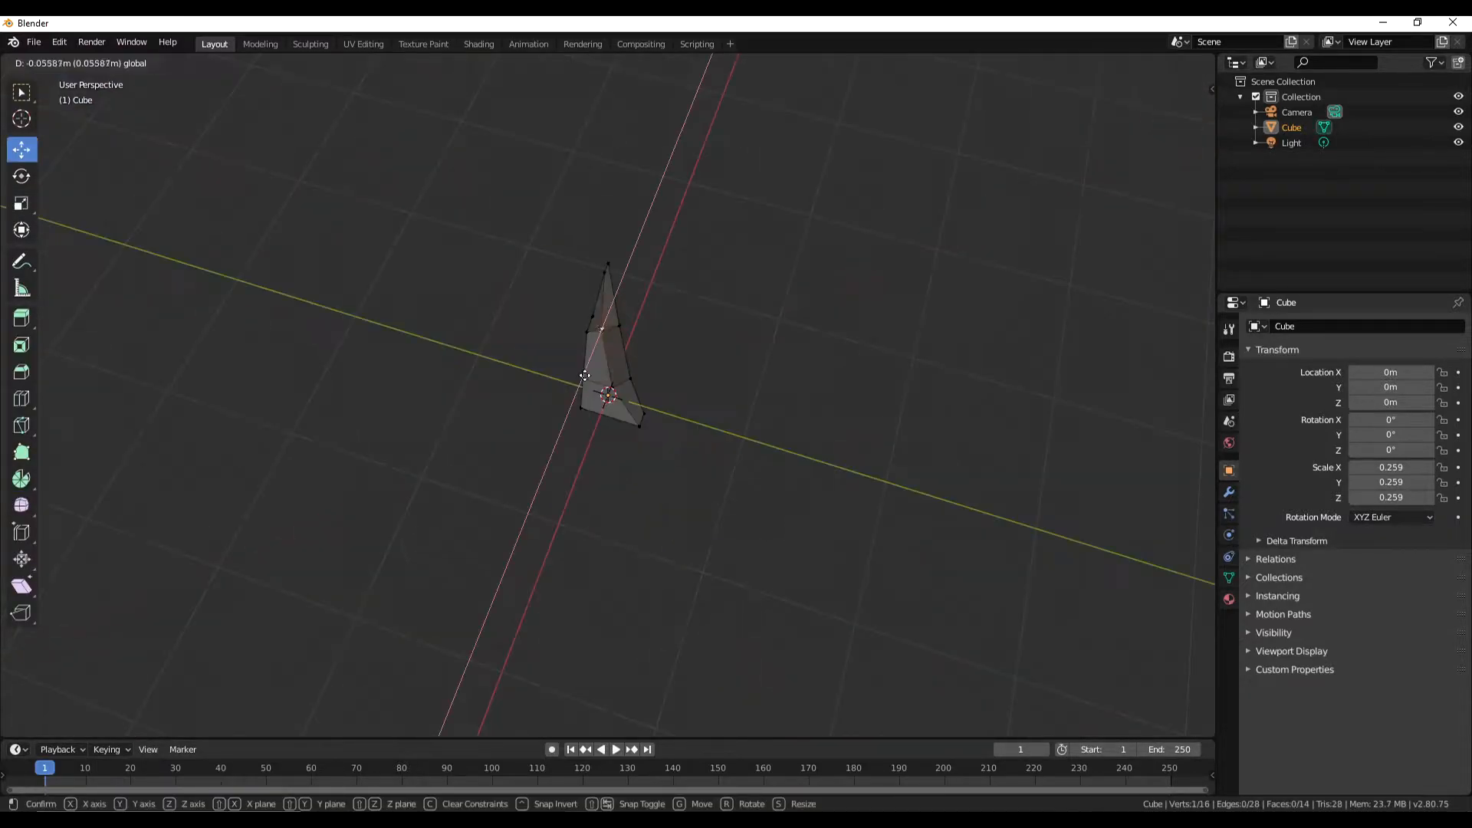
- Move the mesh's vertices to shape a tapered, pointed grass blade and return to Object Mode
drag(602, 337, 608, 328)
middle_drag(652, 369, 728, 470)
click(610, 305)
click(613, 337)
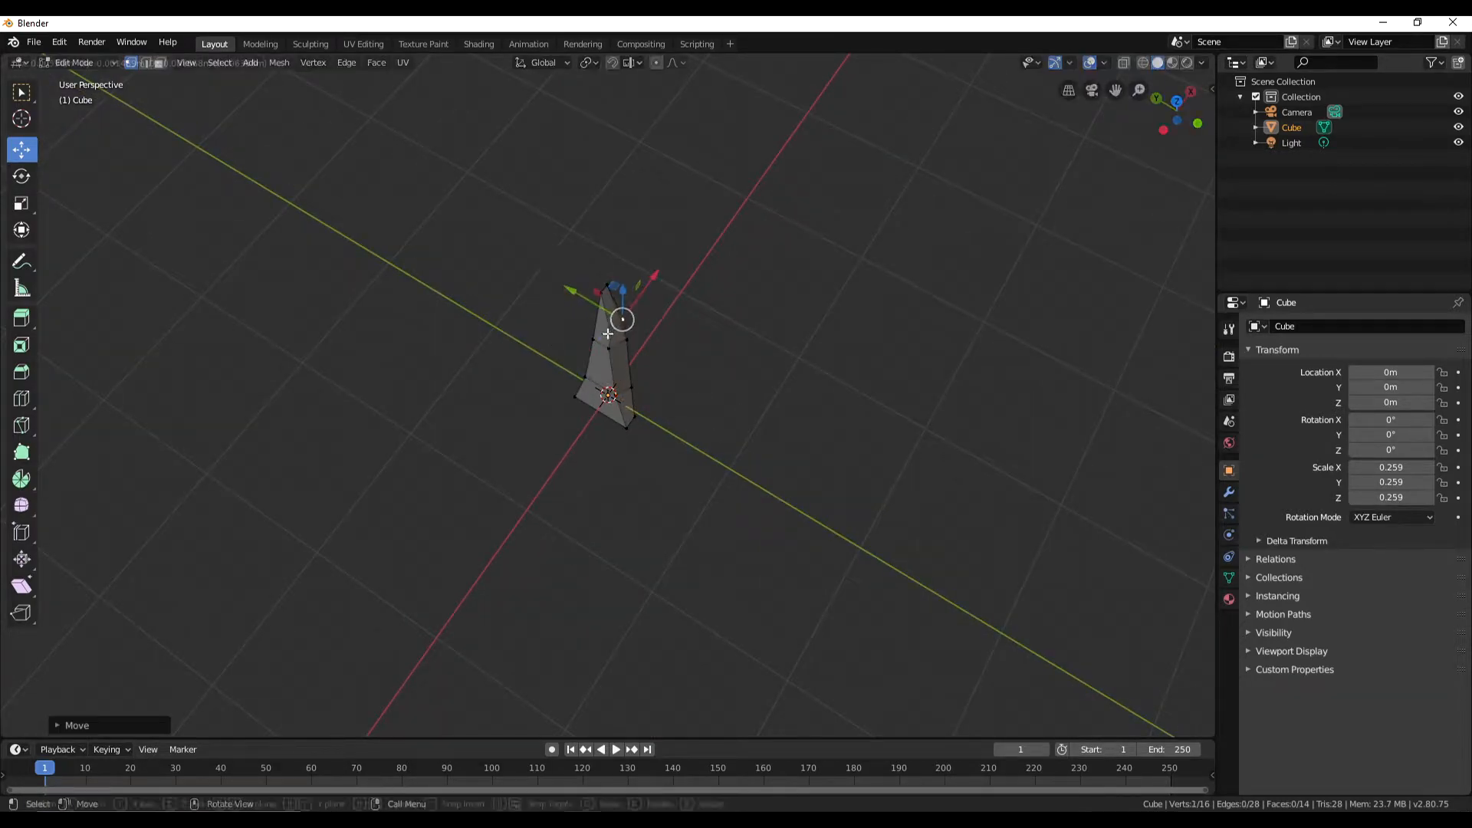
middle_drag(666, 374, 719, 455)
click(604, 320)
drag(617, 371, 621, 383)
middle_drag(675, 414, 671, 383)
click(602, 284)
drag(615, 321, 618, 329)
click(772, 434)
middle_drag(773, 434, 931, 449)
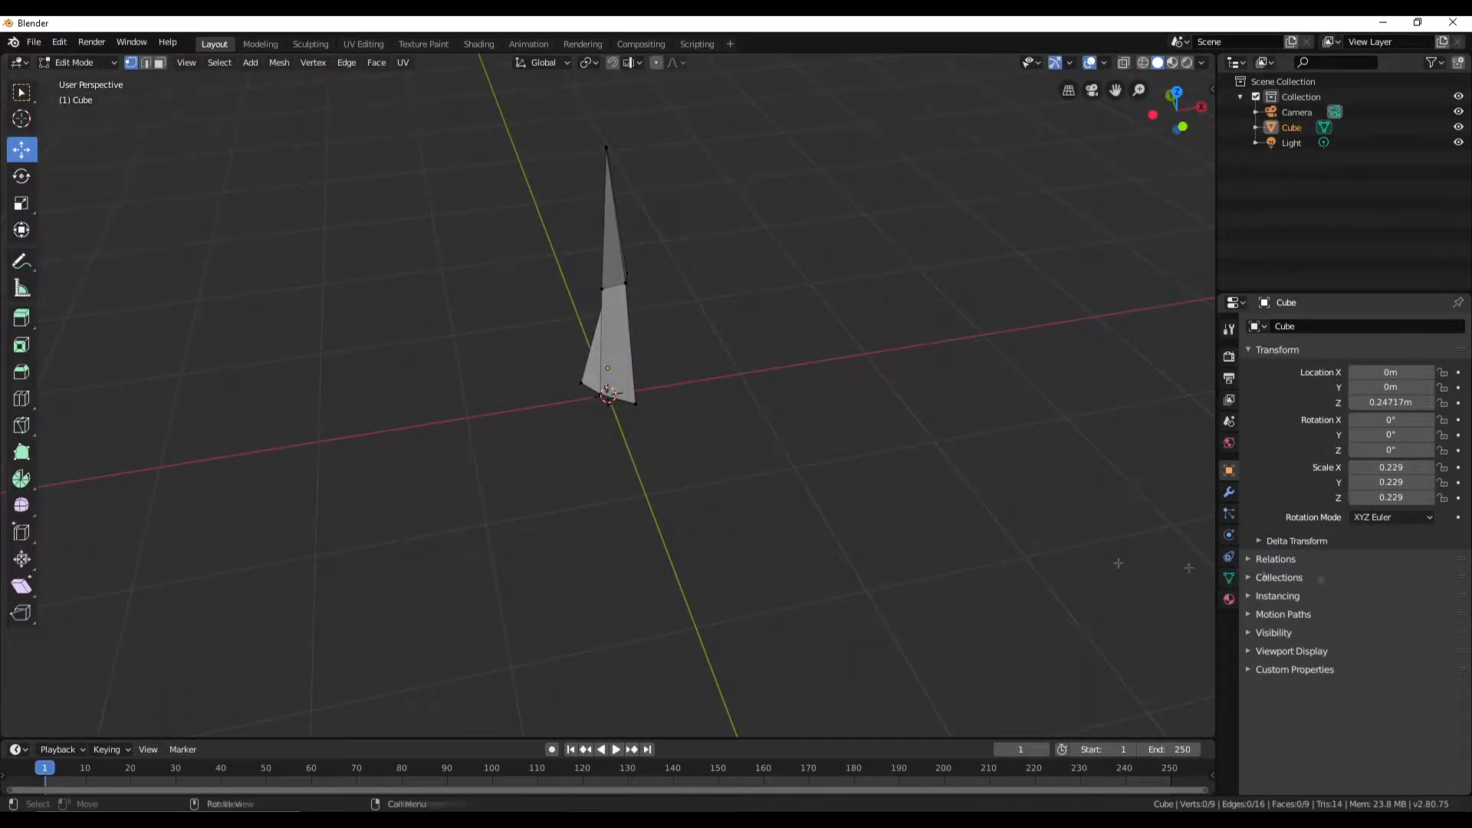
middle_drag(700, 376, 652, 479)
key(Tab)
- Duplicate the grass blade, place the copy at about X -0.216 m, Y 0.479 m and rotate it about -95° around Z
key(shift+d)
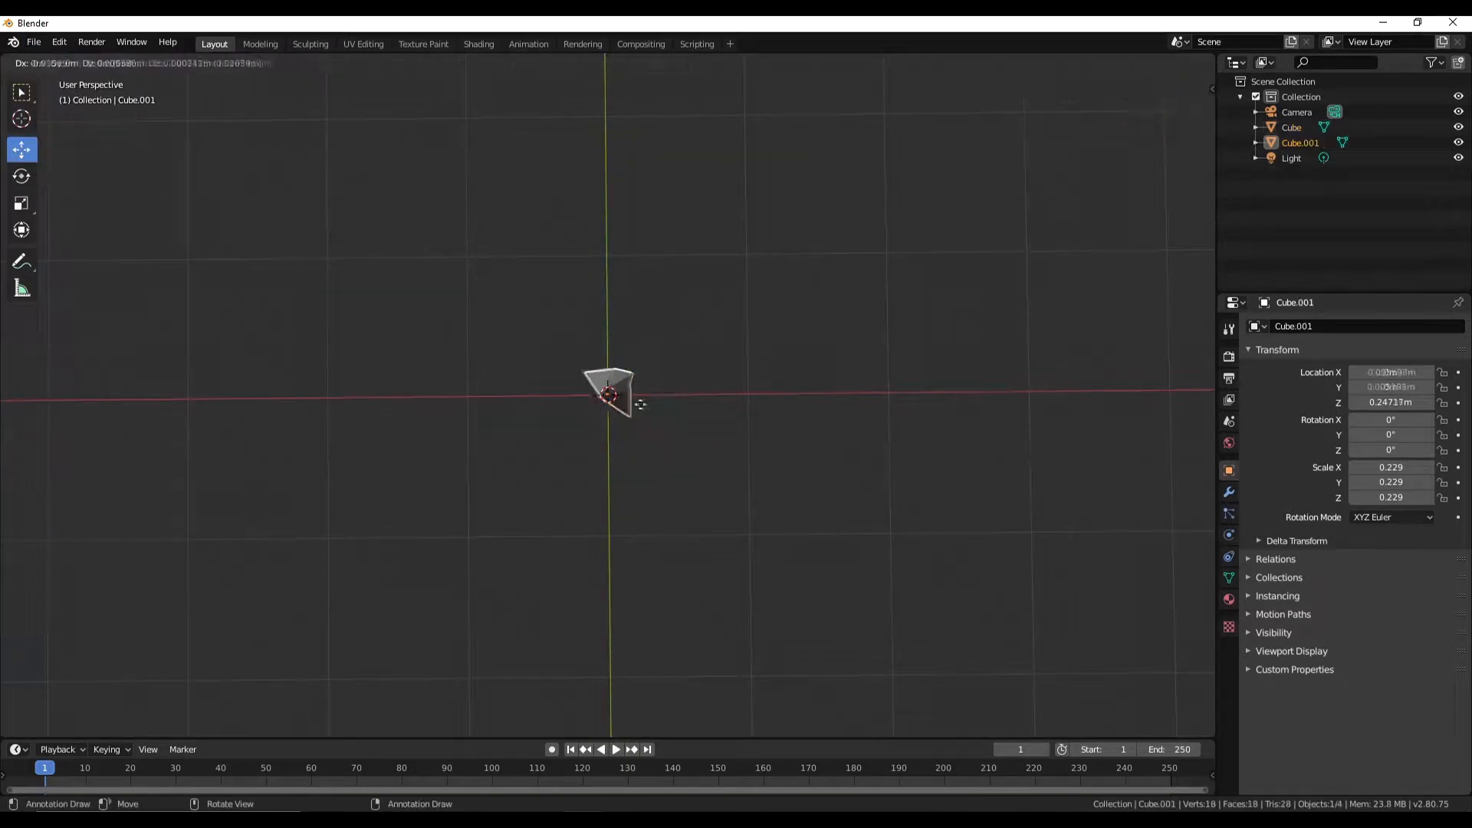
click(610, 335)
click(22, 119)
click(22, 176)
drag(606, 374, 520, 351)
click(47, 132)
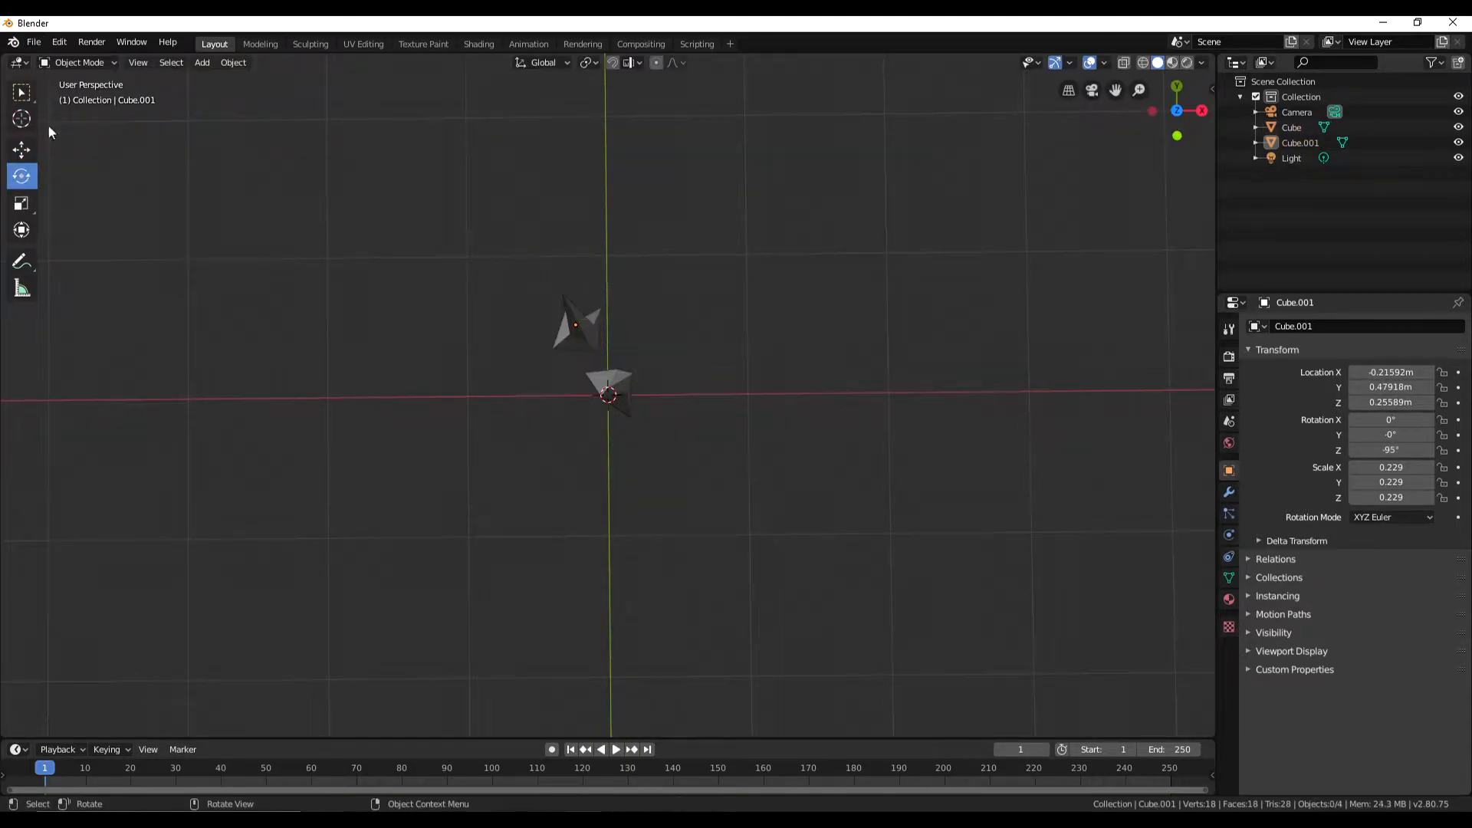
- Duplicate the grass blade again, place the new copy near the others and rotate it
drag(402, 217, 727, 475)
key(shift+d)
click(790, 451)
click(21, 177)
drag(638, 405, 678, 280)
click(552, 493)
- Reposition and tilt the copied blades, turning the first copy to about -1.2° X, 3.3° Y and -91.7° Z
middle_drag(529, 491, 610, 330)
click(602, 336)
drag(632, 327, 585, 305)
click(582, 344)
click(555, 390)
drag(556, 389, 561, 389)
- Select all four grass blades and duplicate them to build up the clump
middle_drag(617, 446, 735, 510)
click(21, 93)
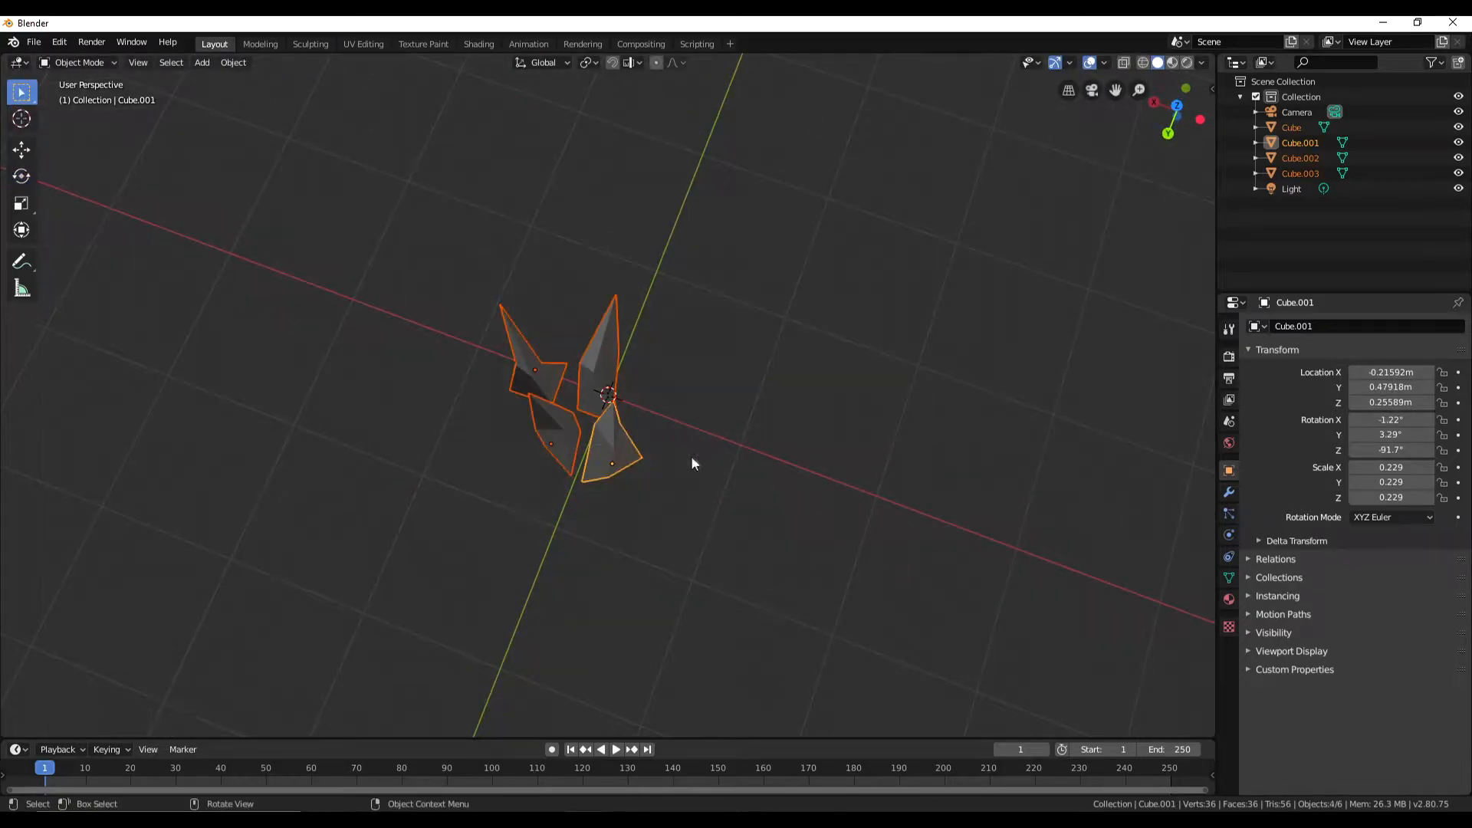
key(shift+d)
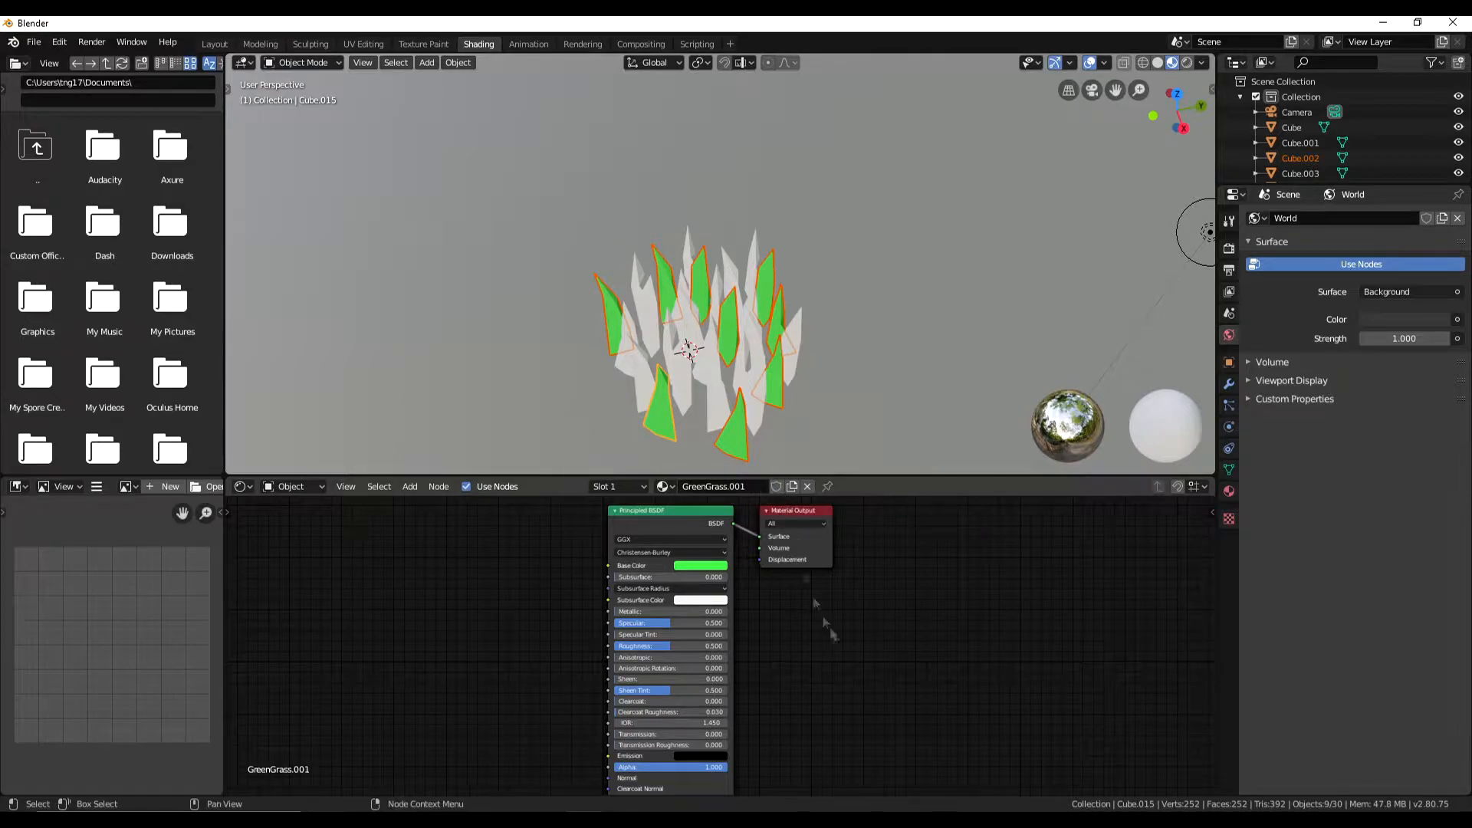
- Choose a green base colour for the GreenGrass.002 material and link it across the selected grass blades
click(709, 566)
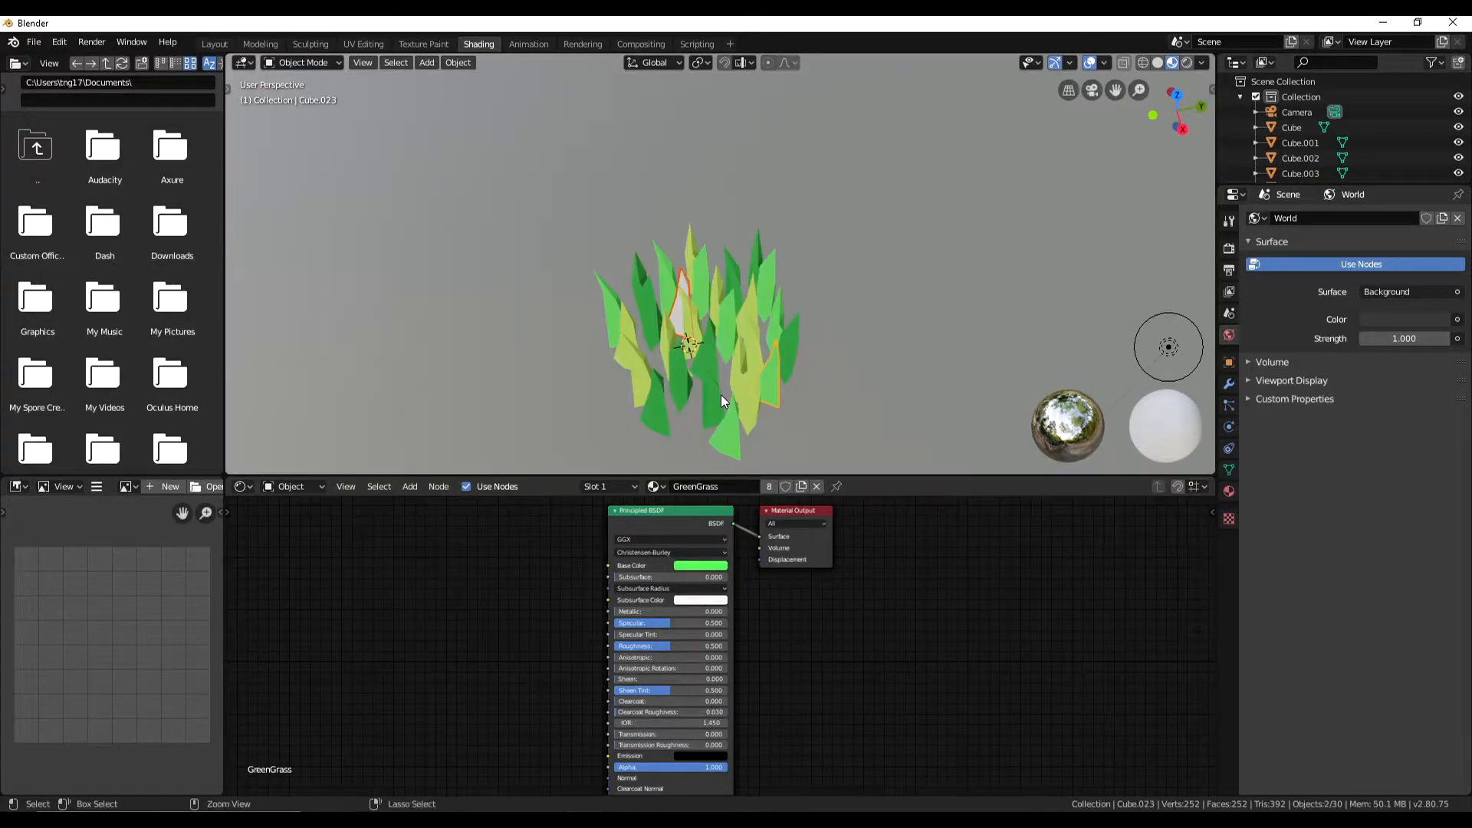
key(ctrl+l)
click(721, 394)
middle_drag(721, 394, 784, 269)
- Delete the leftover individual grass blades and box-select and delete the surplus grass objects around the patches
key(alt+a)
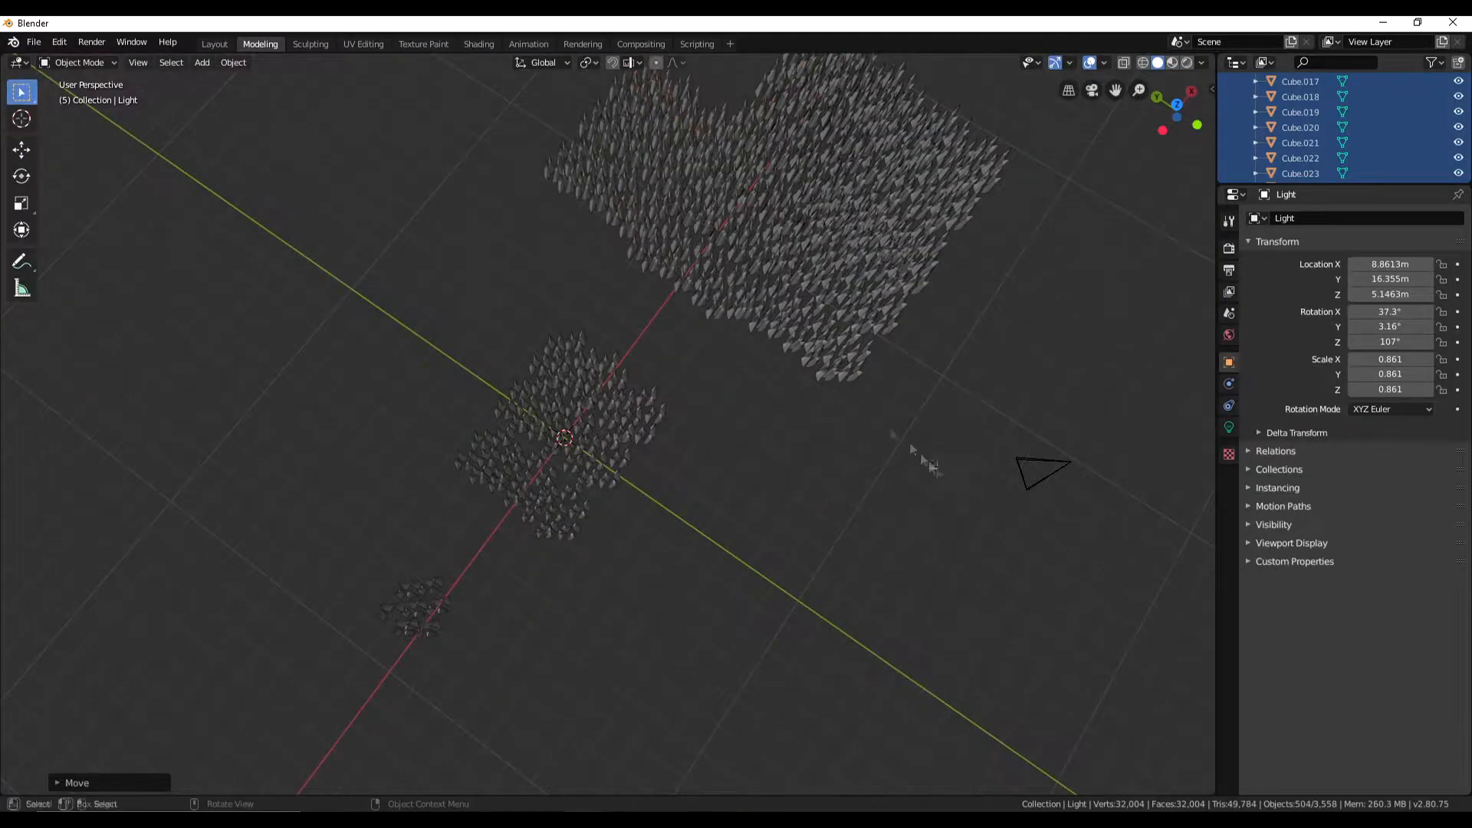
key(Delete)
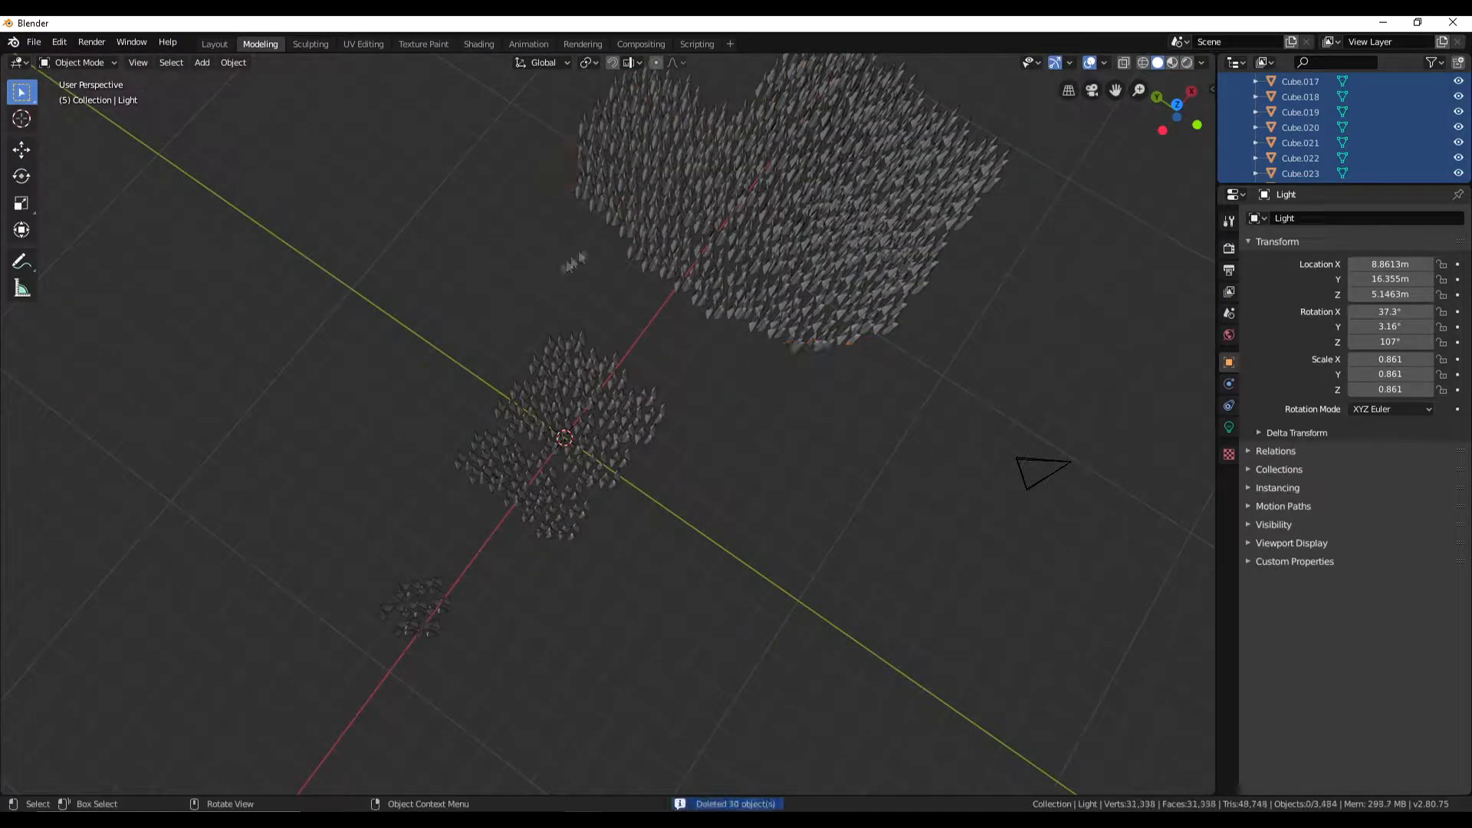
middle_drag(1061, 258, 916, 292)
drag(1057, 285, 838, 427)
key(Delete)
drag(1017, 299, 887, 406)
middle_drag(887, 408, 882, 503)
alt+middle_drag(752, 573, 715, 370)
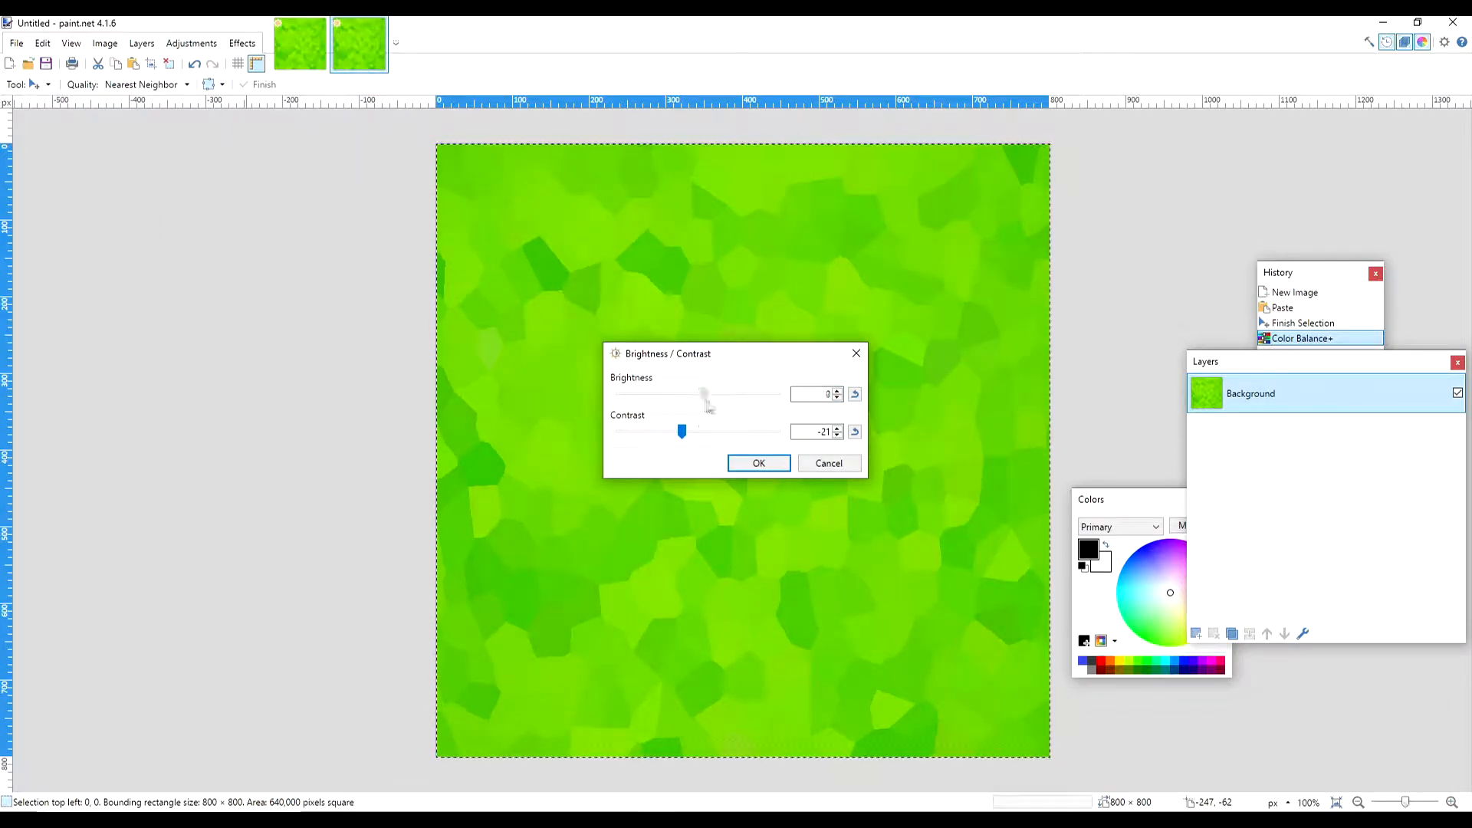
- In paint.net, try a brightness of -19 with contrast 31 and inverted colours on the grass texture
drag(682, 431, 724, 432)
drag(704, 395, 683, 397)
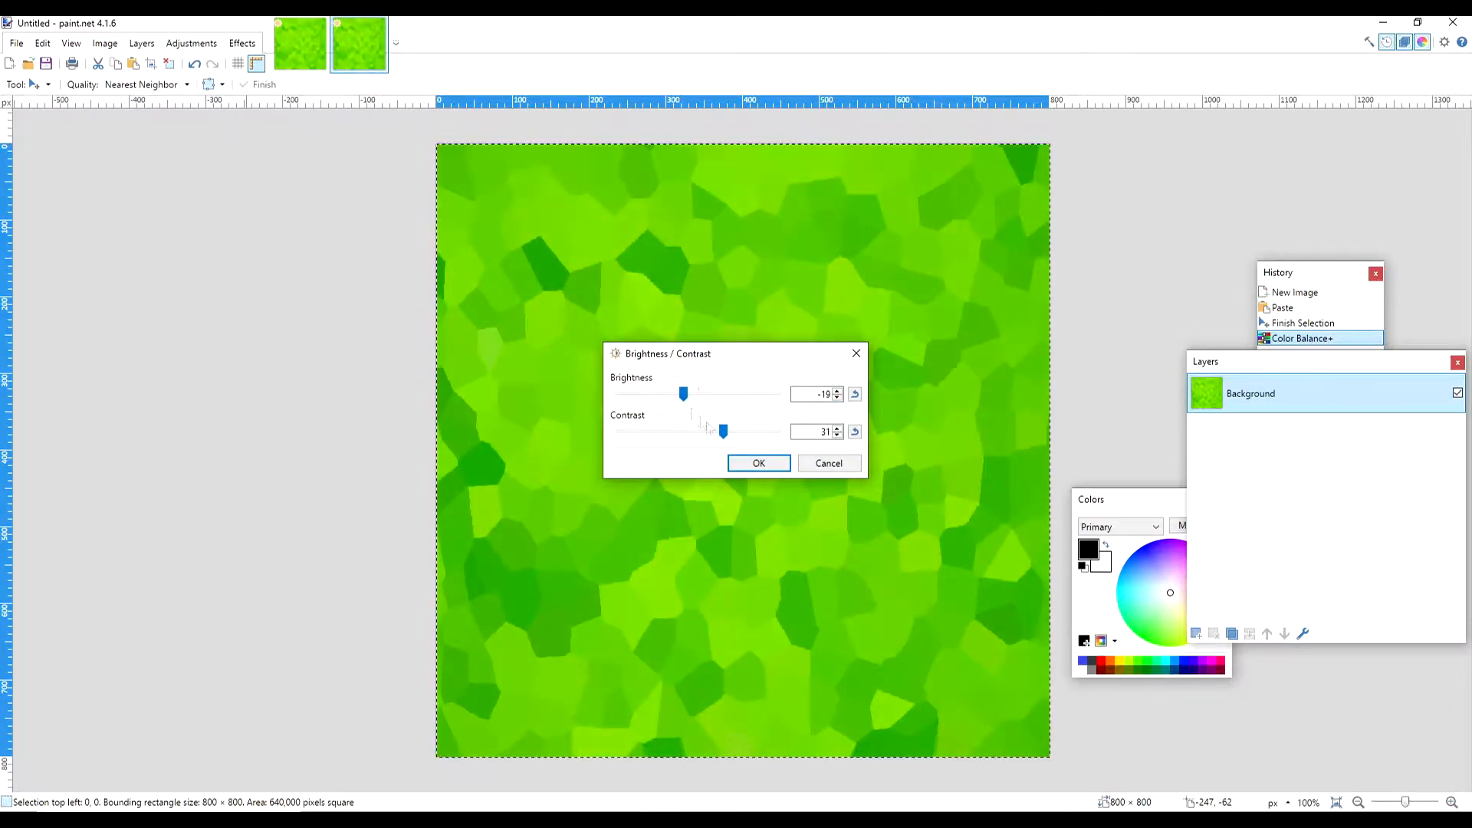
click(829, 463)
click(192, 44)
click(214, 191)
key(ctrl+z)
click(192, 43)
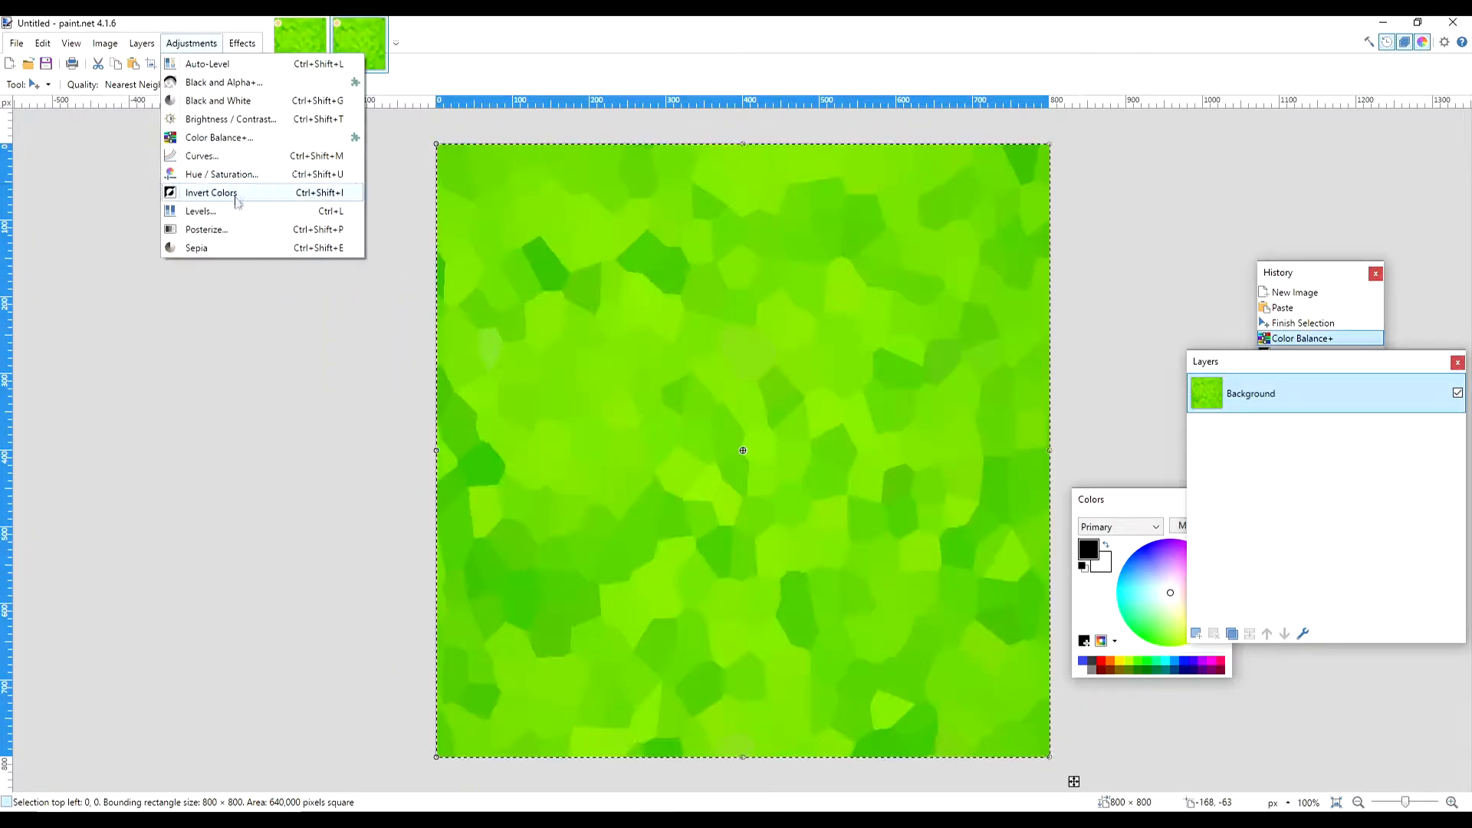
click(201, 211)
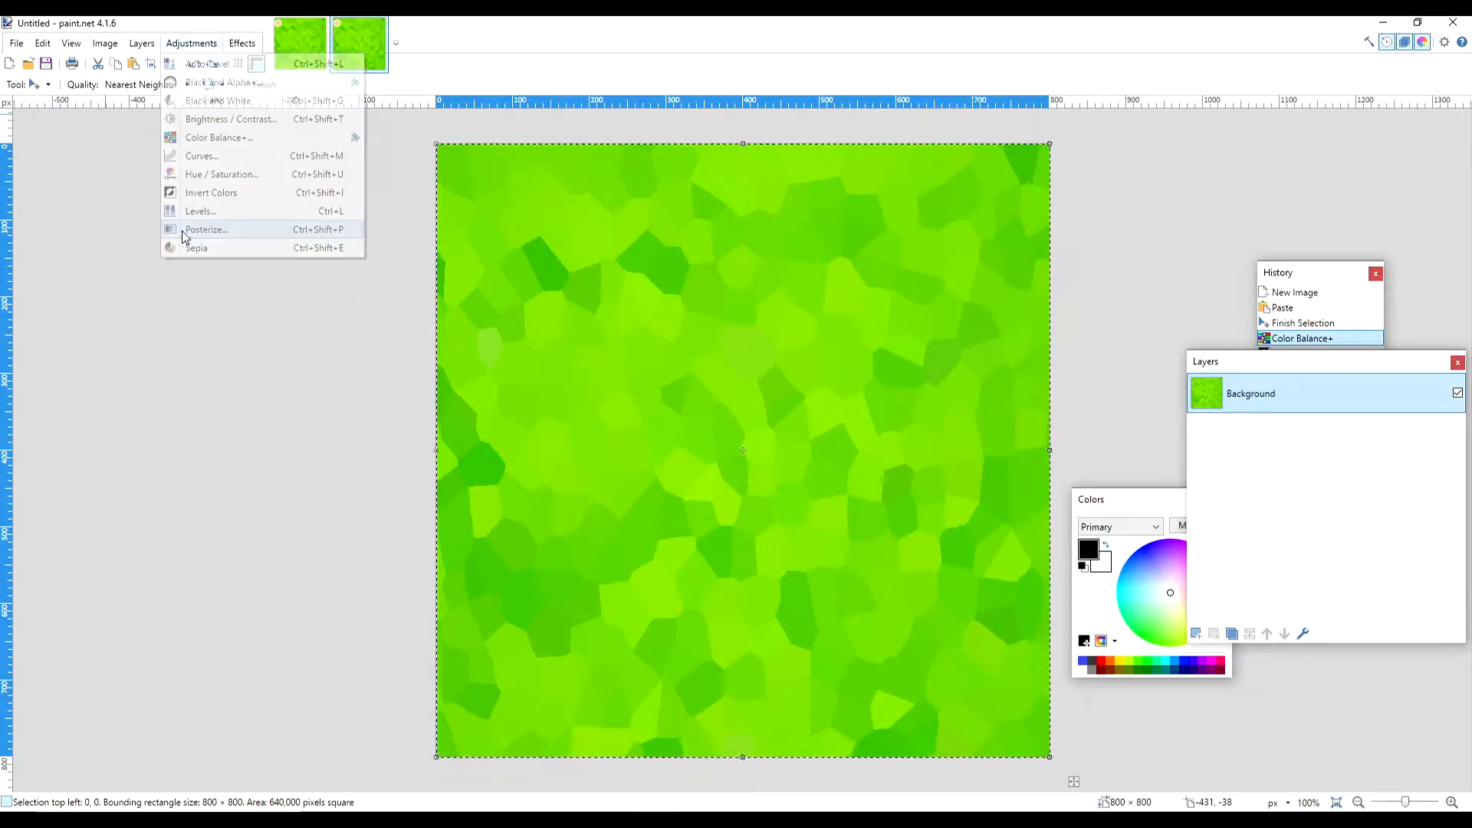
click(201, 212)
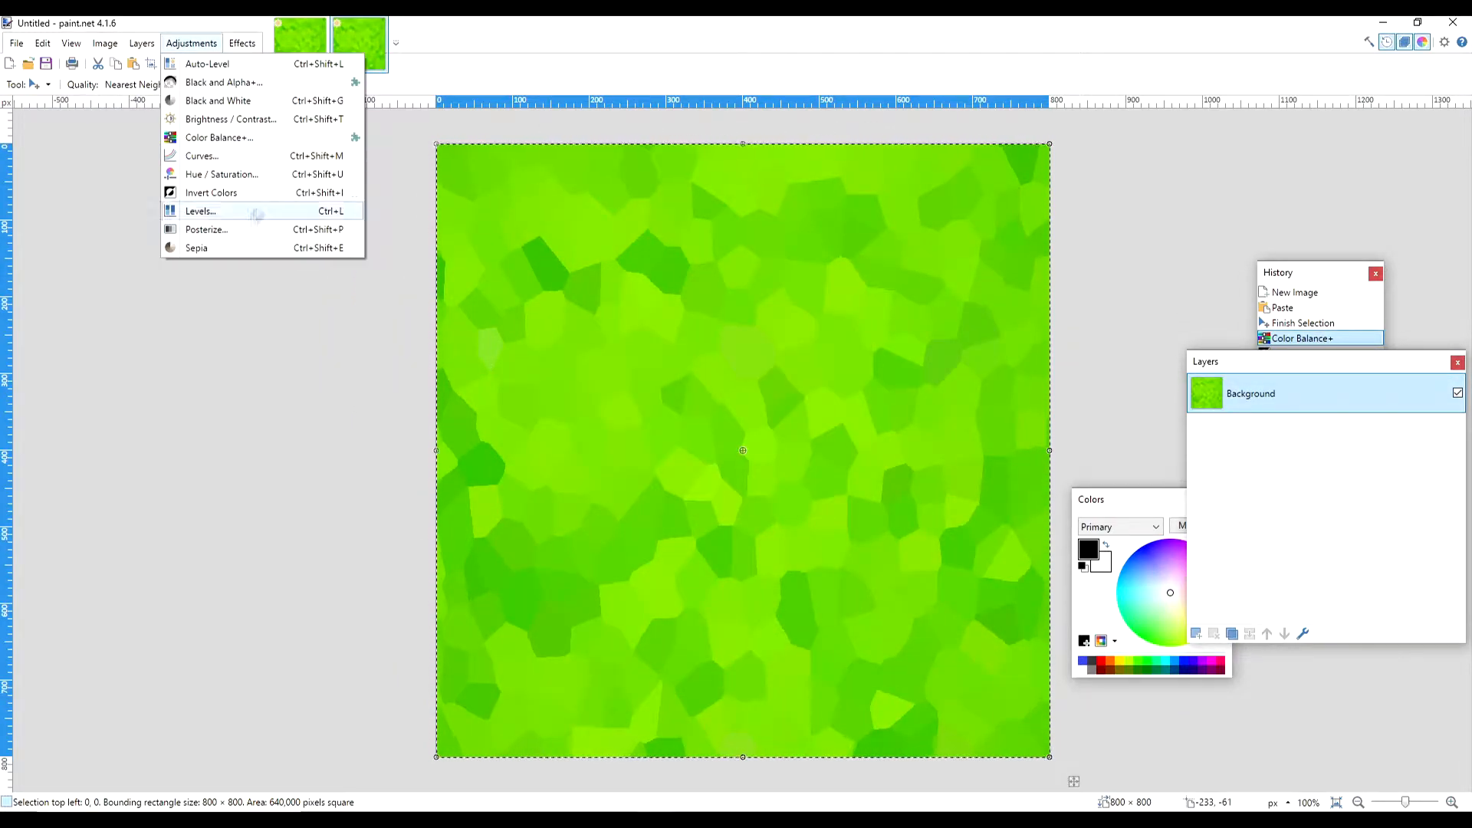
click(230, 228)
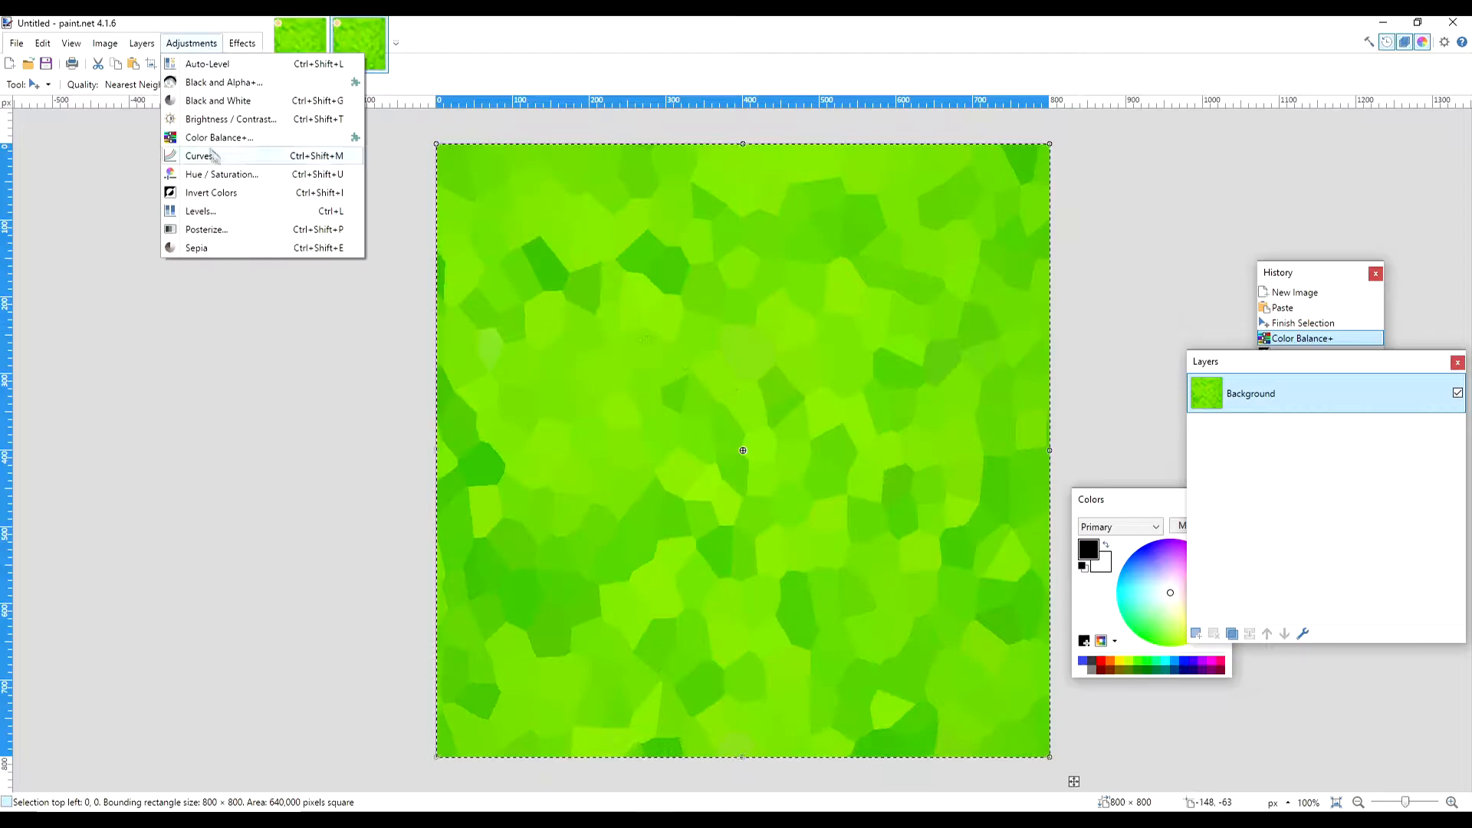
- Set the grass texture's saturation to 90 and raise its hue slightly
click(221, 174)
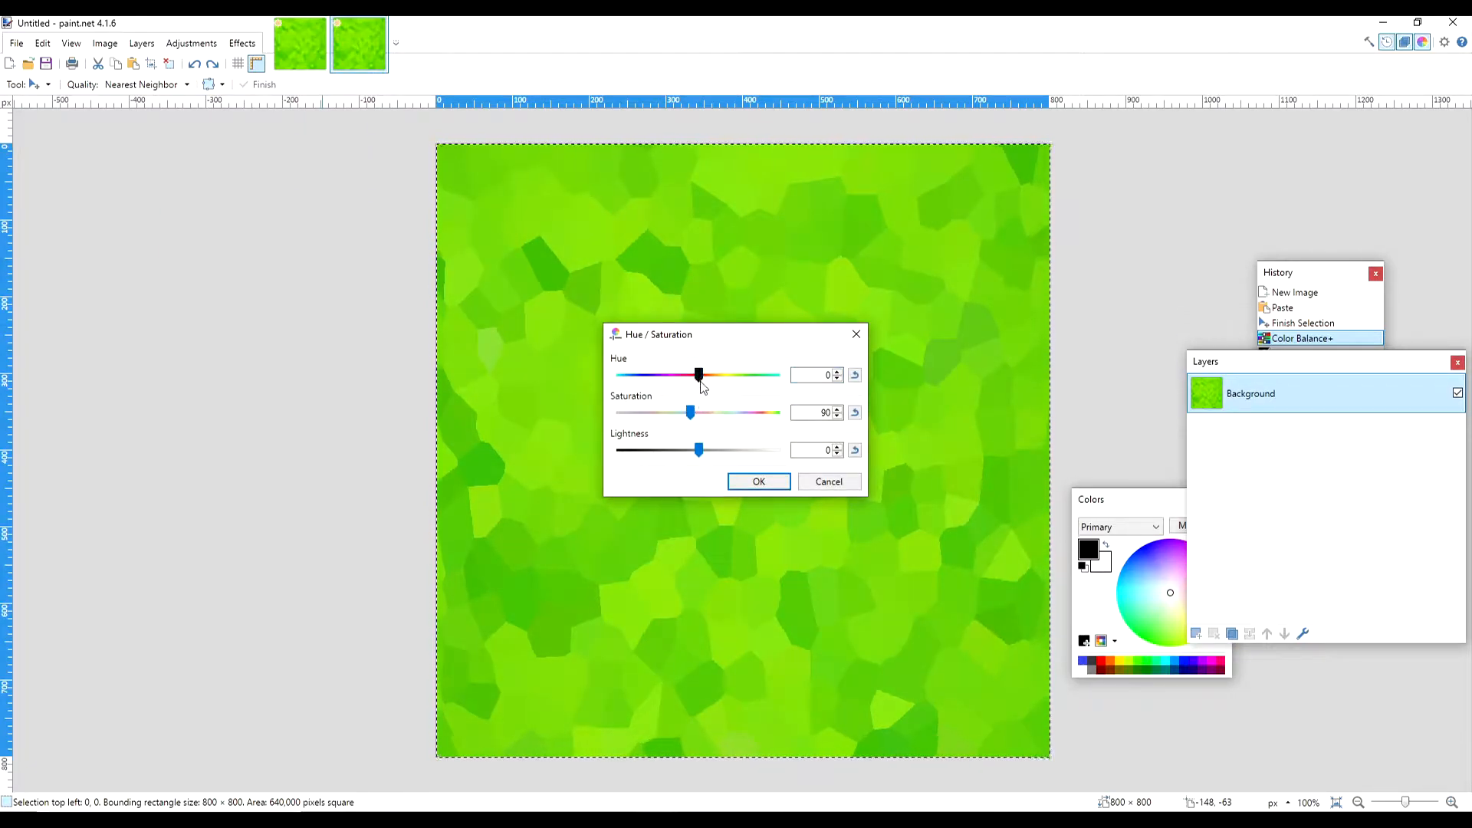
drag(699, 375, 705, 375)
click(771, 483)
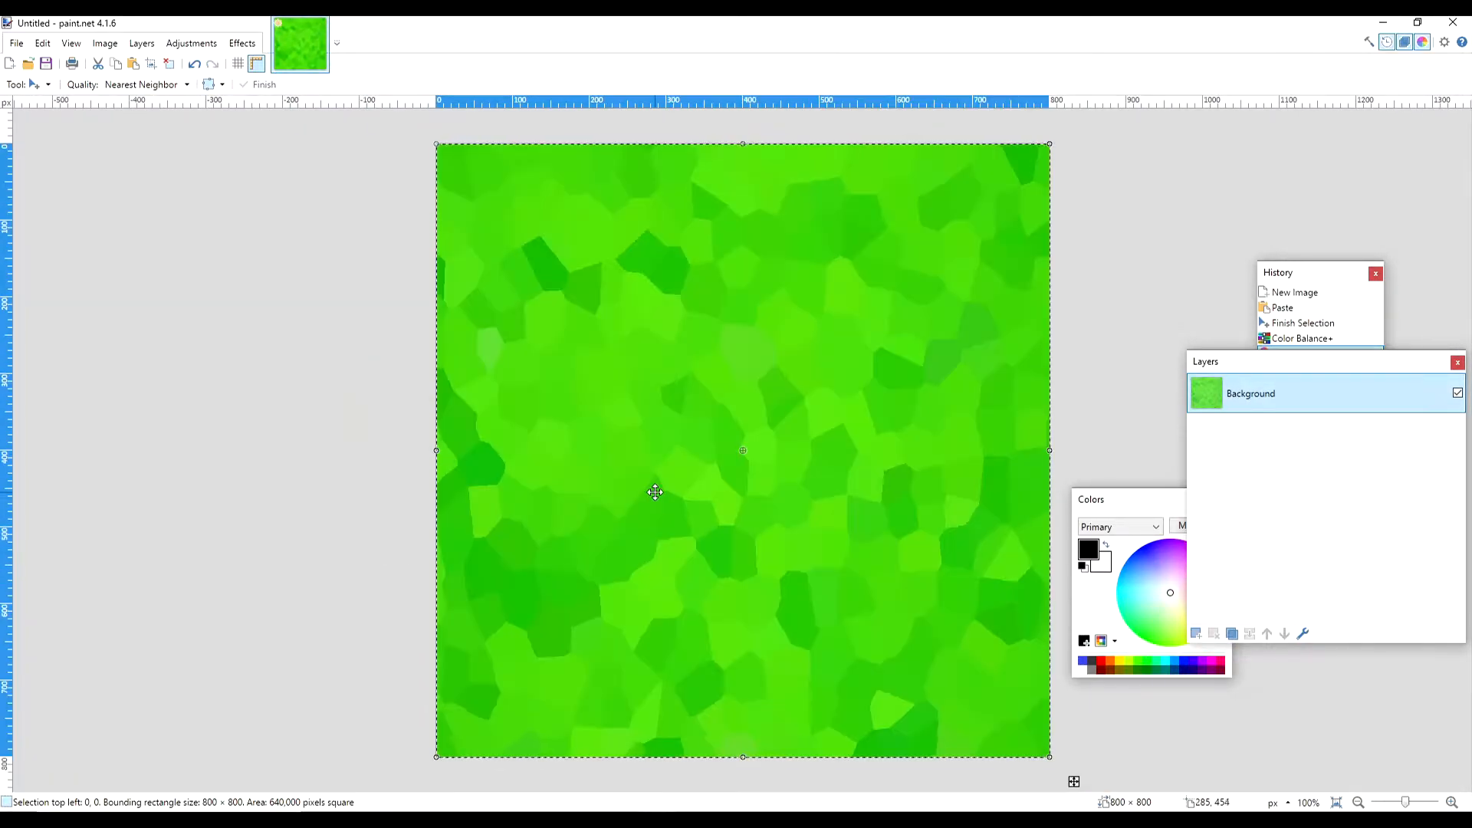
- Create a new 800 × 800 image and paste the copied grass texture into it
click(16, 42)
click(37, 63)
click(743, 521)
key(ctrl+v)
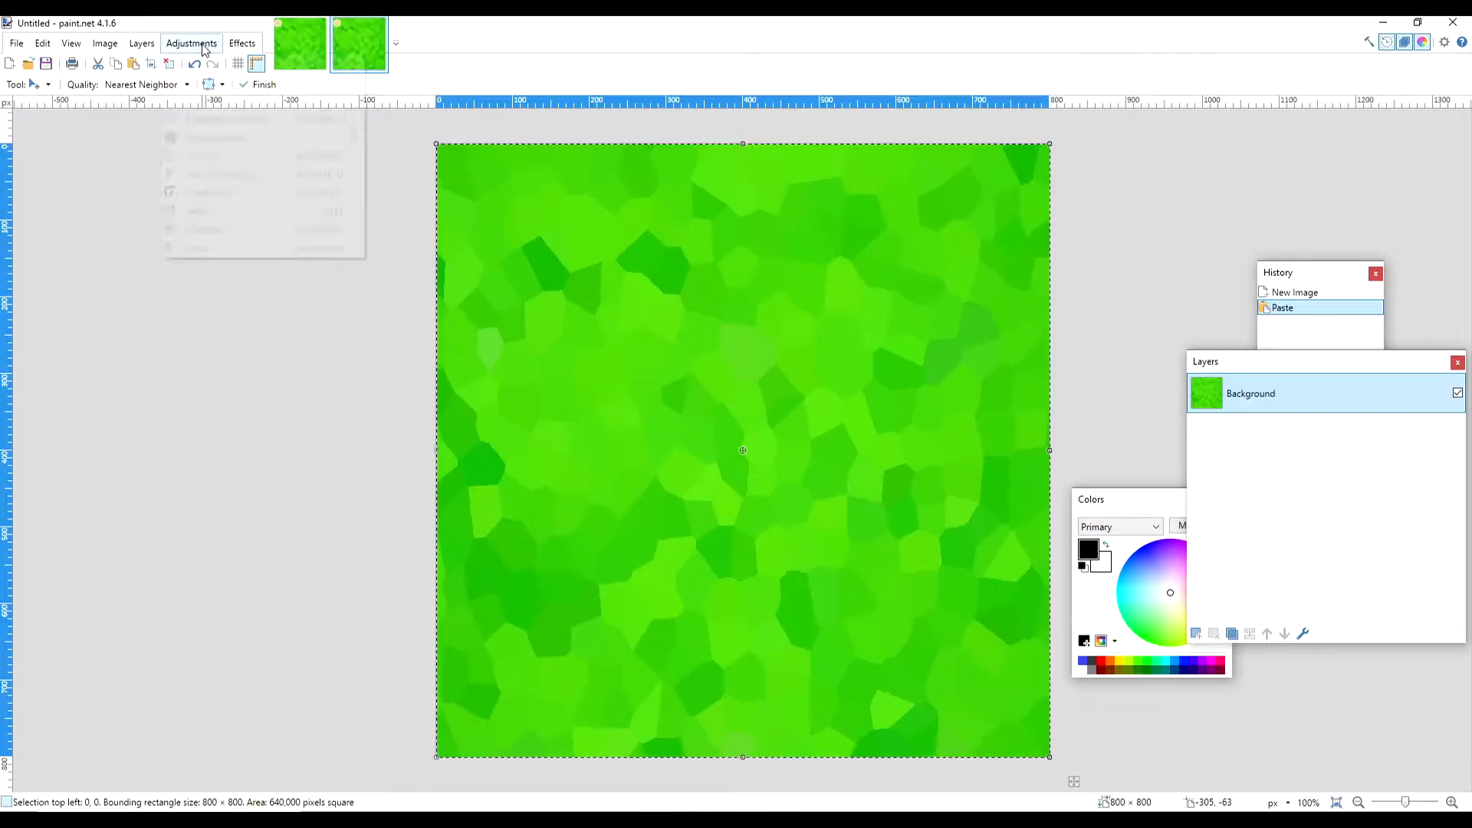
- Lower the pasted texture's hue slightly with the Hue / Saturation adjustment
click(192, 43)
click(211, 146)
drag(698, 375, 693, 375)
click(758, 482)
- Create another new image, copy the grass texture from the open image and paste it in
key(ctrl+n)
key(Return)
click(349, 45)
key(ctrl+c)
click(414, 44)
key(ctrl+v)
- Adjust the hue of the newly pasted grass texture to make another colour variant
click(100, 45)
mouse_move(191, 44)
click(218, 174)
drag(691, 378, 696, 380)
click(781, 479)
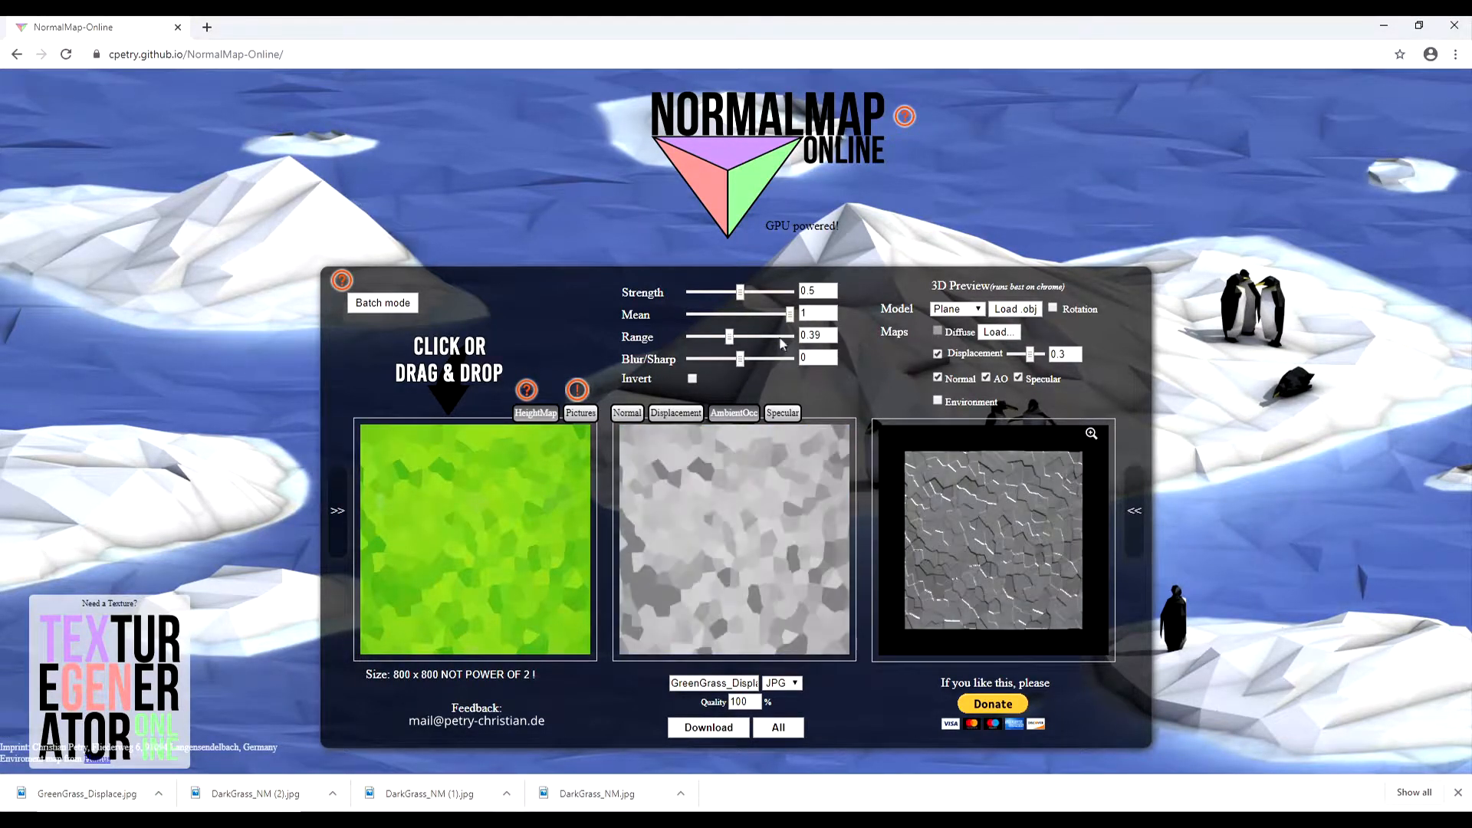
- In NormalMap-Online, set the ambient occlusion map's strength to 0.63 and blur/sharp to 6, and open the specular map
drag(740, 337, 753, 293)
drag(742, 358, 753, 358)
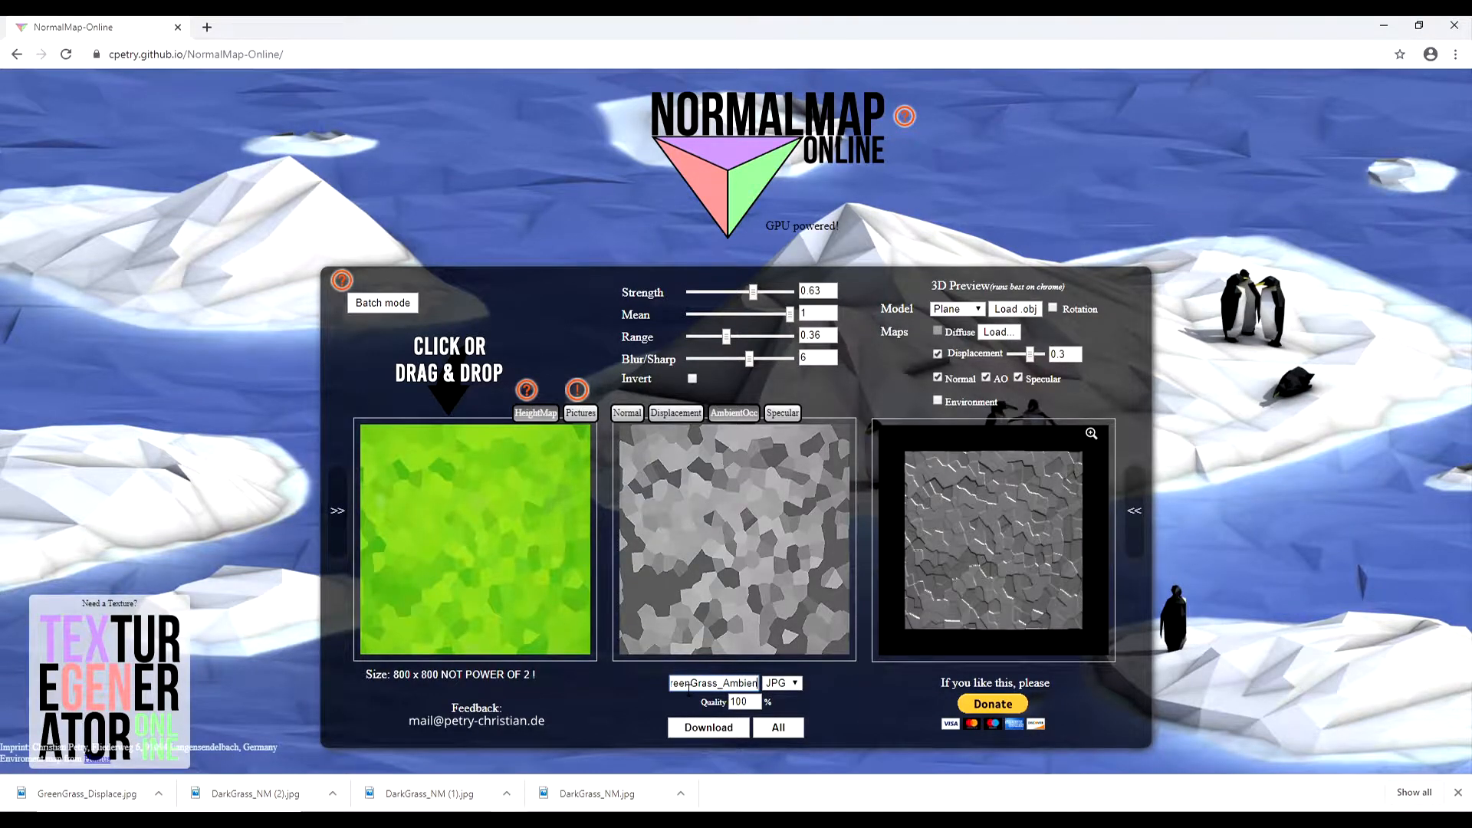
click(783, 413)
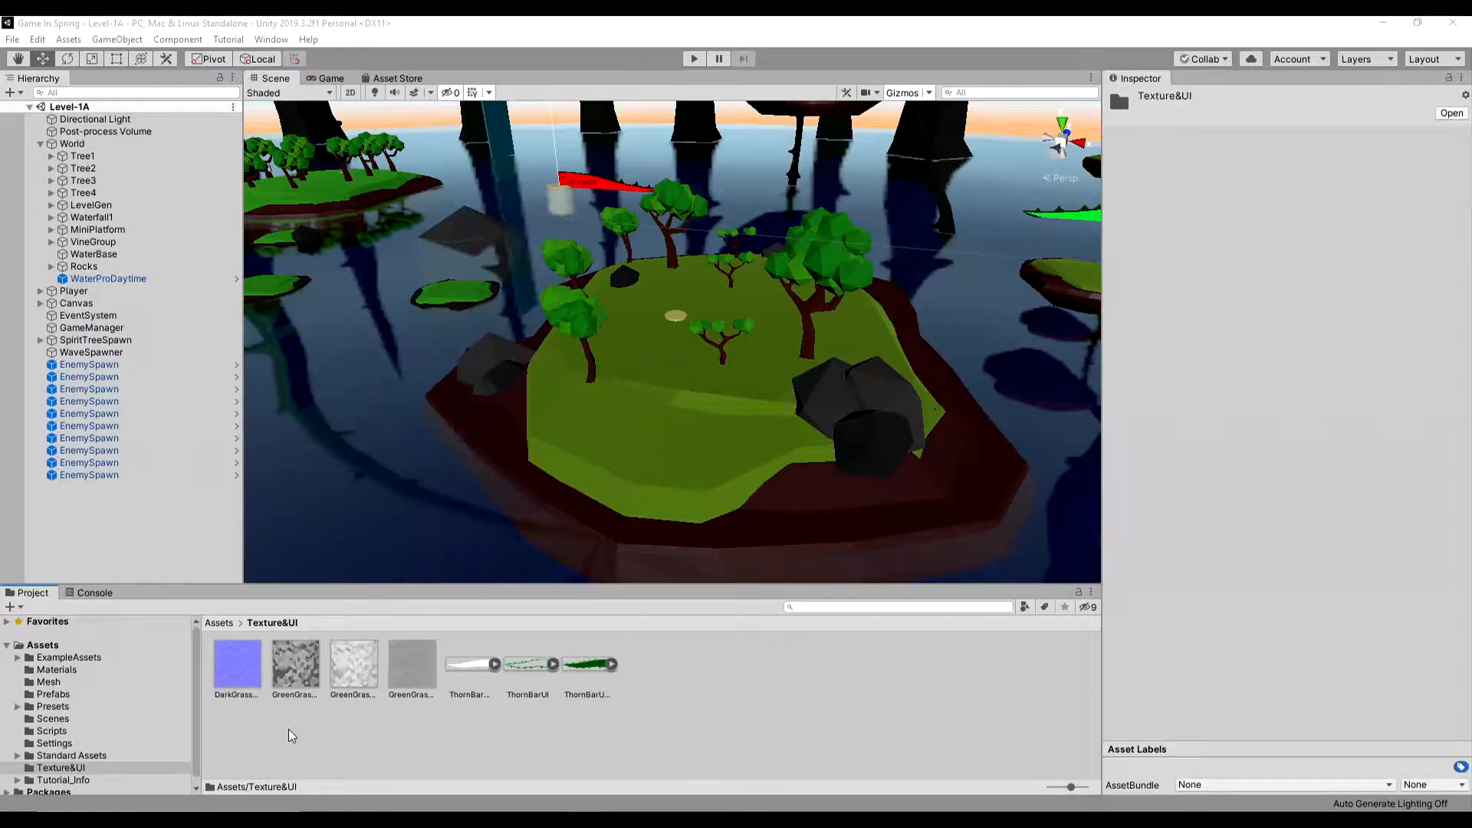
- In Unity, select the imported grass map textures and set their filter mode to Point (no filter)
click(292, 736)
click(225, 667)
click(355, 667)
click(429, 666)
shift+click(247, 681)
click(1304, 269)
click(1302, 285)
- Set the selected grass textures' compression to High Quality and apply the import settings
click(1295, 144)
click(1306, 161)
click(1293, 377)
click(1307, 445)
click(1450, 419)
- Change the four selected grass textures to the Normal map type, apply it and undo the last change
click(1302, 143)
click(1305, 177)
click(1451, 389)
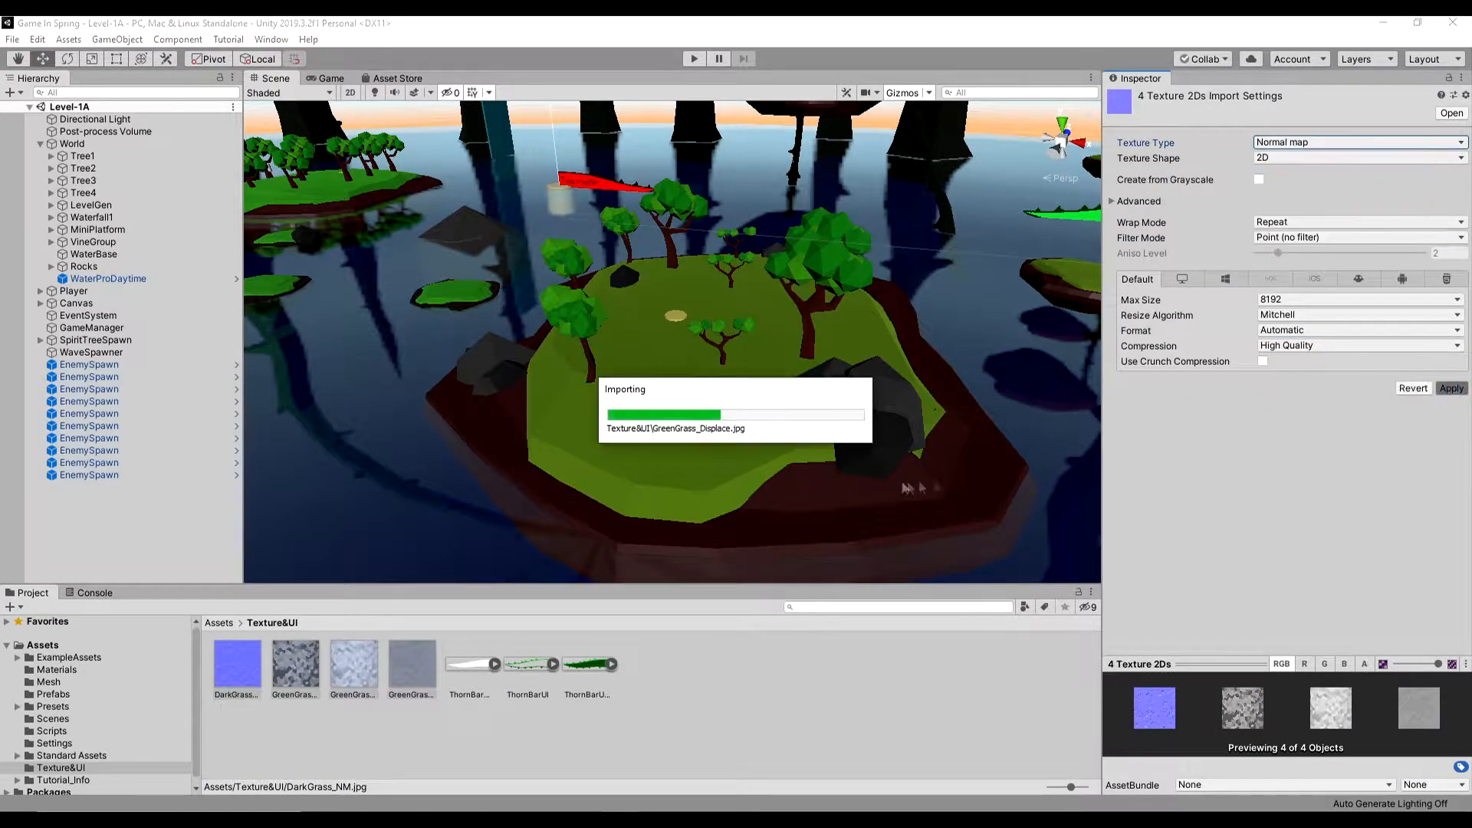
key(ctrl+z)
- Create a new material in the Materials folder and name it DarkGrass_Mat
click(746, 654)
click(718, 452)
right_click(534, 723)
mouse_move(583, 345)
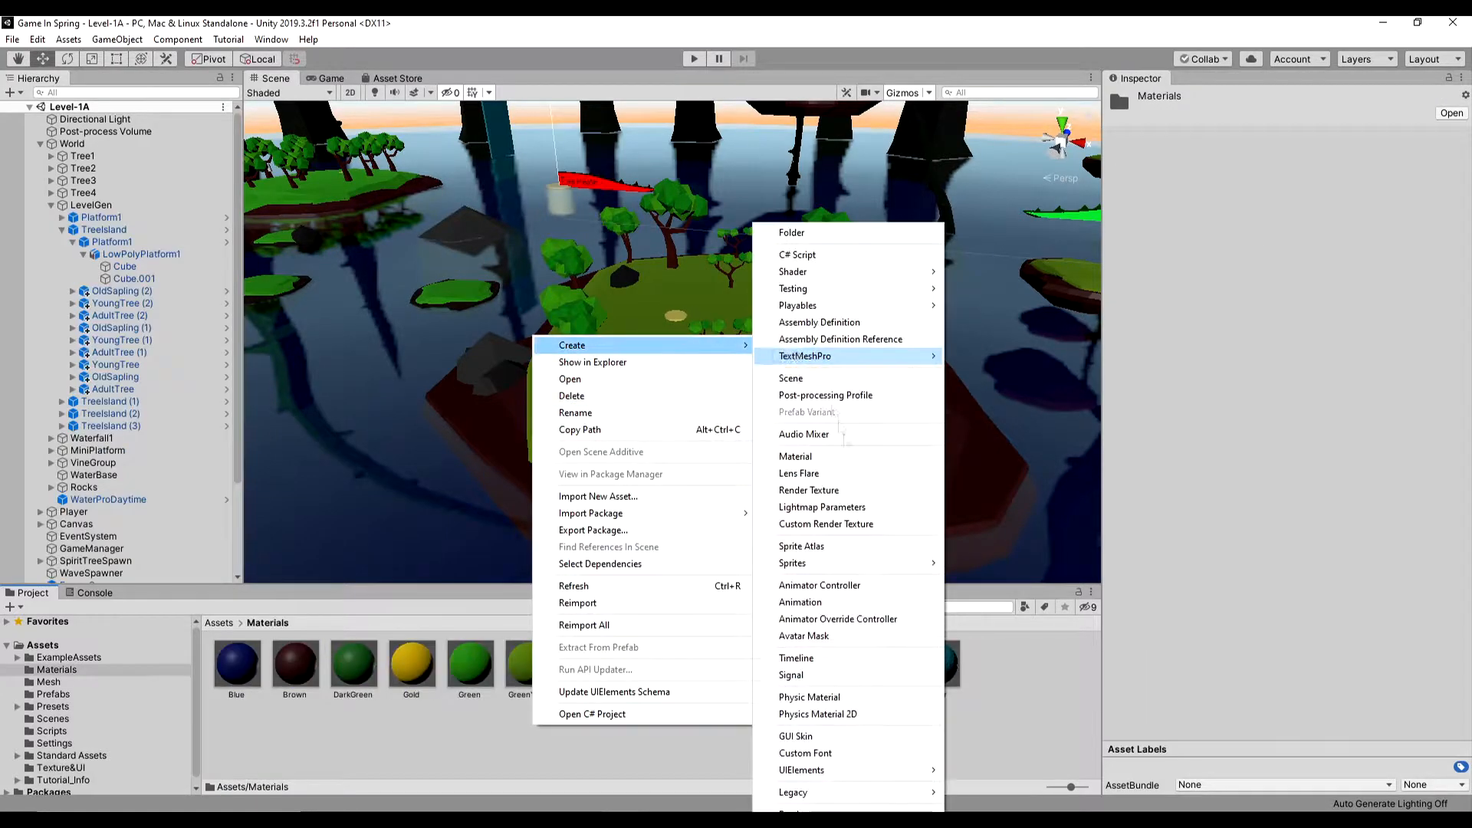
click(795, 456)
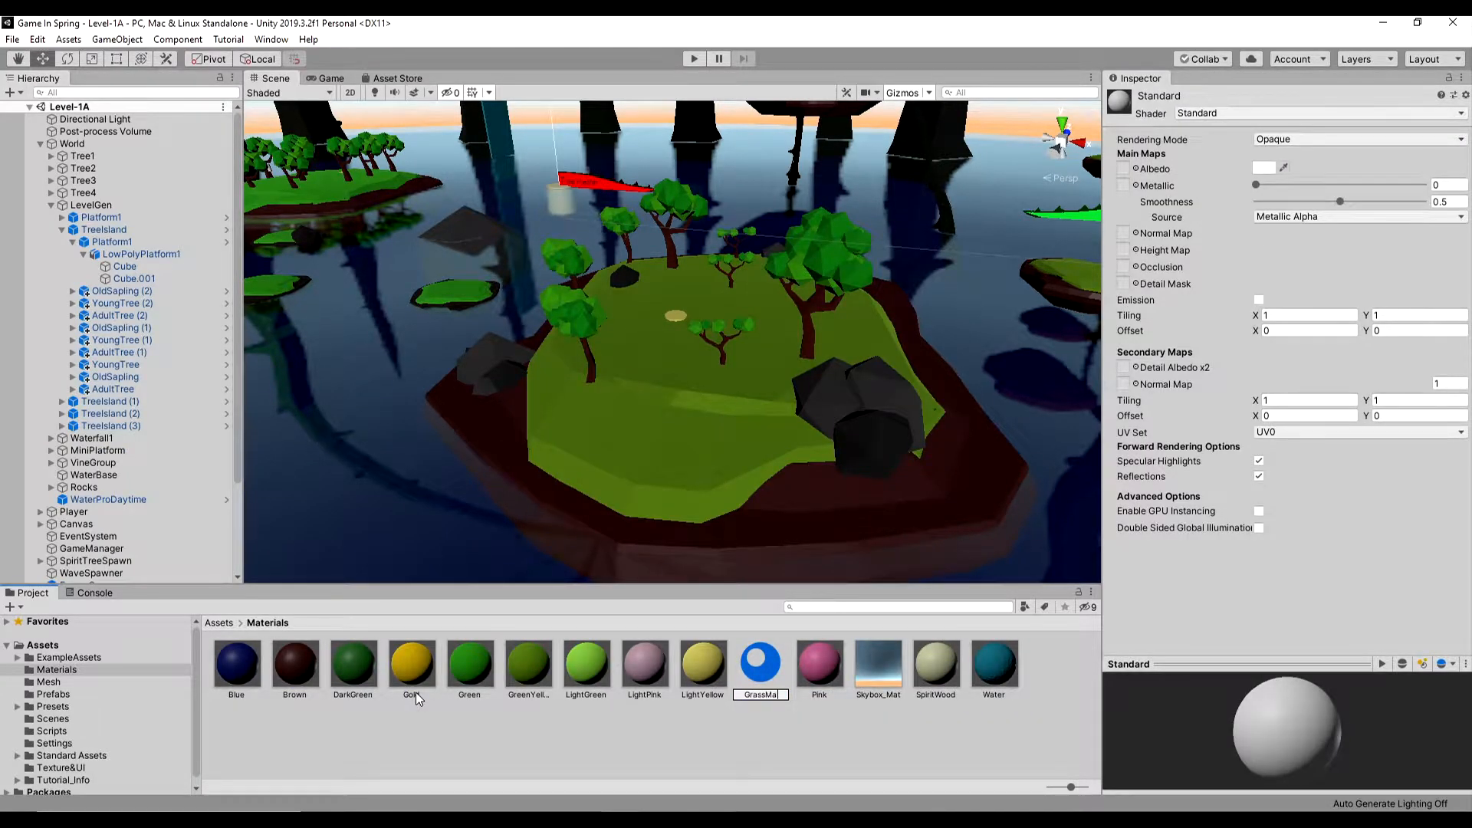
text(DarkGrass_Mat)
key(Return)
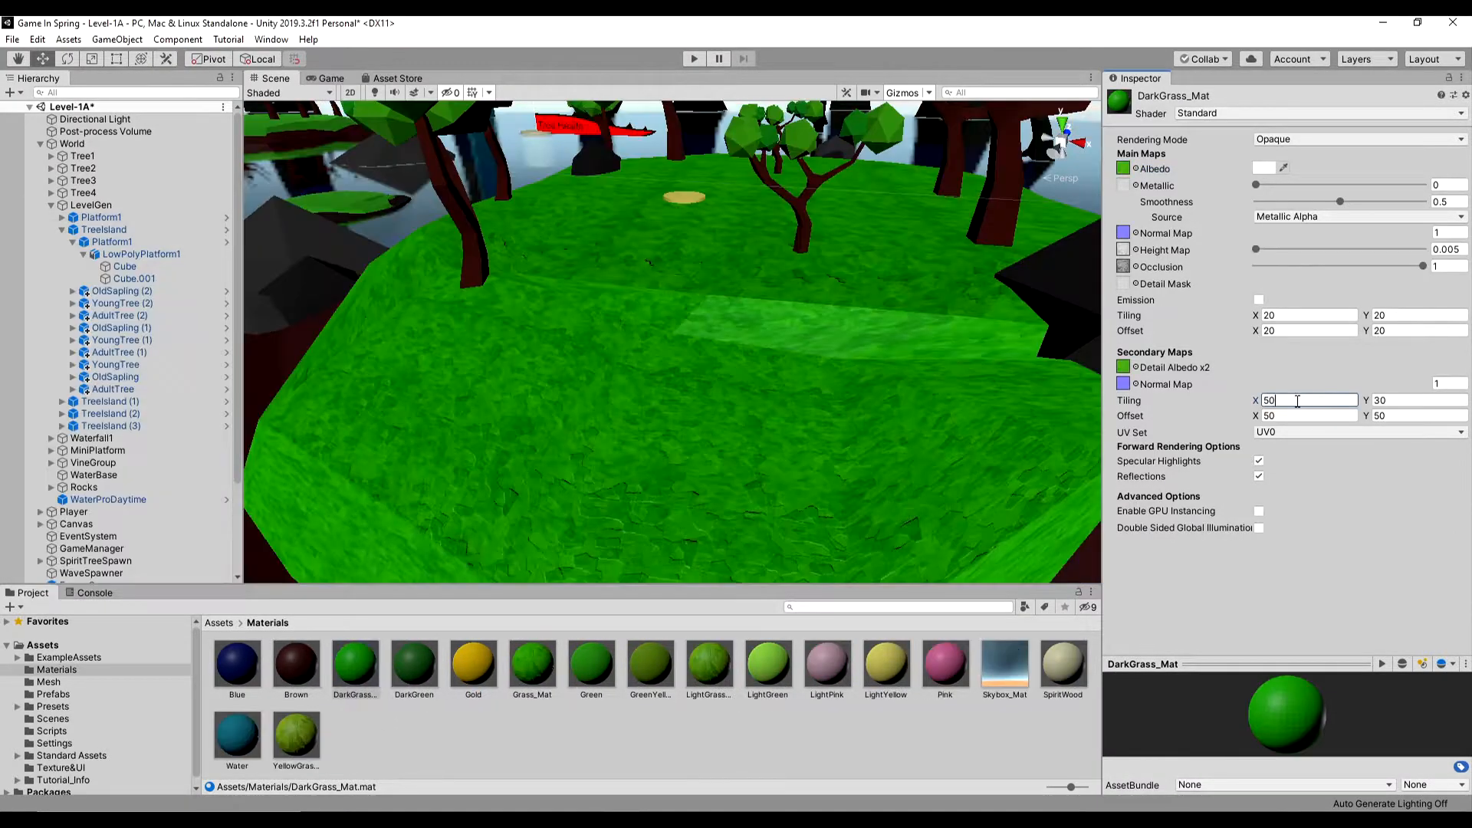
- Set DarkGrass_Mat's secondary map Y tiling to 50 and assign a green grass texture as its detail albedo
click(1401, 400)
text(50)
click(1136, 367)
click(333, 236)
- Apply DarkGrass_Mat to the grass surface of the large tree island in the scene
scroll(476, 430, down, 6)
drag(355, 664, 763, 499)
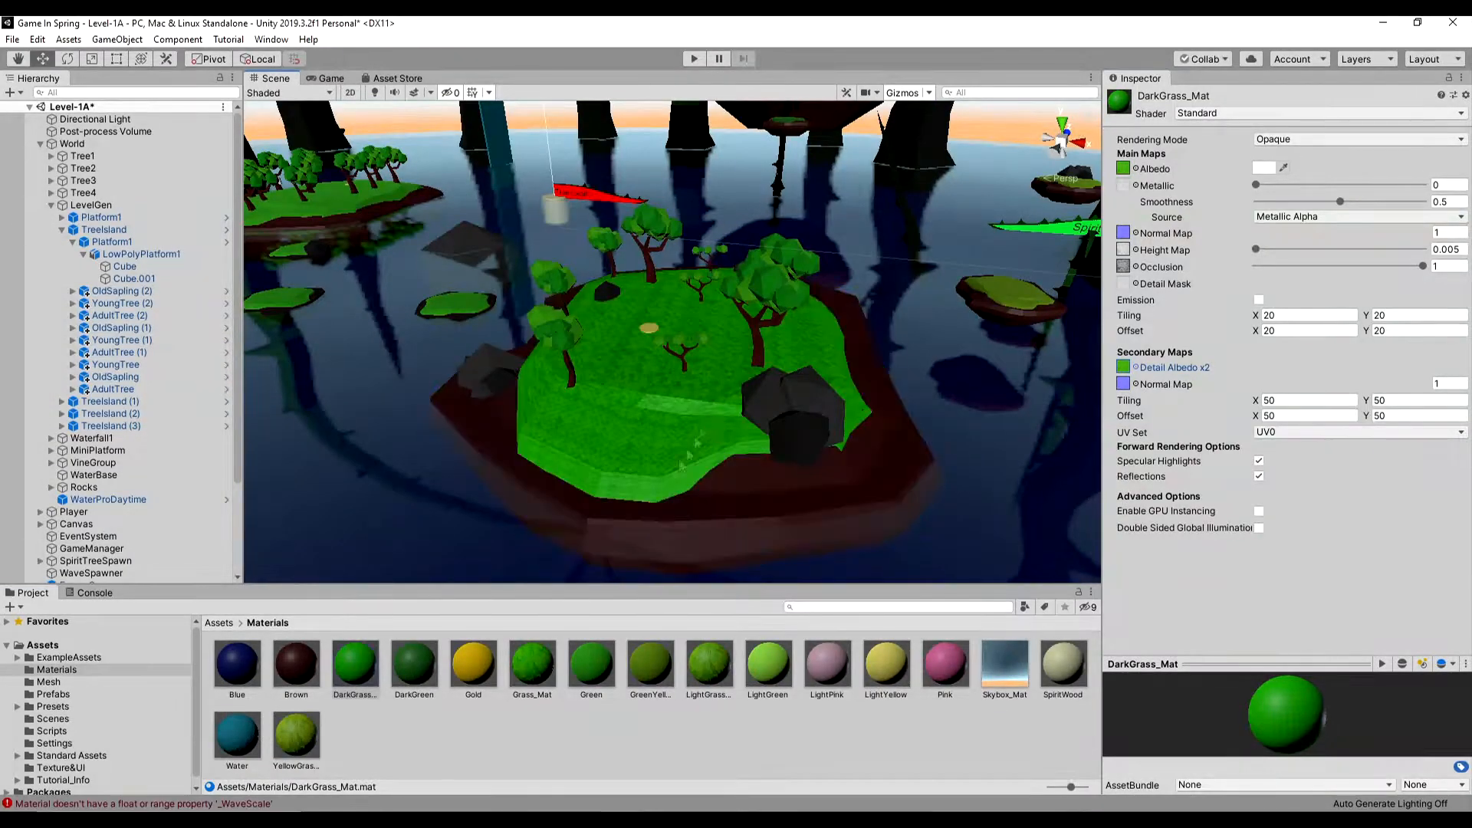
scroll(763, 503, up, 3)
- Inspect the Brown and DarkGrass_Mat materials and examine how the grass looks across the islands
click(295, 667)
click(356, 668)
click(303, 670)
scroll(625, 434, up, 4)
middle_drag(625, 434, 736, 429)
scroll(537, 430, down, 5)
middle_drag(315, 491, 470, 597)
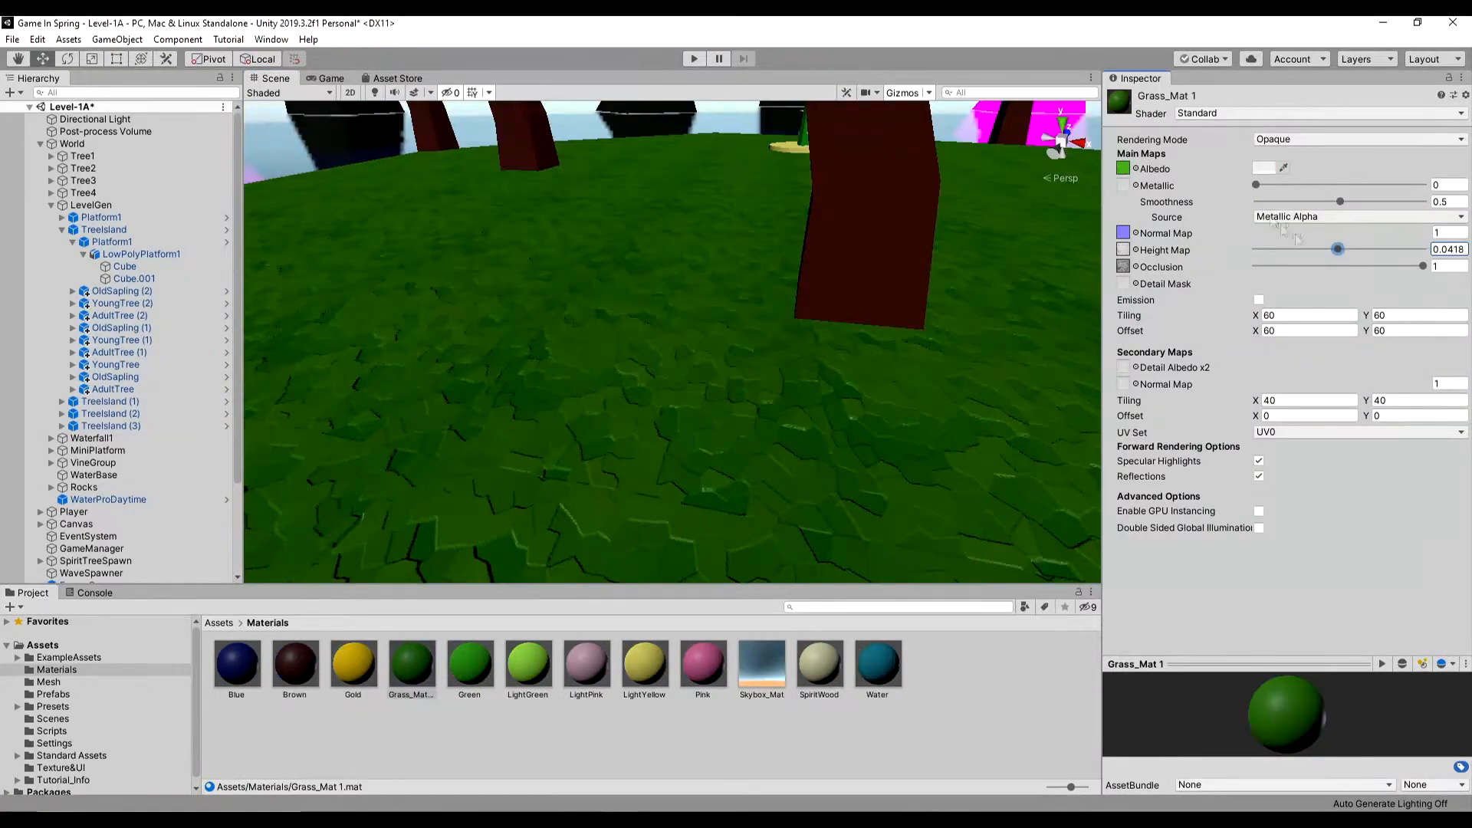
- Set Grass_Mat 1's smoothness to 0.213 and test the scene in play mode
drag(1341, 202, 1293, 202)
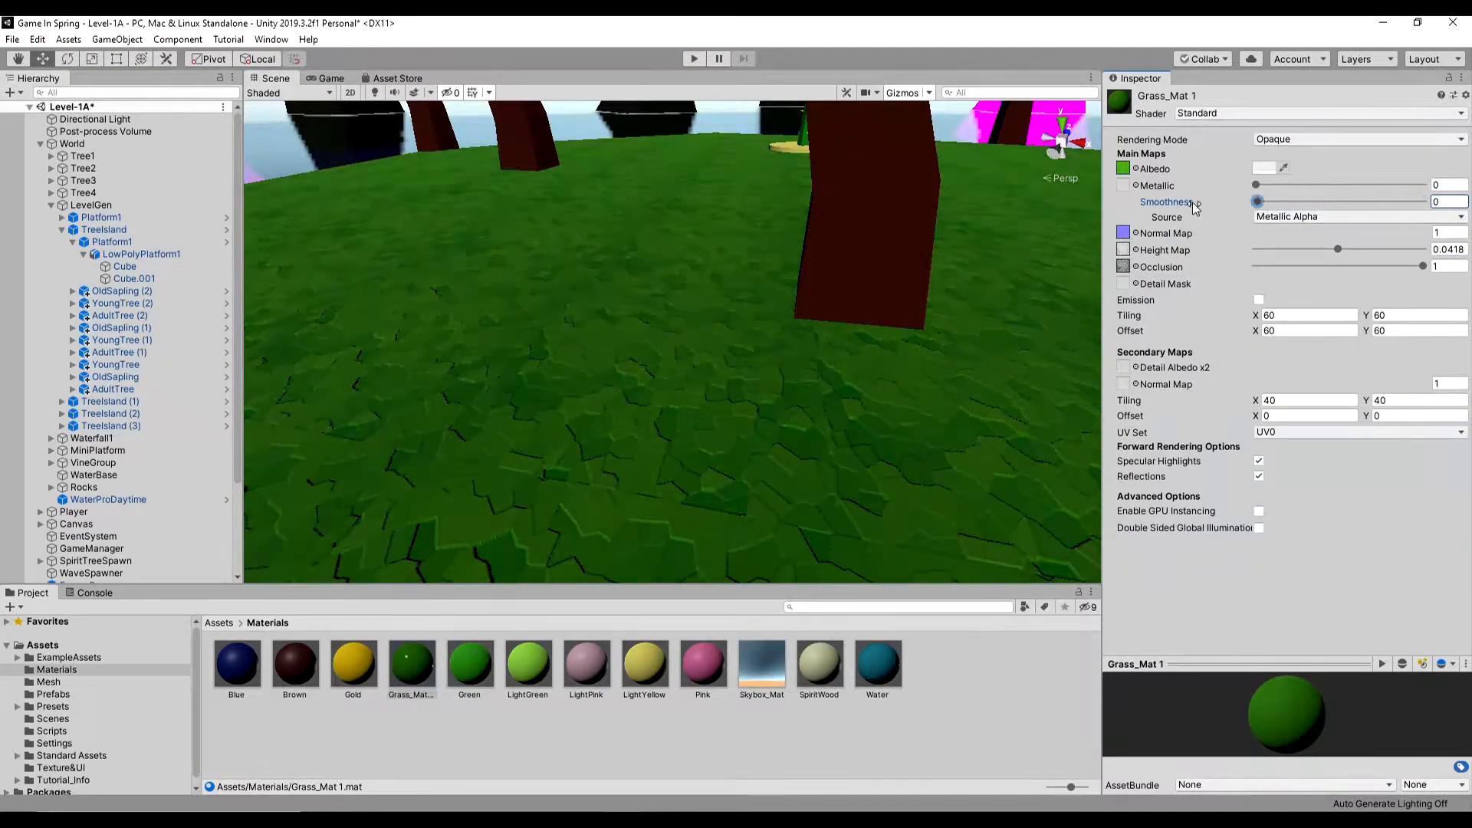
click(1265, 167)
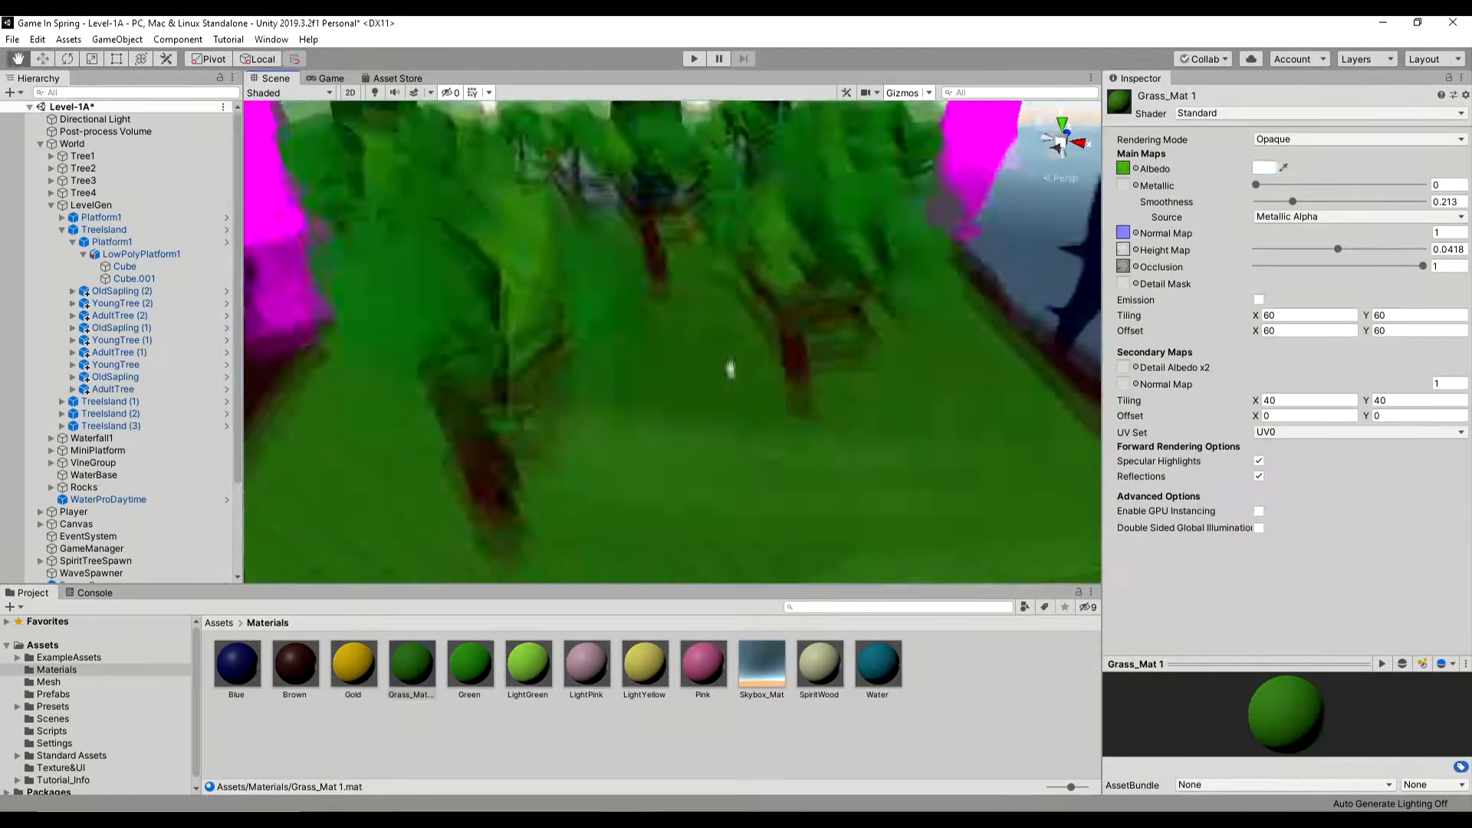
click(694, 59)
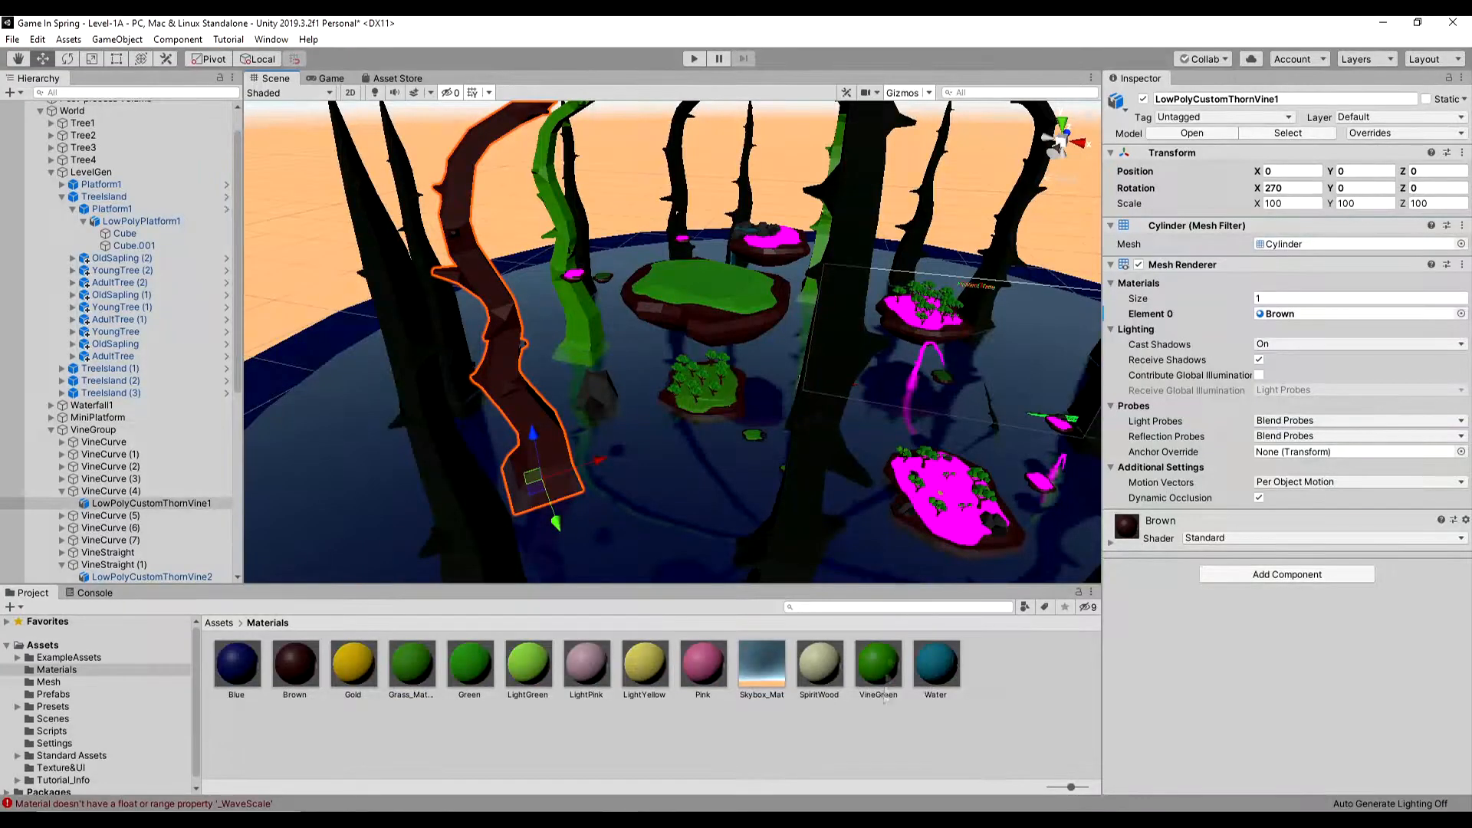
- Apply the VineGreen material to the curved thorn vine and darken the material's albedo colour
drag(878, 663, 498, 307)
click(878, 663)
click(1265, 167)
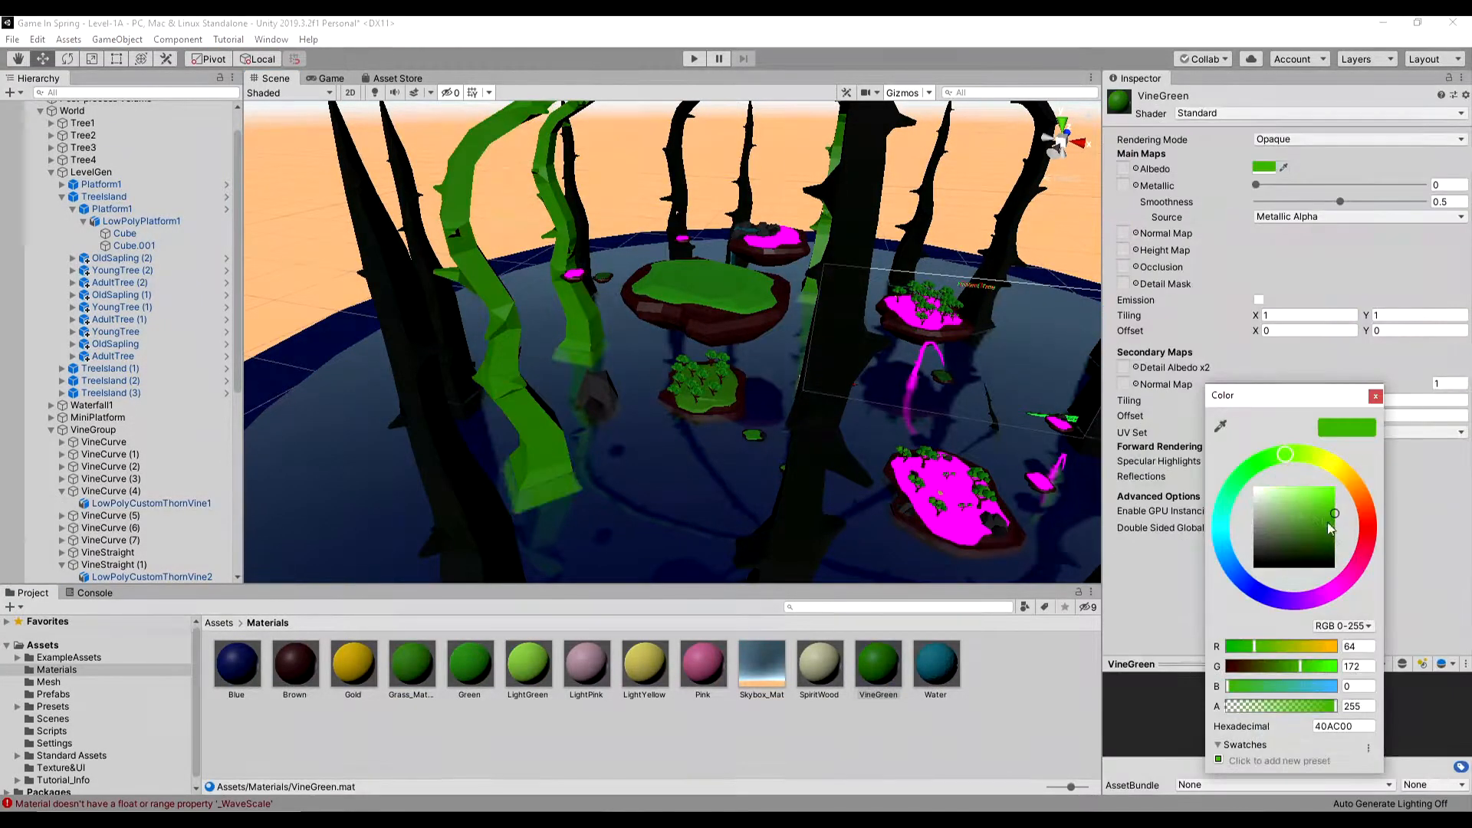
drag(1320, 491, 1312, 537)
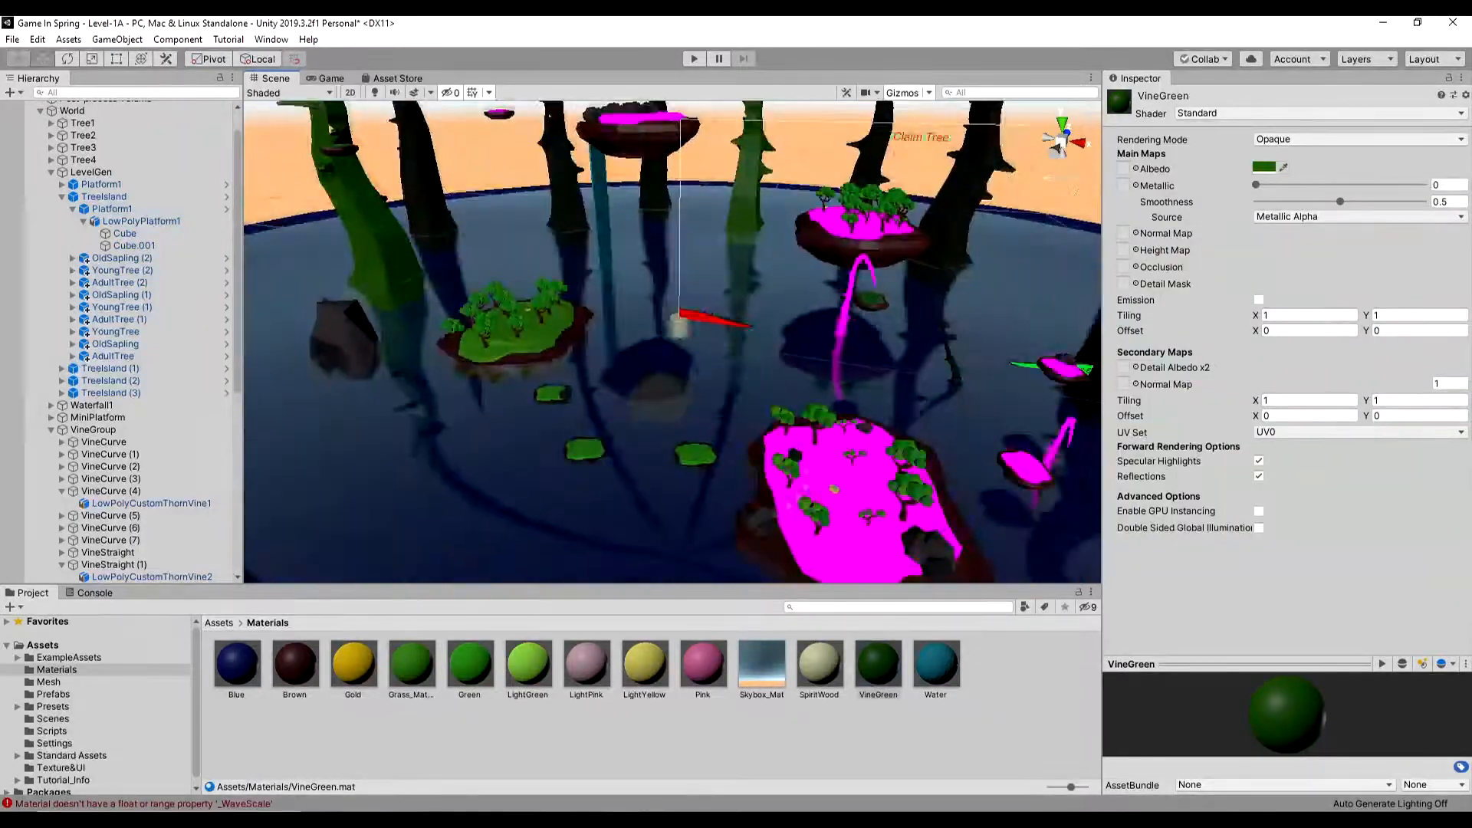
- Search the textures for grass and assign GreenGrass_Displace as the Brown material's detail mask
key(w)
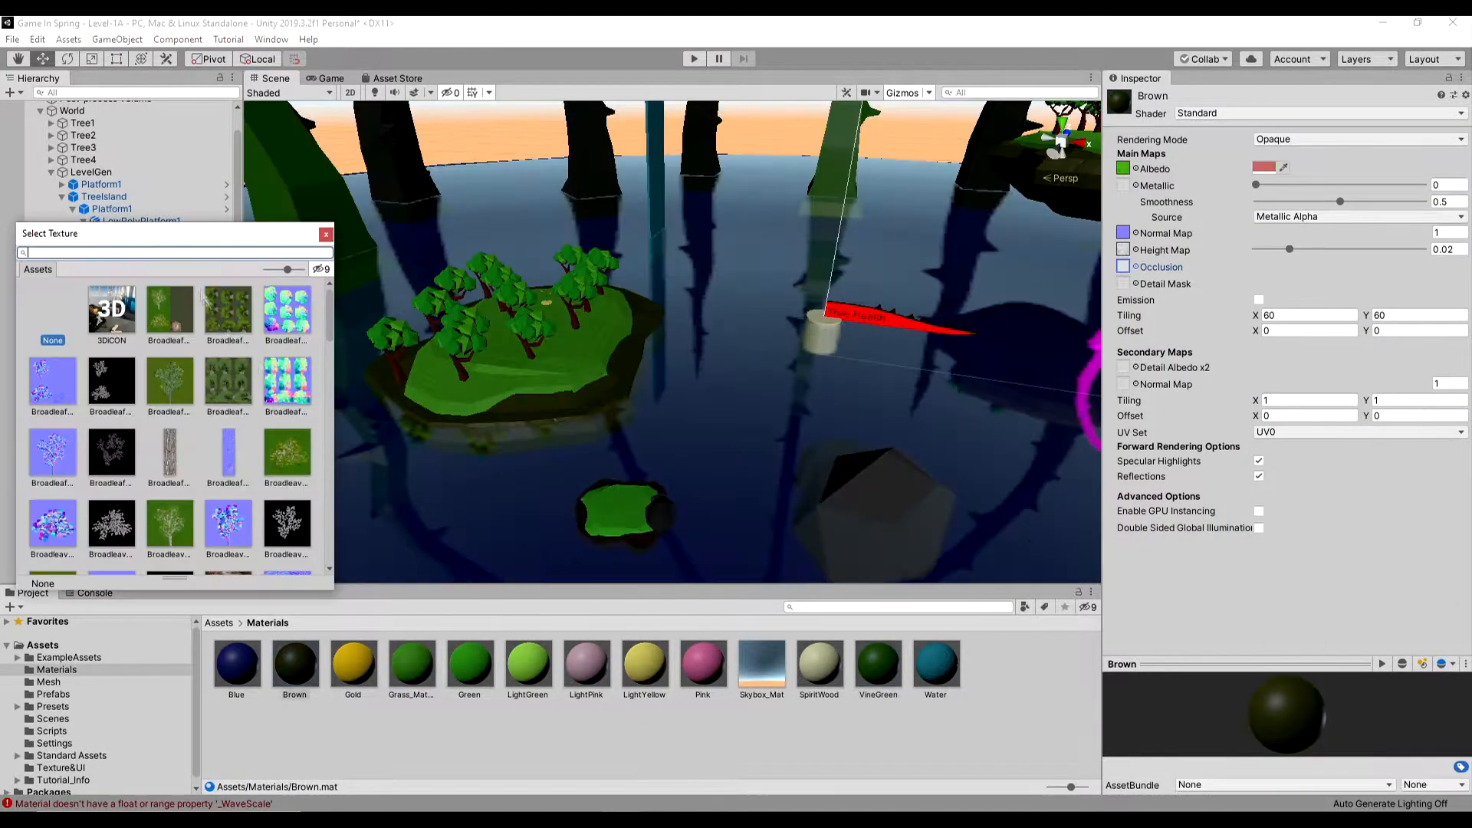
text(grass)
double_click(236, 388)
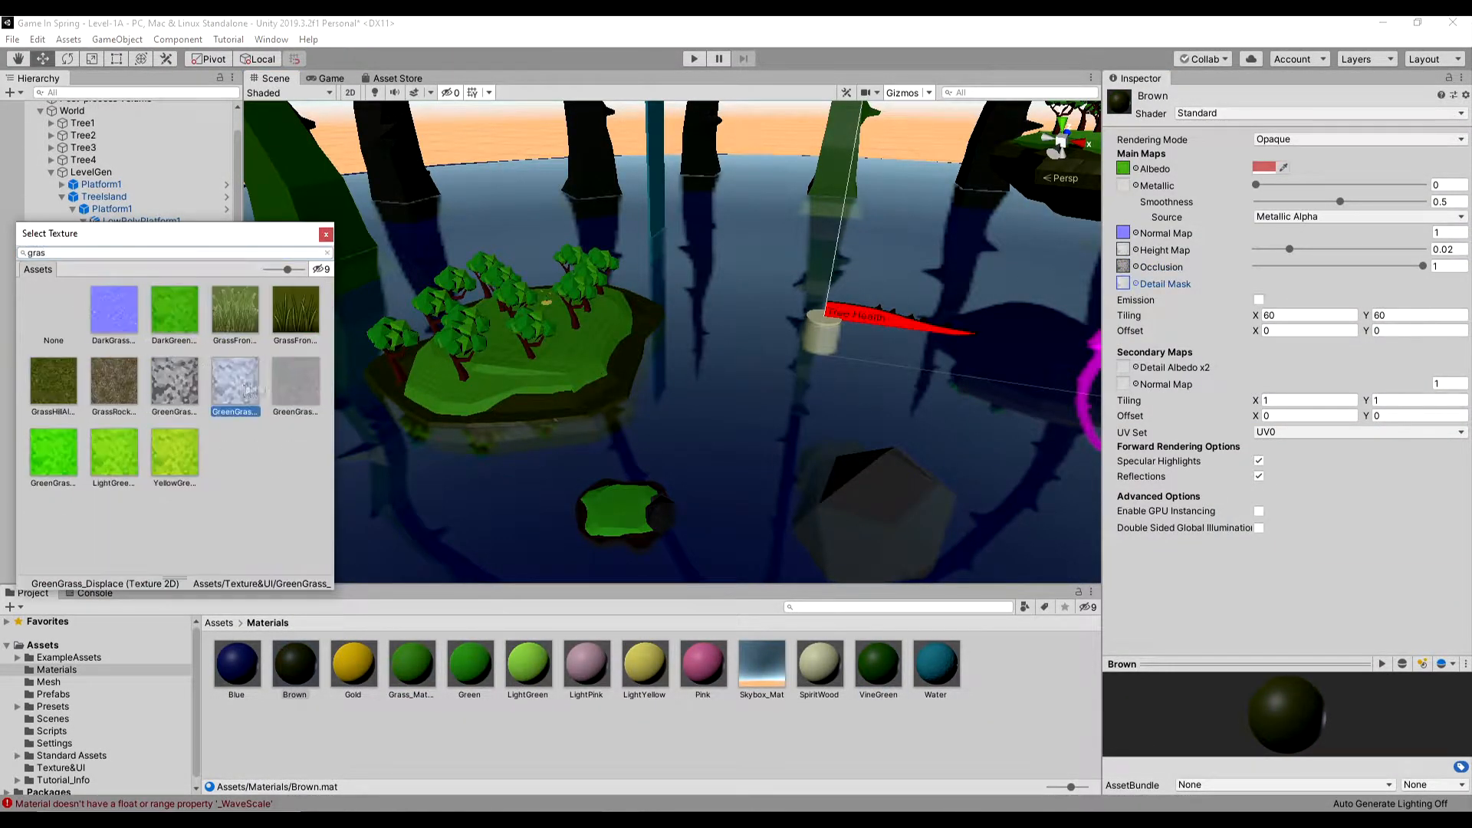
- Examine the textured Brown material on the island edges from close up and far away
scroll(612, 391, up, 3)
mouse_move(612, 391)
middle_down()
mouse_move(556, 447)
mouse_move(628, 380)
middle_up()
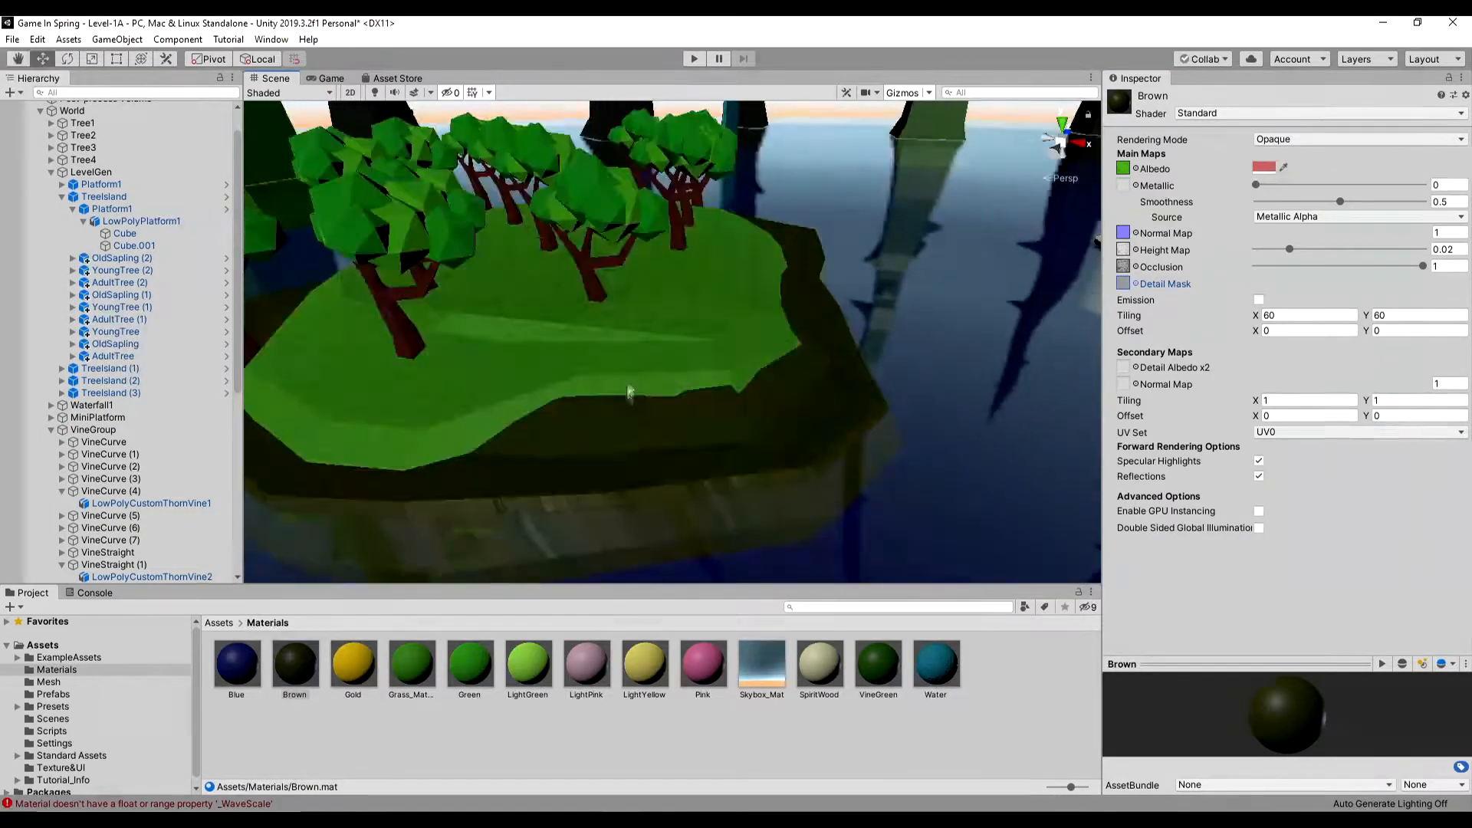
scroll(636, 460, up, 3)
middle_drag(638, 464, 668, 412)
scroll(772, 447, down, 5)
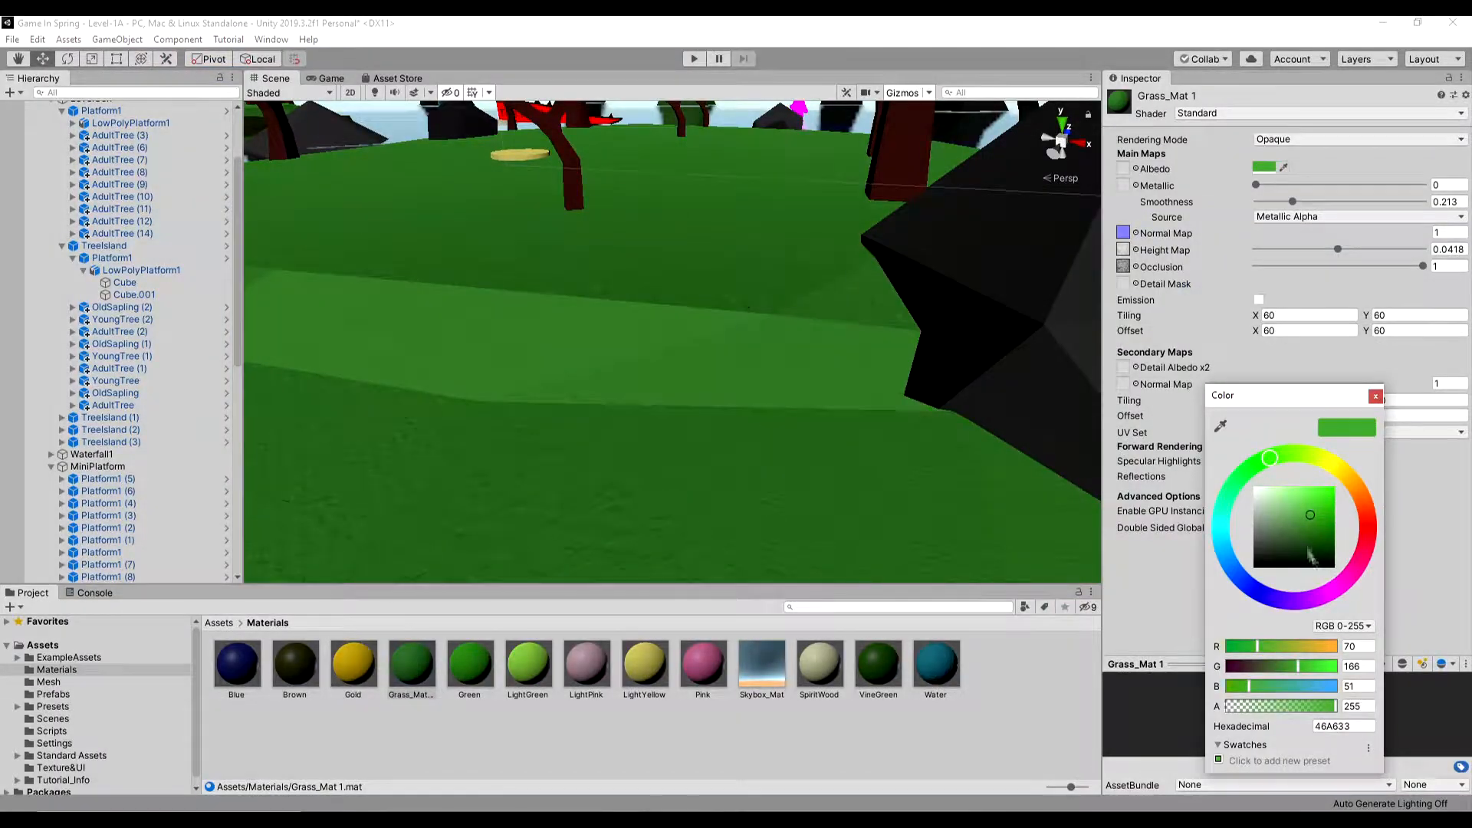
- Set Grass_Mat 1's albedo colour to 2F821F and its height map to 0.08, and test the scene in play mode
drag(1312, 548, 1320, 529)
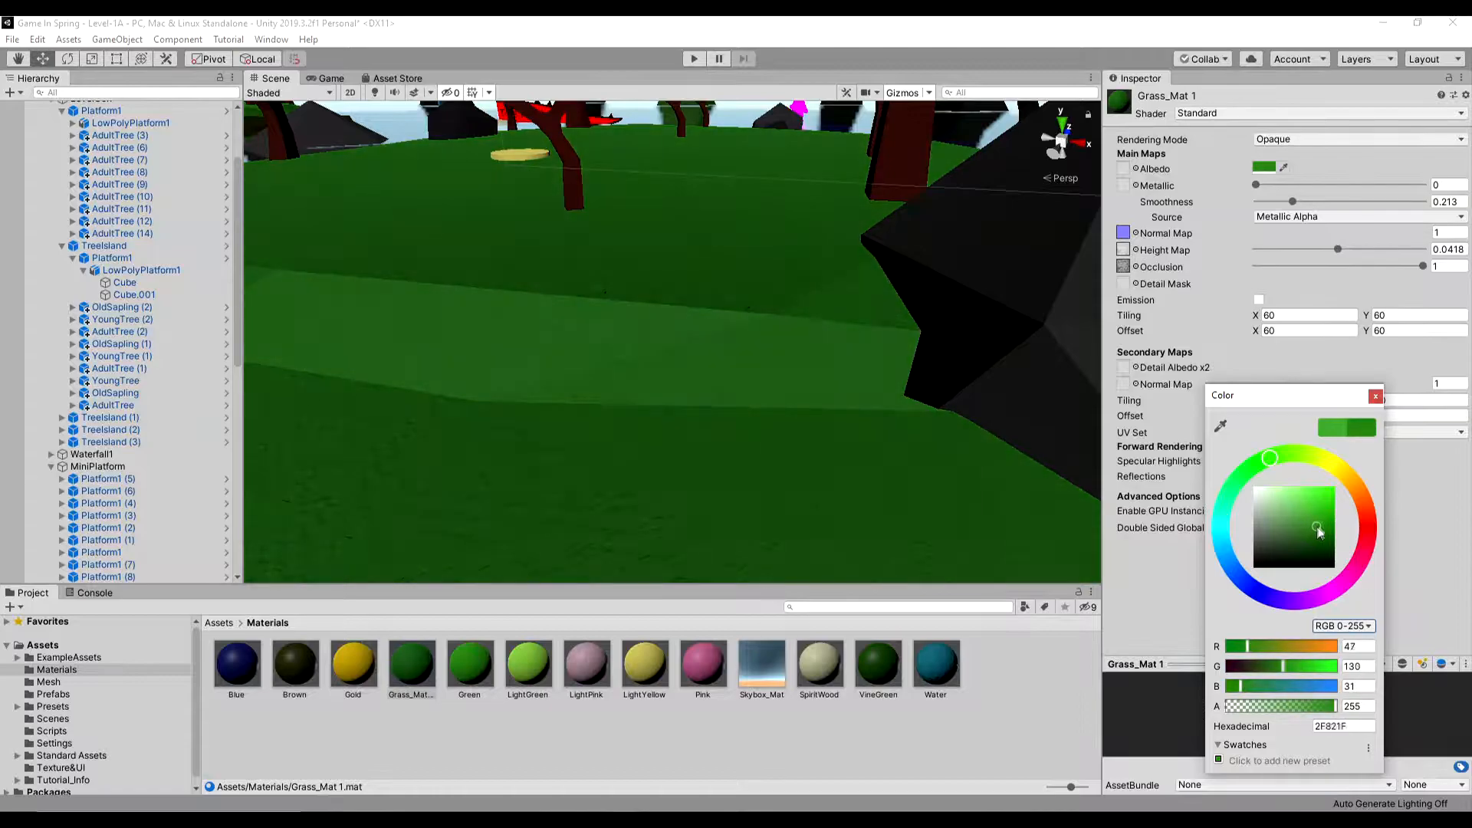
drag(1338, 250, 1426, 249)
click(693, 61)
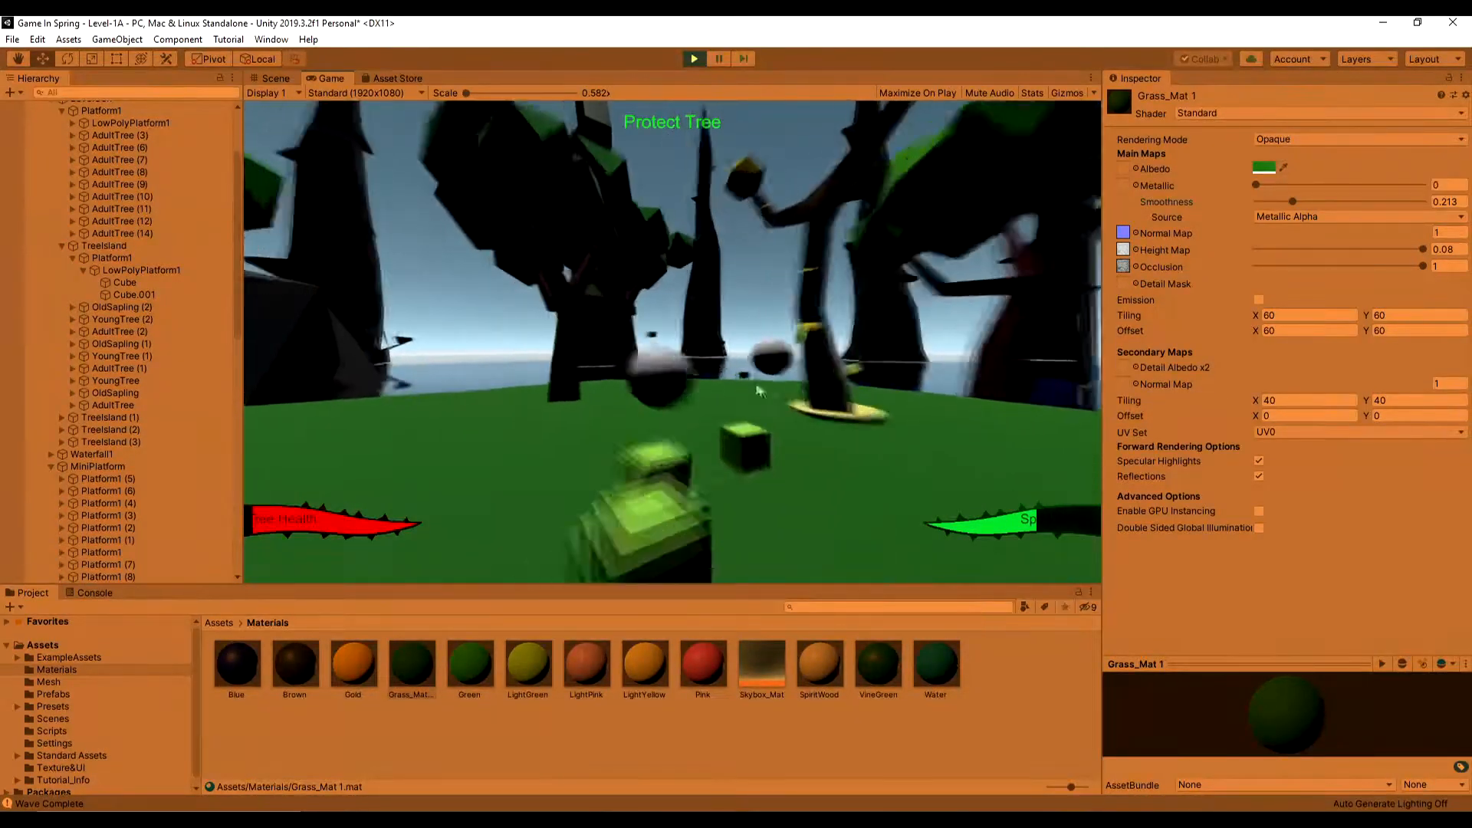
drag(242, 299, 187, 299)
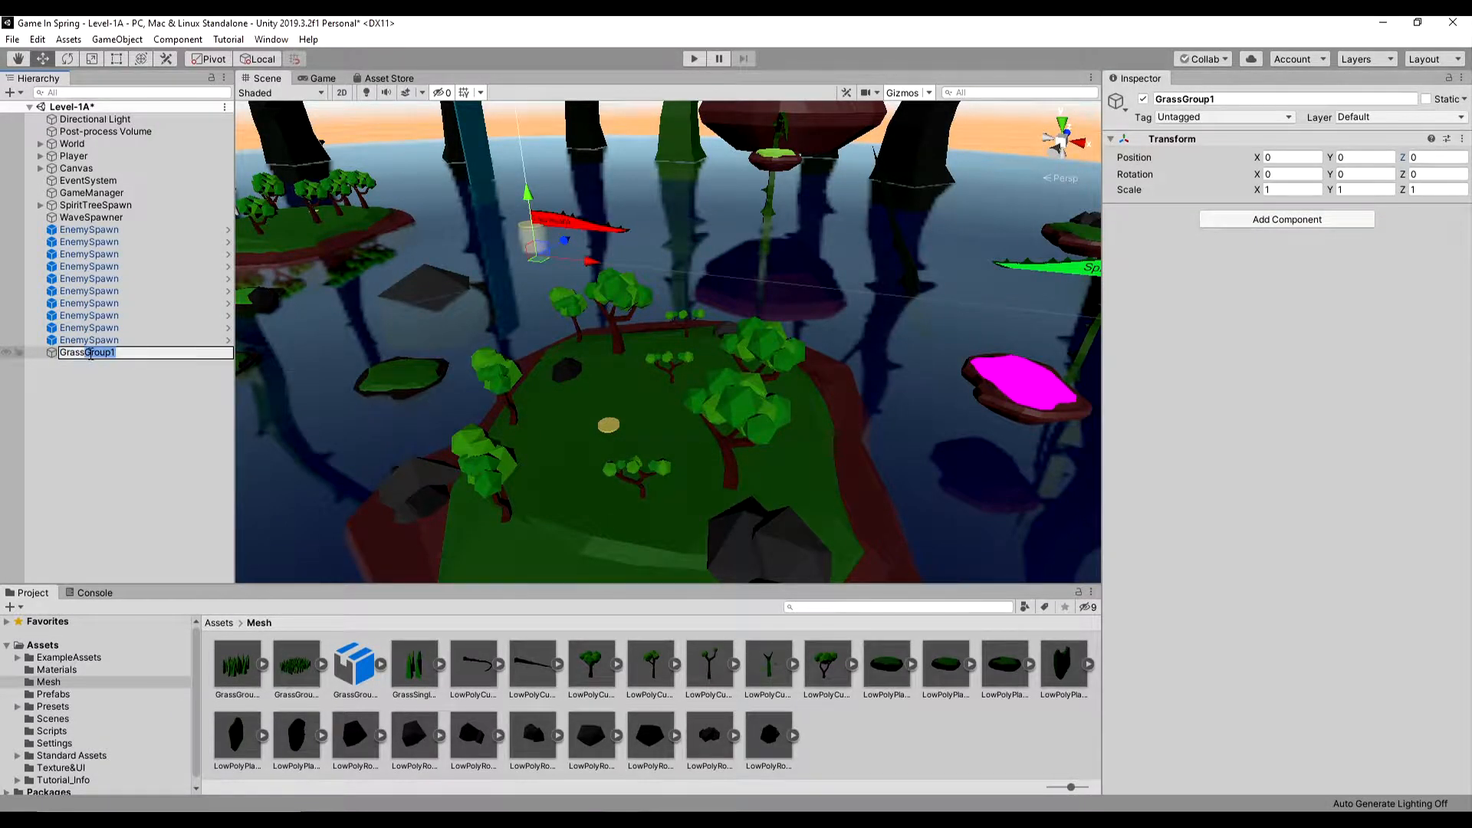
- Name the empty parent object GrassPatch2 and nest the GrassGroup2 mesh inside it
drag(301, 681, 91, 354)
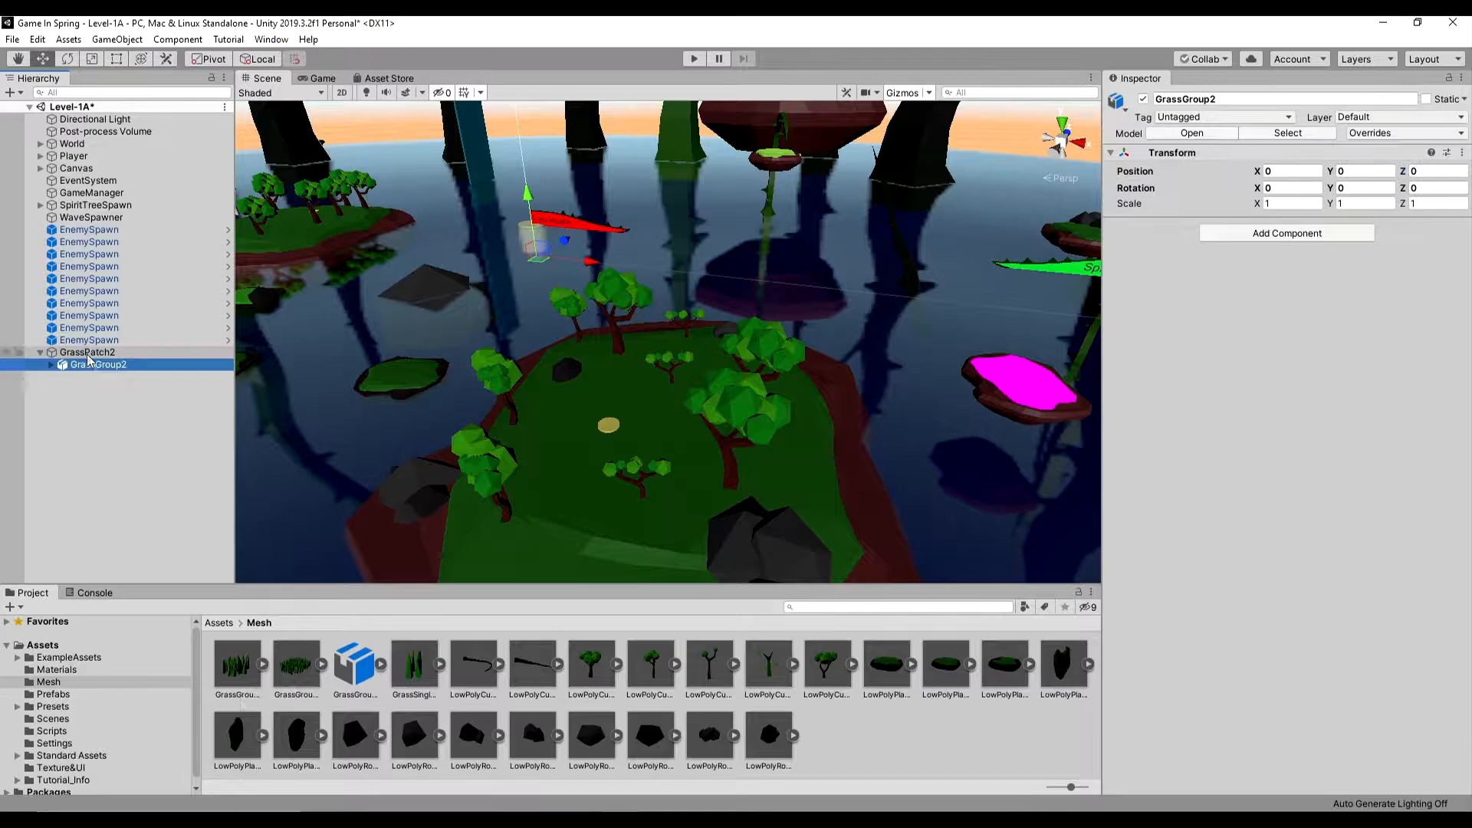
double_click(90, 362)
click(90, 355)
click(82, 365)
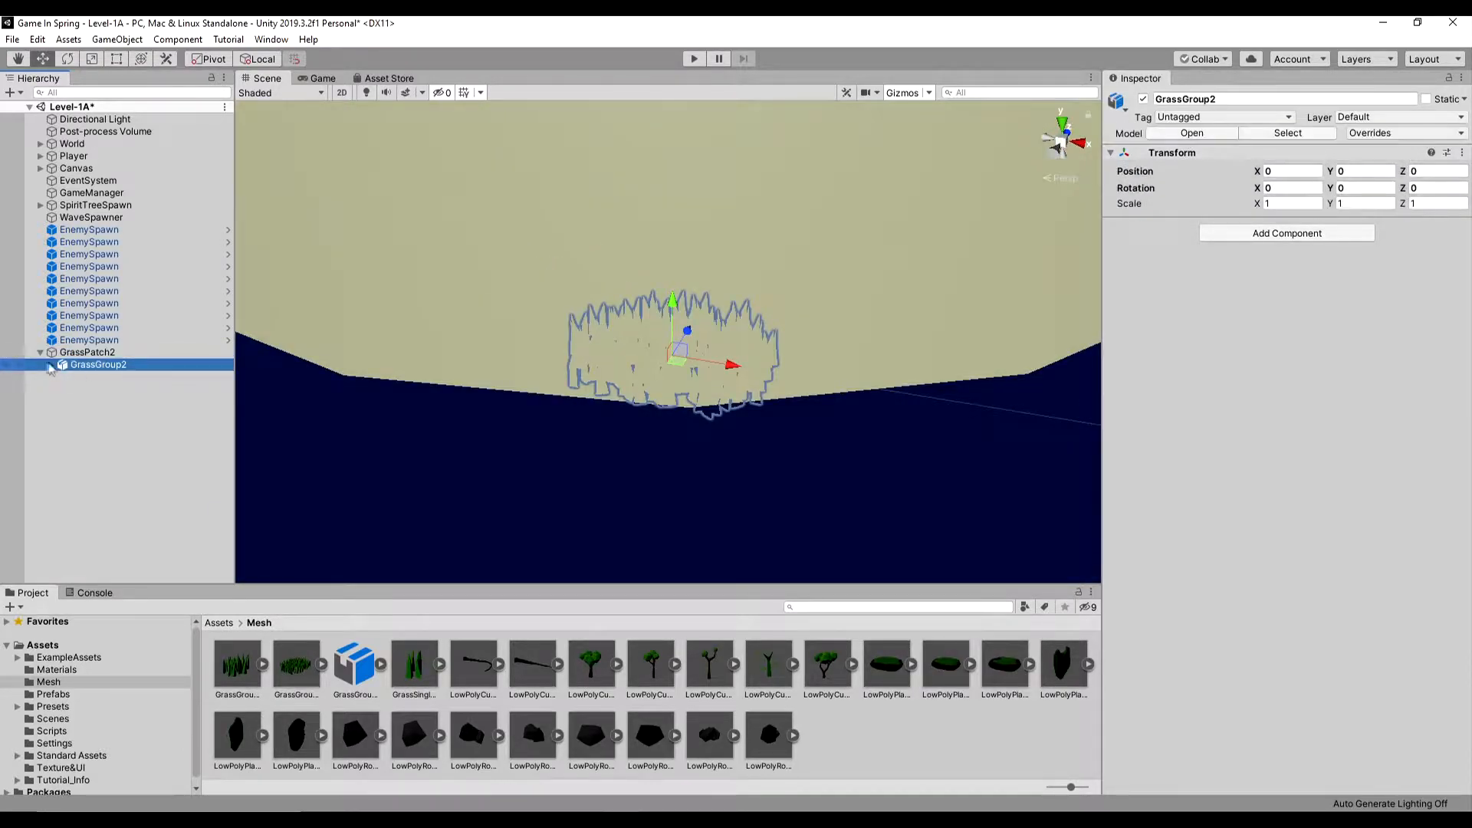
- Create another empty object and rename the parent of the GrassGroup2 mesh to GrassPatch3
click(41, 353)
right_click(113, 549)
click(133, 579)
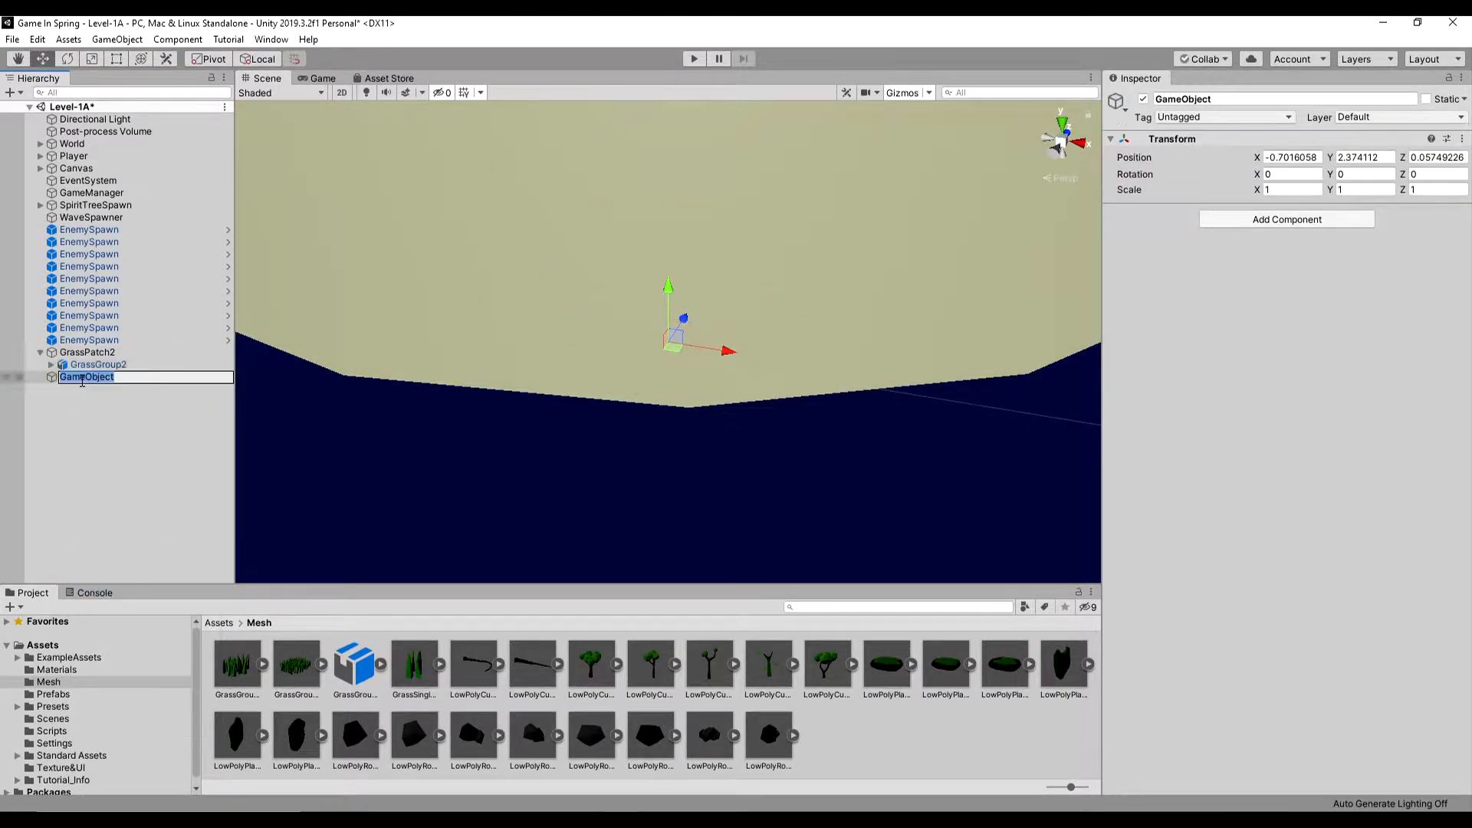
text(1)
key(Return)
double_click(112, 353)
key(BackSpace)
text(3)
- Name the new empty object GrassPatch2, set its position to 0, 0, 0 and nest a grass group mesh in it
double_click(113, 379)
key(BackSpace)
text(2)
click(1313, 158)
text(0)
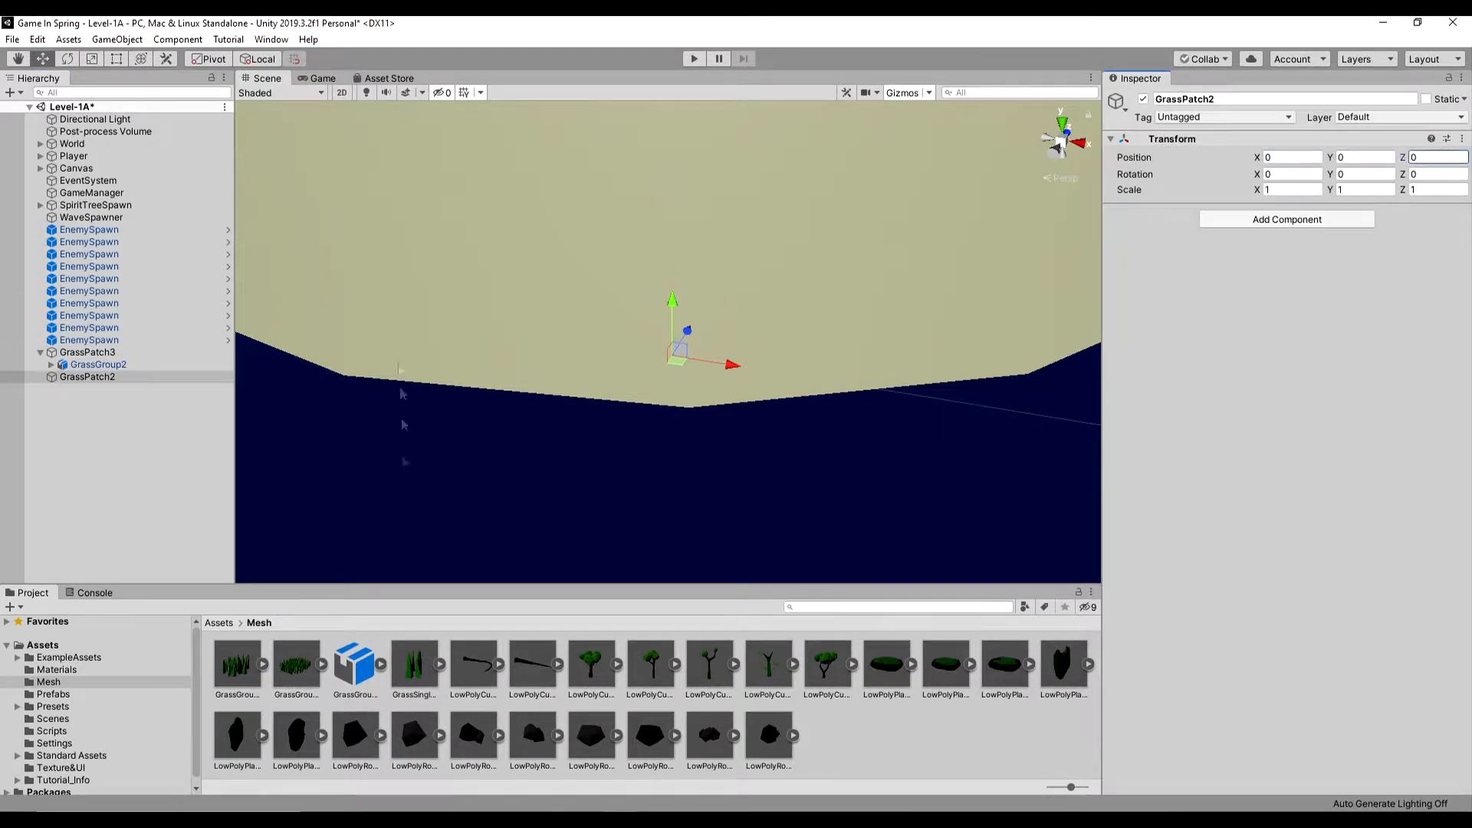
drag(115, 479, 98, 378)
click(36, 353)
- Create an empty object named GrassPatch and nest the single grass mesh inside it
right_click(71, 388)
click(115, 529)
click(1231, 98)
text(Gr)
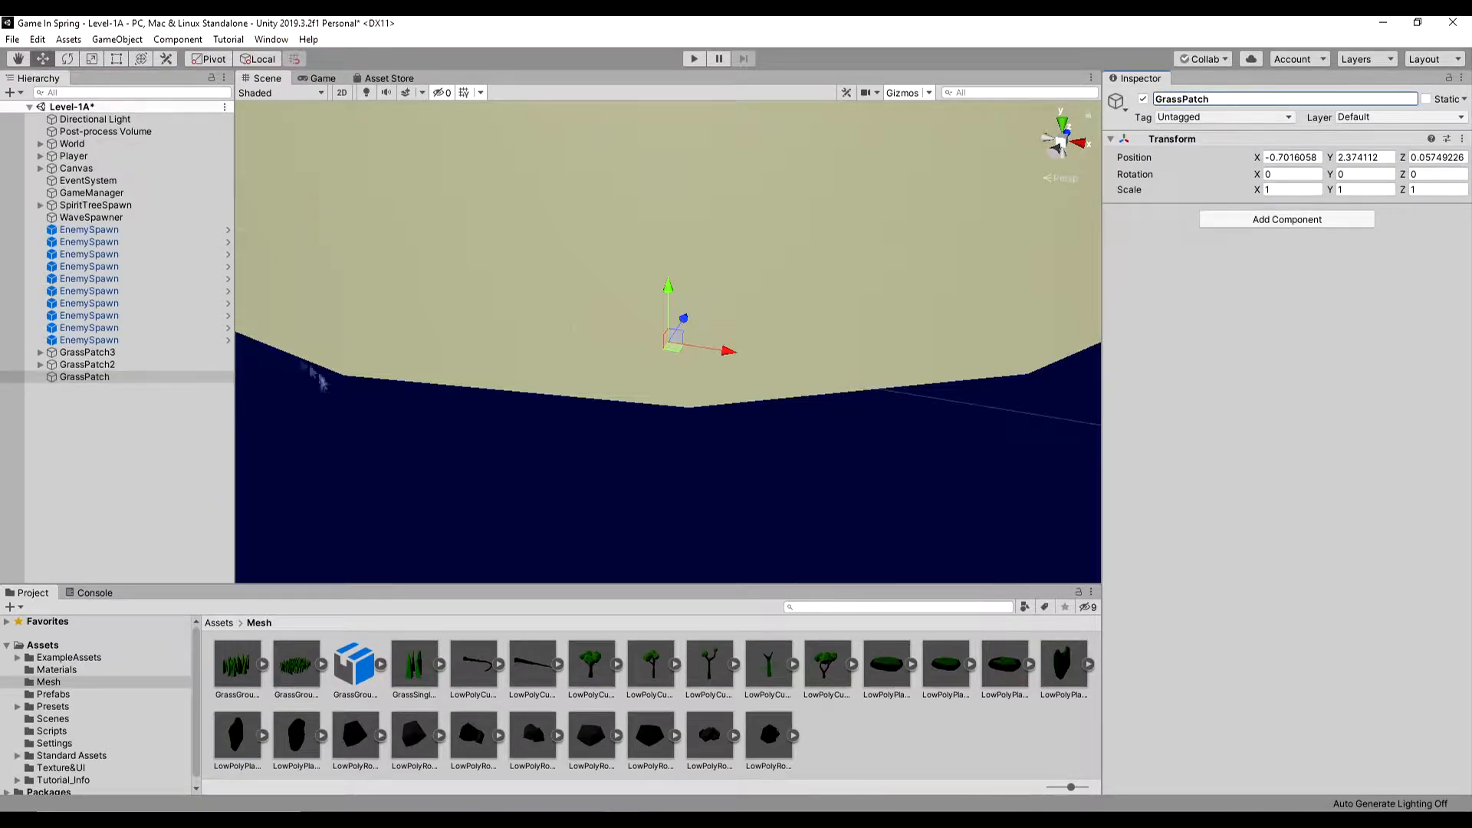
drag(373, 628, 85, 376)
click(84, 376)
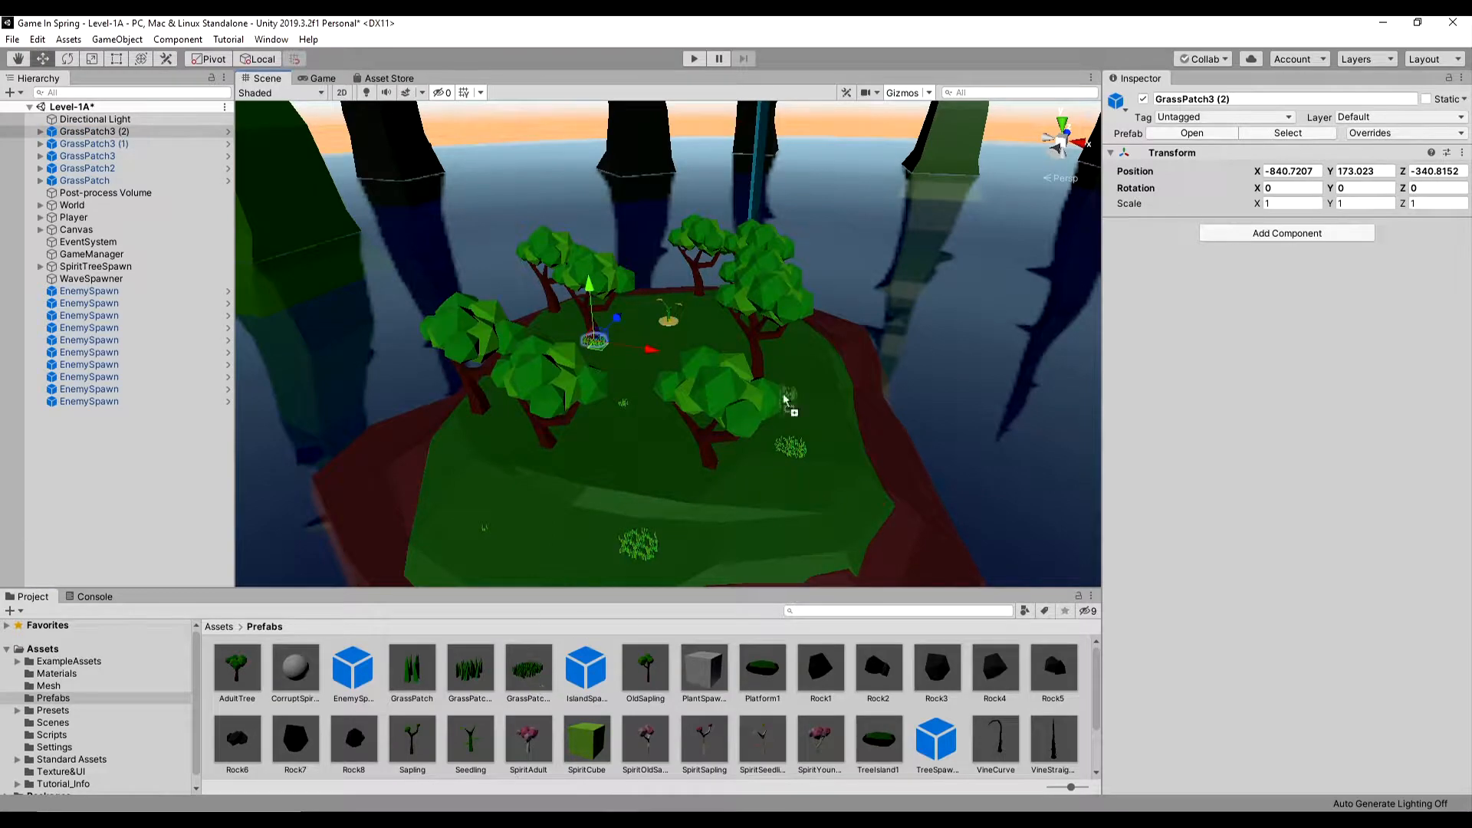
- Duplicate a grass patch and place GrassPatch, GrassPatch2 and GrassPatch3 prefabs among the trees on the island
key(ctrl+d)
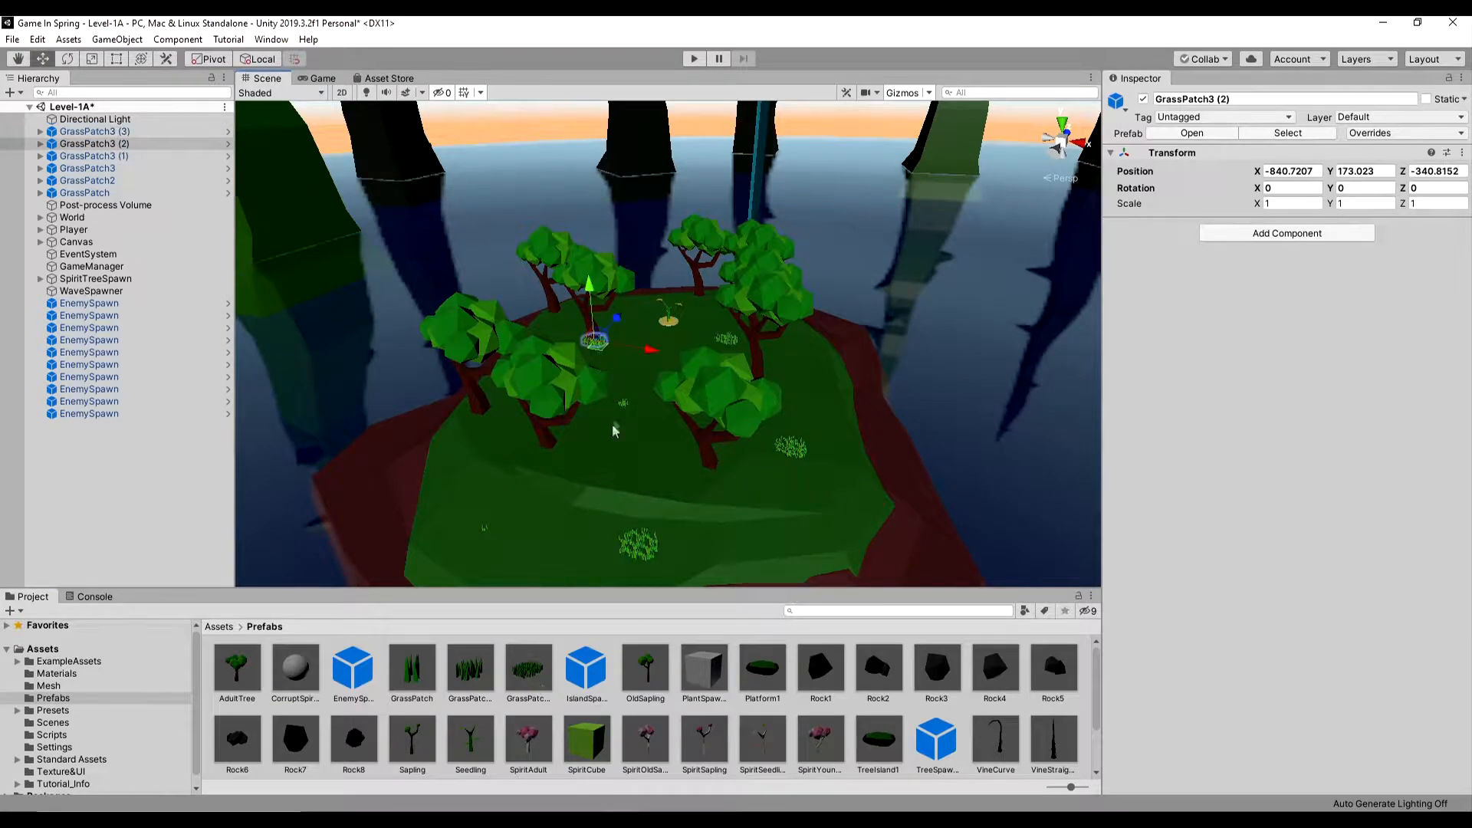
drag(626, 446, 615, 454)
drag(532, 678, 489, 440)
drag(624, 356, 627, 305)
drag(412, 669, 797, 378)
drag(471, 669, 522, 544)
drag(471, 669, 571, 434)
drag(471, 668, 688, 356)
- Scatter more GrassPatch and GrassPatch2 prefabs over the bare ground of the islands
scroll(688, 356, down, 3)
middle_drag(713, 453, 657, 550)
drag(471, 669, 776, 538)
scroll(776, 529, down, 5)
middle_drag(905, 522, 733, 414)
scroll(733, 414, down, 4)
drag(412, 674, 563, 425)
scroll(567, 427, up, 3)
middle_drag(590, 468, 621, 322)
drag(412, 668, 656, 399)
middle_drag(905, 399, 629, 388)
drag(412, 668, 446, 438)
drag(471, 669, 341, 451)
- Place a series of GrassPatch3 prefabs followed by several GrassPatch2 prefabs to fill out the island grass
scroll(736, 506, down, 4)
middle_drag(736, 522, 545, 451)
drag(529, 668, 525, 420)
drag(529, 669, 829, 388)
drag(530, 673, 583, 333)
drag(529, 673, 461, 554)
middle_drag(521, 522, 546, 322)
drag(529, 673, 642, 364)
drag(471, 672, 603, 271)
drag(473, 673, 730, 222)
drag(472, 673, 644, 206)
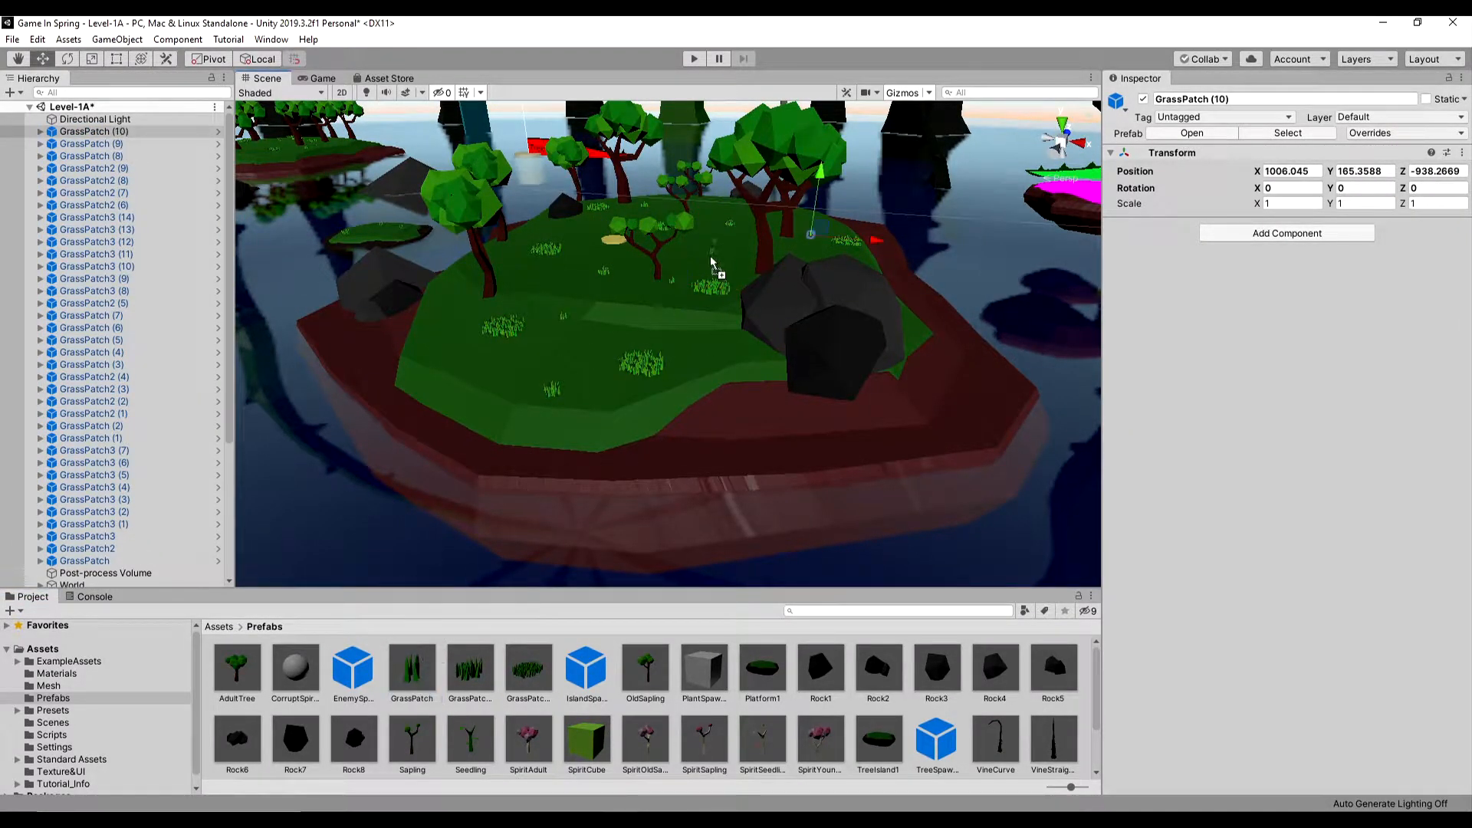
- Make the player's ShotPoint a child of Main Camera and test the scene in play mode
scroll(739, 333, down, 5)
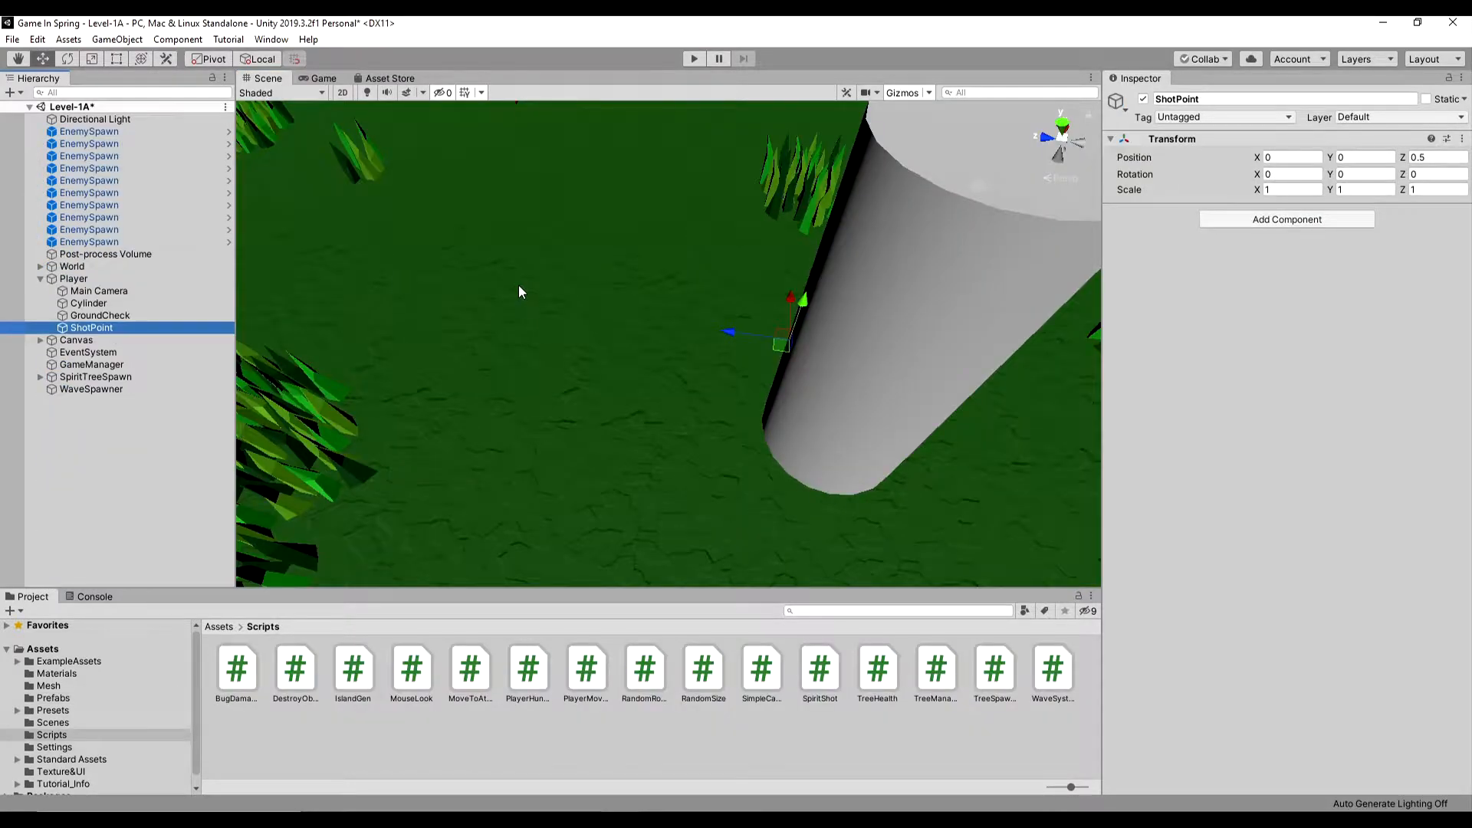
click(94, 292)
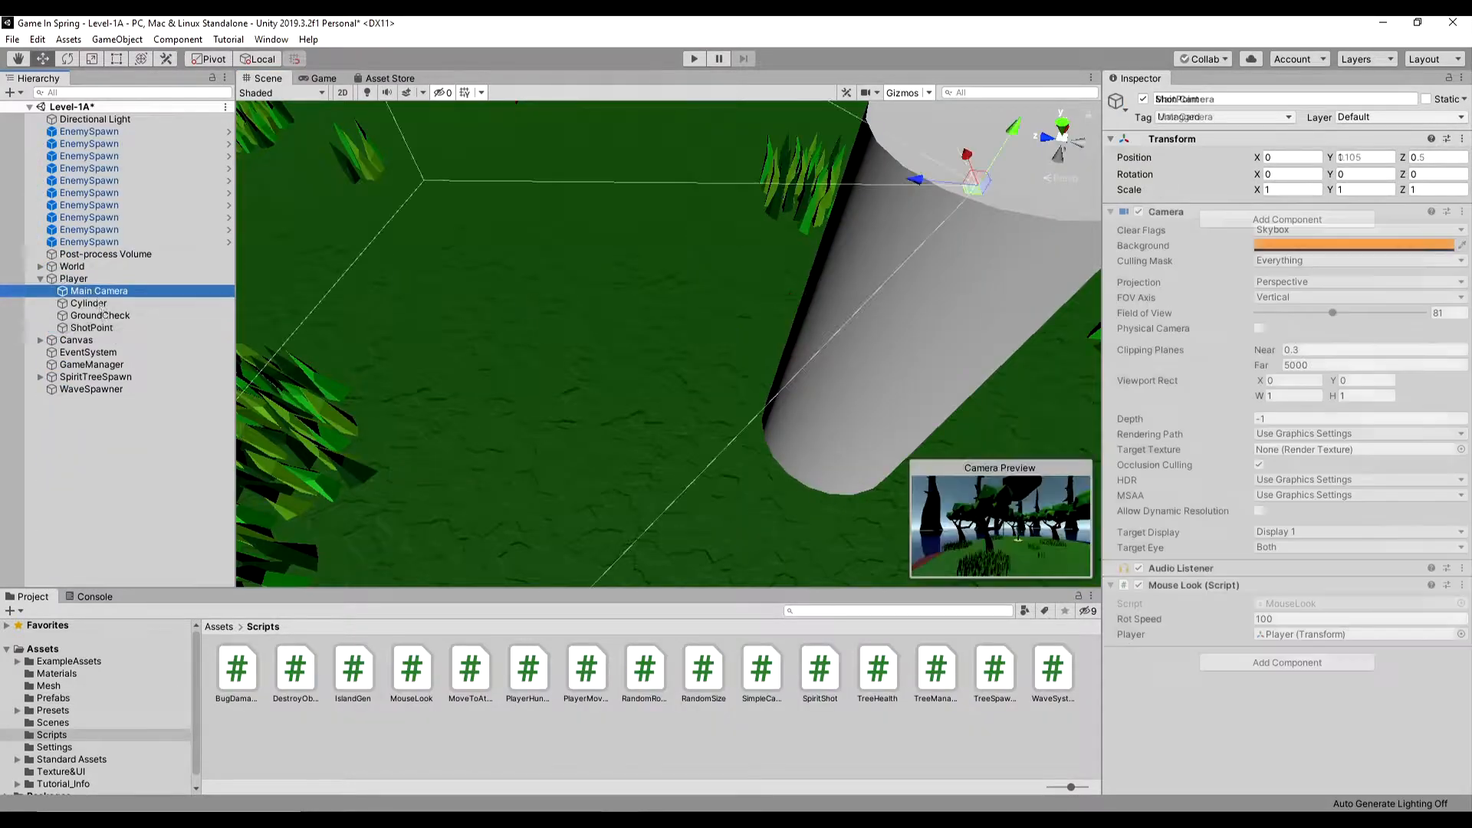
drag(98, 301, 99, 302)
click(694, 59)
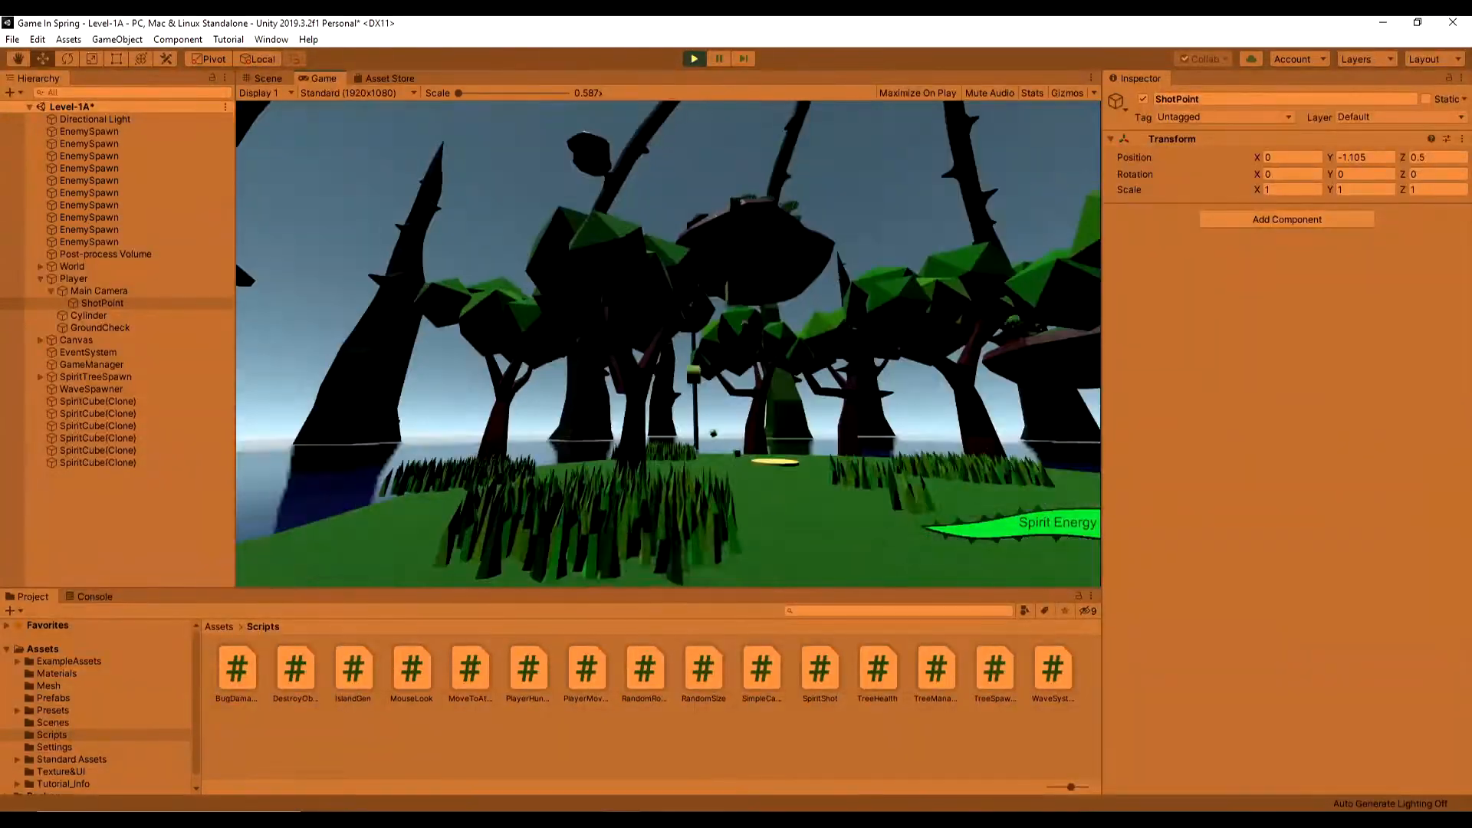
click(694, 60)
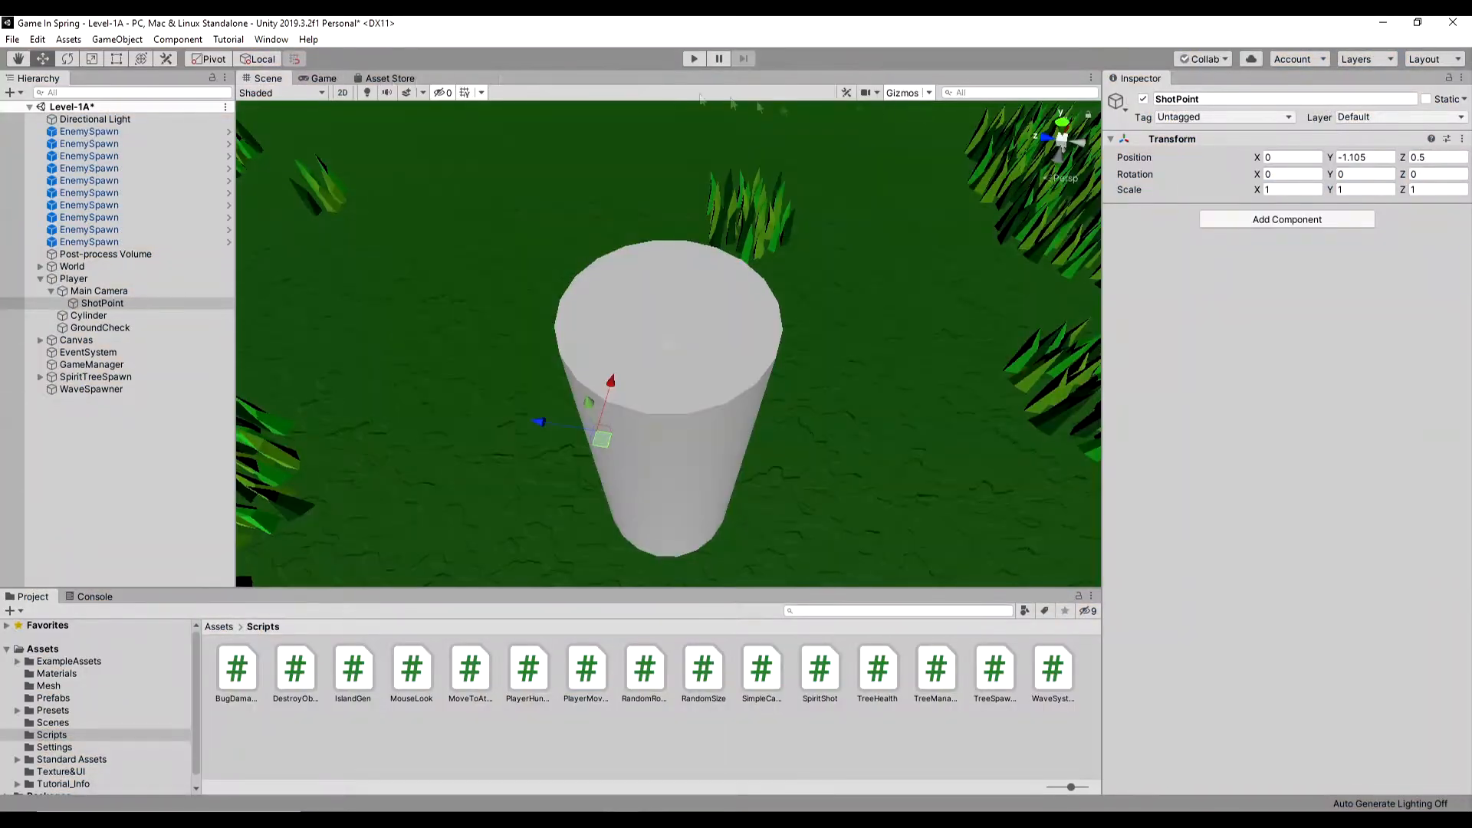
- Enable Maximize On Play for the Game view and playtest the level, moving around the island
click(330, 79)
click(917, 93)
click(694, 59)
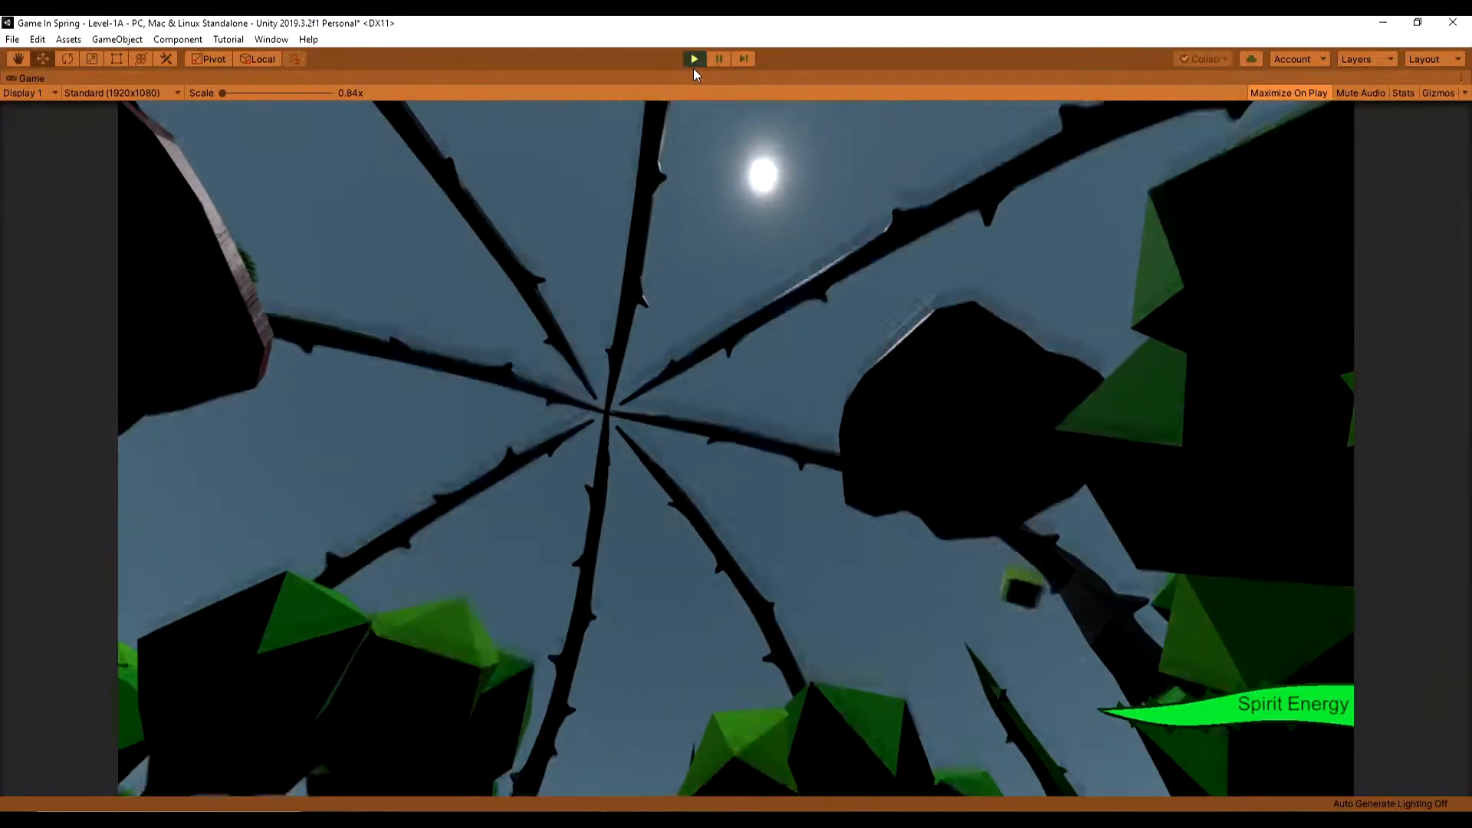
click(694, 59)
click(694, 59)
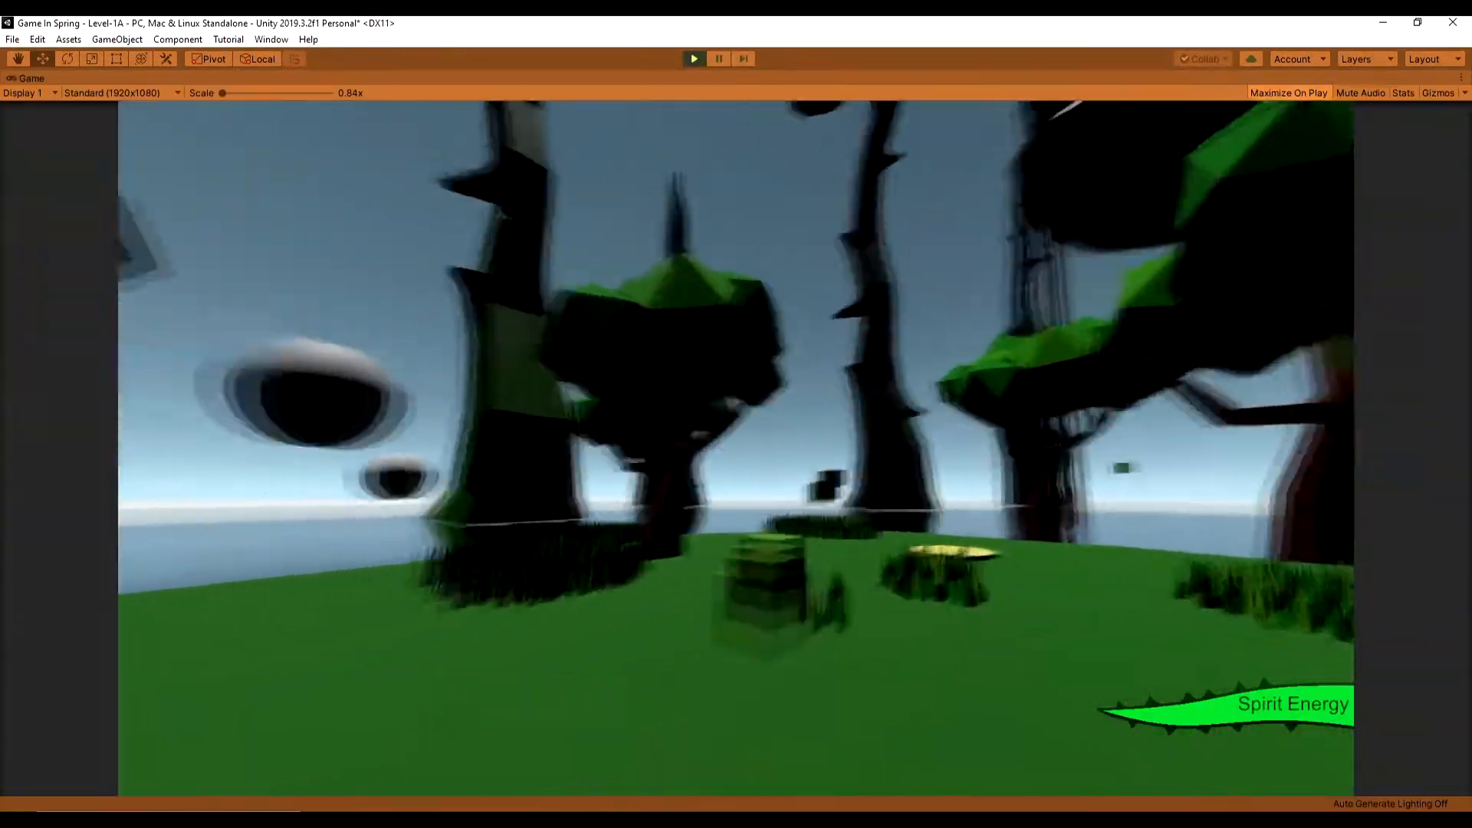
key(w)
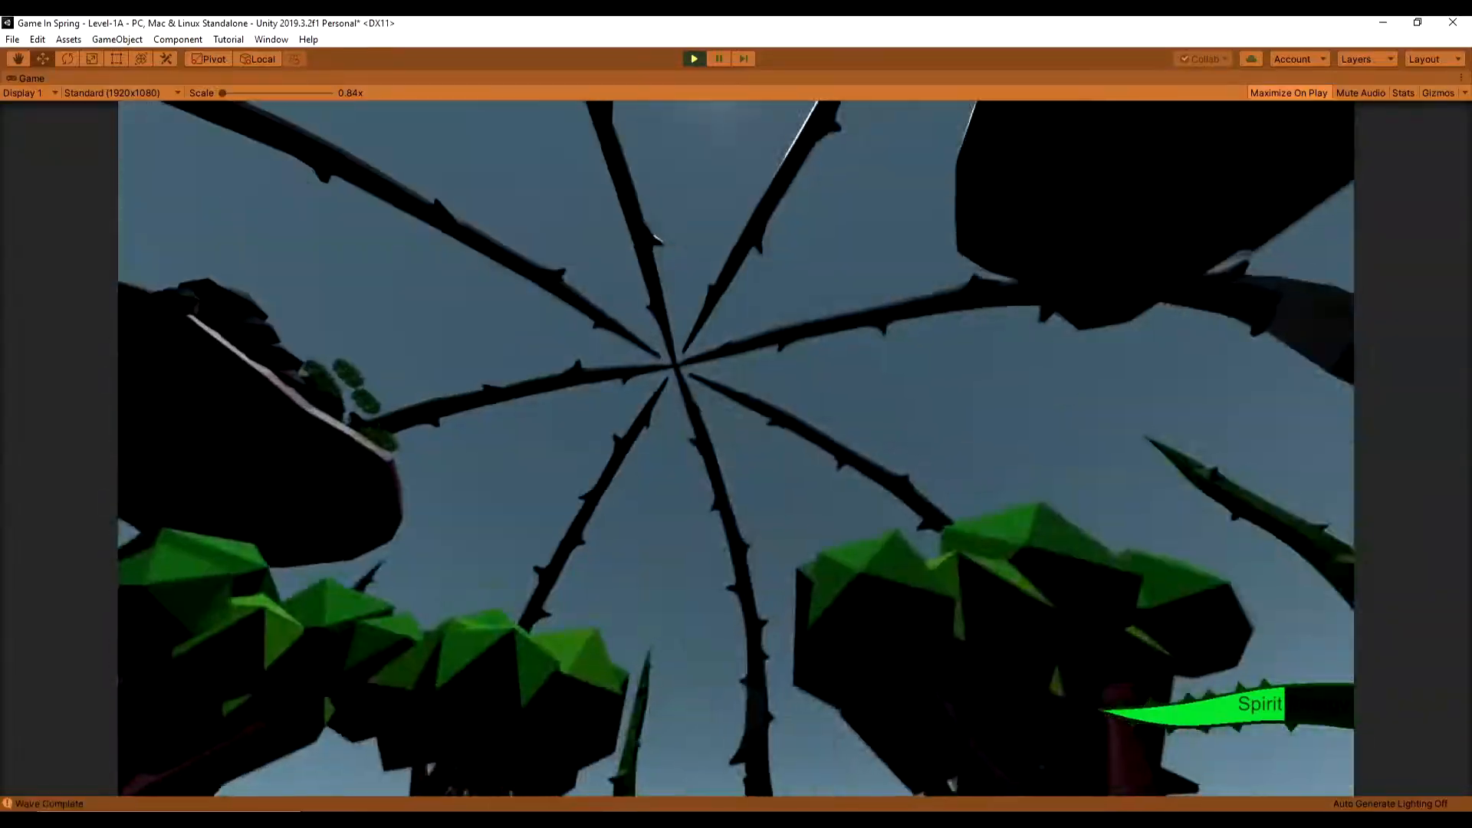
key(w)
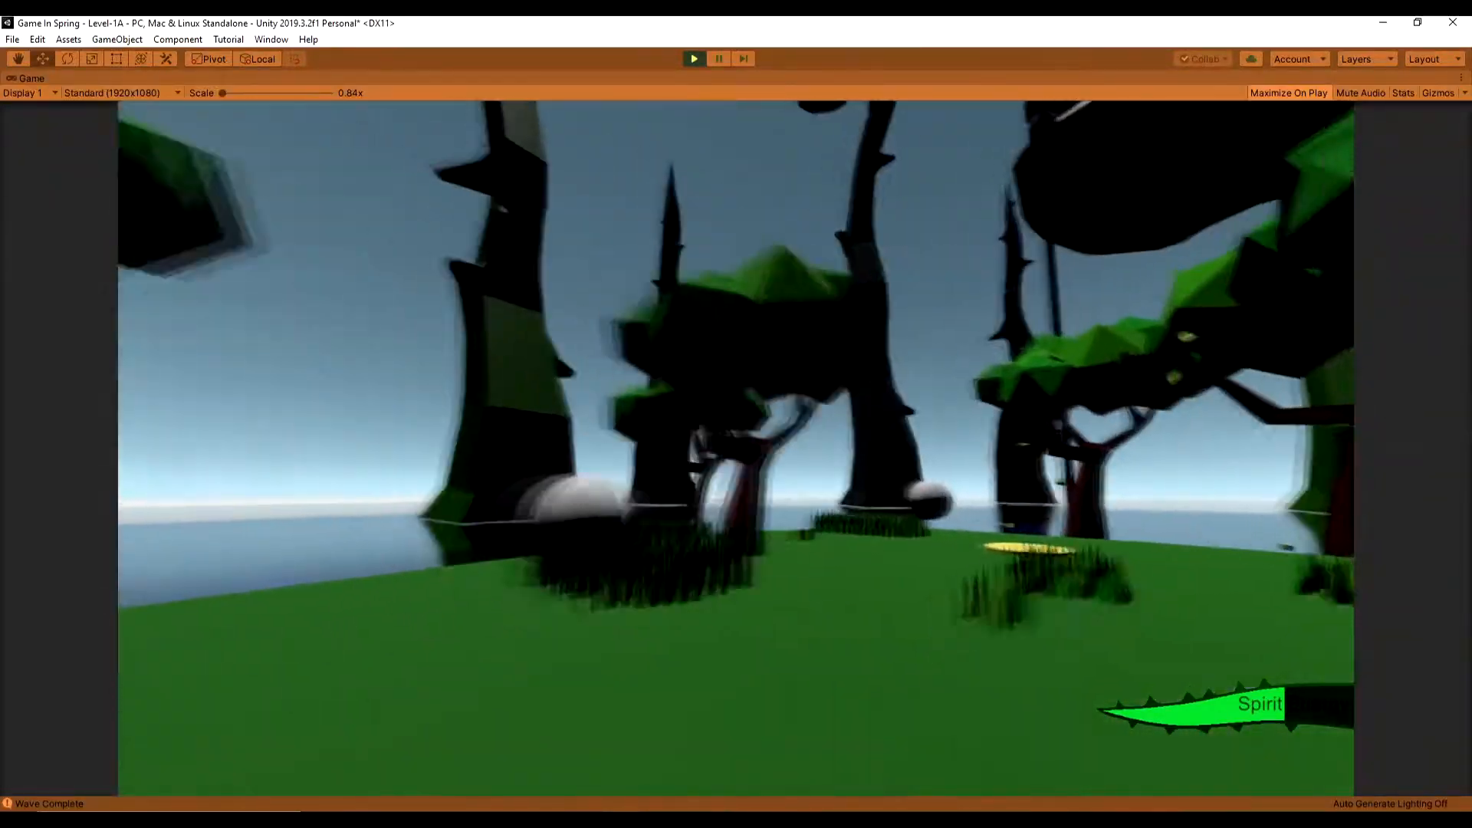
key(w)
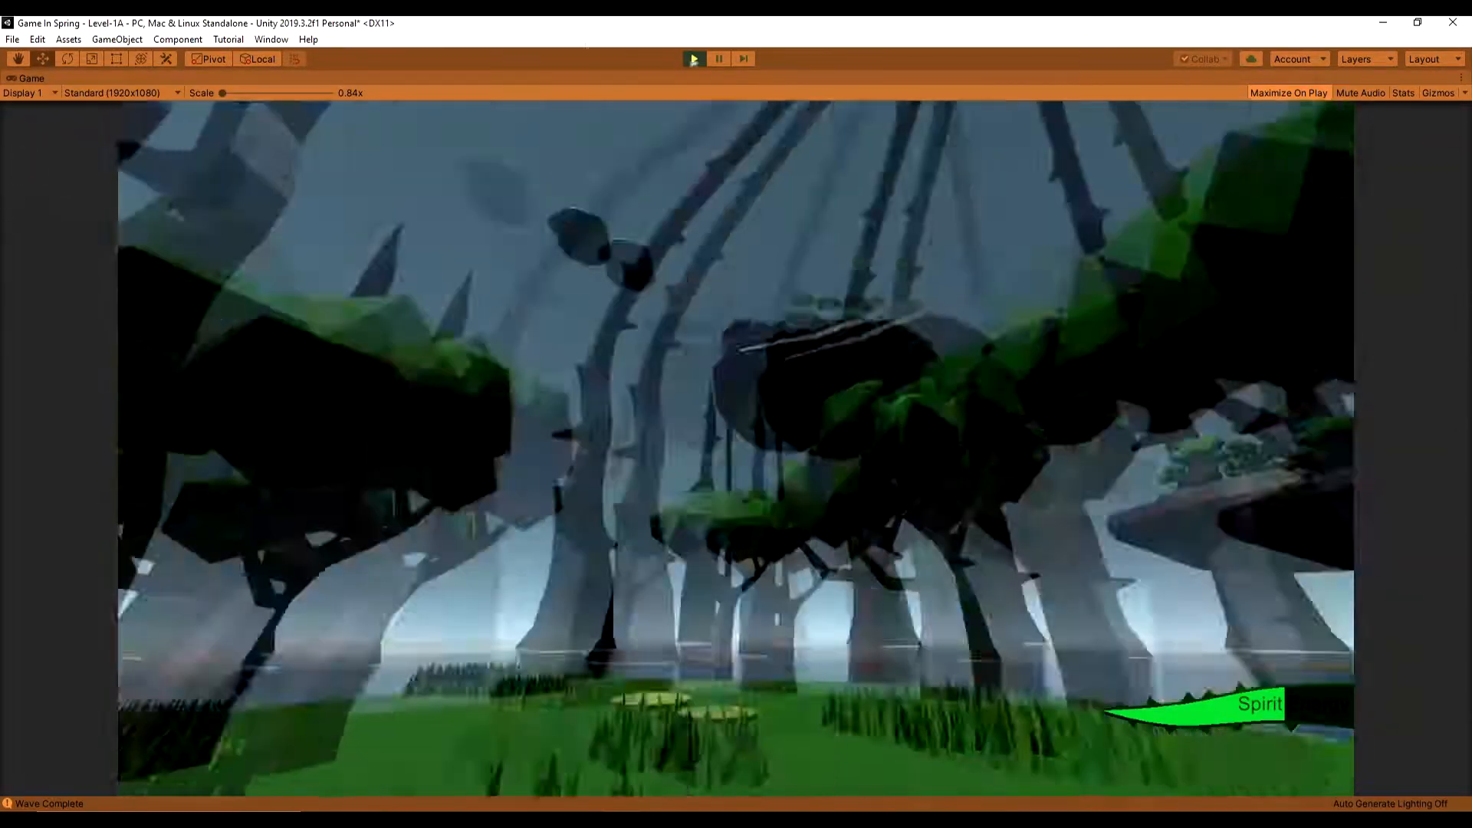
key(Escape)
click(694, 58)
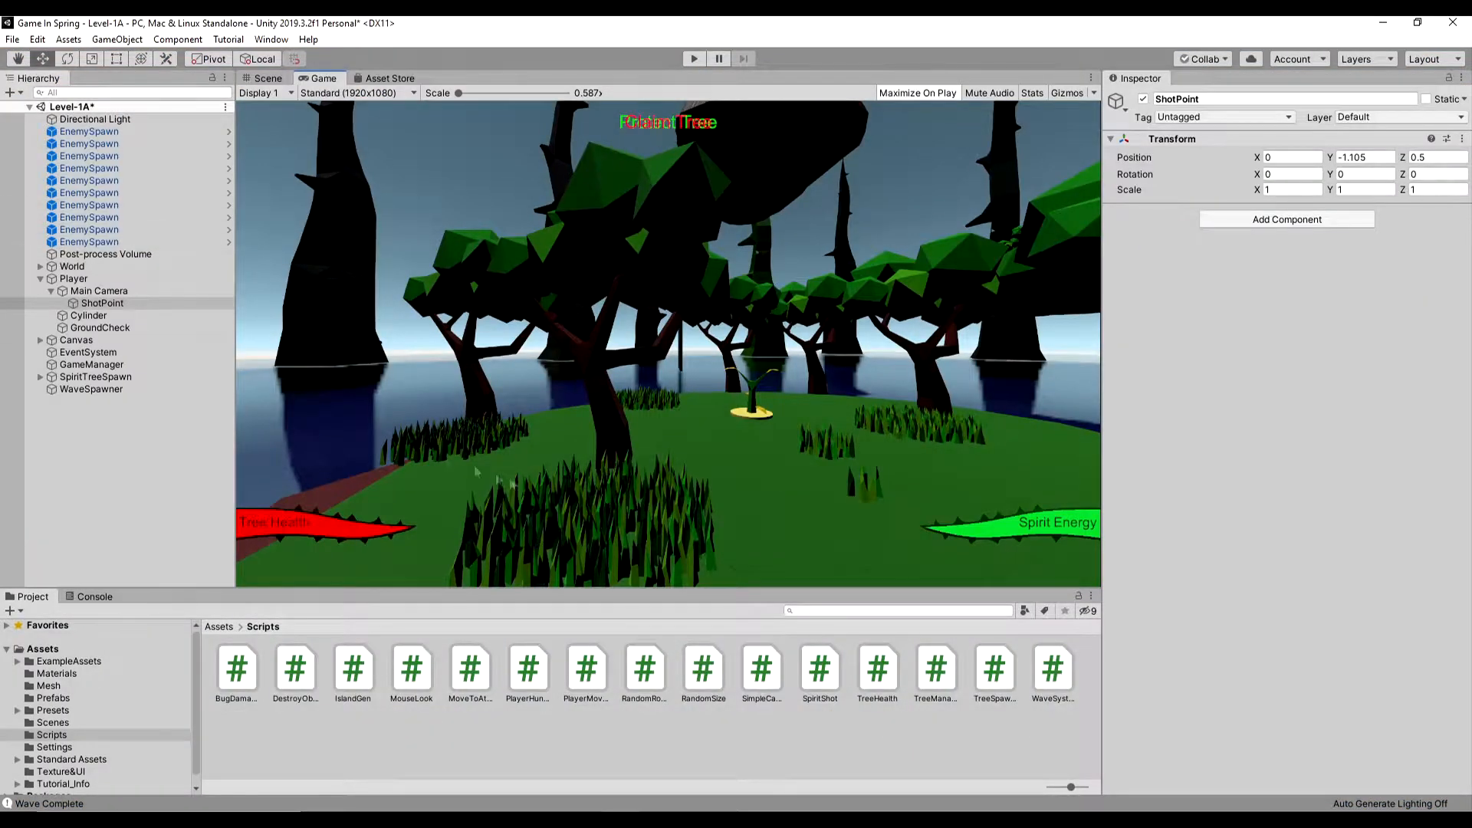
- Return to the Scene view and select all the grass patch objects in the hierarchy
click(268, 79)
click(782, 250)
click(115, 399)
scroll(123, 443, down, 10)
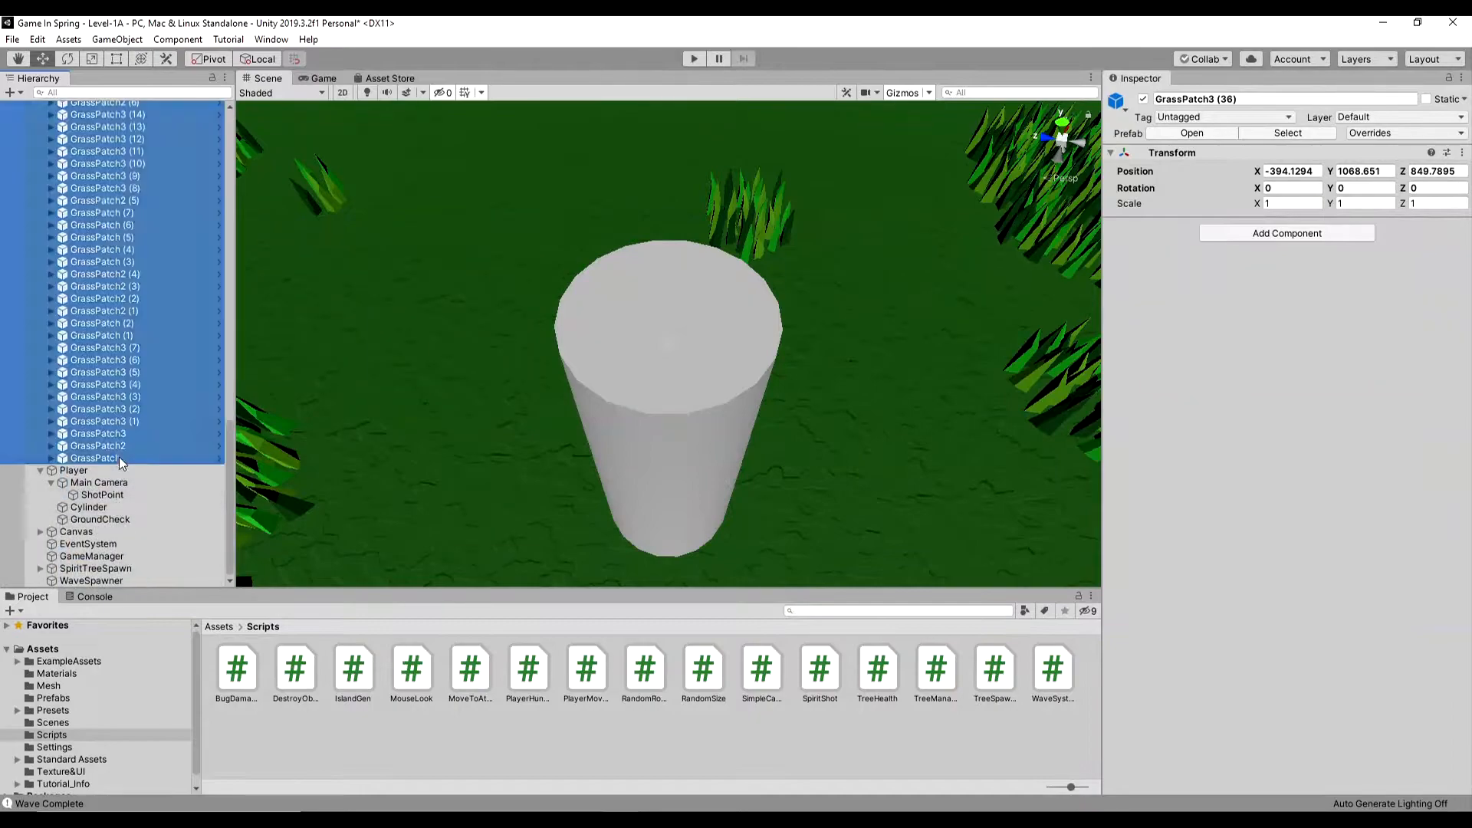
scroll(581, 370, down, 3)
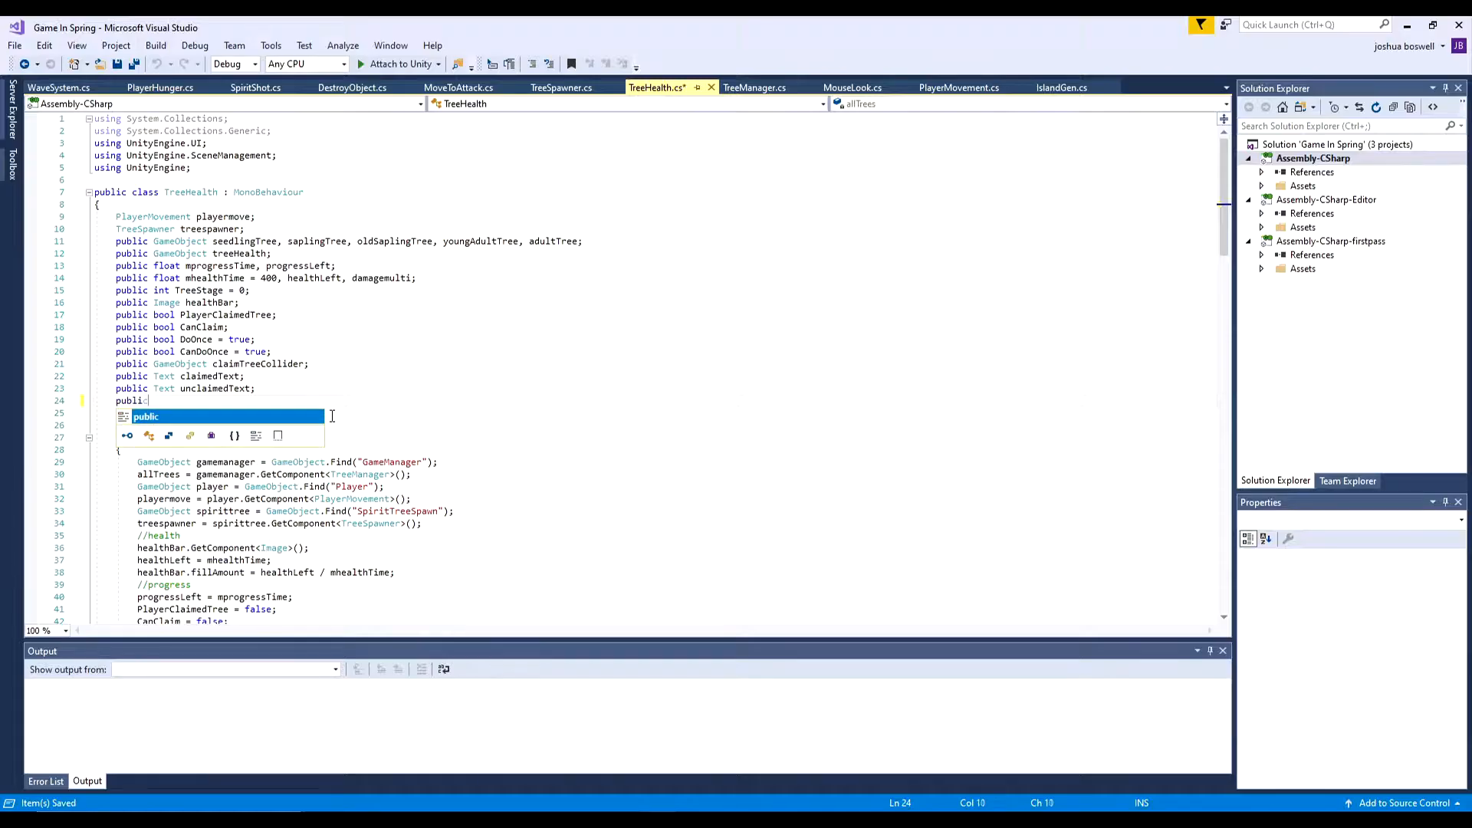
- Switch to Visual Studio and declare public GameObject waveSpawner; in the TreeHealth script
text(c GameObject waveSpawner)
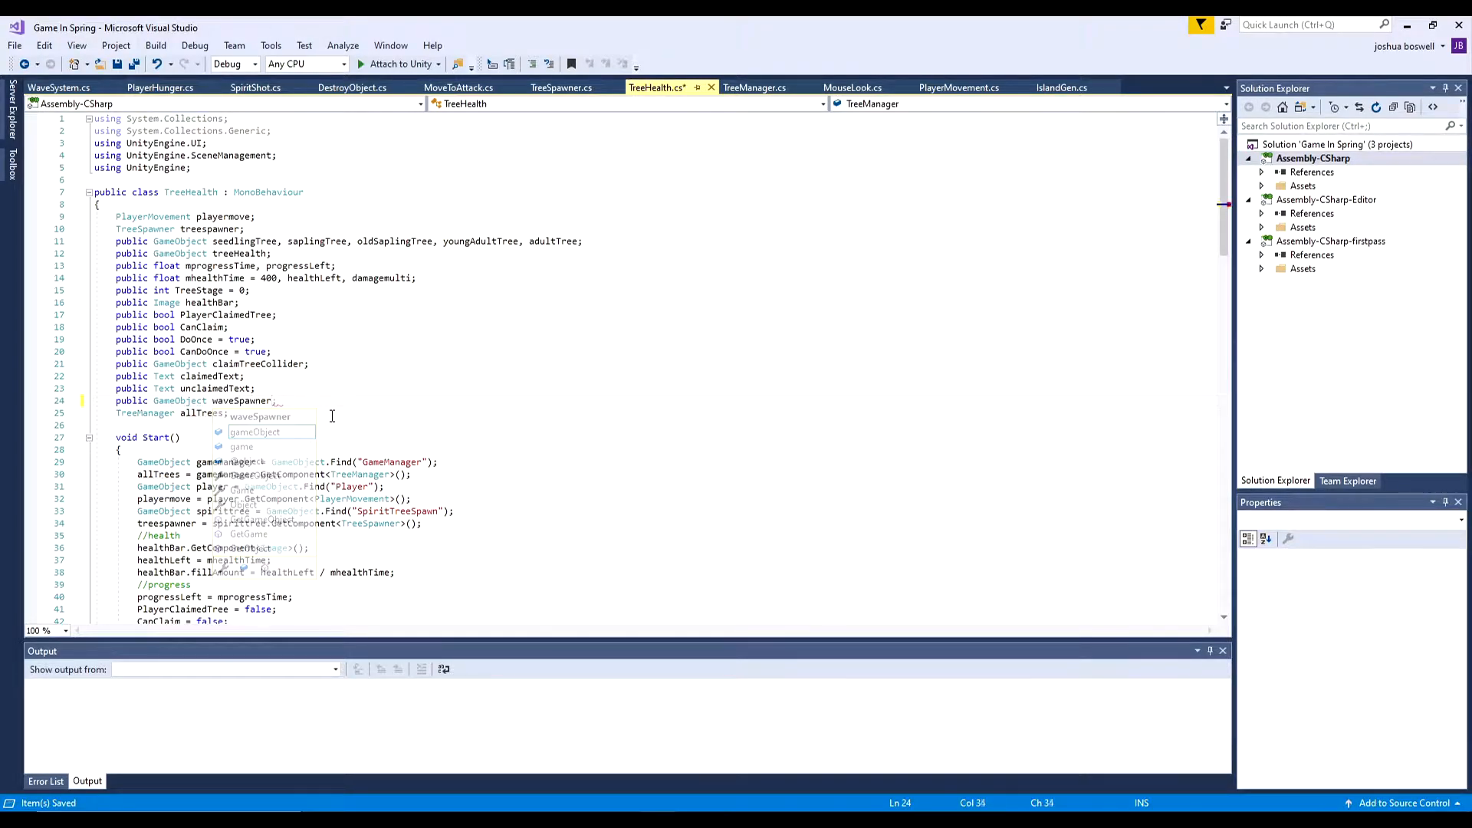
text(;)
- Add waveSpawner.SetActive(false); below the damagemulti line in the Start() method
scroll(259, 420, down, 19)
scroll(207, 329, up, 14)
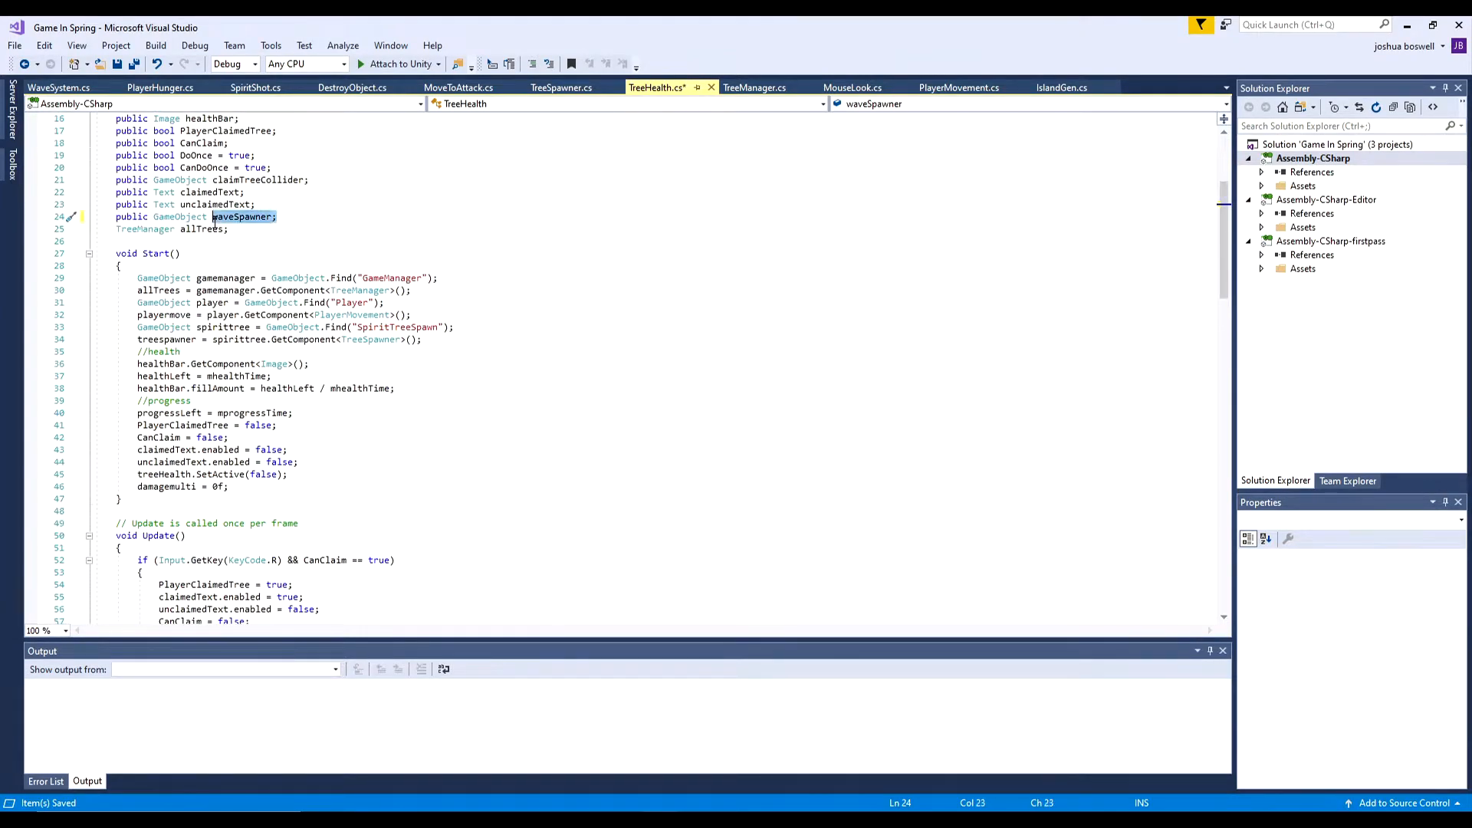
click(274, 487)
key(Return)
text(waveSpawner;)
click(140, 500)
text(.SetActive)
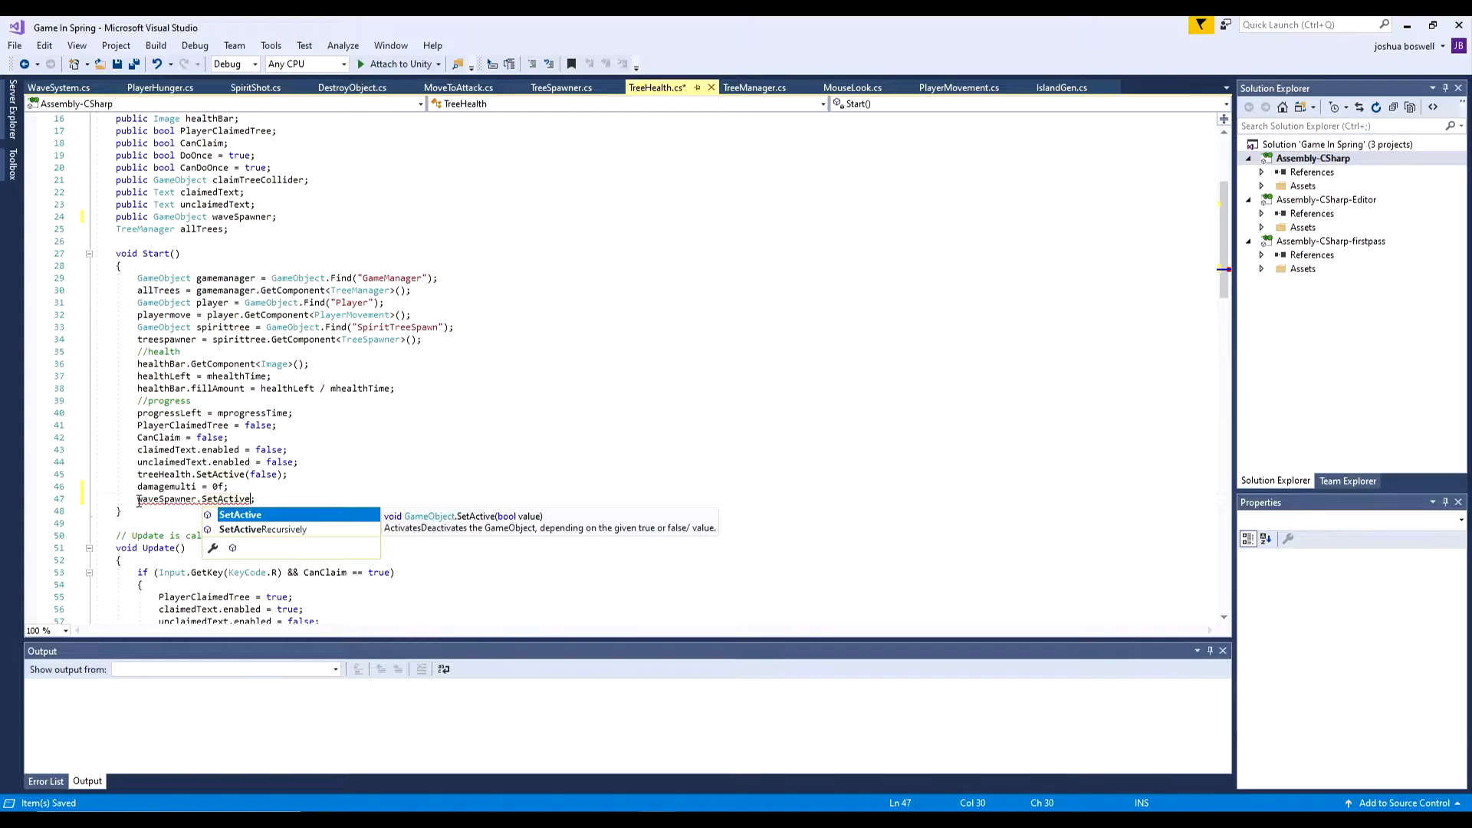
text((false))
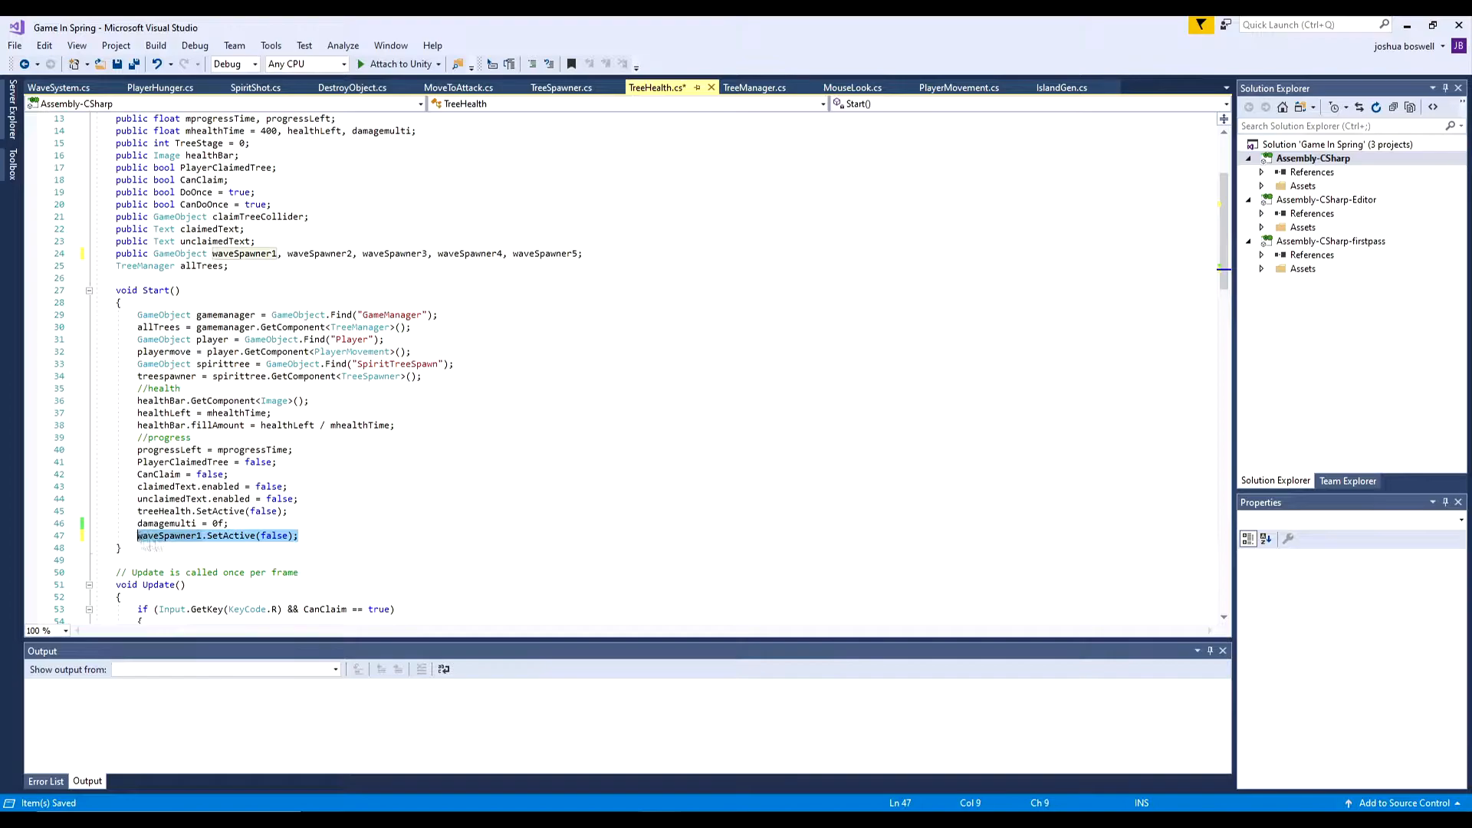
- Duplicate the waveSpawner1.SetActive(false); line several times in Start() for the other wave spawners
key(ctrl+c)
key(ctrl+v)
key(ctrl+v)
key(ctrl+v)
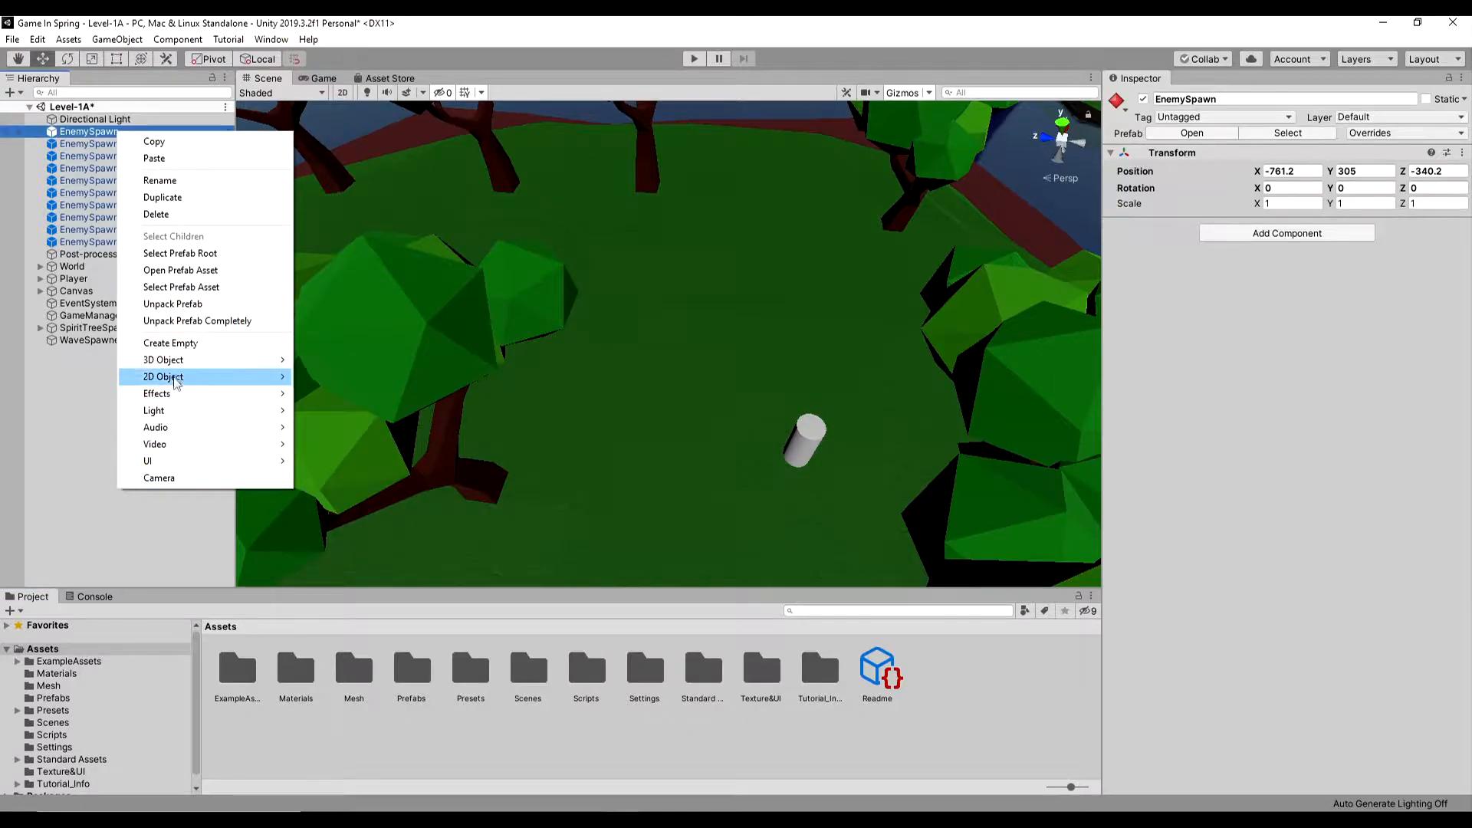
- In Unity, add a sphere as a child of the first EnemySpawn and apply it to the prefab
mouse_move(164, 375)
click(334, 375)
right_click(93, 145)
mouse_move(192, 285)
click(307, 285)
double_click(86, 145)
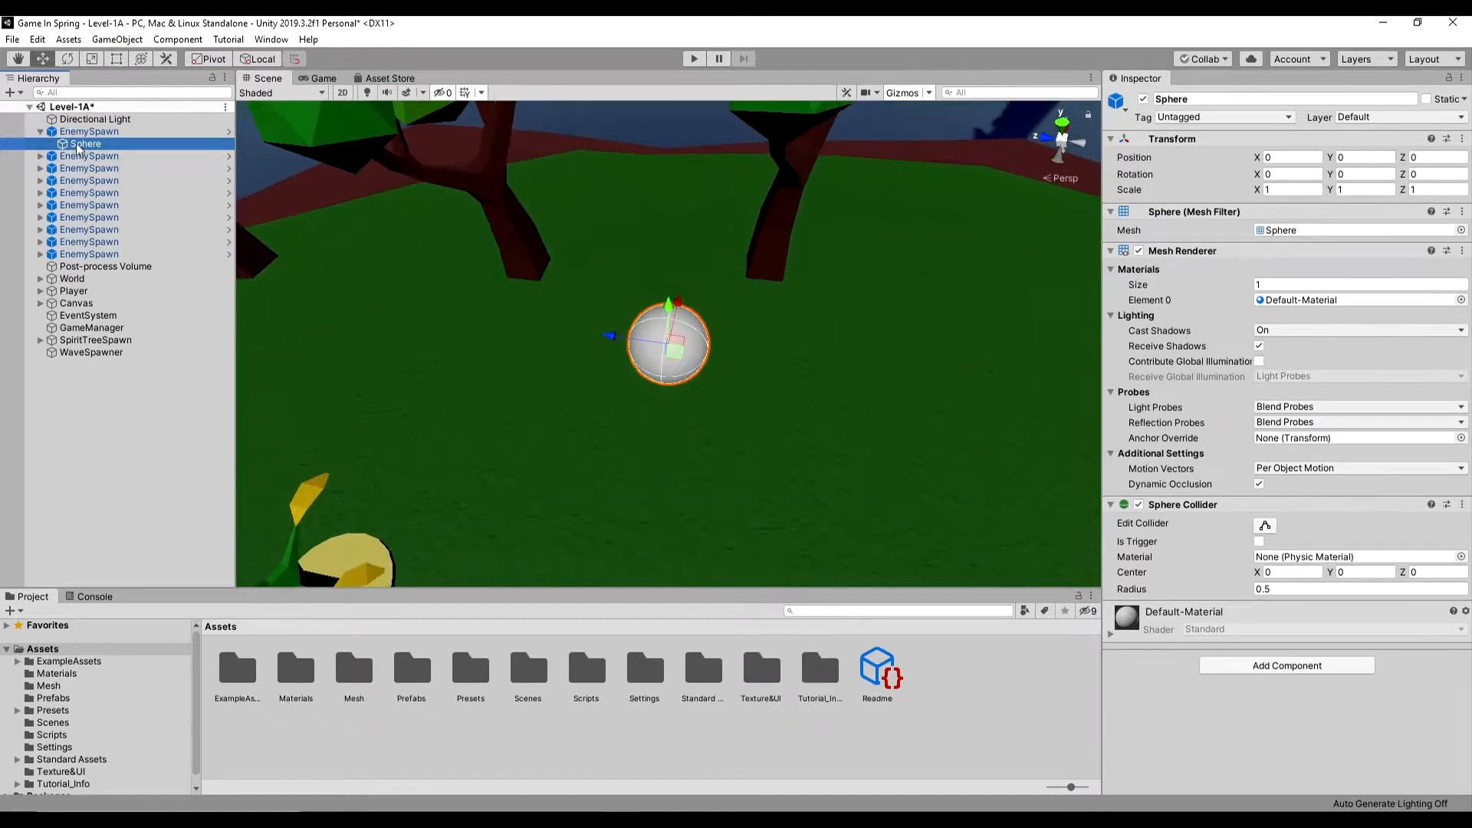
- Set the EnemySpawn sphere's scale to 10 on the X, Y and Z axes
scroll(625, 346, down, 5)
scroll(625, 351, down, 3)
click(1294, 189)
text(10)
key(ctrl+a)
key(ctrl+c)
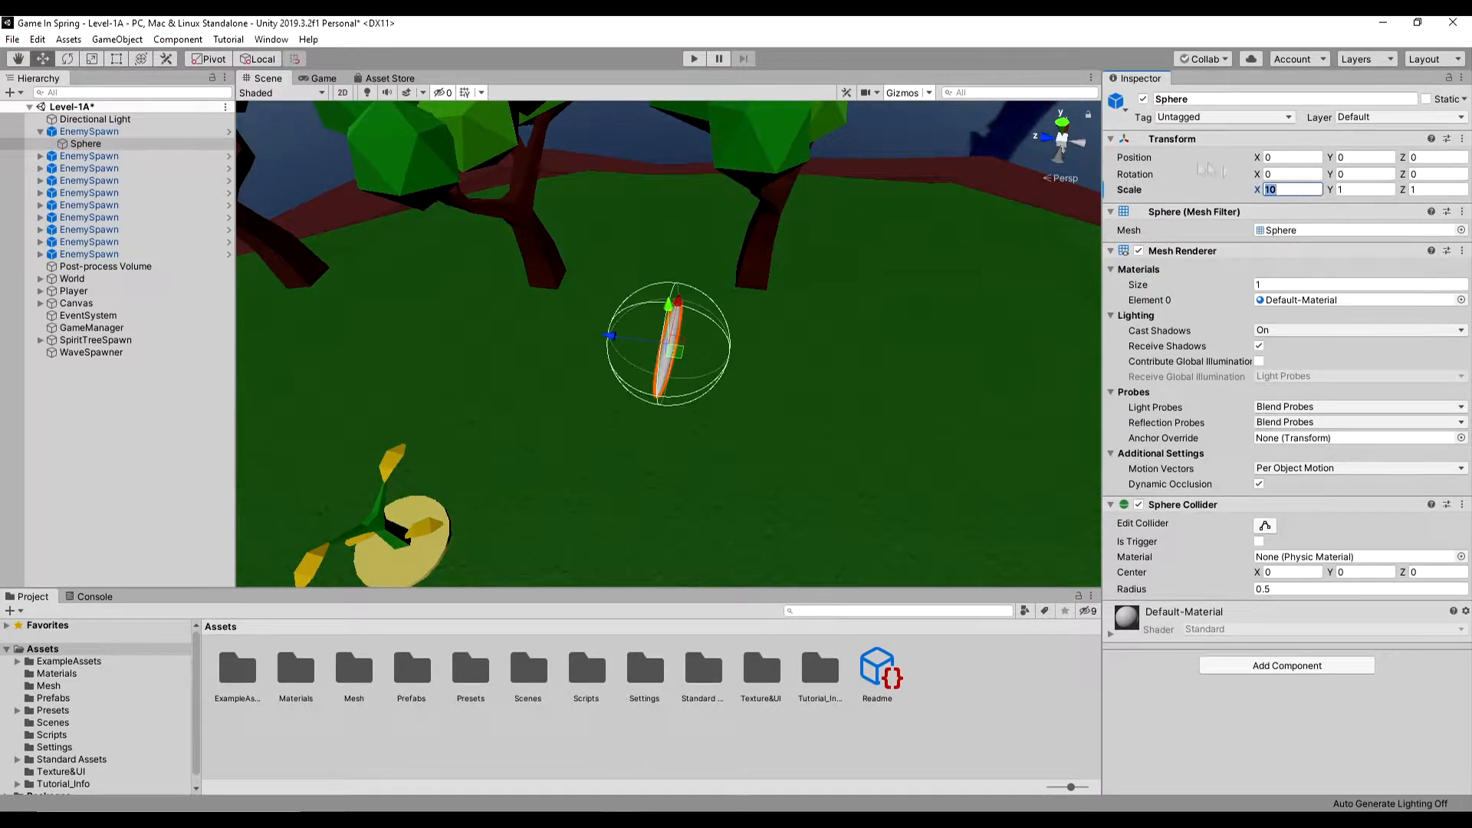
click(1365, 190)
key(ctrl+v)
click(1433, 192)
key(ctrl+v)
scroll(674, 337, down, 5)
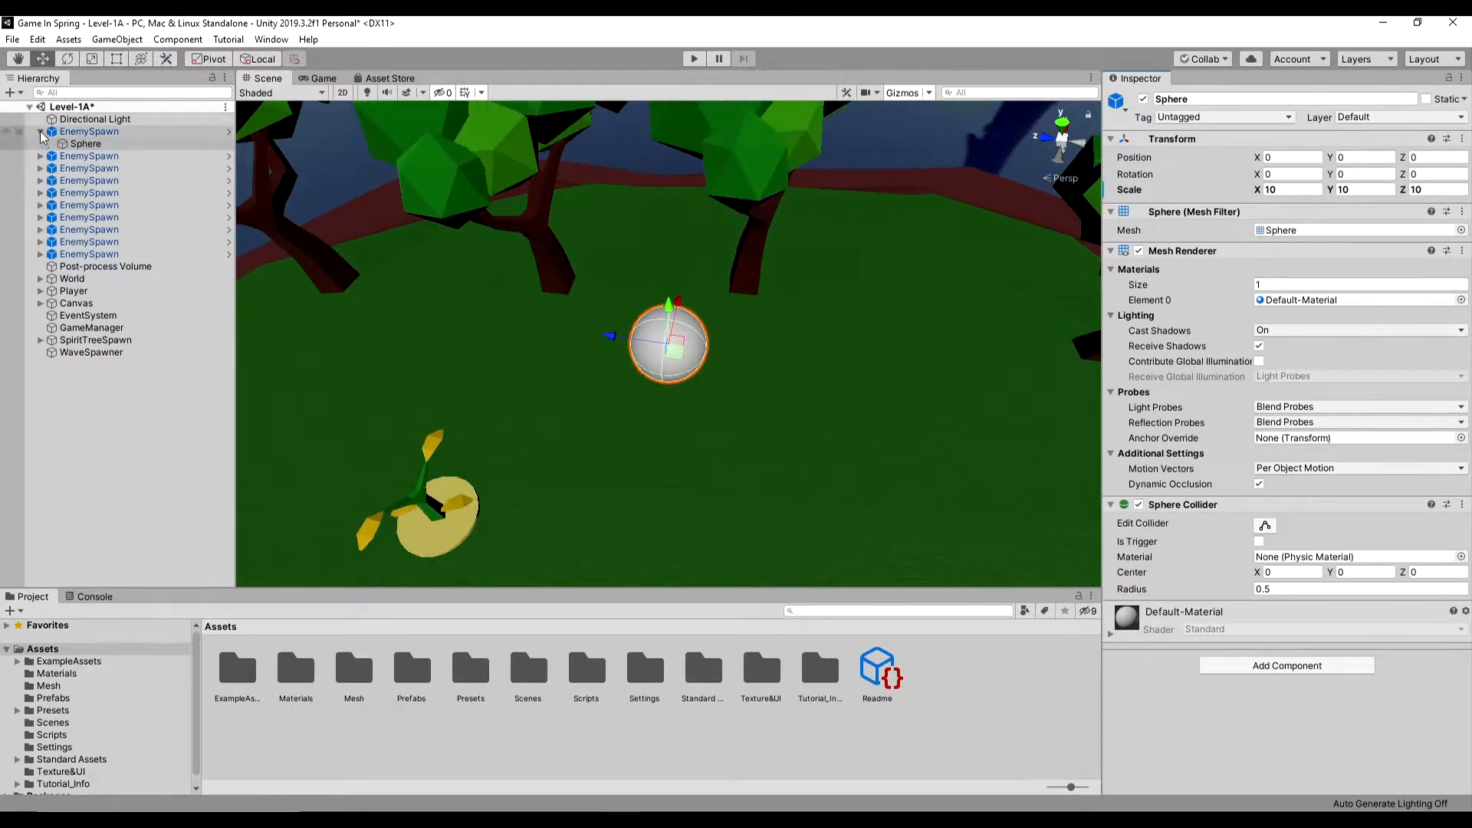
click(40, 131)
- Move an EnemySpawn point out beside the tree island, to about X -1097, Y 287, Z -16
scroll(497, 352, down, 6)
middle_drag(647, 334, 661, 290)
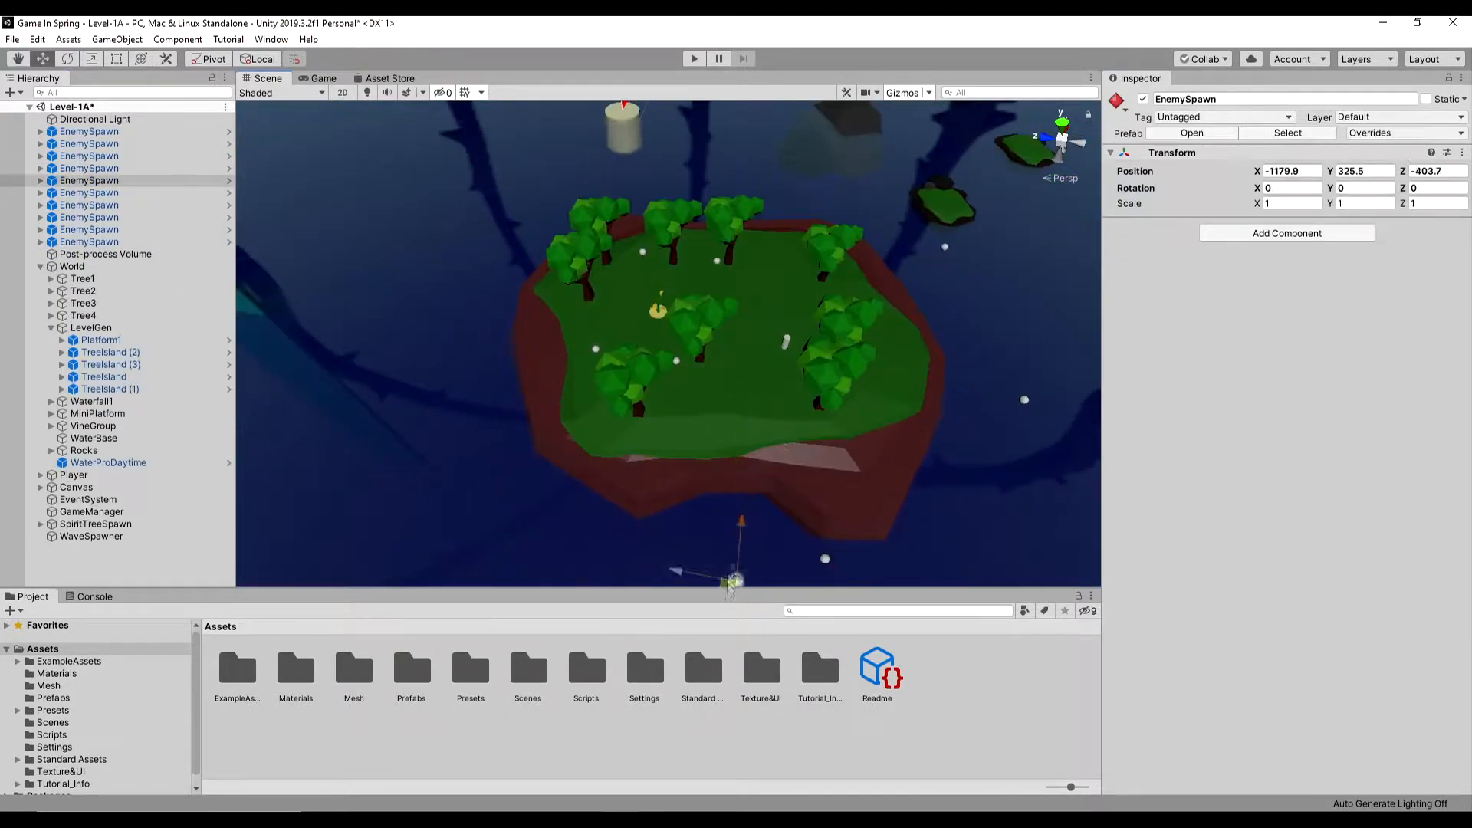
click(1001, 505)
click(649, 501)
drag(649, 511, 371, 354)
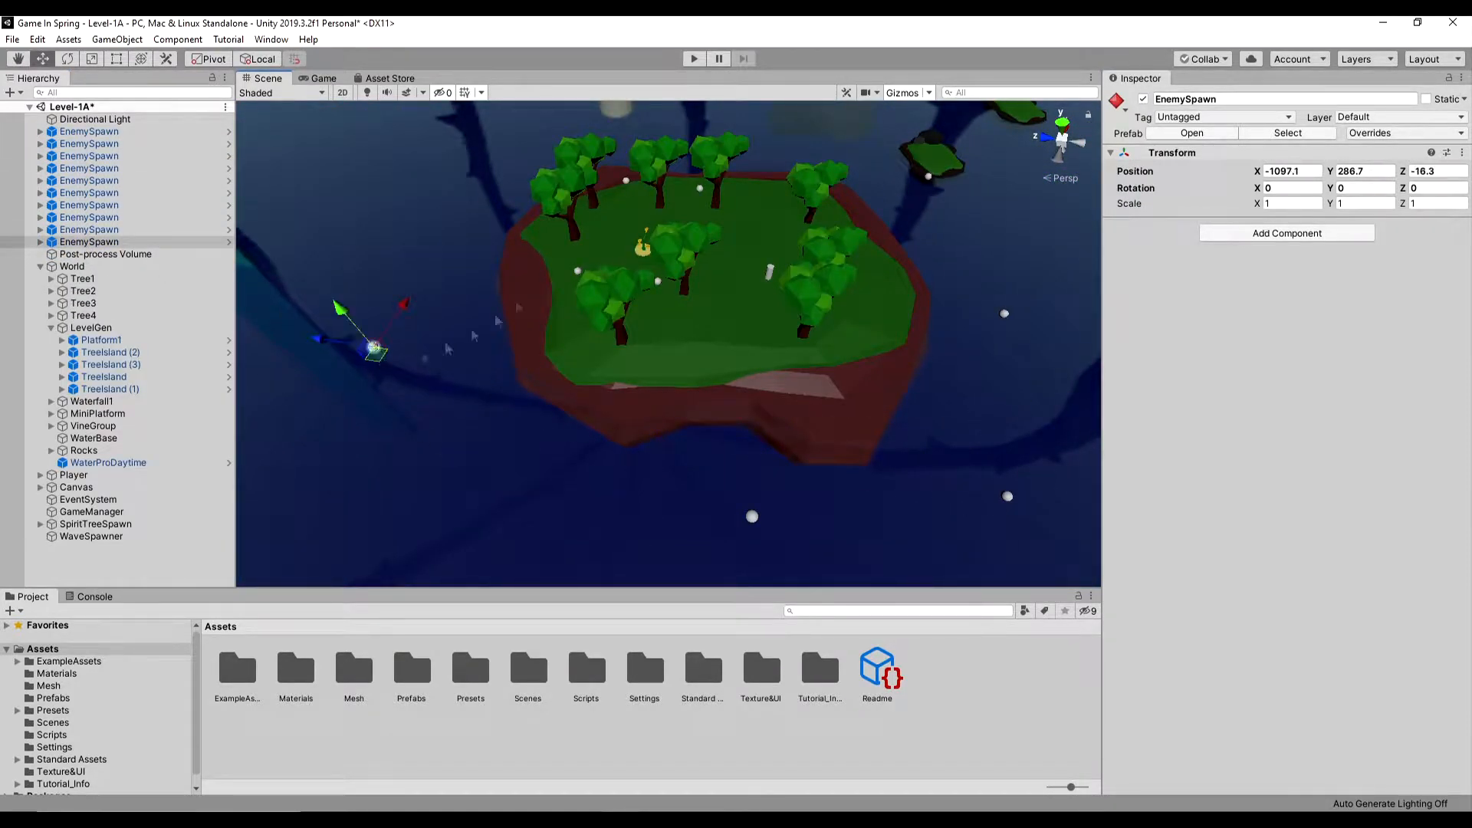
- Reposition the EnemySpawn points that sit on the island so they surround it in open air
click(577, 272)
middle_drag(578, 283, 738, 392)
click(774, 279)
drag(779, 287, 715, 194)
click(851, 289)
drag(855, 297, 907, 203)
middle_drag(907, 203, 642, 233)
click(558, 421)
drag(569, 438, 637, 366)
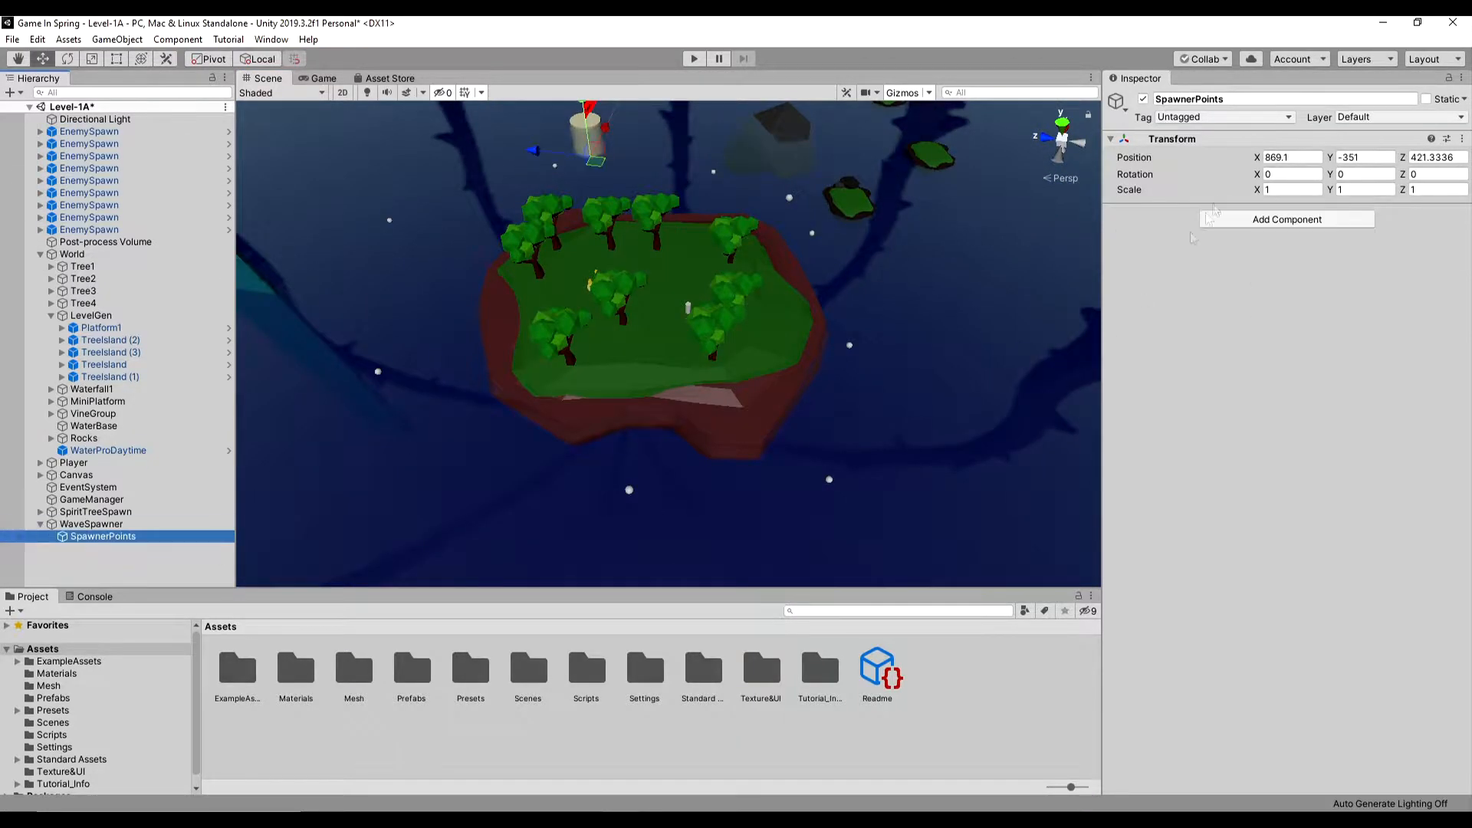
- Group all the EnemySpawn objects under SpawnerPoints in the WaveSpawner
click(89, 229)
shift+click(89, 131)
drag(89, 131, 100, 536)
click(50, 427)
click(51, 426)
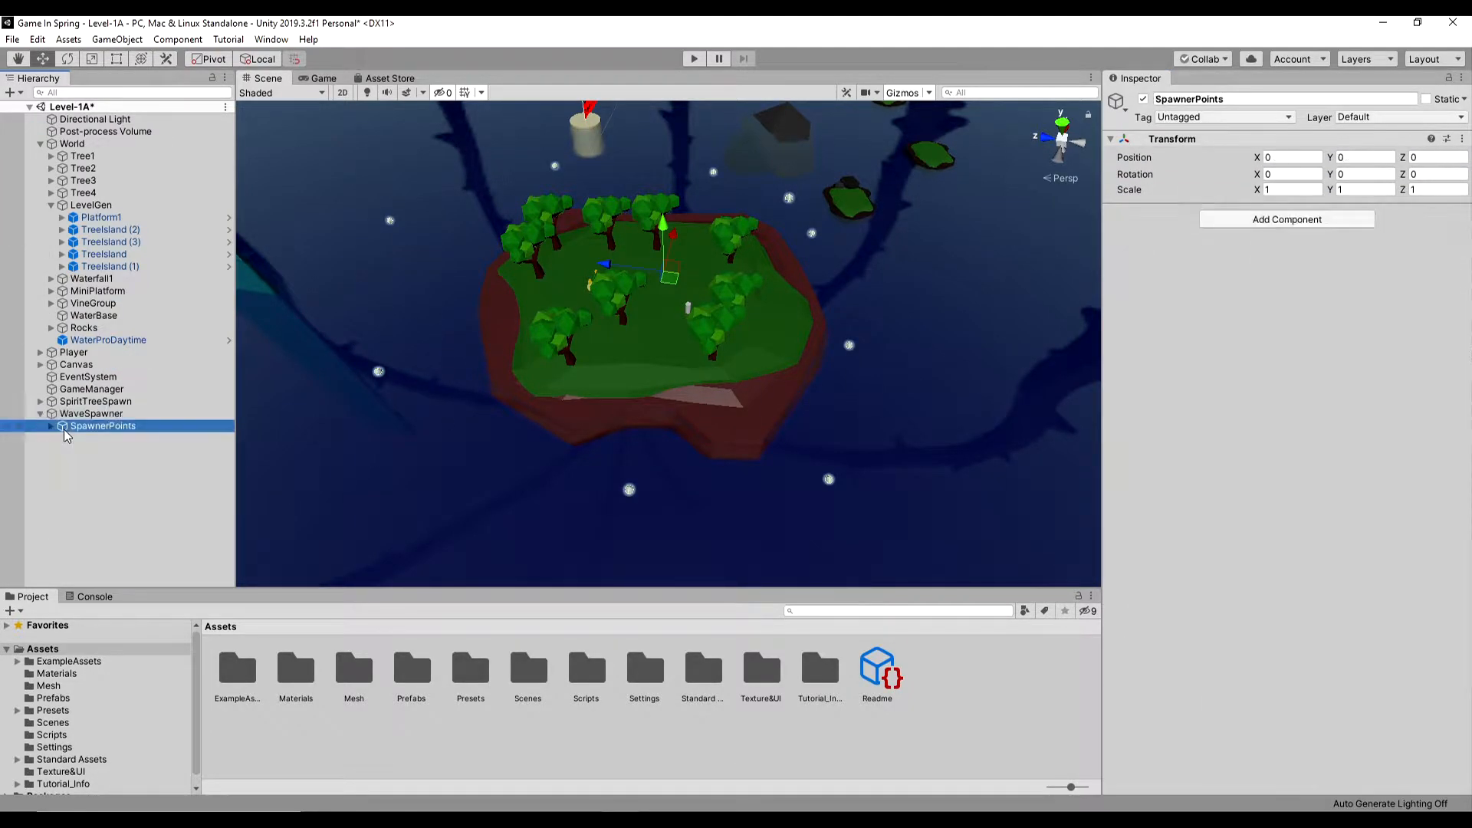
- Duplicate the wave spawner as WaveSpawner2 and move it over another tree island, to about X 759, Y 351, Z -1040
key(Return)
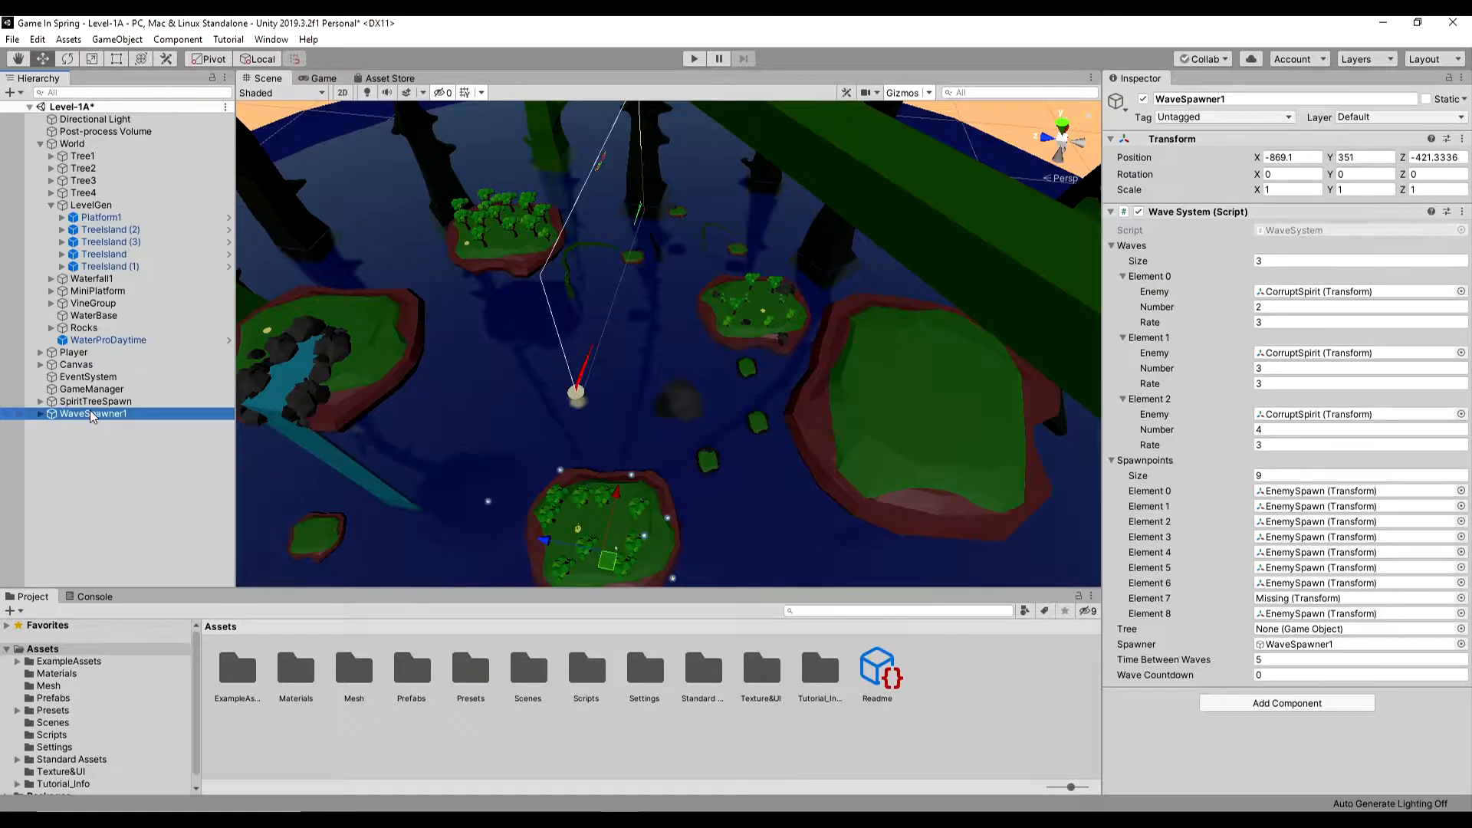
key(ctrl+d)
text(2)
key(Return)
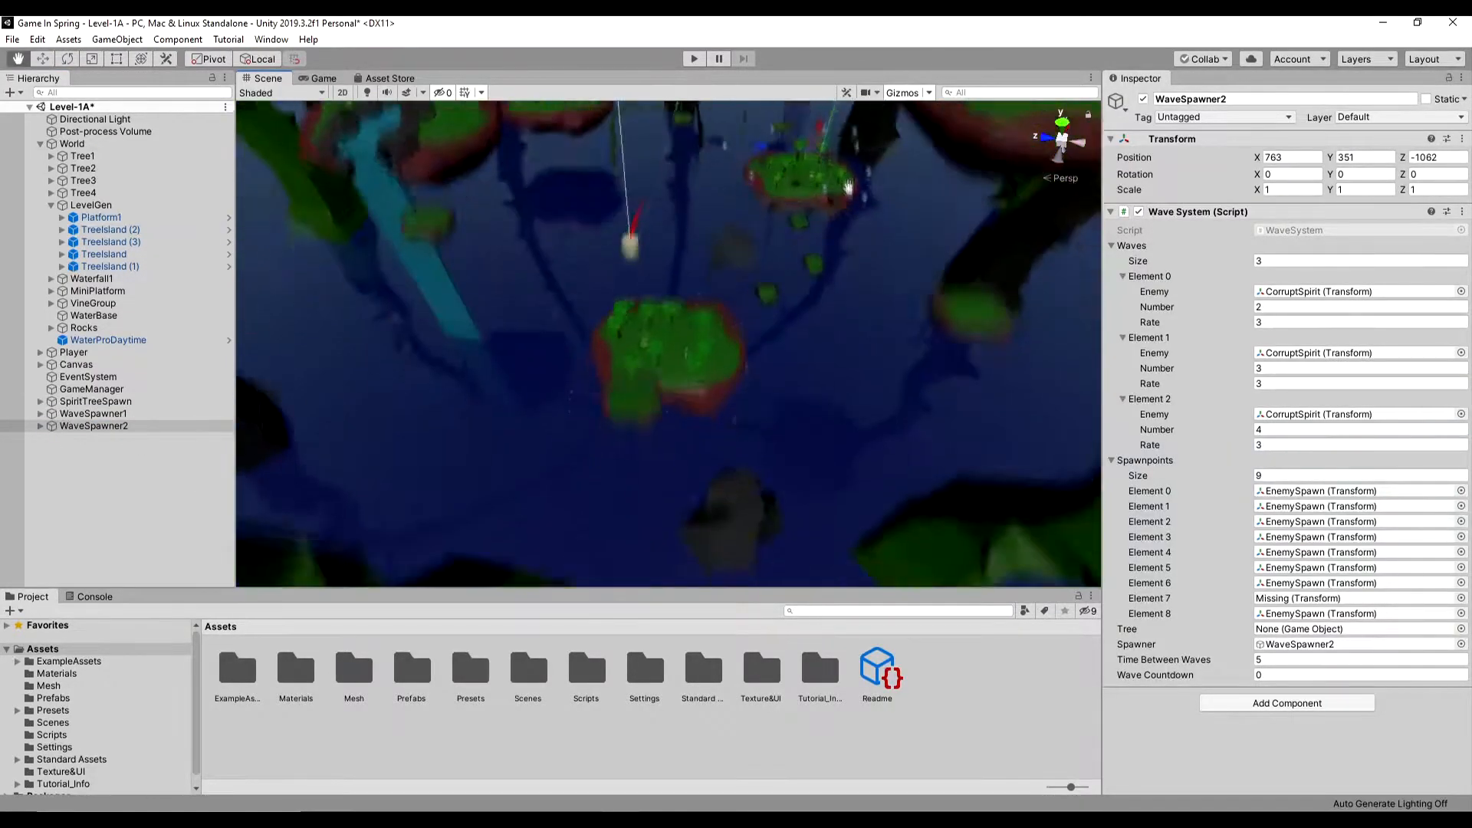
middle_drag(849, 186, 703, 579)
drag(859, 329, 853, 325)
middle_drag(852, 325, 849, 256)
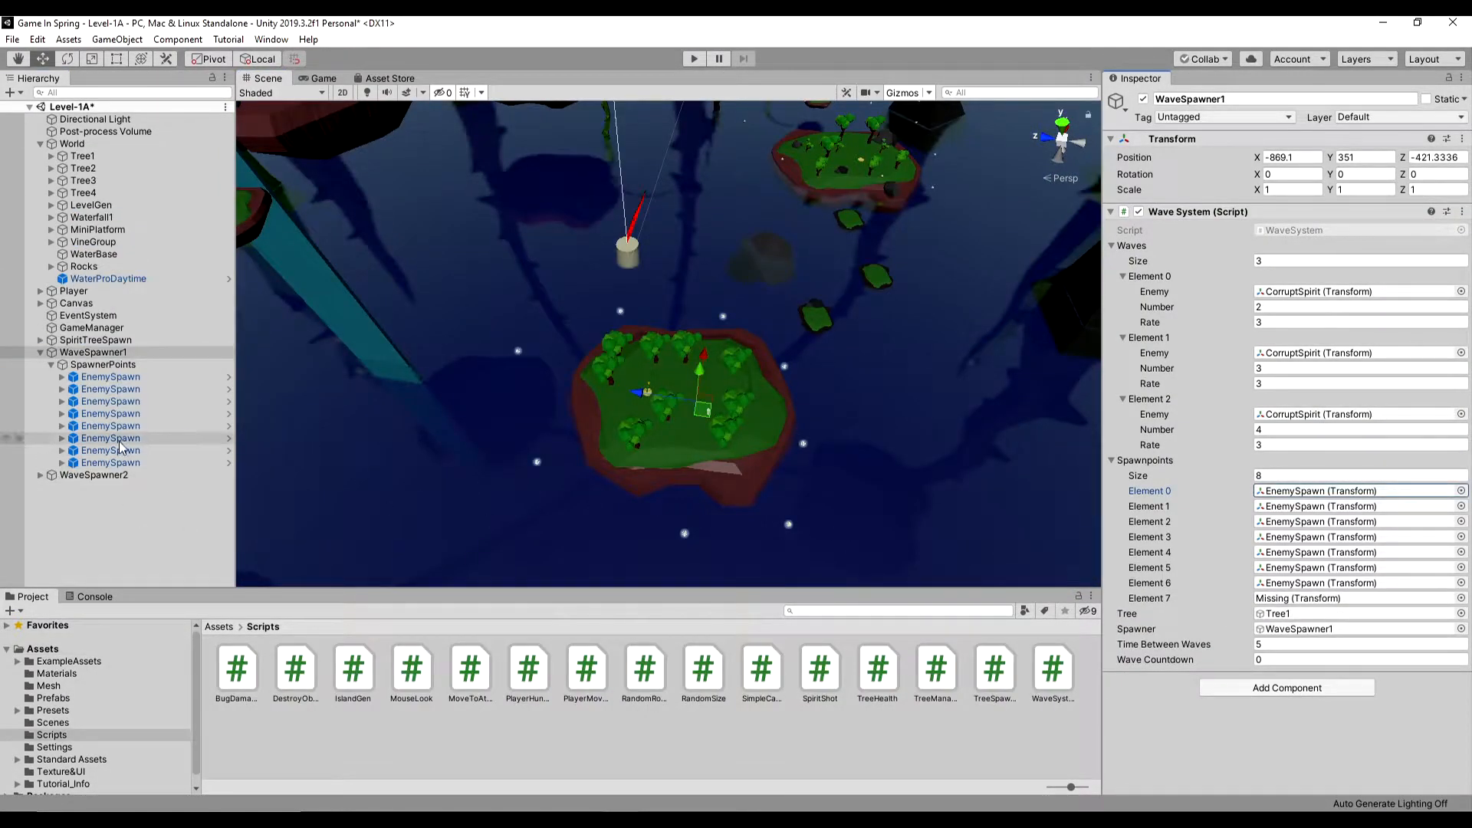
- Assign an EnemySpawn object to Element 7 of the wave spawner's Spawnpoints
drag(120, 447, 1302, 592)
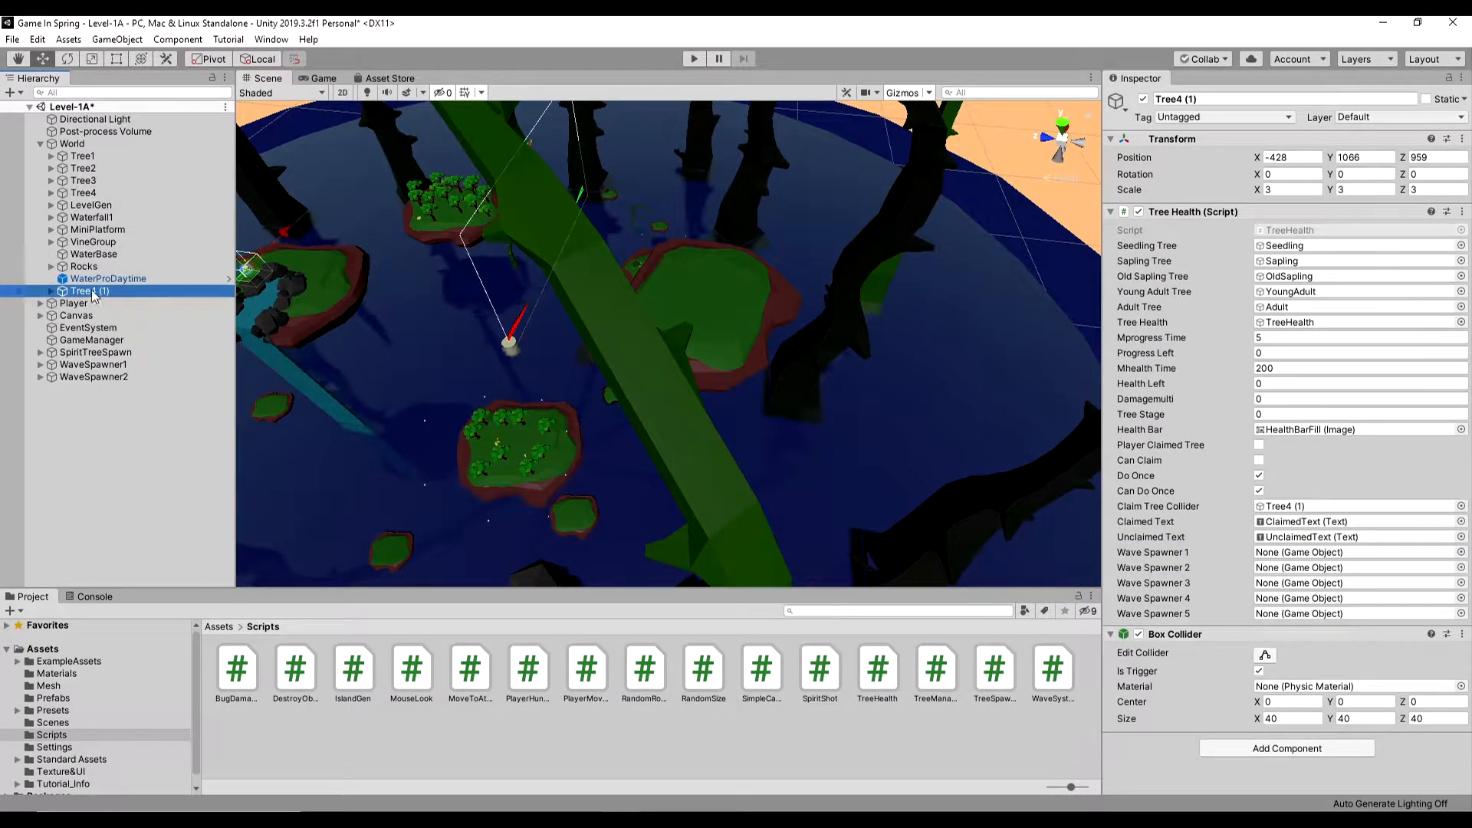
- Rename the copy of Tree4 to Tree5
click(114, 206)
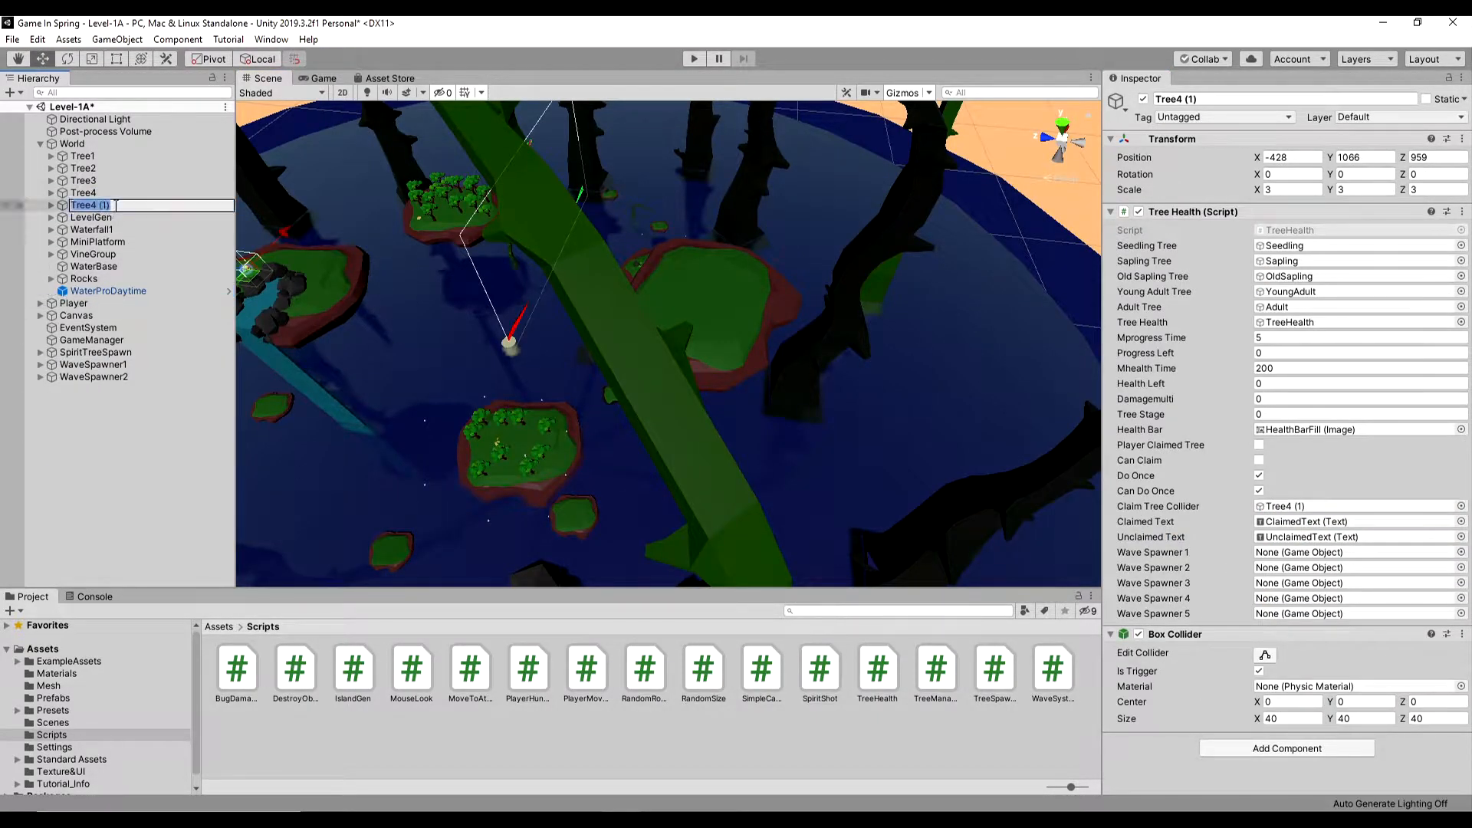
text(Tree5)
key(Return)
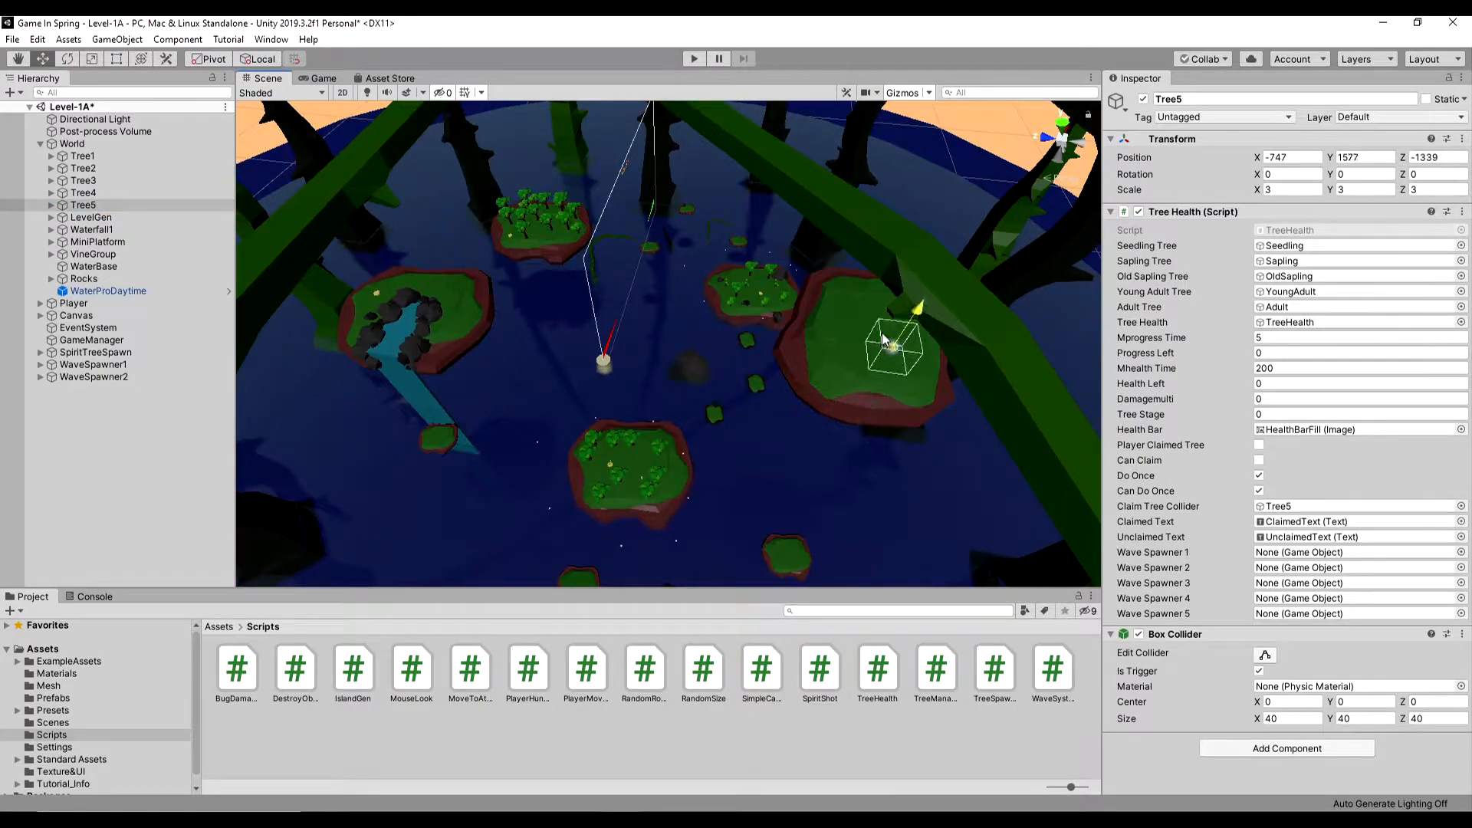
- Move the copy of WaveSpawner2 over the densely wooded island, to about X 862, Y 843, Z 539
key(f)
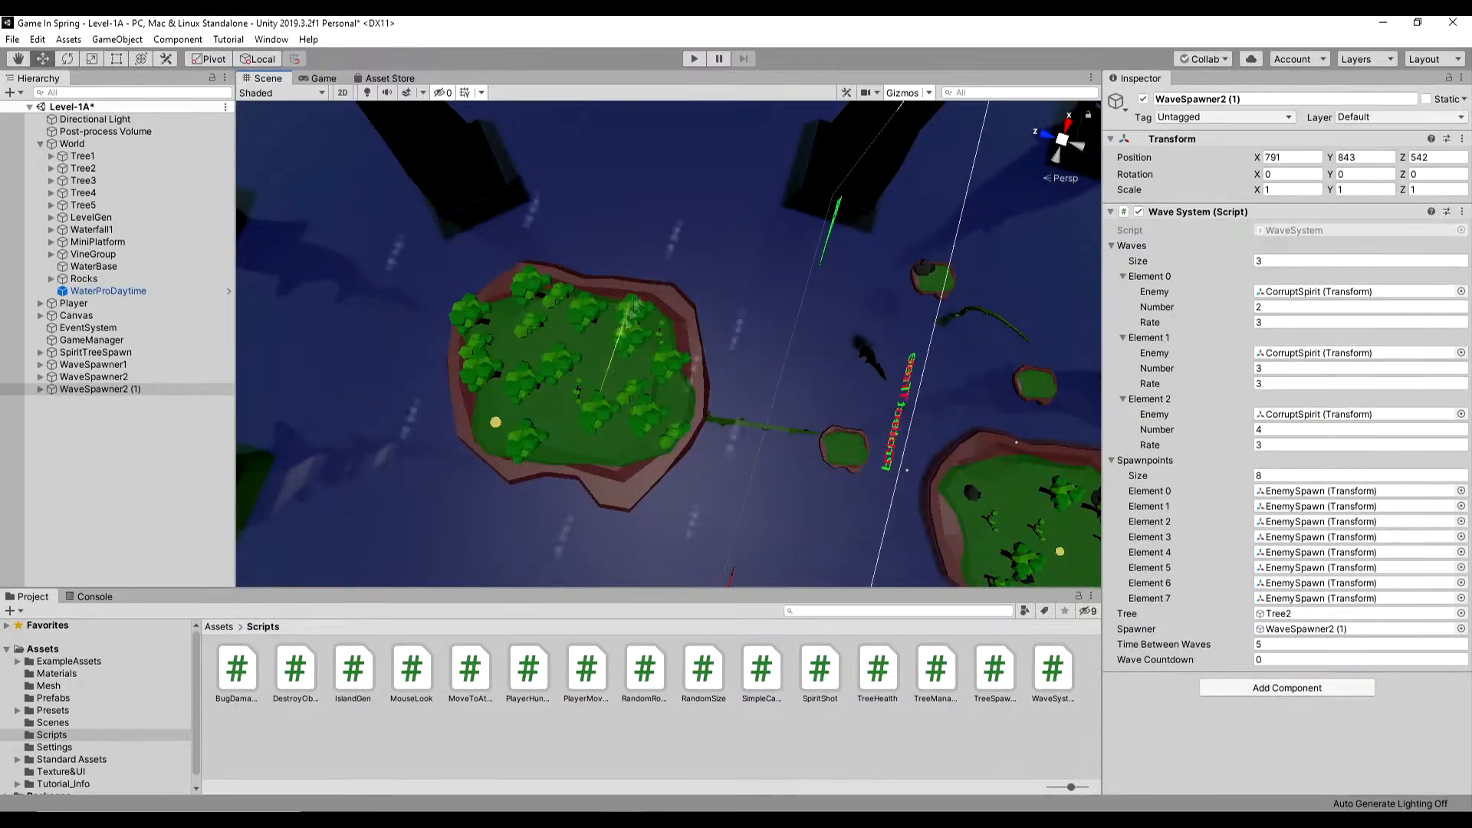
middle_drag(636, 314, 671, 170)
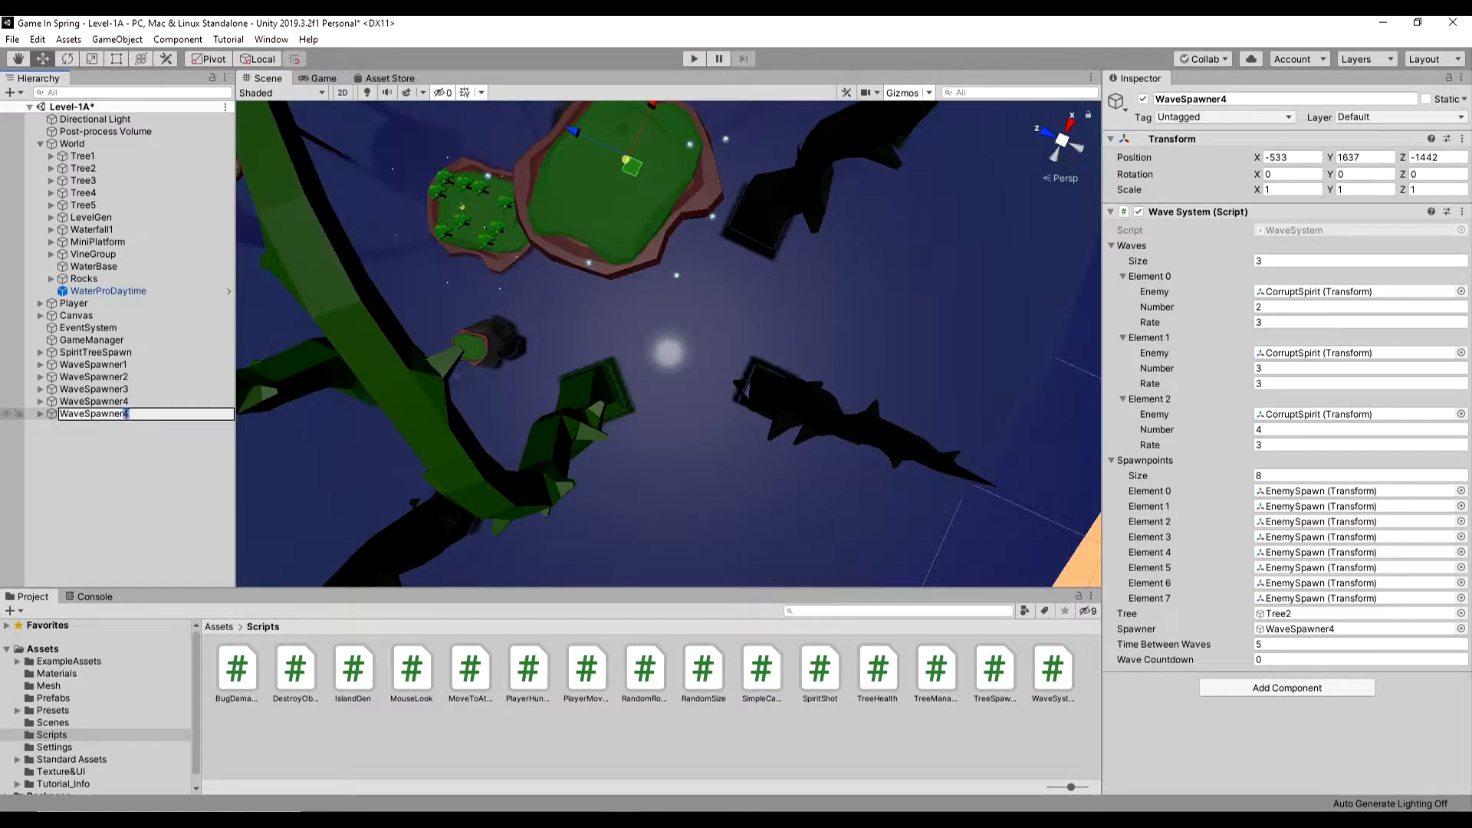
- Frame WaveSpawner4 and WaveSpawner5 in the scene to check their placement over the tree islands
click(93, 401)
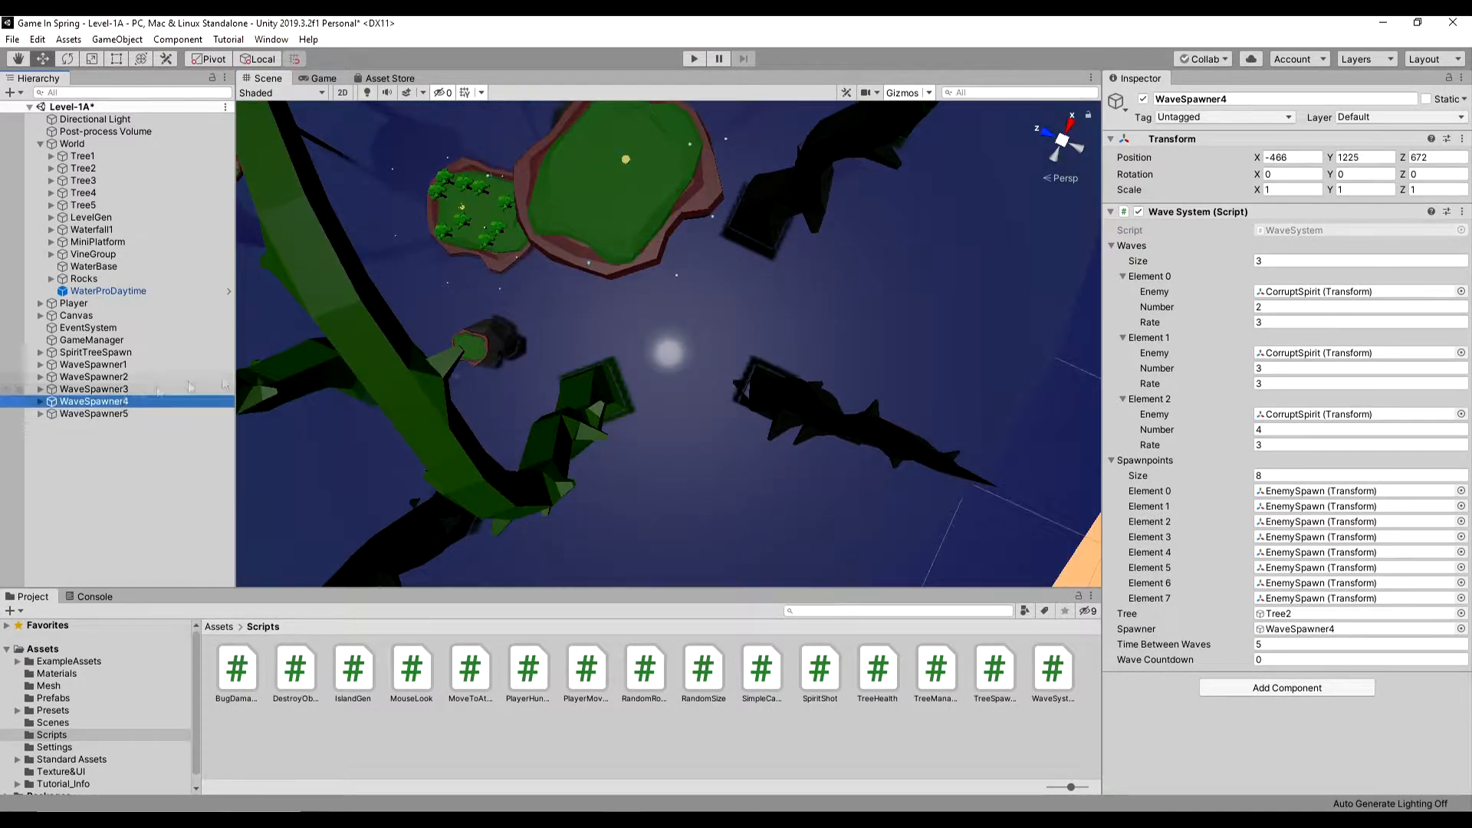
double_click(93, 413)
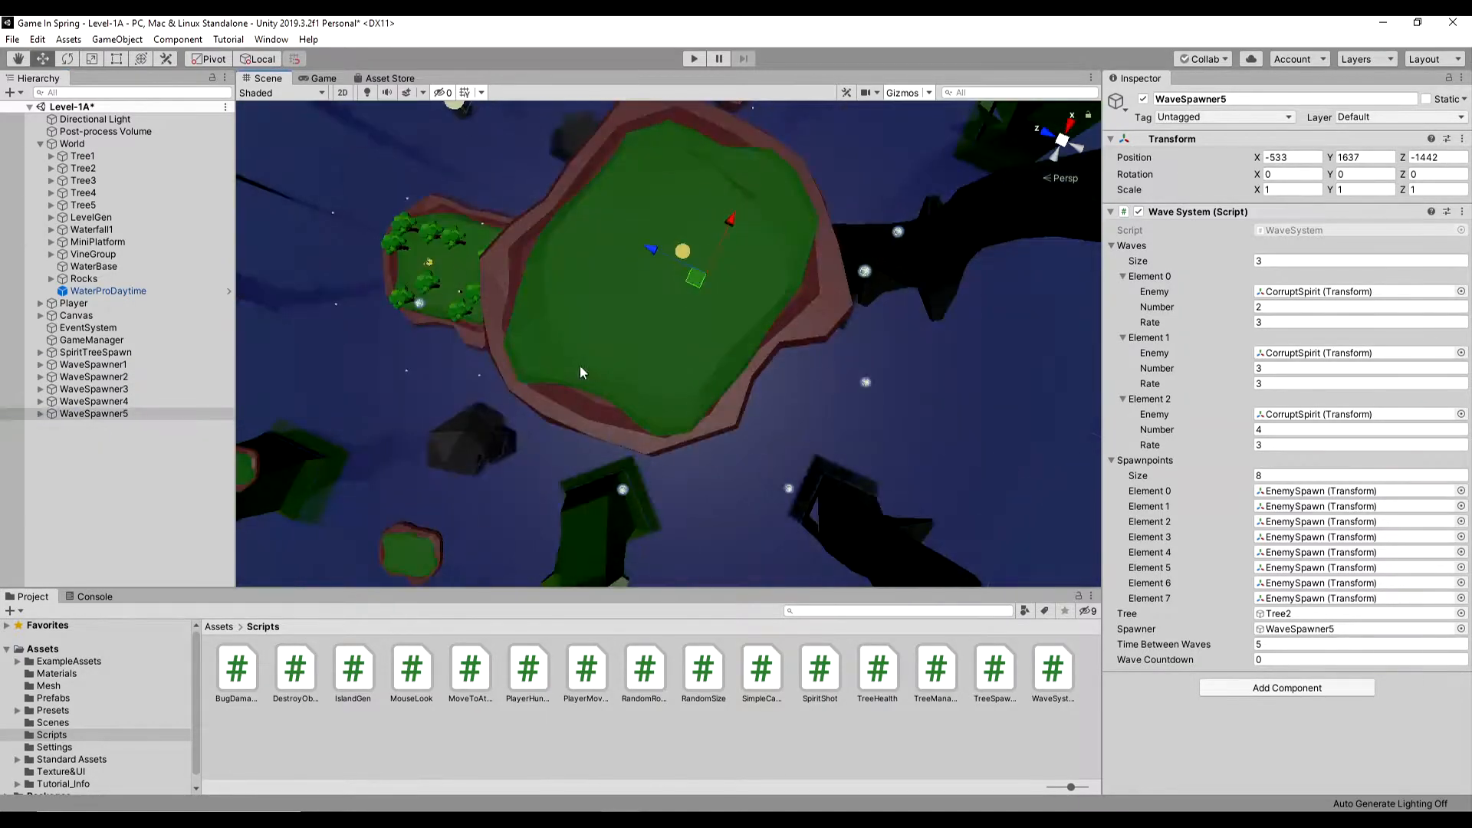
- Assign WaveSpawner1 to a wave spawner slot in Tree5's Tree Health script
double_click(109, 157)
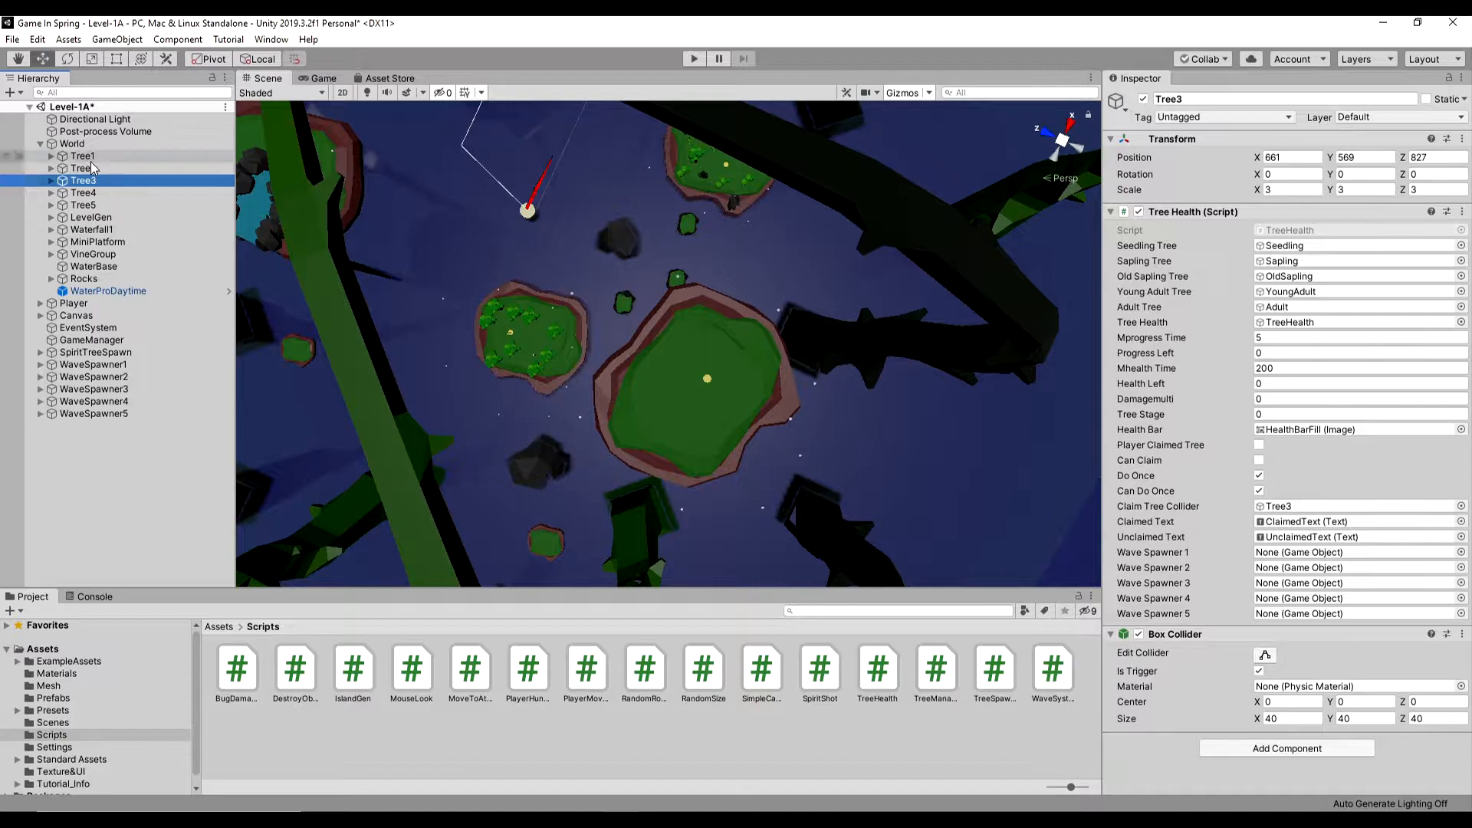
click(91, 168)
click(90, 158)
shift+click(90, 205)
drag(95, 365, 1309, 600)
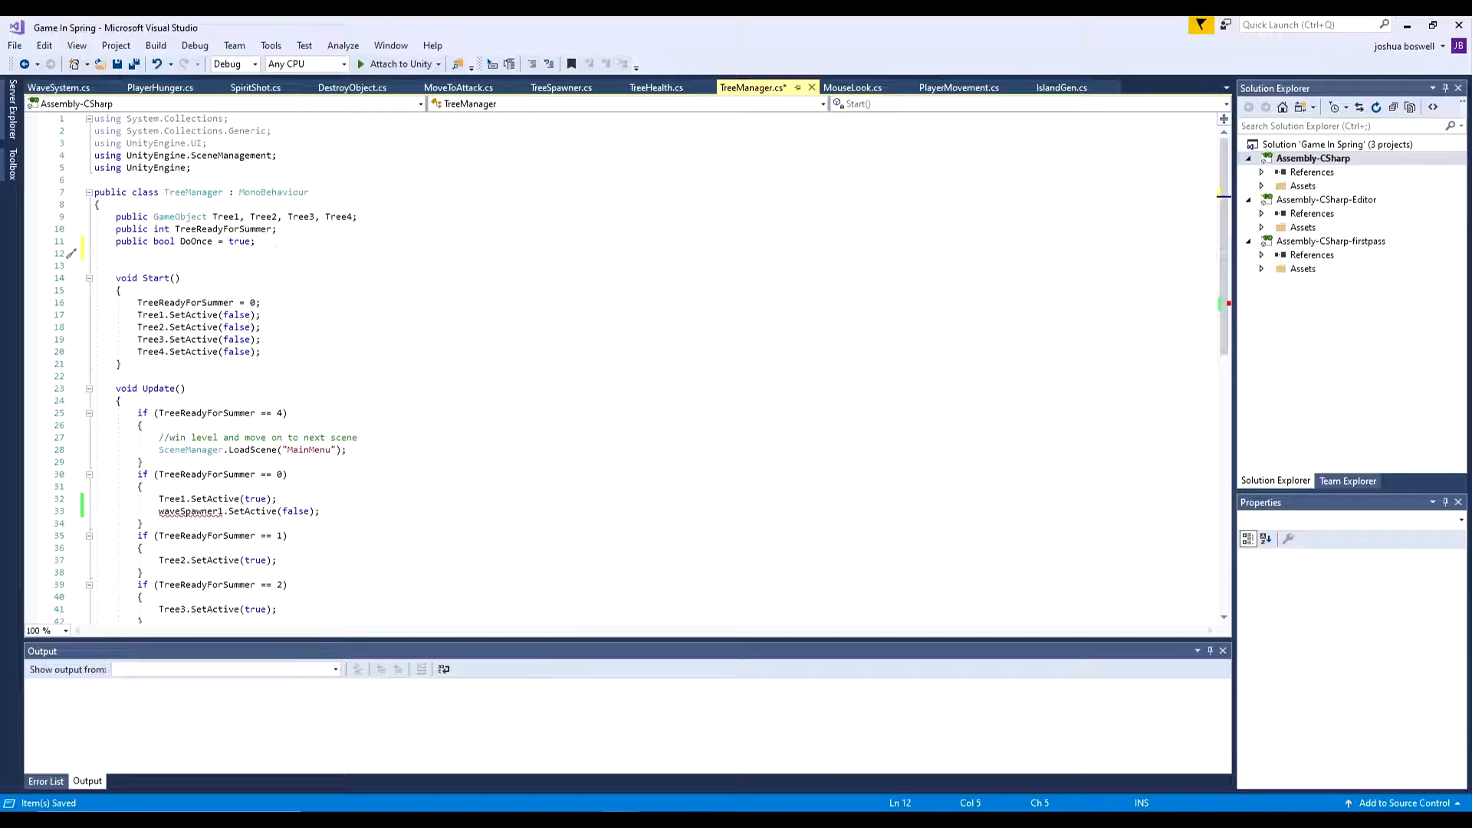
- Switch to Visual Studio and add Tree5 to the tree GameObject declaration in TreeManager.cs
click(356, 217)
text(, Tree5)
click(299, 376)
- Cut the wave spawner declaration line out of TreeHealth.cs, remove the leftover blank line and save the scripts
click(653, 88)
scroll(276, 345, up, 3)
drag(584, 402, 95, 401)
right_click(201, 399)
click(238, 682)
key(BackSpace)
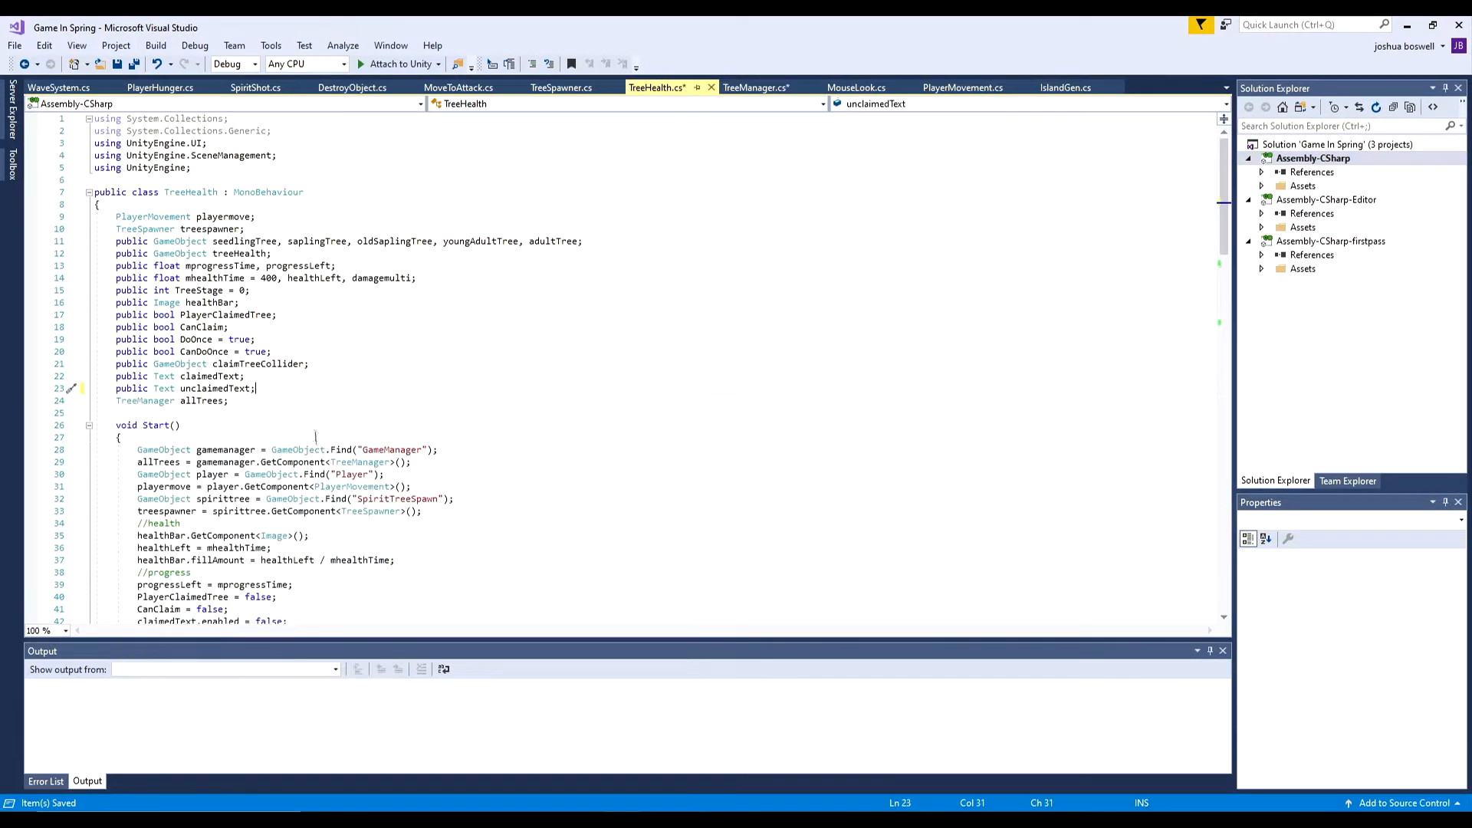
scroll(316, 444, down, 11)
click(134, 65)
- Change the waveSpawner1.SetActive call in TreeManager's Start method to true
click(561, 88)
click(752, 87)
click(225, 248)
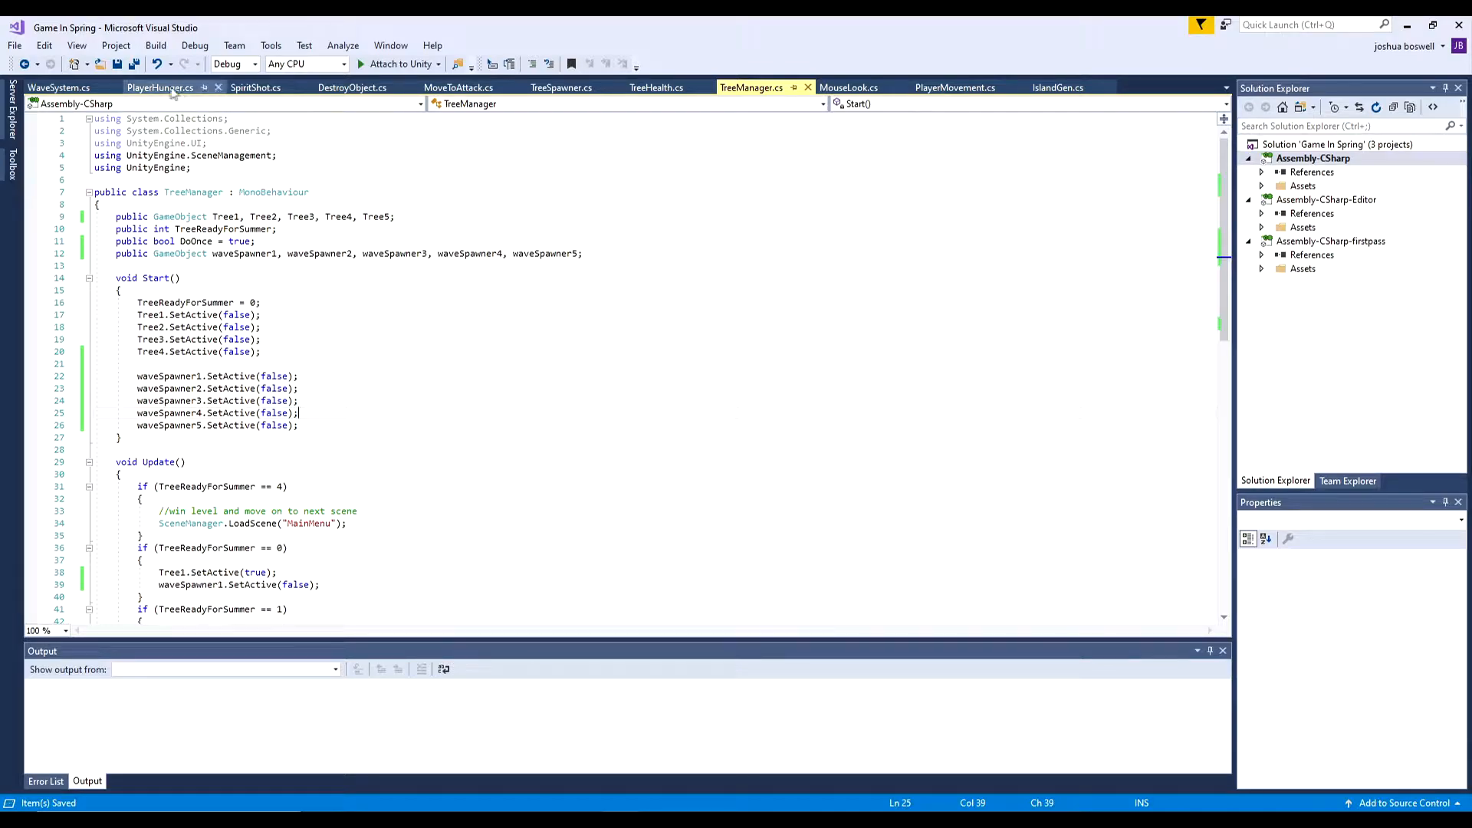
text(true)
click(267, 365)
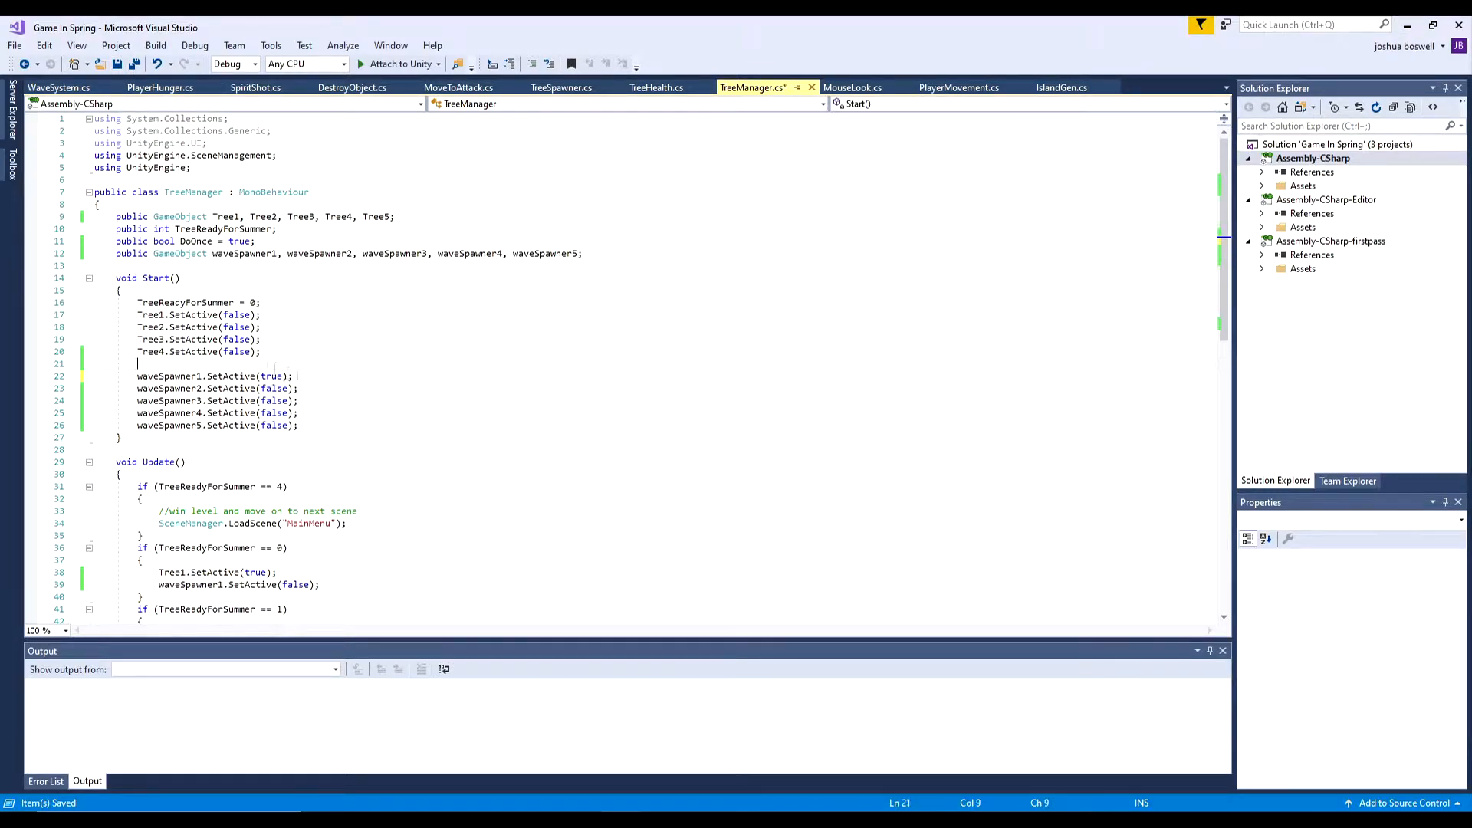
- Delete the waveSpawner1.SetActive(false) line from the TreeReadyForSummer == 0 block in Update
scroll(319, 380, down, 6)
click(307, 339)
key(shift+Up)
key(BackSpace)
- Add a nested check to the TreeReadyForSummer == 0 block that activates waveSpawner1 when treehealth.PlayerClaimedTree is true
scroll(382, 364, up, 3)
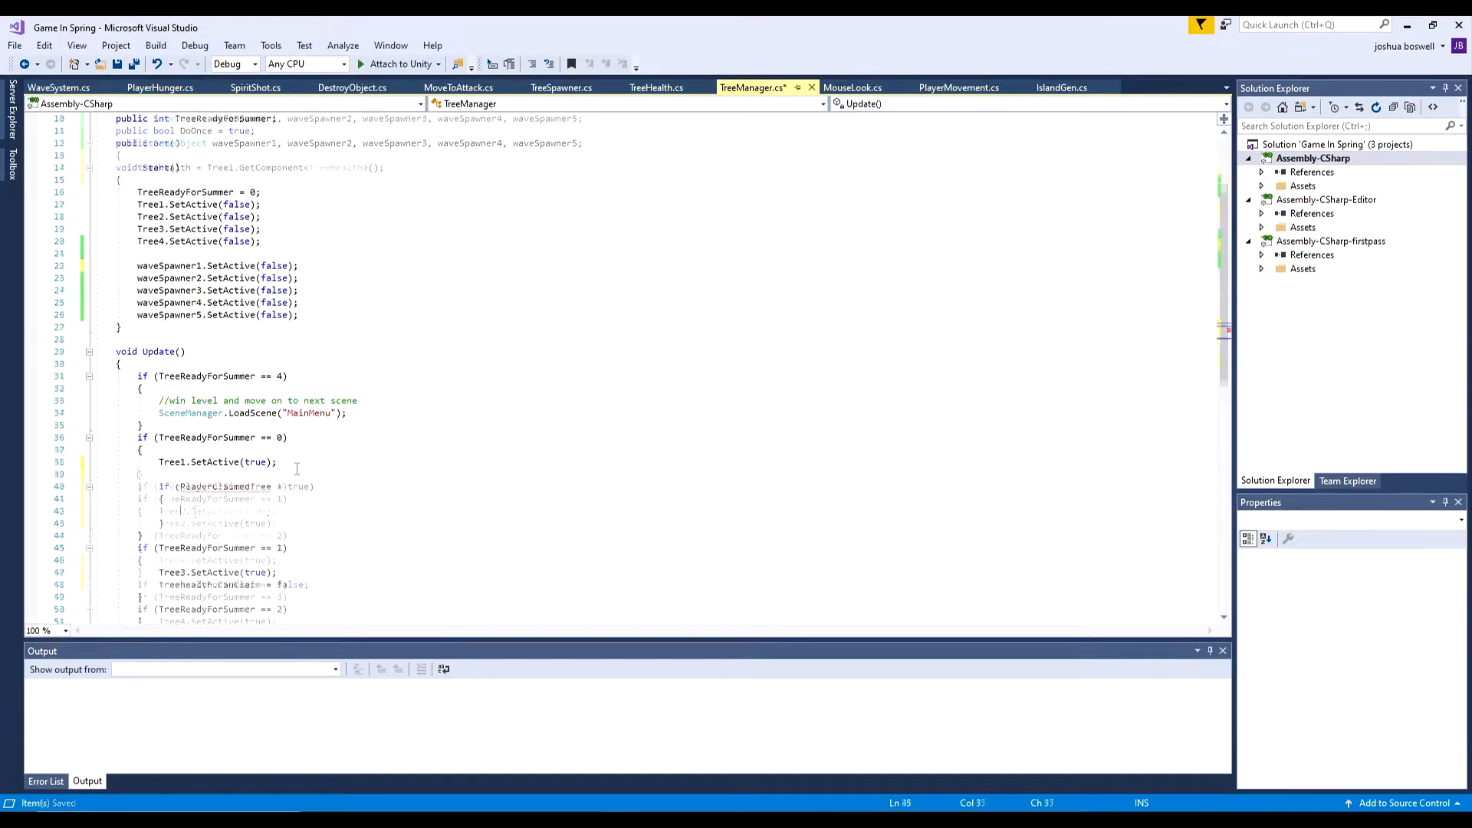
double_click(319, 511)
text(true)
click(201, 365)
text(treehealth)
key(Tab)
scroll(243, 429, down, 2)
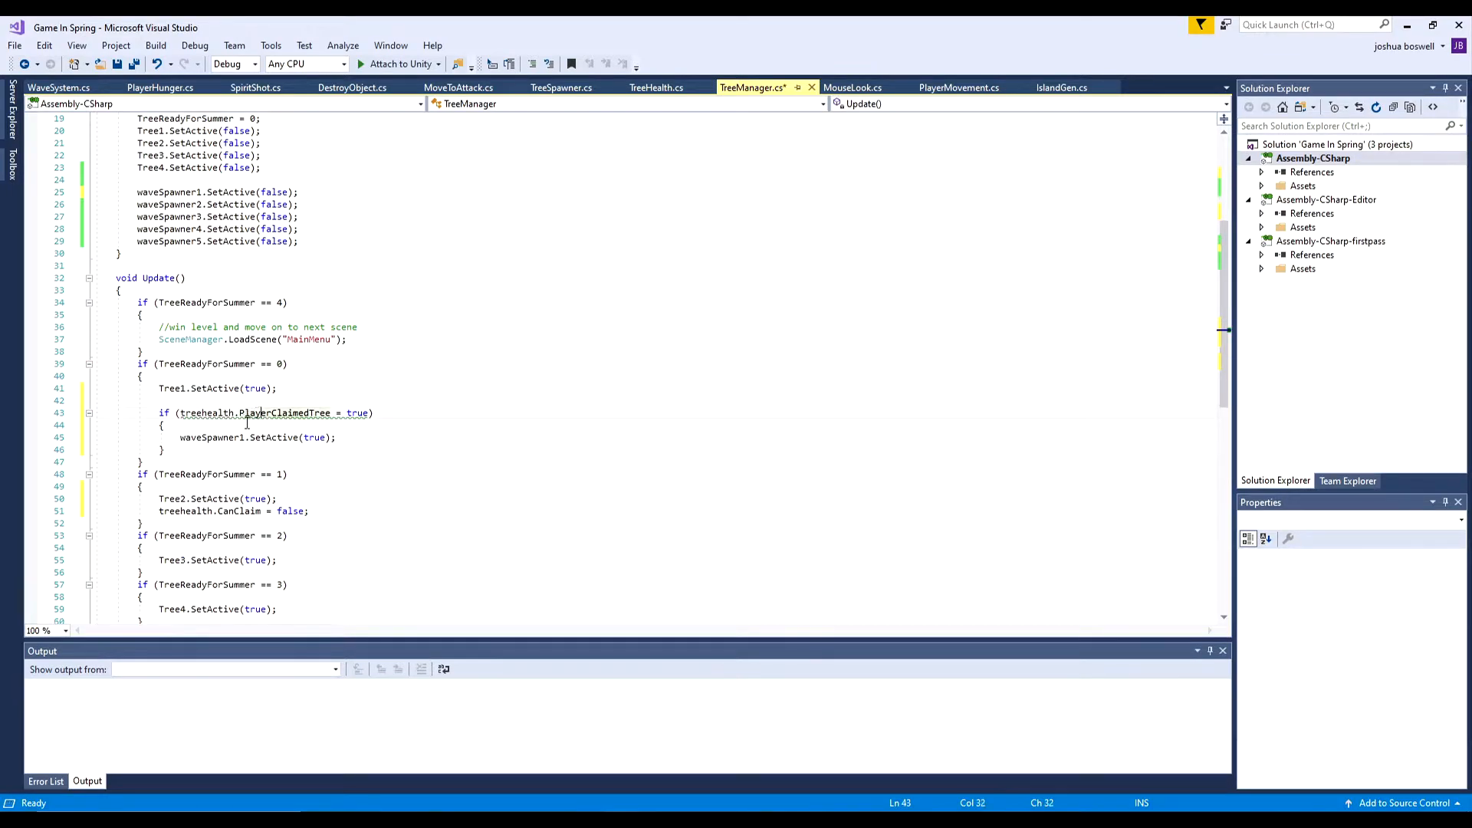
click(259, 415)
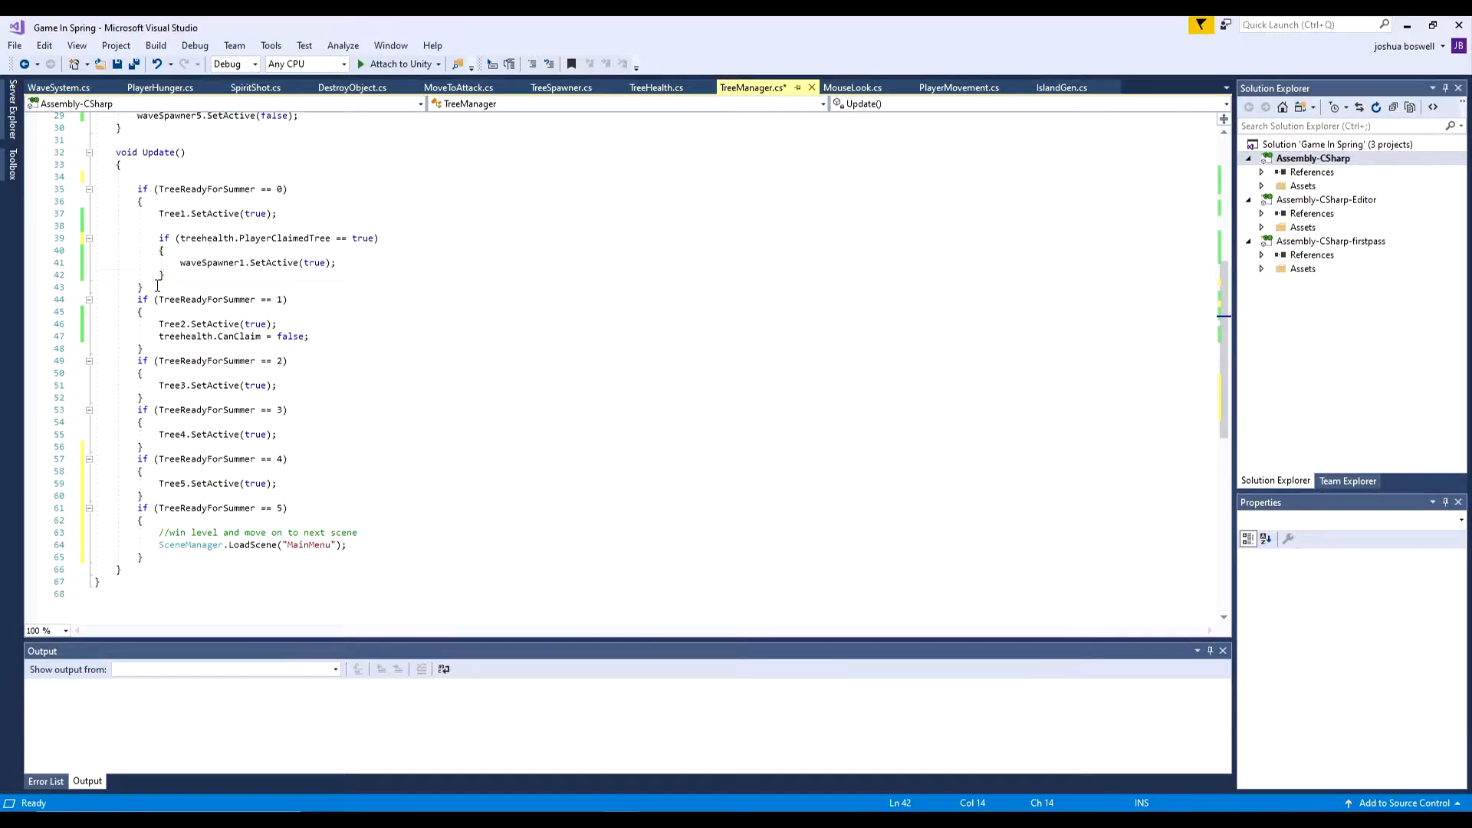
- Switch to Unity and assign Tree5 to the Tree 5 slot of the GameManager's Tree Manager script
click(40, 144)
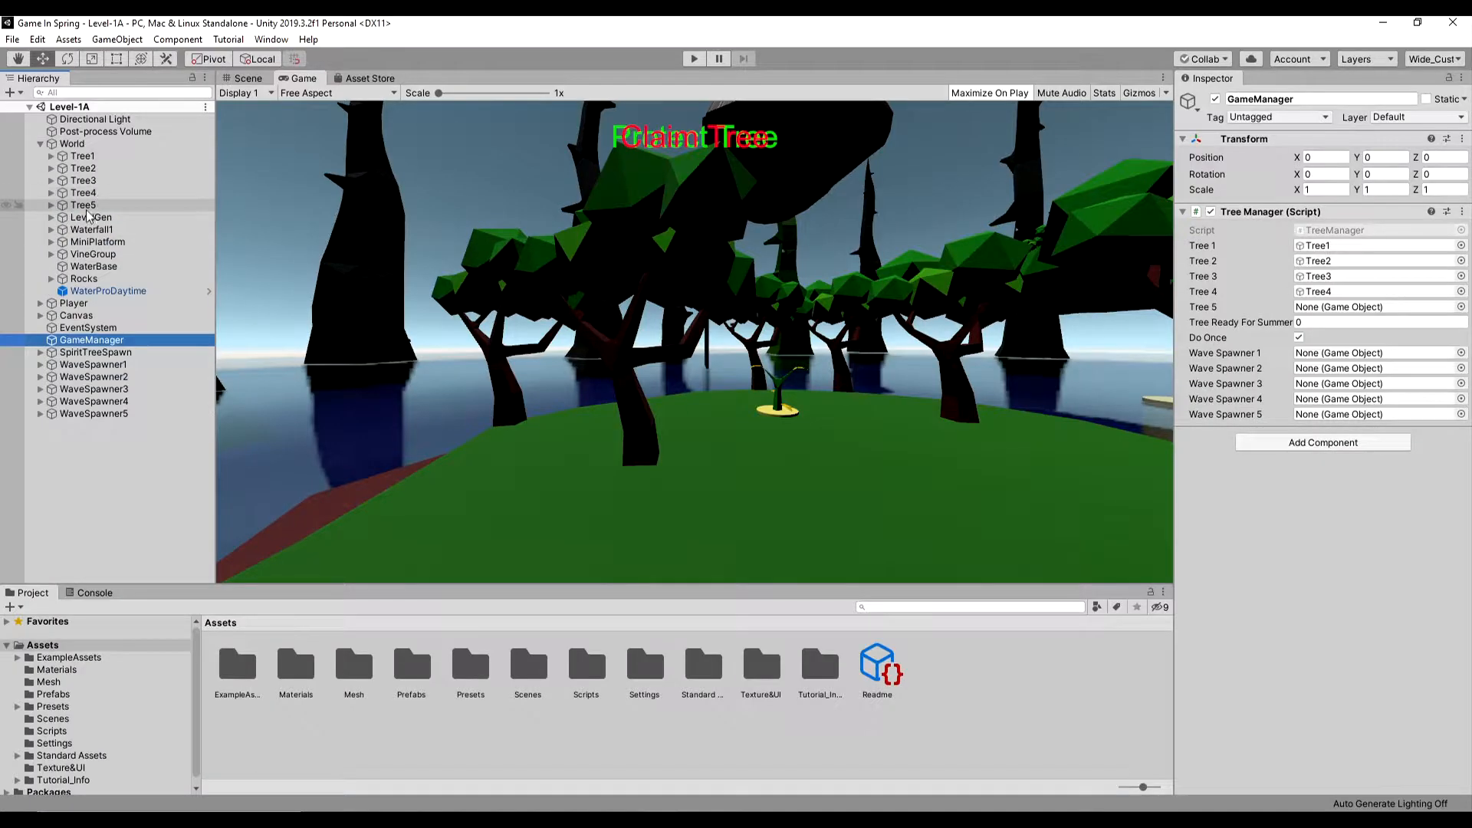
drag(82, 205, 1327, 309)
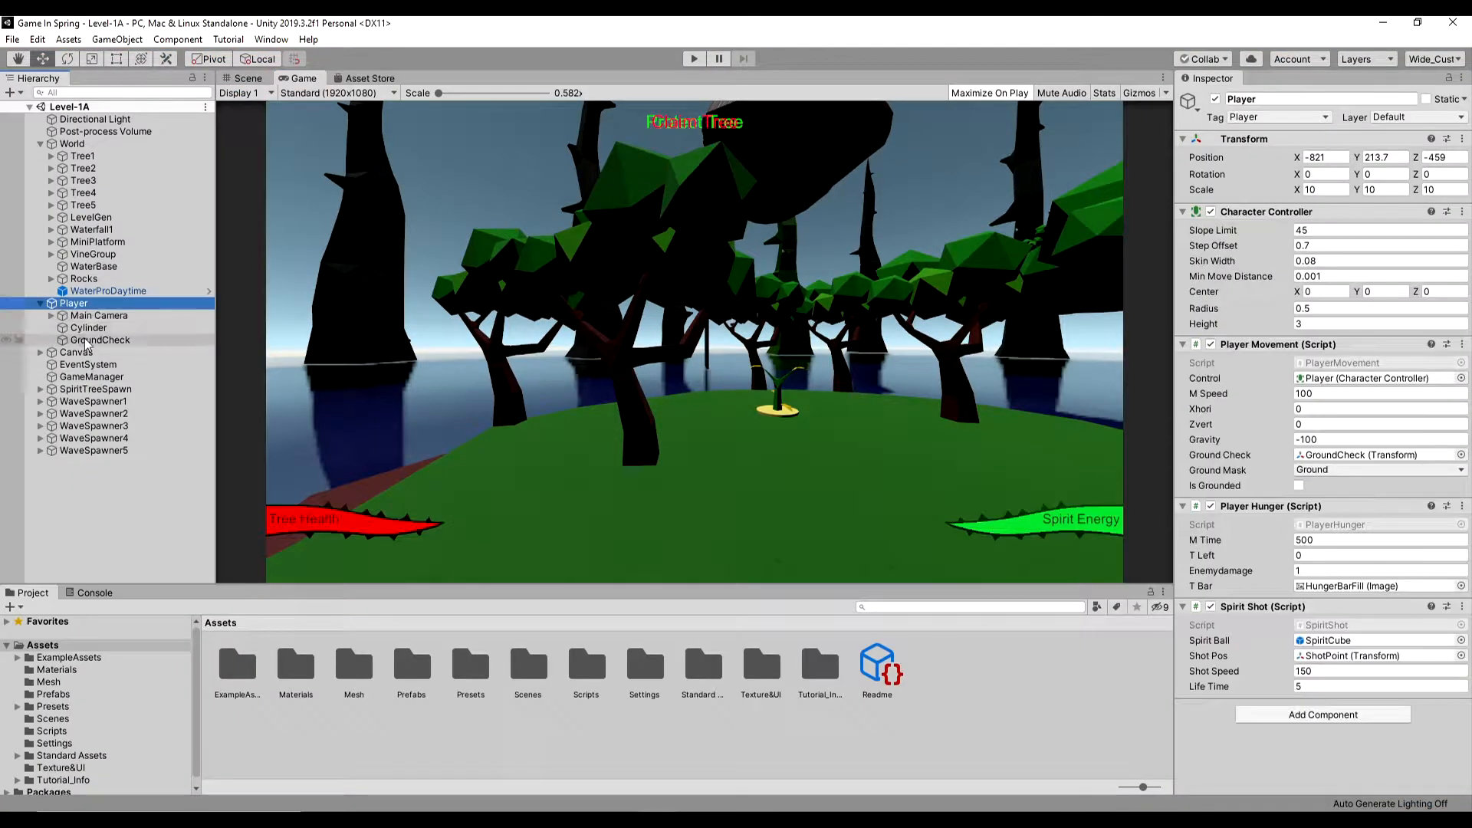
click(89, 316)
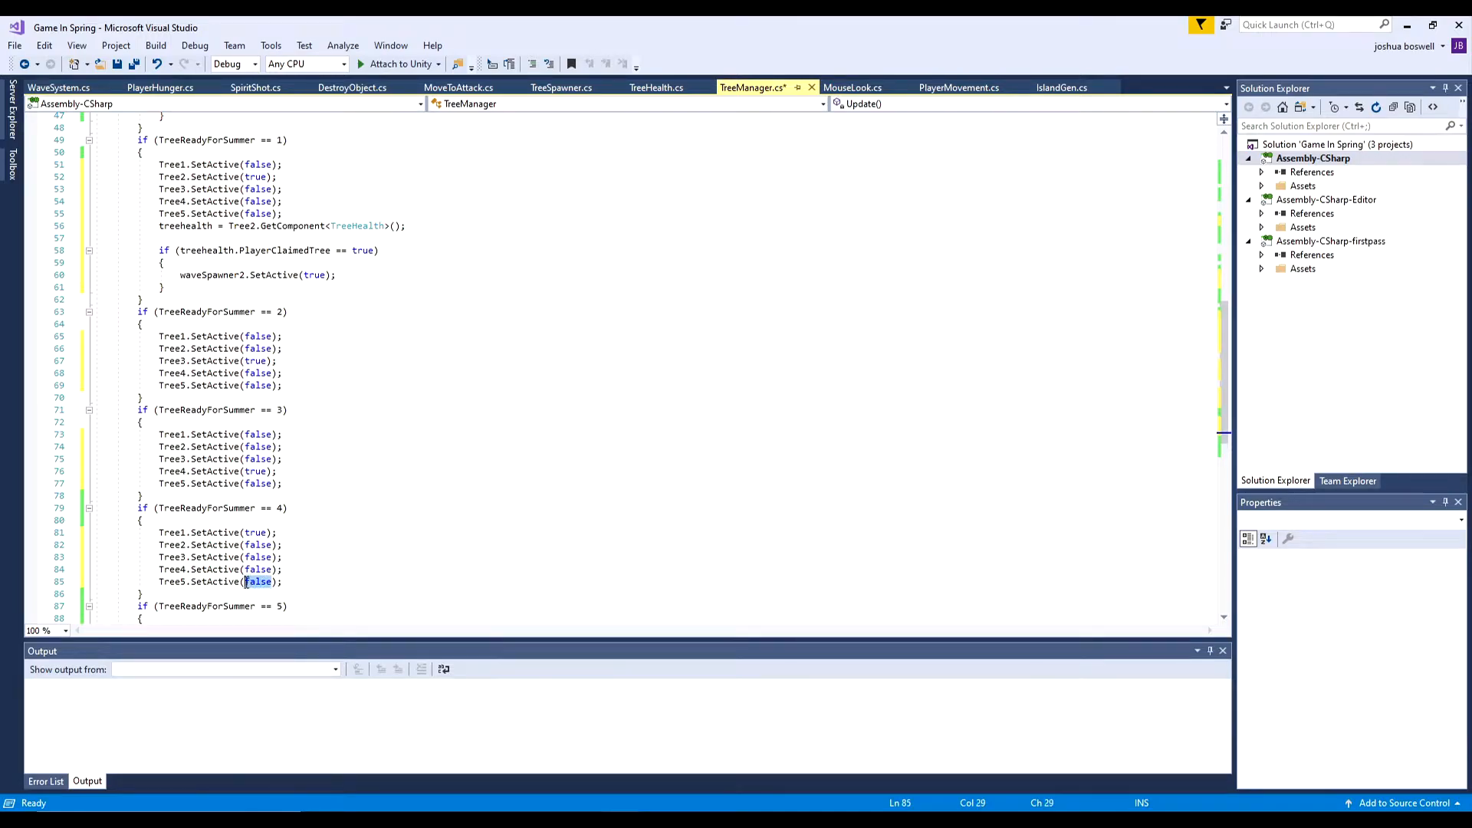
- Complete TreeManager's TreeReadyForSummer blocks in Visual Studio so each activates its own tree and deactivates the other four
text(true);)
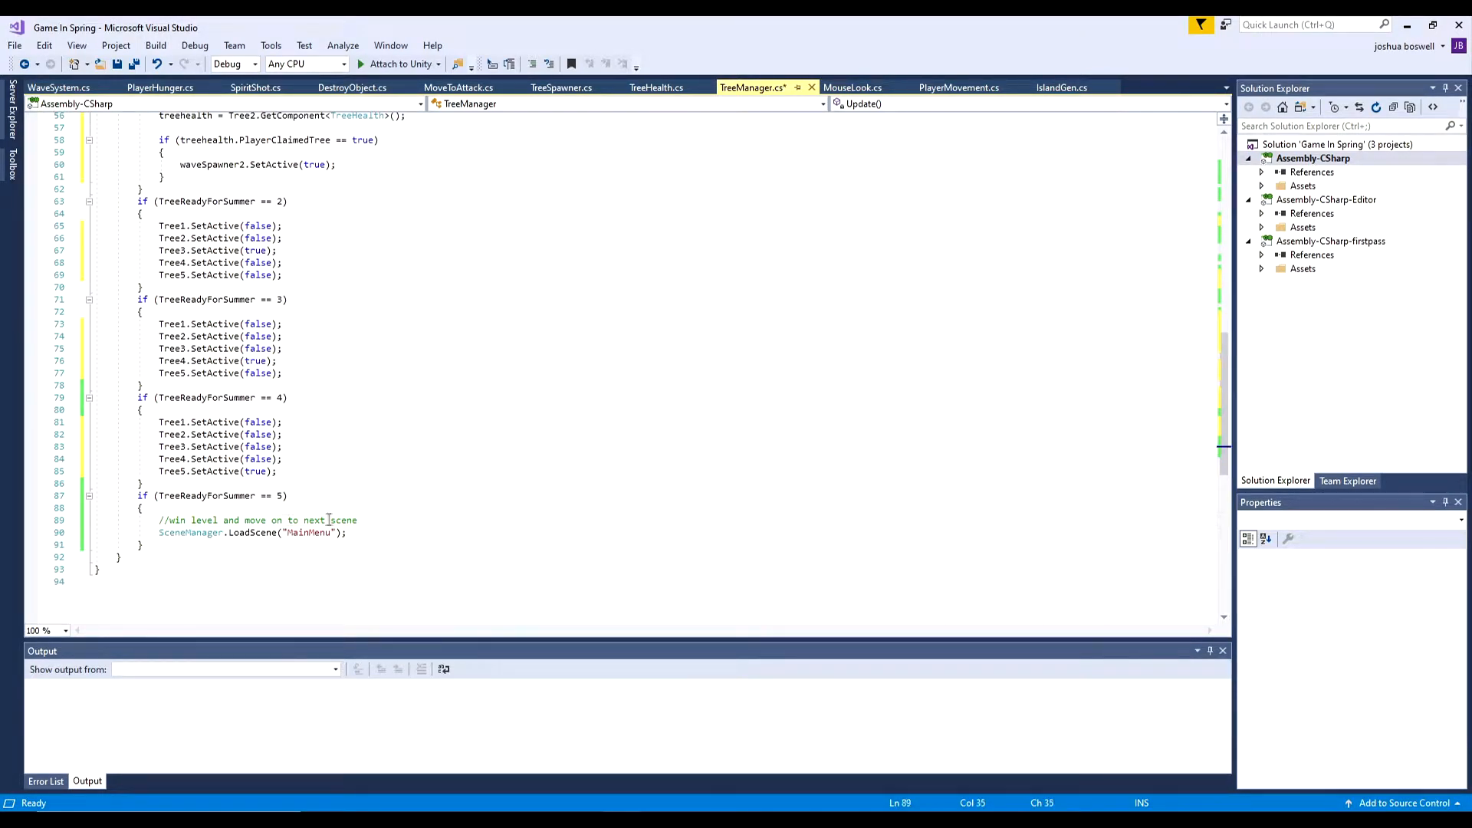
scroll(283, 481, up, 19)
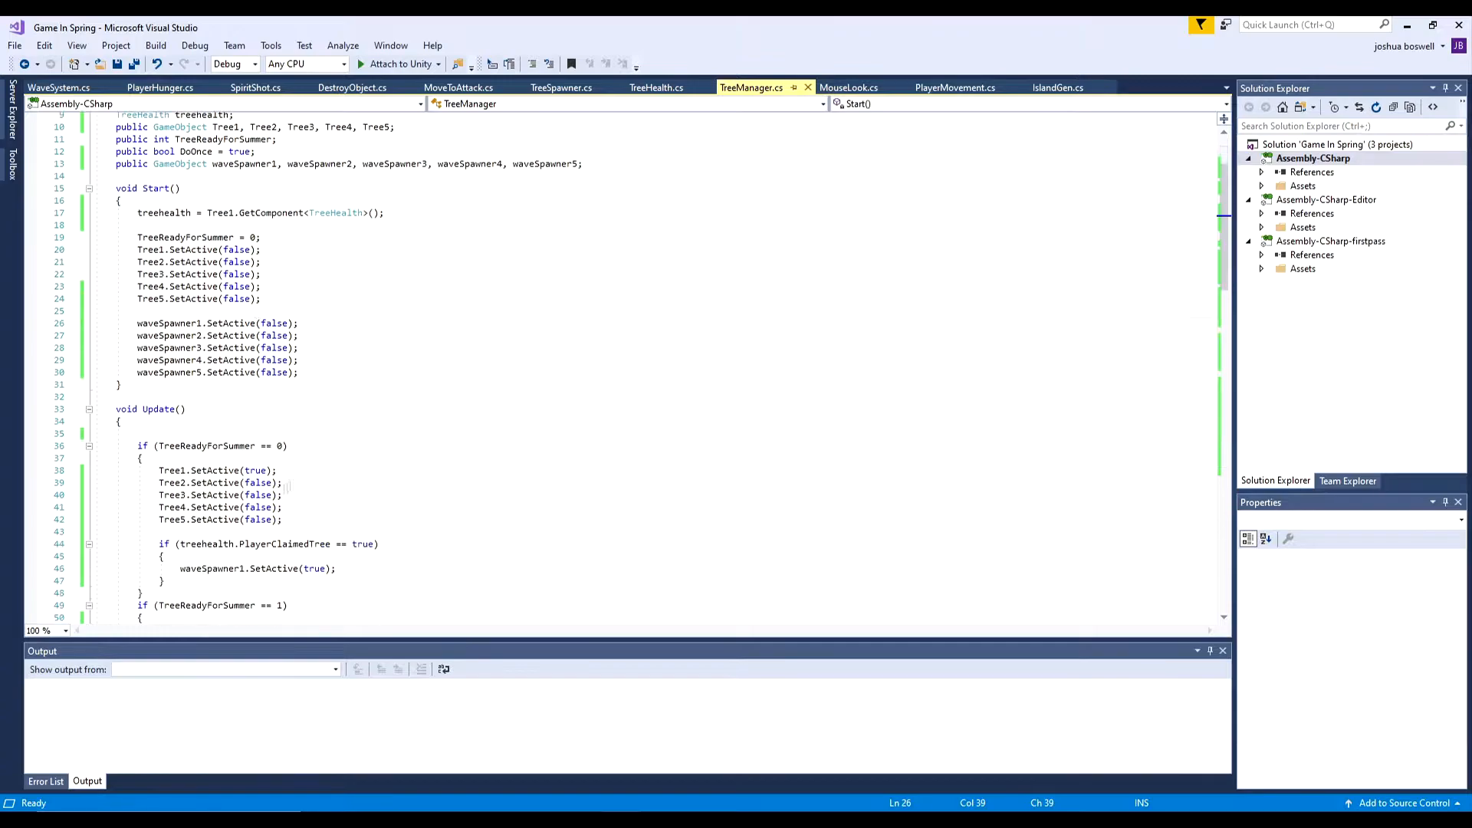
- Delete the surplus tree SetActive(false) lines from the TreeReadyForSummer blocks in TreeManager's Update method
scroll(292, 475, down, 4)
drag(290, 483, 46, 482)
key(BackSpace)
key(BackSpace)
scroll(270, 486, down, 3)
drag(291, 544, 16, 540)
key(BackSpace)
key(BackSpace)
scroll(257, 533, down, 5)
drag(289, 522, 46, 499)
key(BackSpace)
key(BackSpace)
scroll(299, 496, down, 5)
drag(290, 484, 2, 446)
key(BackSpace)
key(BackSpace)
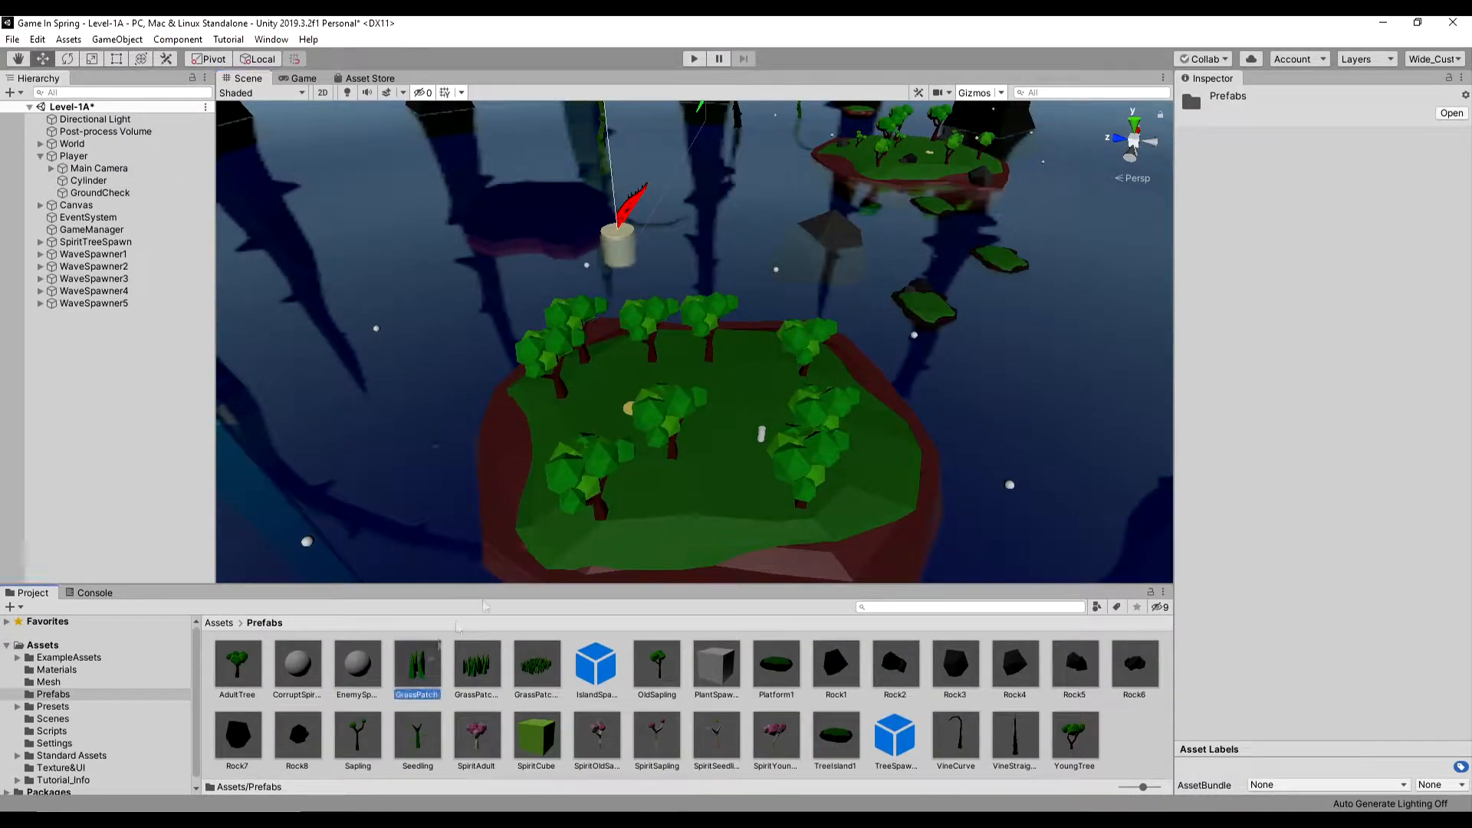
- Switch to Unity and scatter GrassPatch and GrassPatch2 prefab instances over the tree islands
drag(417, 665, 704, 489)
drag(419, 667, 750, 360)
drag(417, 665, 592, 411)
drag(477, 665, 781, 422)
middle_drag(859, 407, 610, 693)
drag(417, 665, 820, 489)
drag(418, 665, 783, 315)
drag(417, 665, 835, 320)
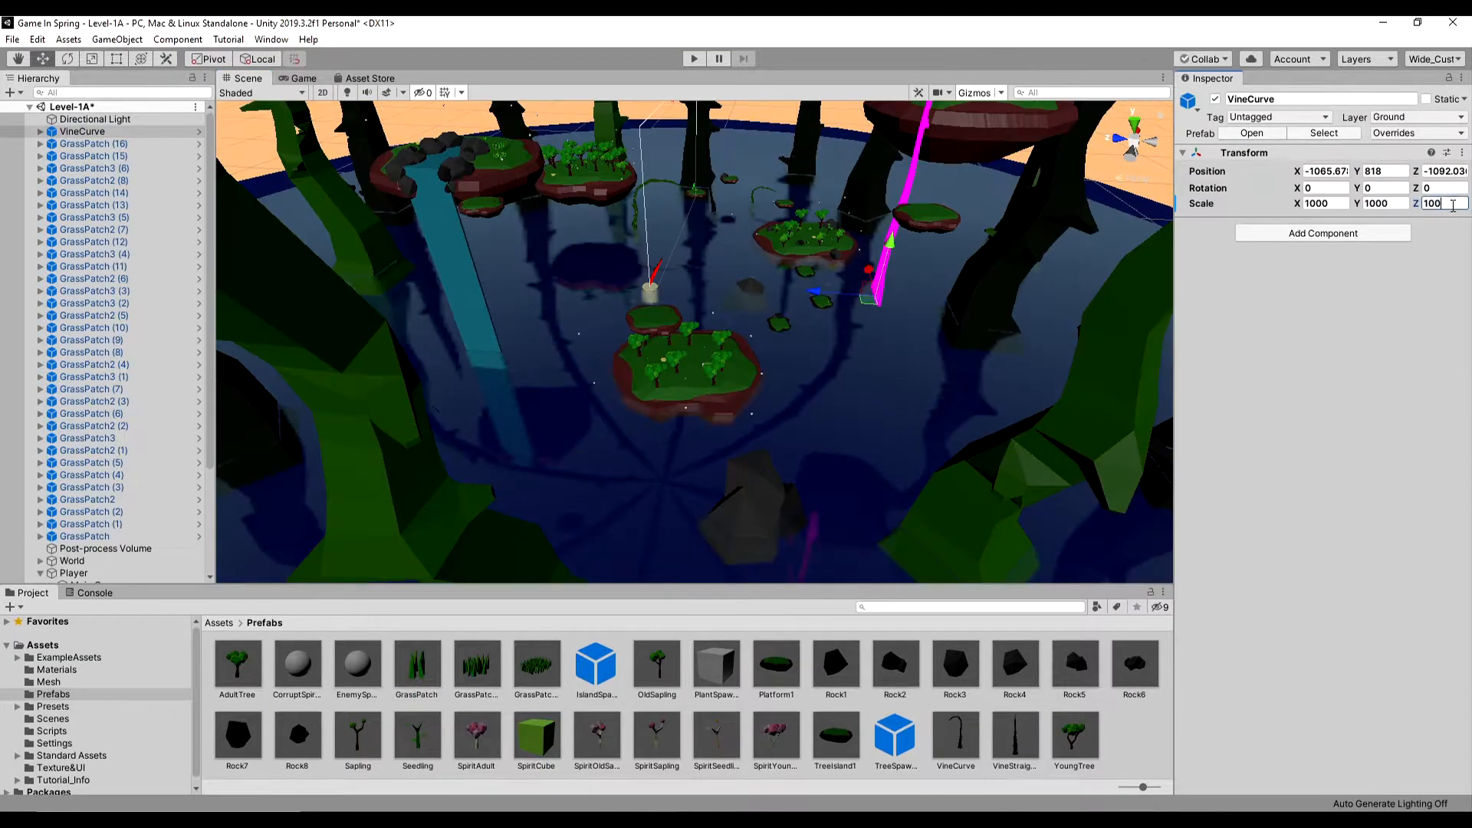
right_drag(690, 361, 706, 368)
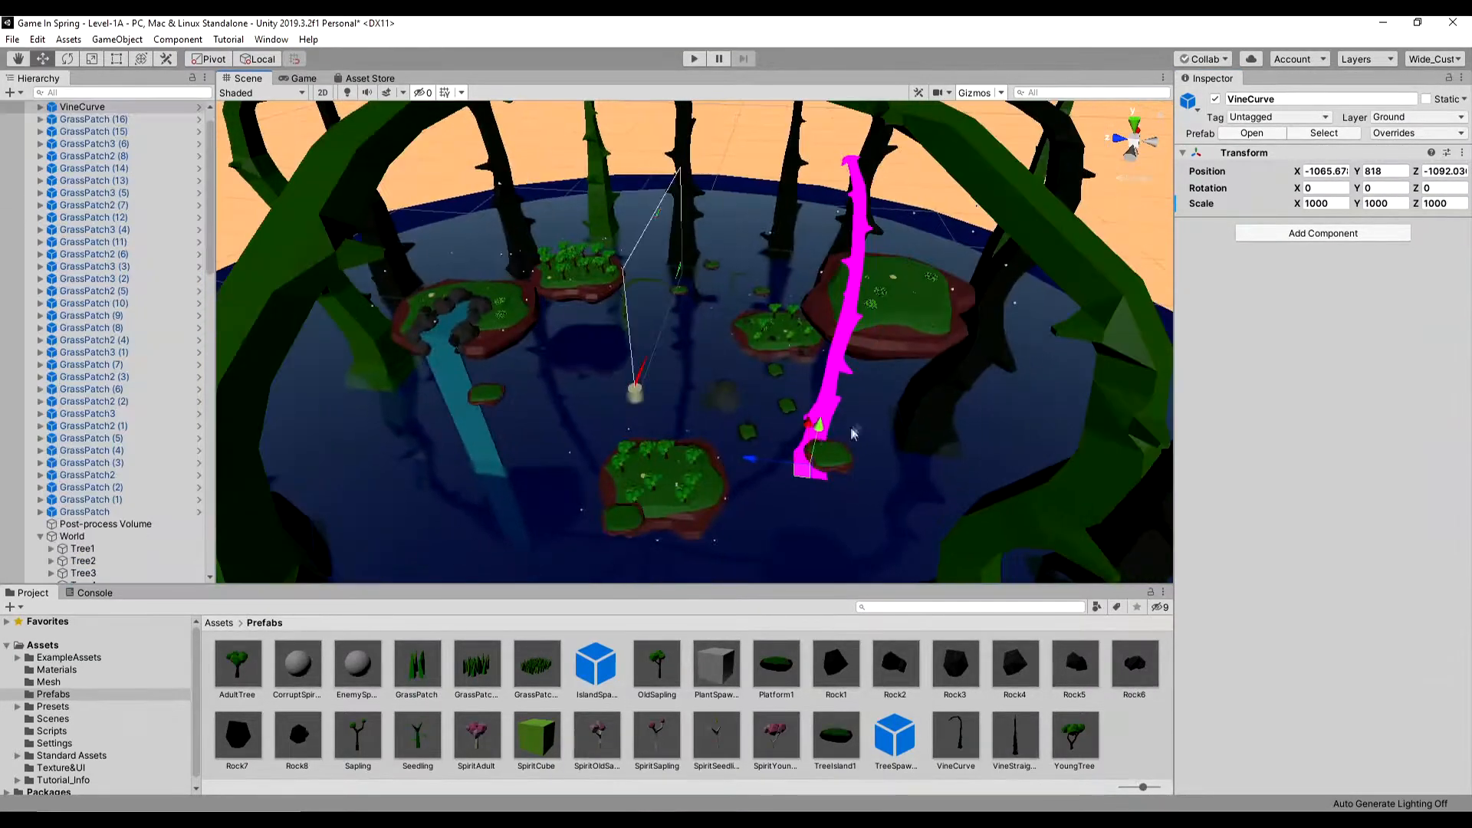
- Move the VineCurve to about X -1140, Y 315, Z -1404 and tilt it to -20.13 around Z, undoing the unwanted transform changes
drag(856, 458, 897, 499)
drag(1416, 190, 901, 192)
drag(1298, 189, 1035, 191)
key(ctrl+z)
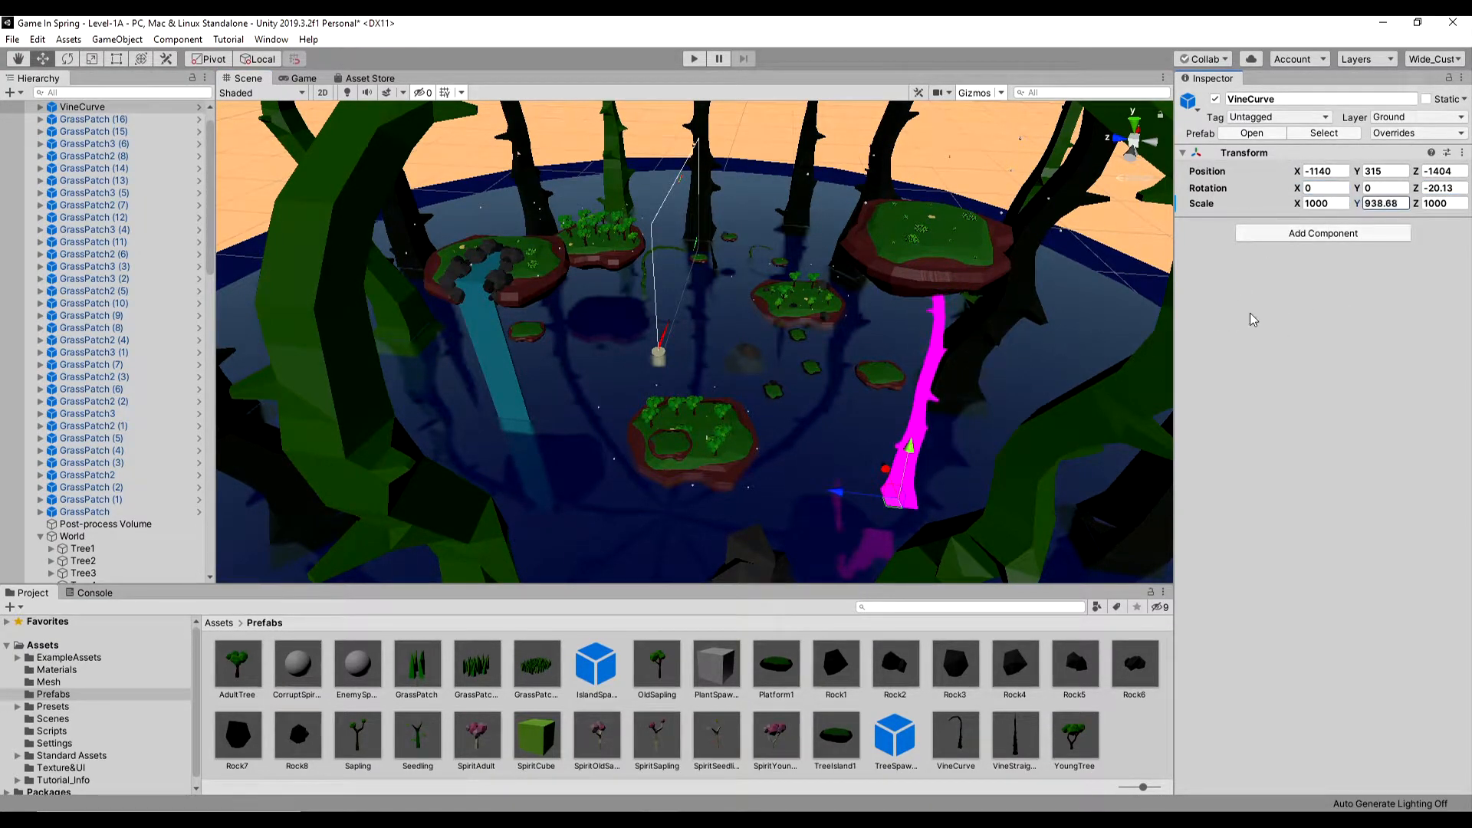
key(ctrl+z)
- Rotate the VineCurve to 54.3 around Y and move it to about X -1579, Y 262, Z -731
drag(1357, 189, 1402, 204)
drag(893, 500, 860, 497)
middle_drag(857, 497, 853, 418)
- Apply the VineGreen material from the Materials folder to the VineCurve
click(219, 622)
double_click(297, 666)
drag(882, 667, 844, 399)
click(814, 430)
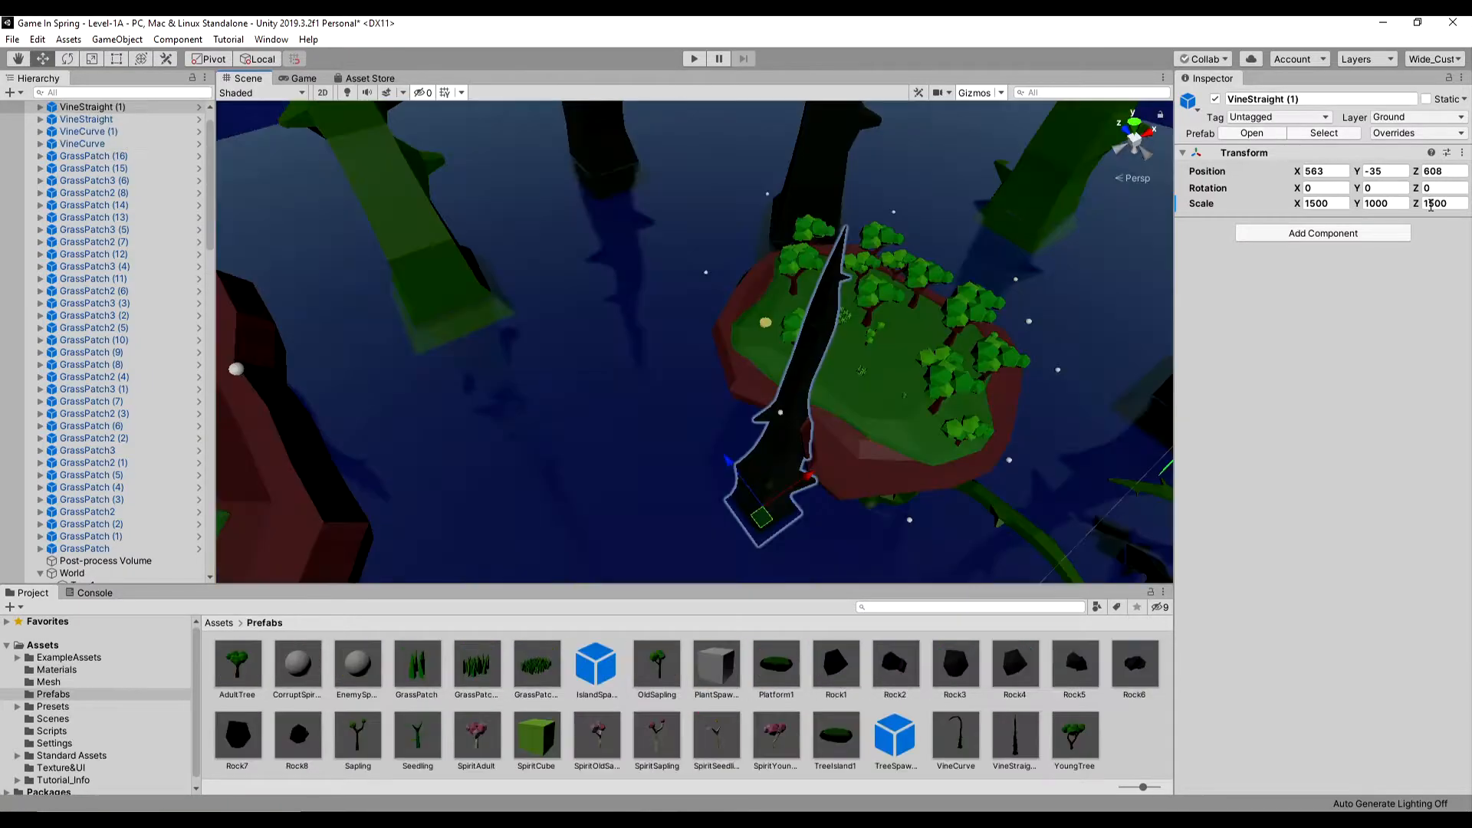
- Adjust the green VineCurve's Z and Y rotation and reposition it near the central tree island
drag(1416, 189, 846, 253)
middle_drag(782, 495, 781, 420)
drag(755, 431, 720, 421)
middle_drag(725, 423, 771, 428)
drag(756, 422, 762, 381)
drag(1416, 189, 15, 199)
drag(1356, 189, 1438, 186)
click(674, 329)
click(675, 330)
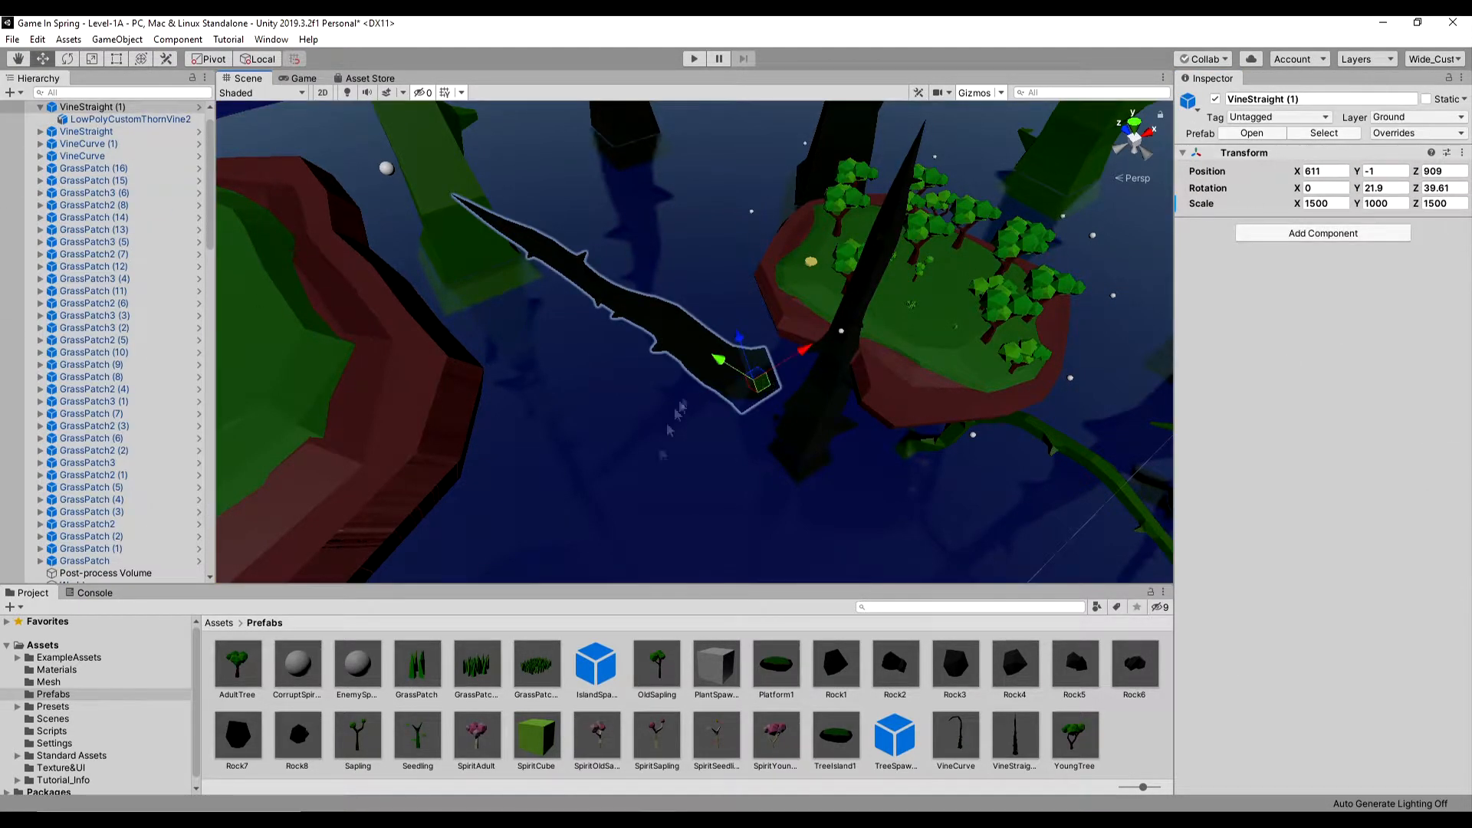
- Add another VineCurve prefab near the densely wooded island, position it, and duplicate it with the copy moved aside
drag(956, 740, 676, 498)
drag(634, 300, 803, 234)
right_drag(803, 235, 769, 335)
key(ctrl+d)
drag(710, 408, 746, 323)
right_drag(746, 322, 698, 194)
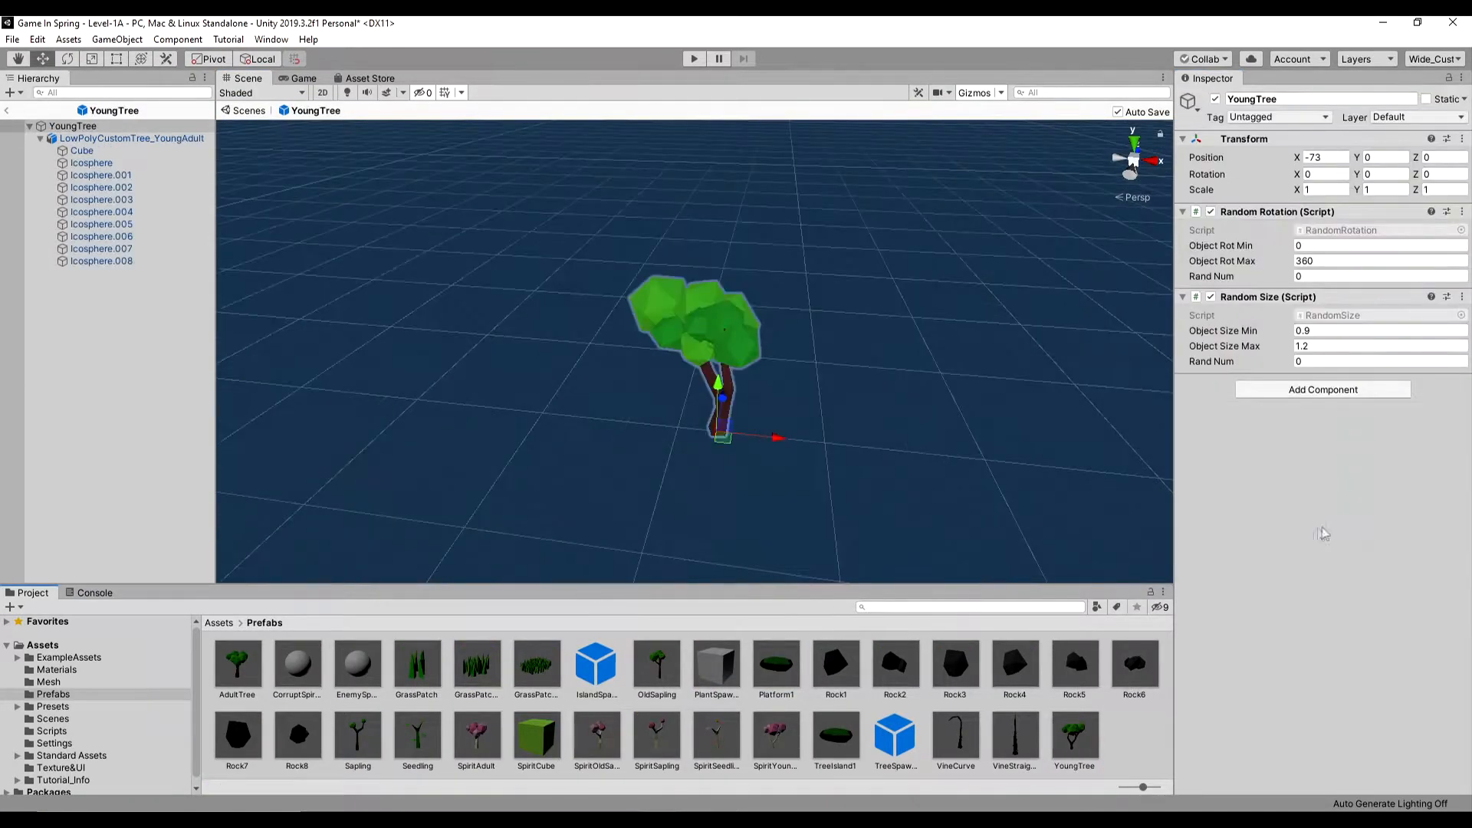
- Copy the Random Size and Random Rotation scripts from the YoungTree prefab to the OldSapling prefab as new components
click(1462, 297)
click(1353, 421)
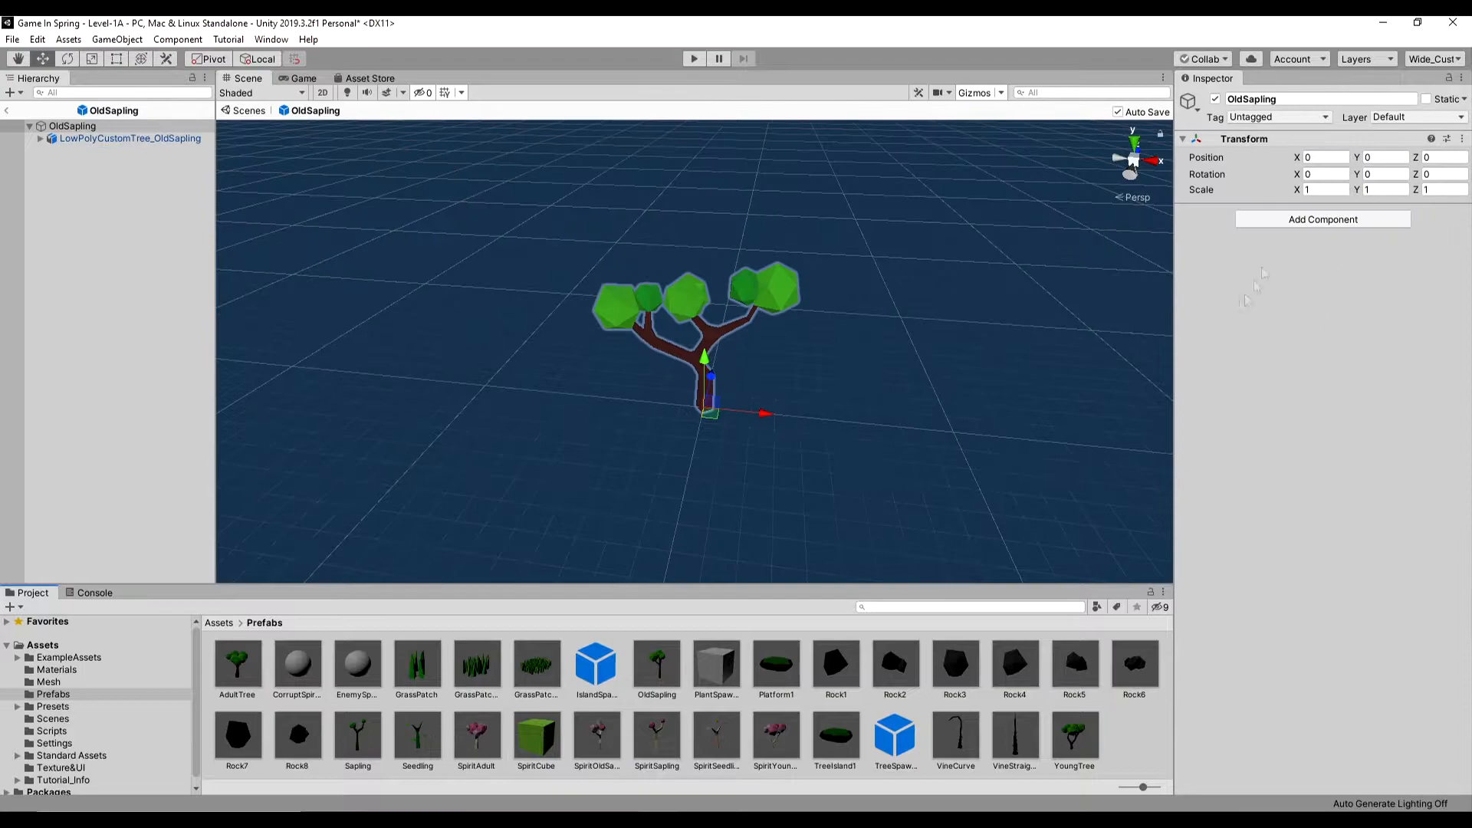
click(1461, 139)
click(1334, 227)
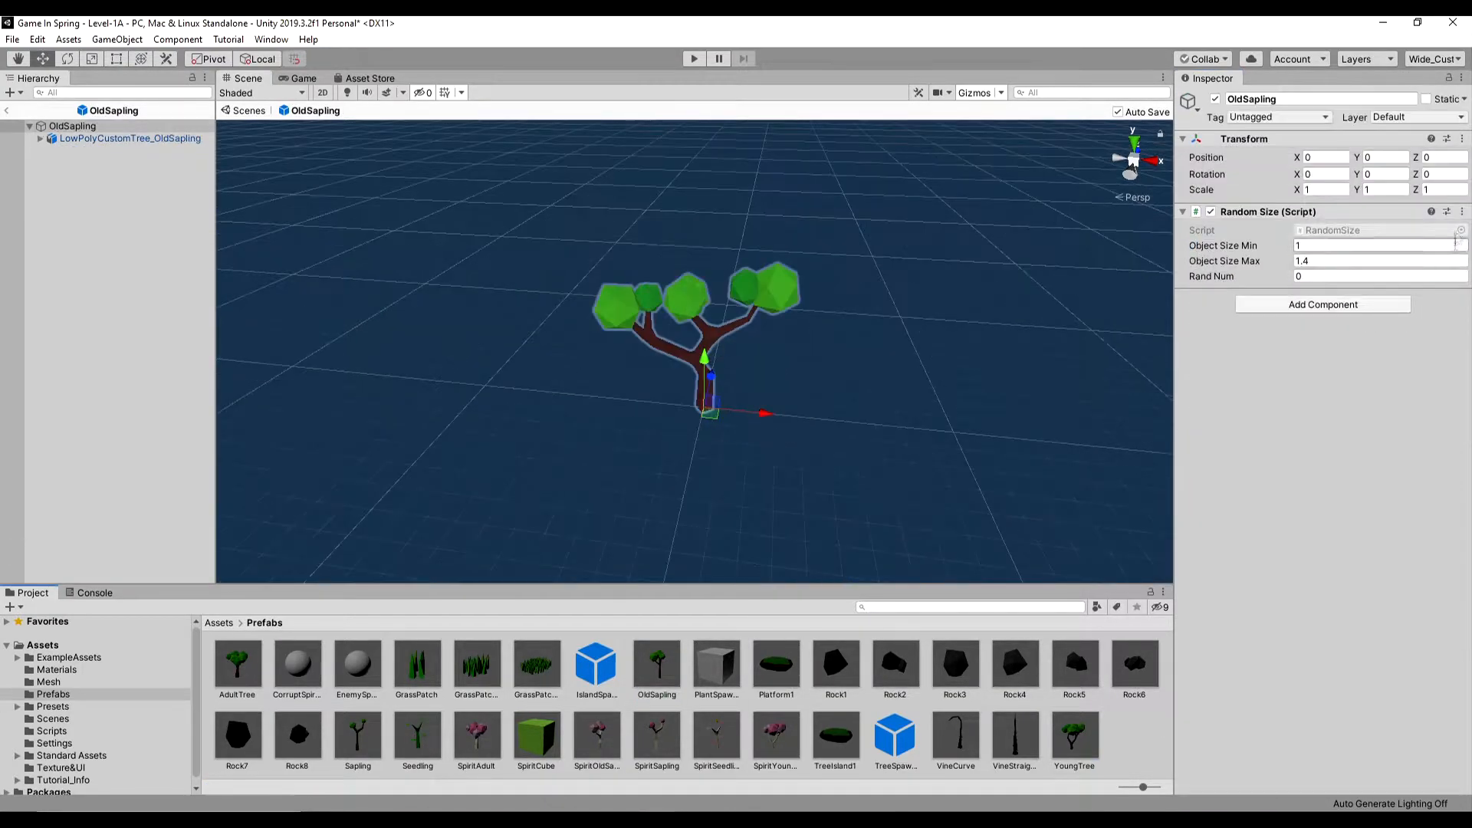
click(1461, 211)
click(1387, 356)
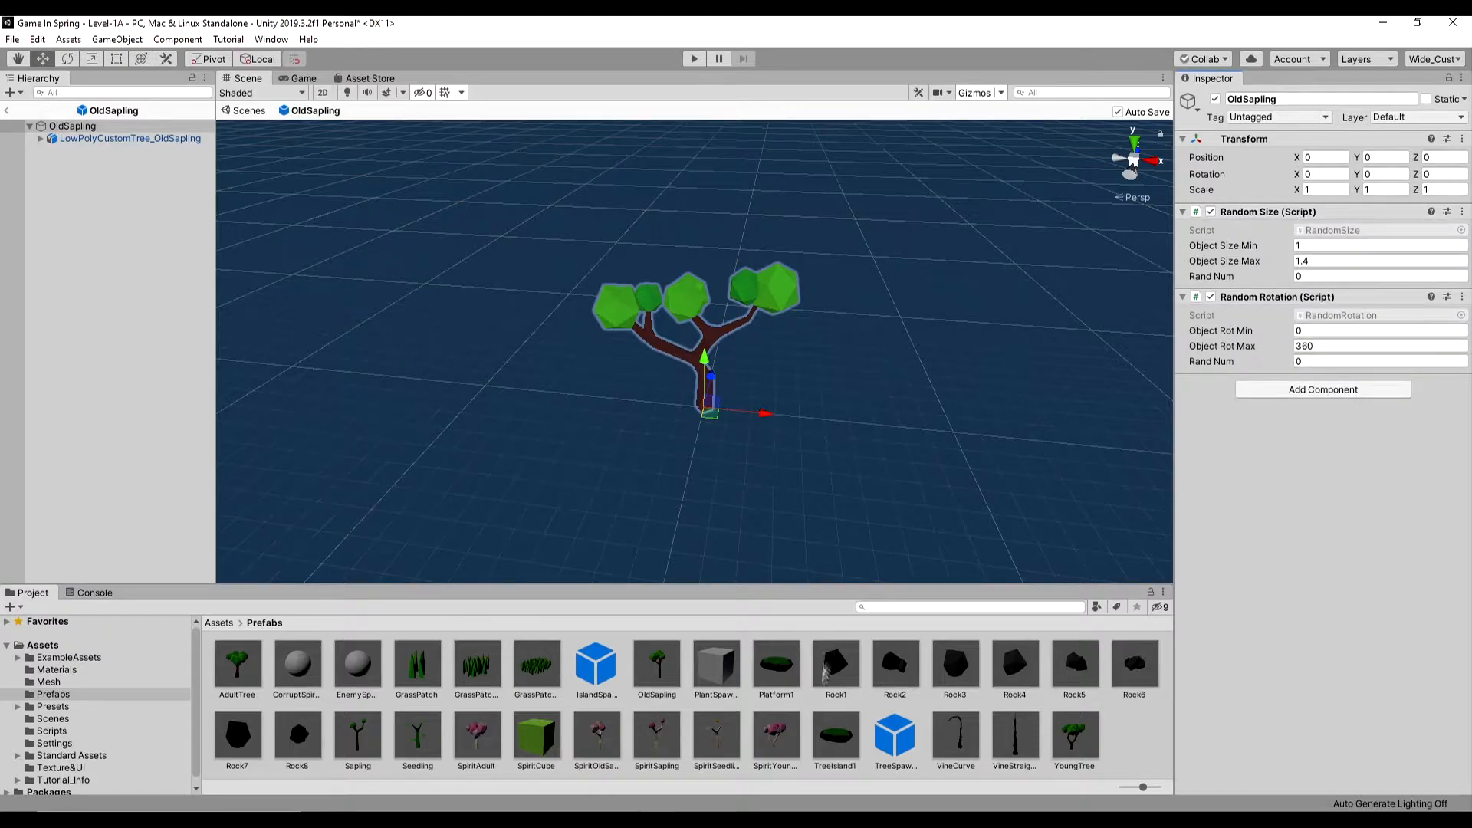
- Paste the copied Random Rotation script as a new component onto the Sapling and Seedling prefabs
double_click(1066, 740)
double_click(367, 739)
click(1461, 139)
click(1377, 228)
double_click(408, 742)
click(1461, 139)
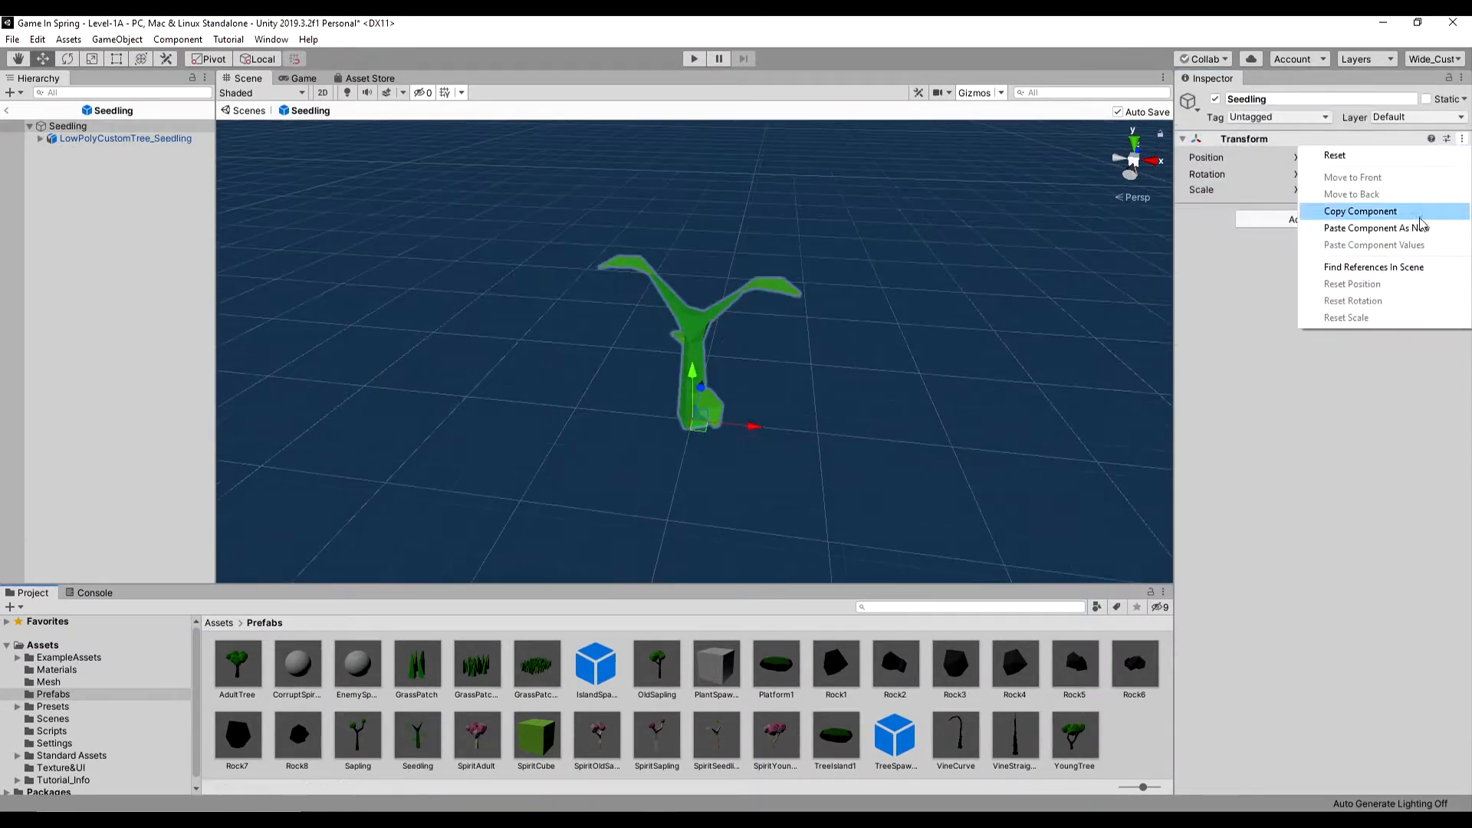
click(1372, 210)
- Copy the Random Size script component from the YoungTree prefab
double_click(1074, 737)
click(1462, 297)
click(1372, 420)
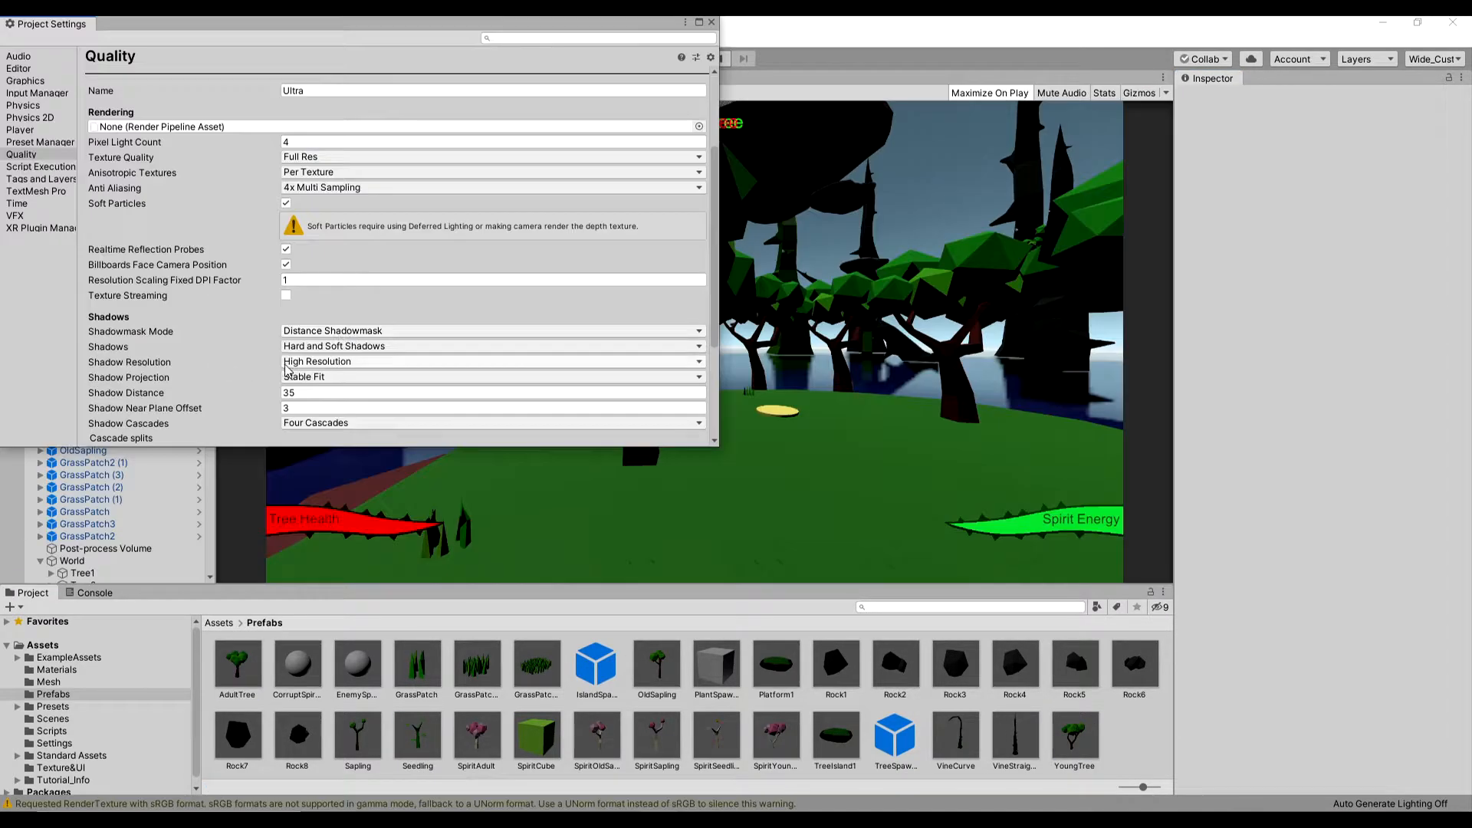
- Set Shadow Projection to Close Fit and Shadow Resolution to Very High Resolution in the Quality settings
click(330, 376)
click(334, 389)
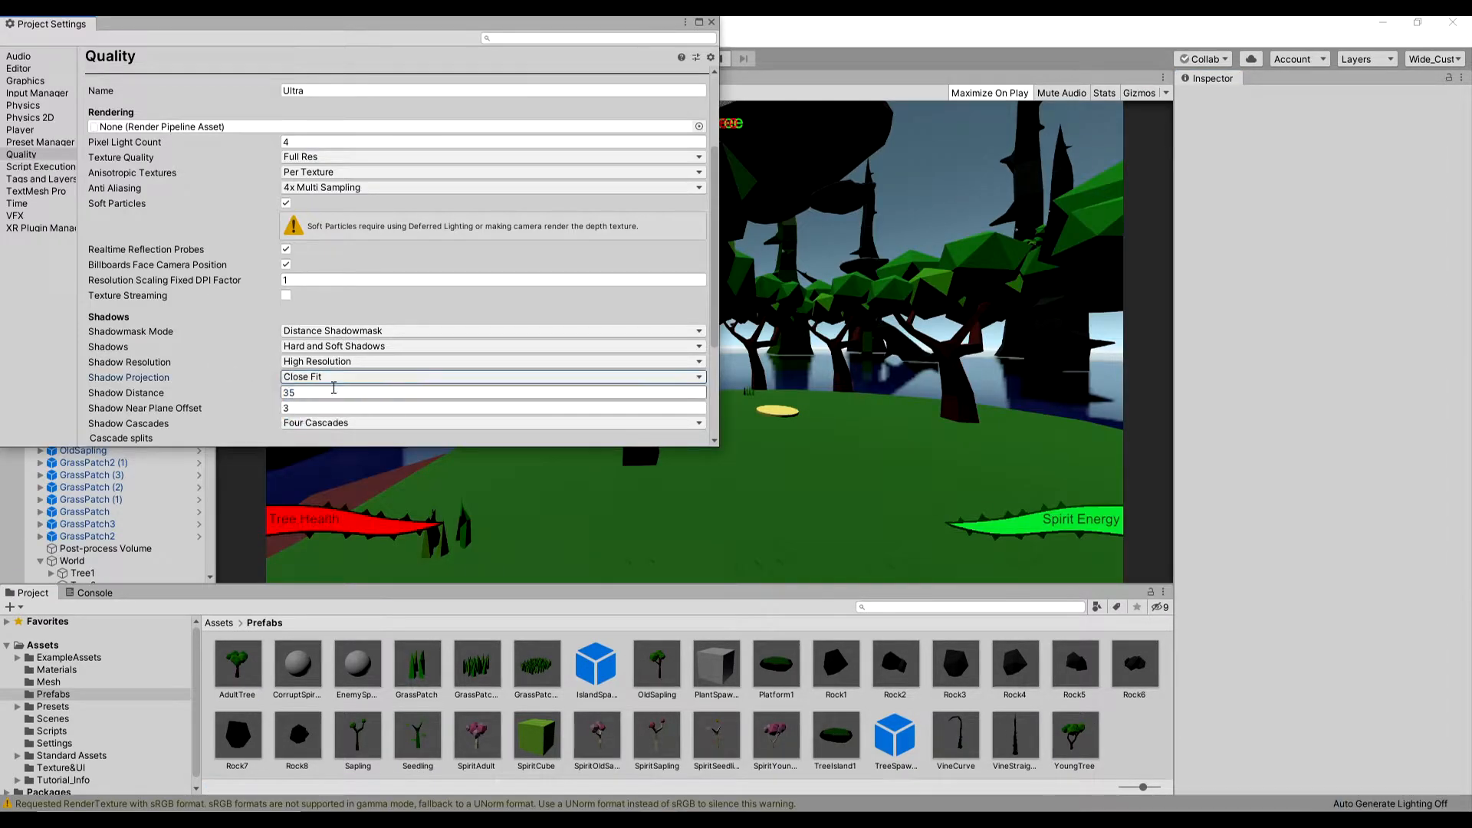
click(341, 361)
click(345, 433)
scroll(383, 346, down, 2)
scroll(383, 345, up, 2)
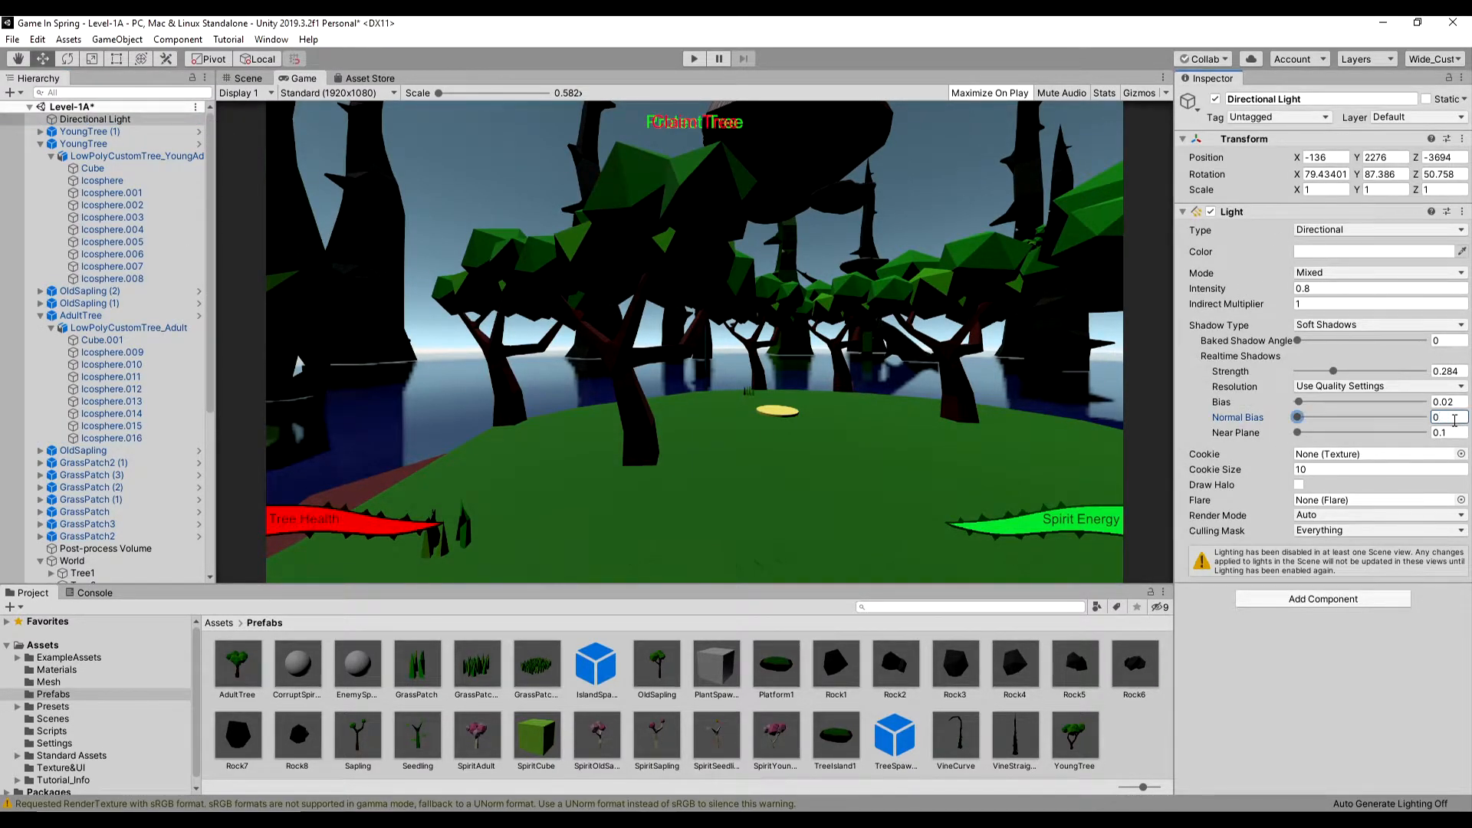
- Rotate the Directional Light to 132.64 around X
drag(1296, 174, 1431, 176)
drag(1006, 350, 1209, 323)
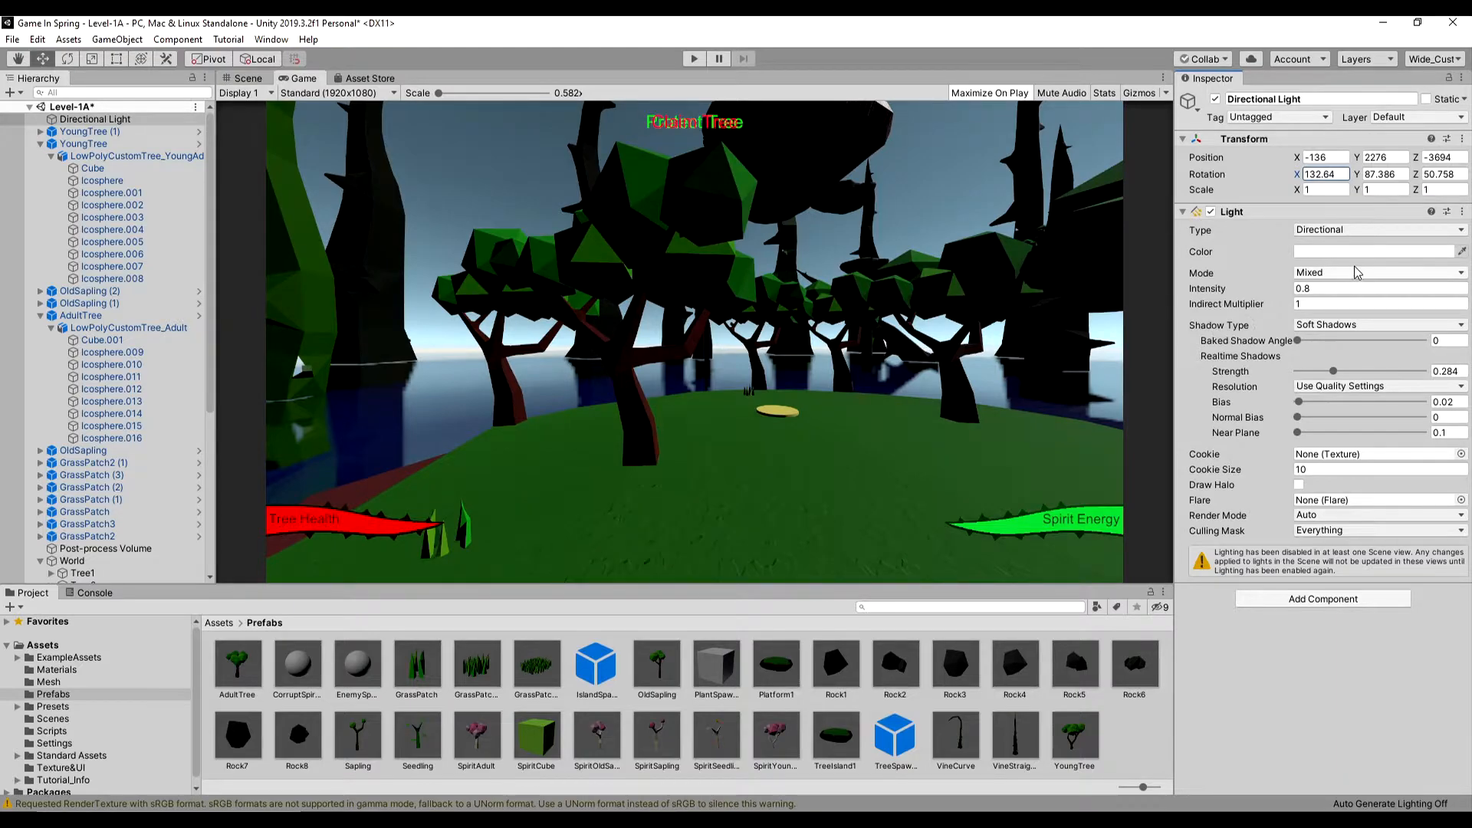
- Try Hard Shadows on the Directional Light, restore Soft Shadows, and fine-tune its X rotation
click(1364, 327)
click(1363, 359)
click(1356, 326)
click(1354, 375)
drag(1298, 176, 1277, 178)
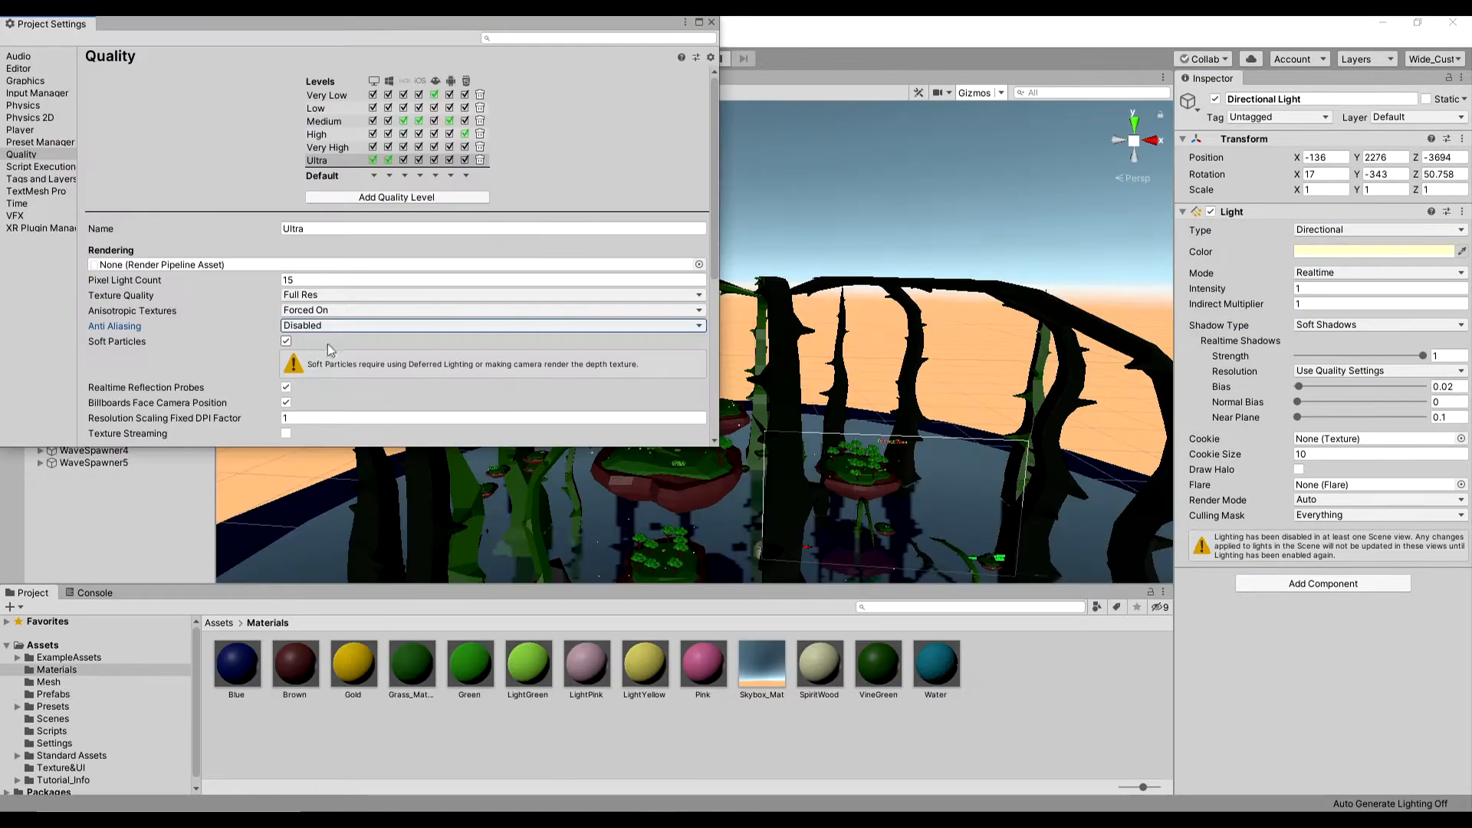
- Set the Shadow Distance to 400 in the project's Quality settings
scroll(328, 344, down, 3)
click(333, 391)
text(400)
scroll(333, 381, down, 4)
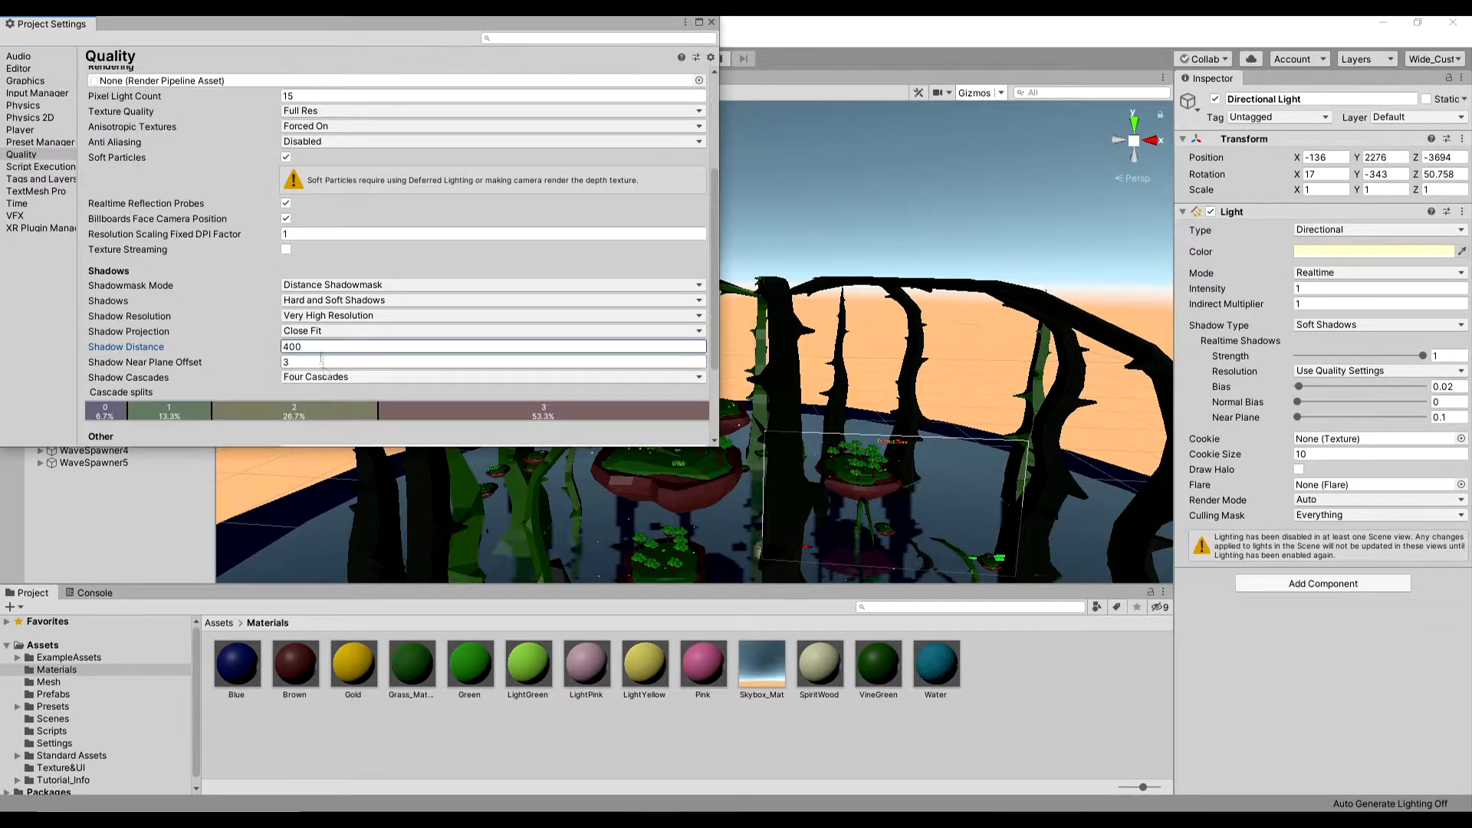
key(Return)
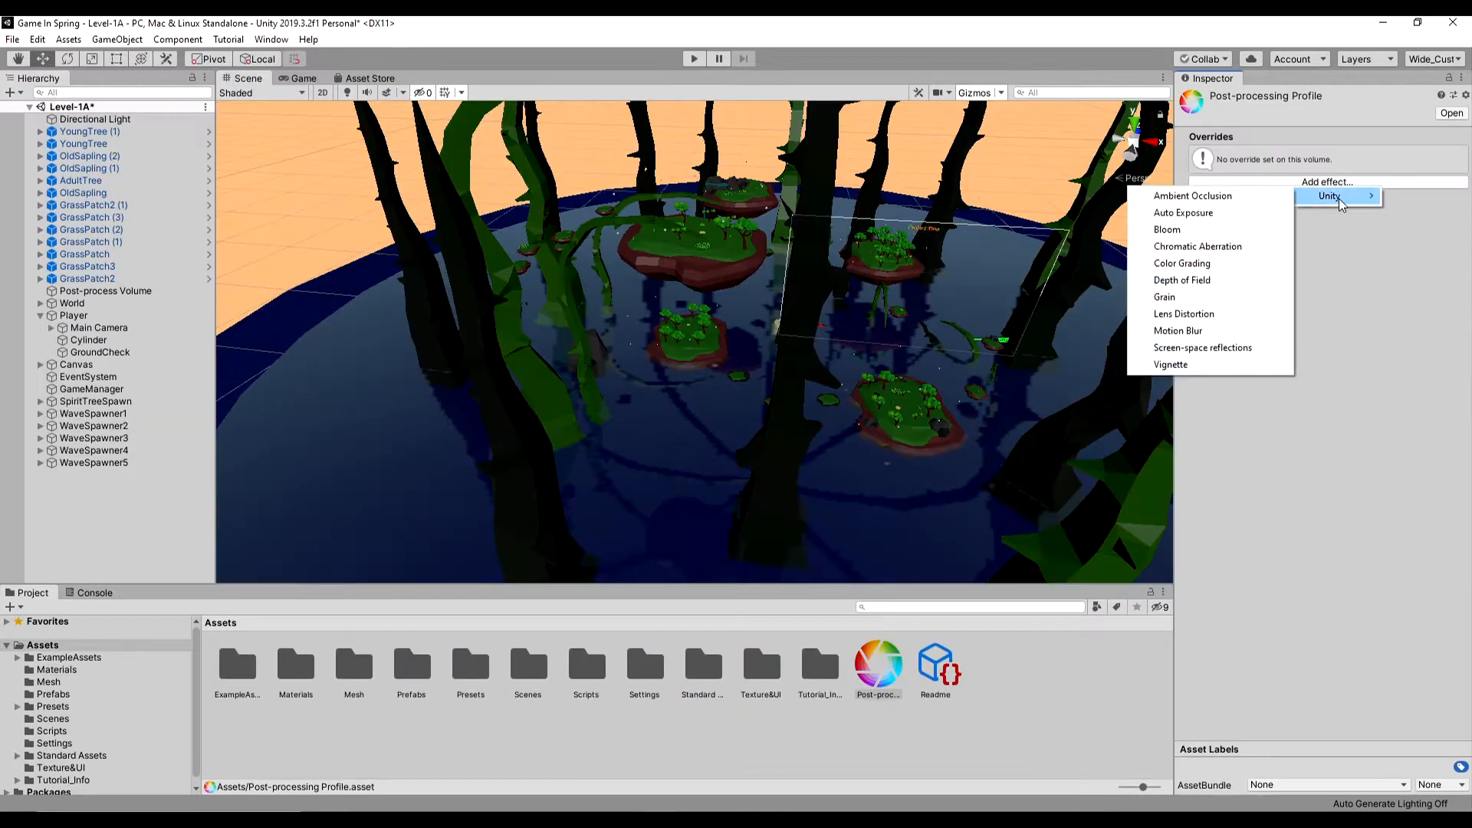
- Close the effect list unused and add a Post-process Volume component to the player's Main Camera
click(1265, 560)
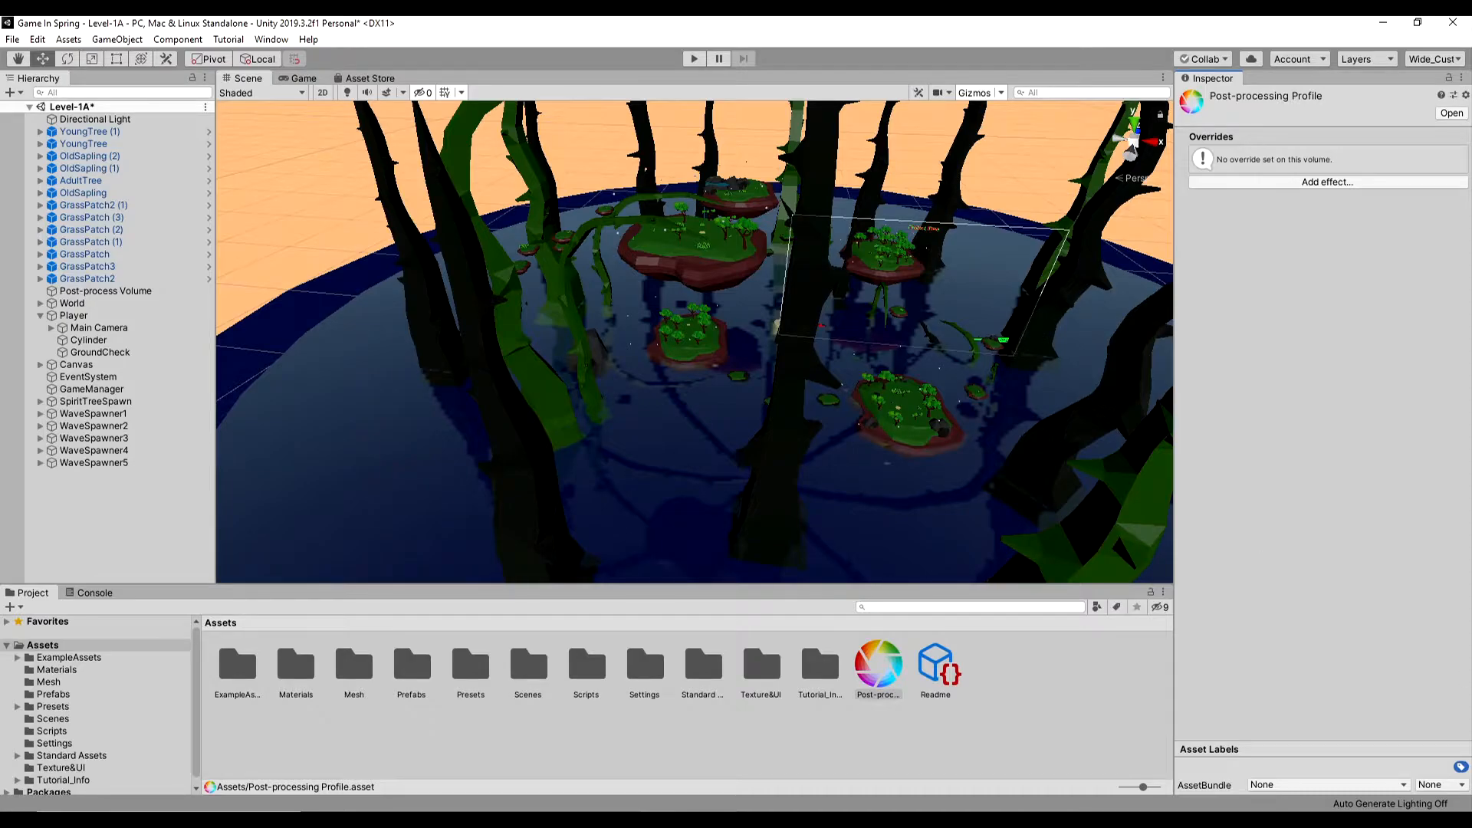
click(73, 315)
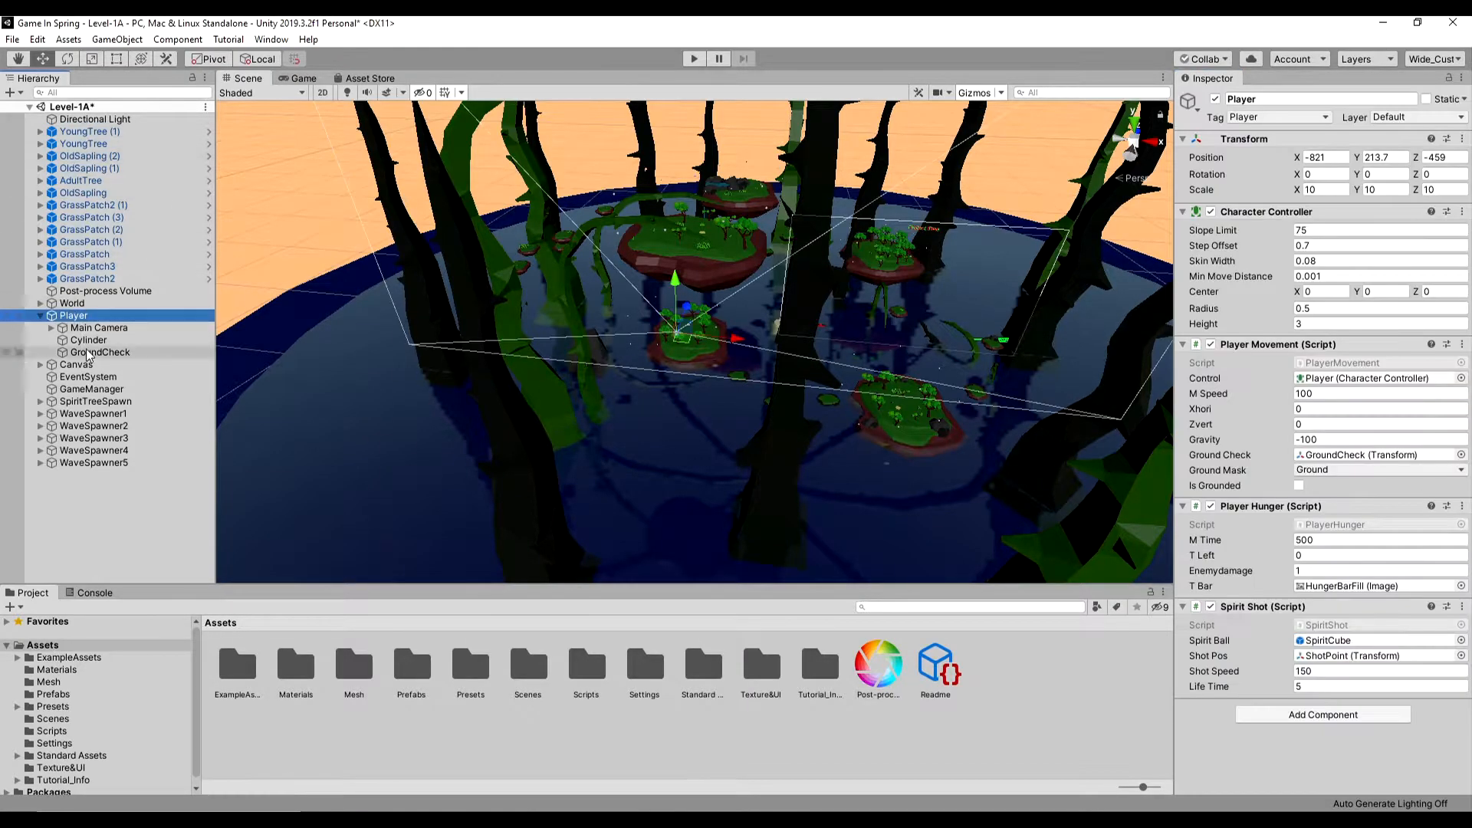
click(99, 327)
click(1298, 729)
text(po)
click(1316, 707)
- Add a Post-process Layer component to the Main Camera
scroll(1308, 733, down, 3)
click(1292, 775)
click(1304, 692)
- Review the Main Camera's Post-process Layer options, the Post-processing Profile asset, and the Color Grading override of the scene's Post-process Volume
scroll(1317, 660, down, 8)
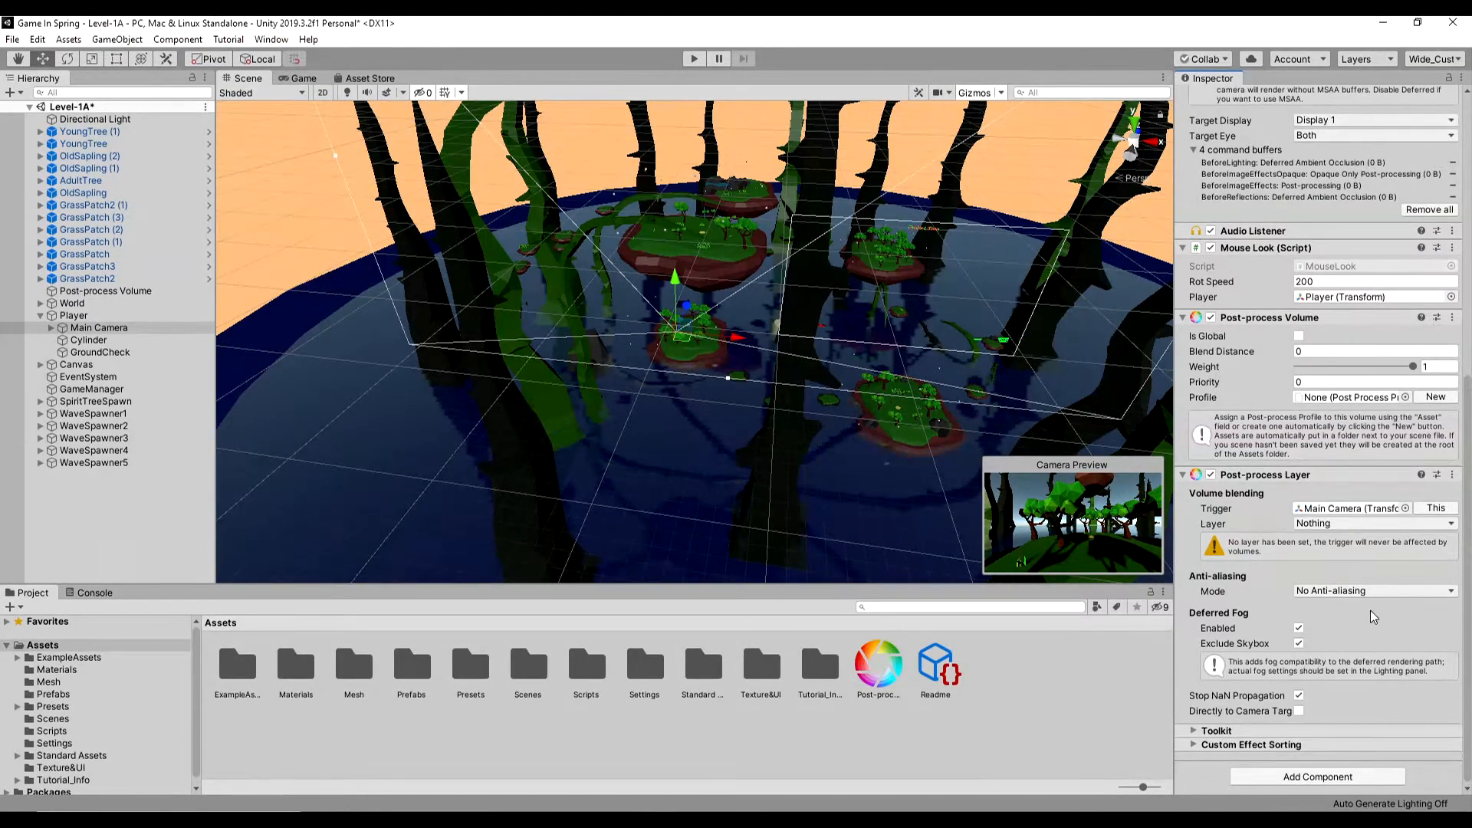
click(1338, 524)
click(1342, 591)
click(871, 665)
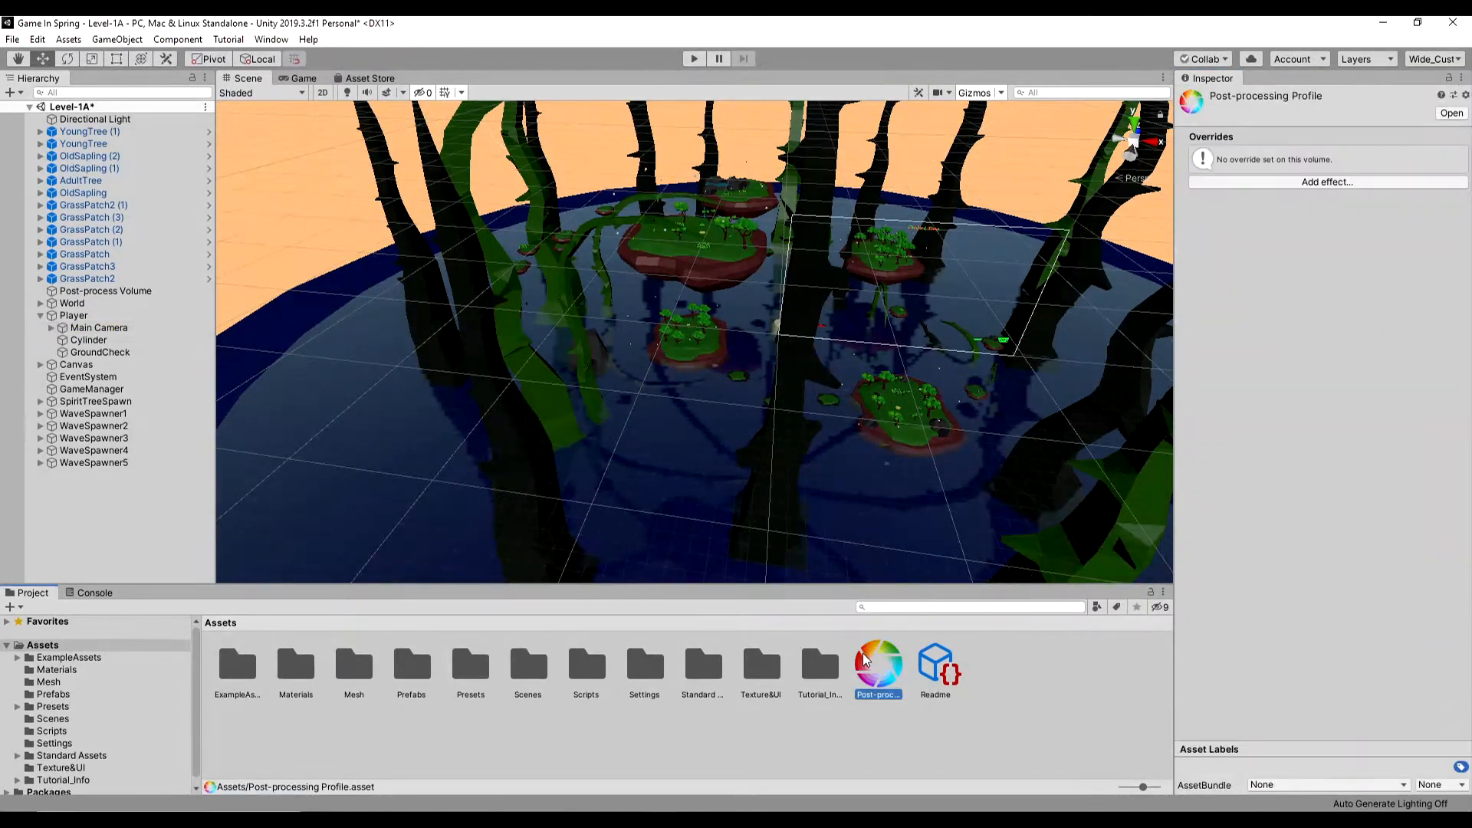
click(92, 290)
click(1194, 313)
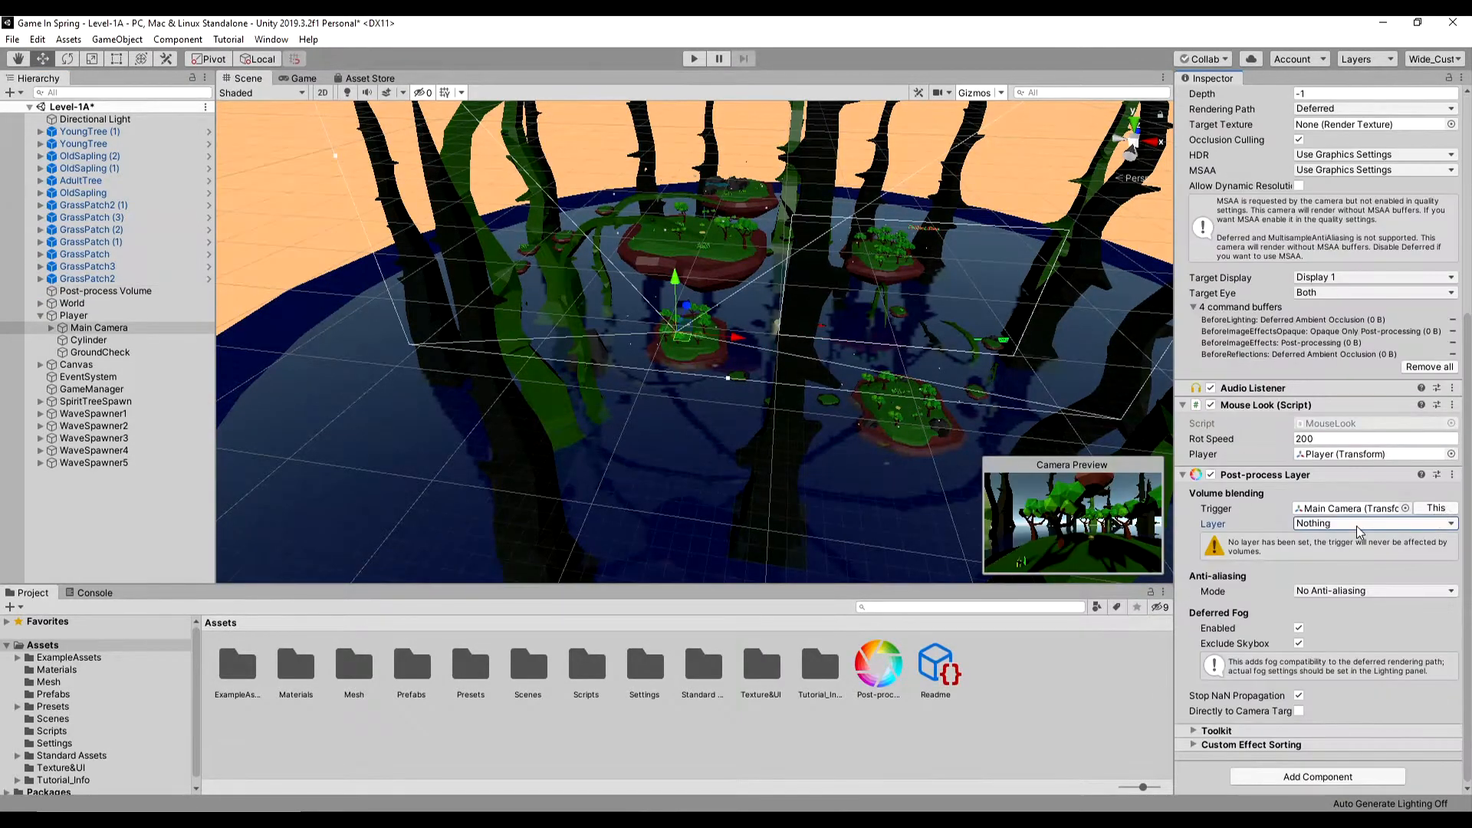
- Set the Main Camera's Post-process Layer to PostProcessing, with Subpixel Morphological Anti-aliasing (SMAA) at High quality
click(1350, 524)
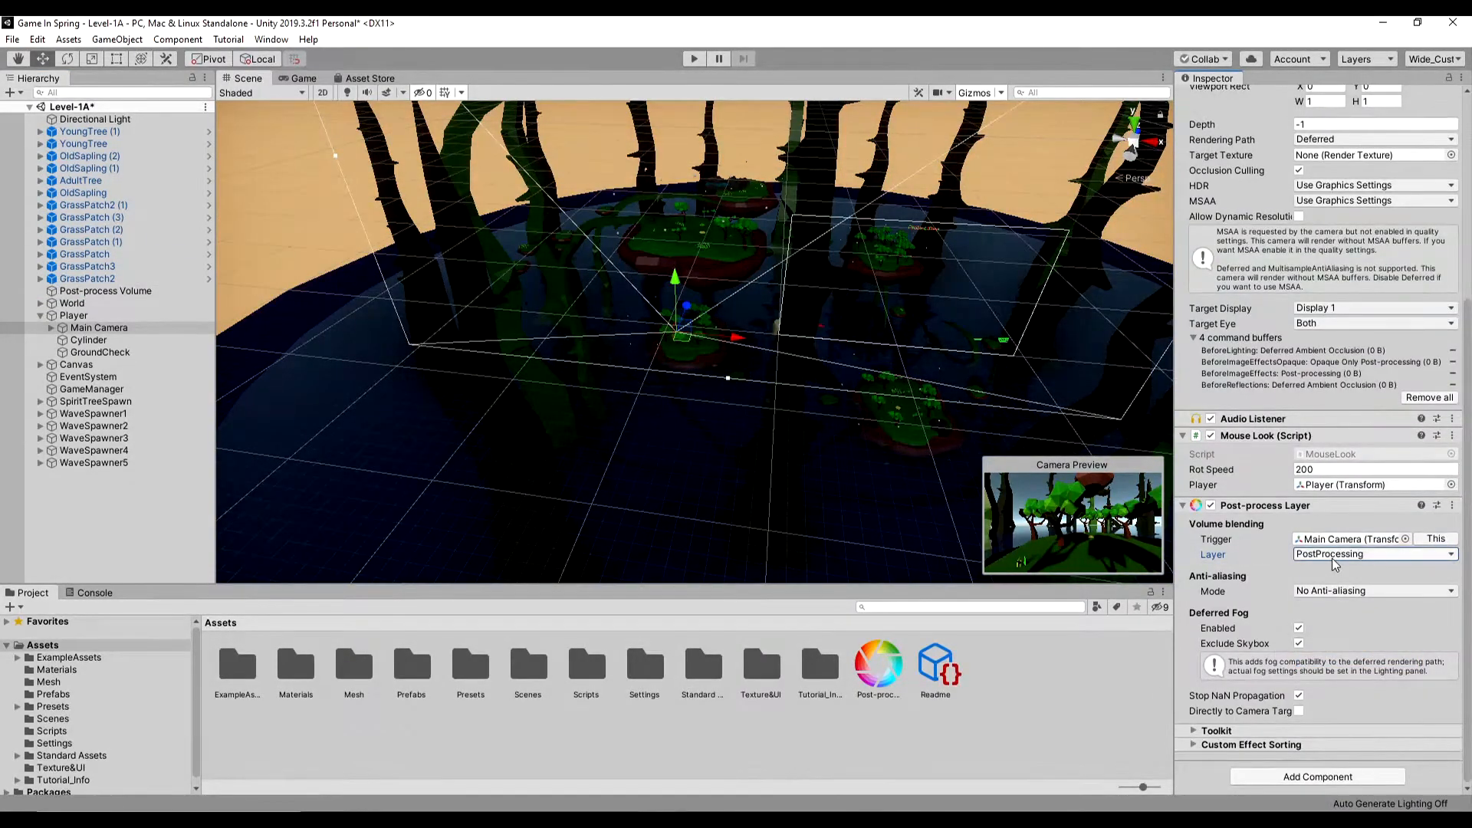
click(1333, 593)
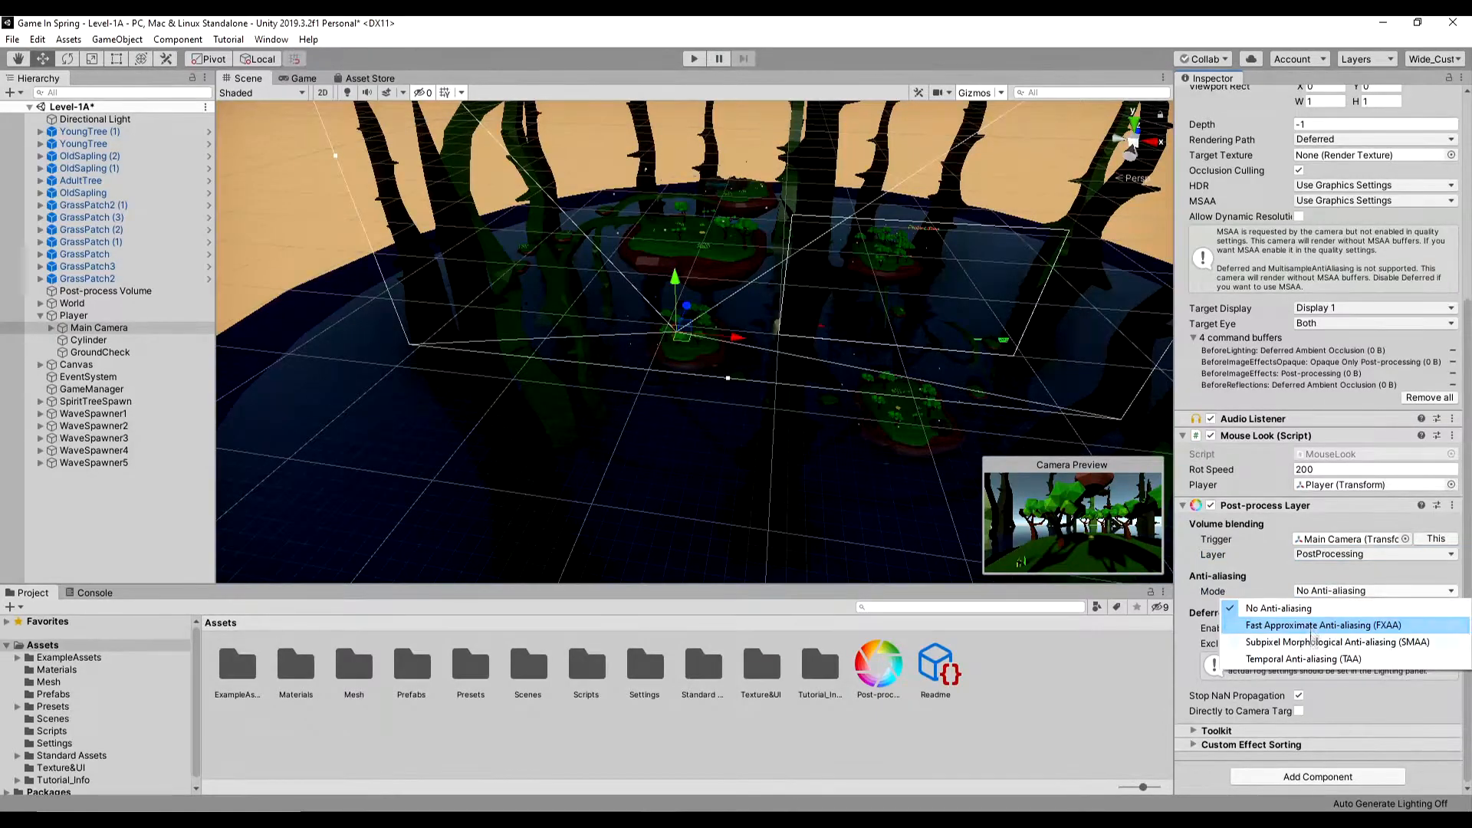
click(1316, 644)
click(1329, 607)
click(1314, 656)
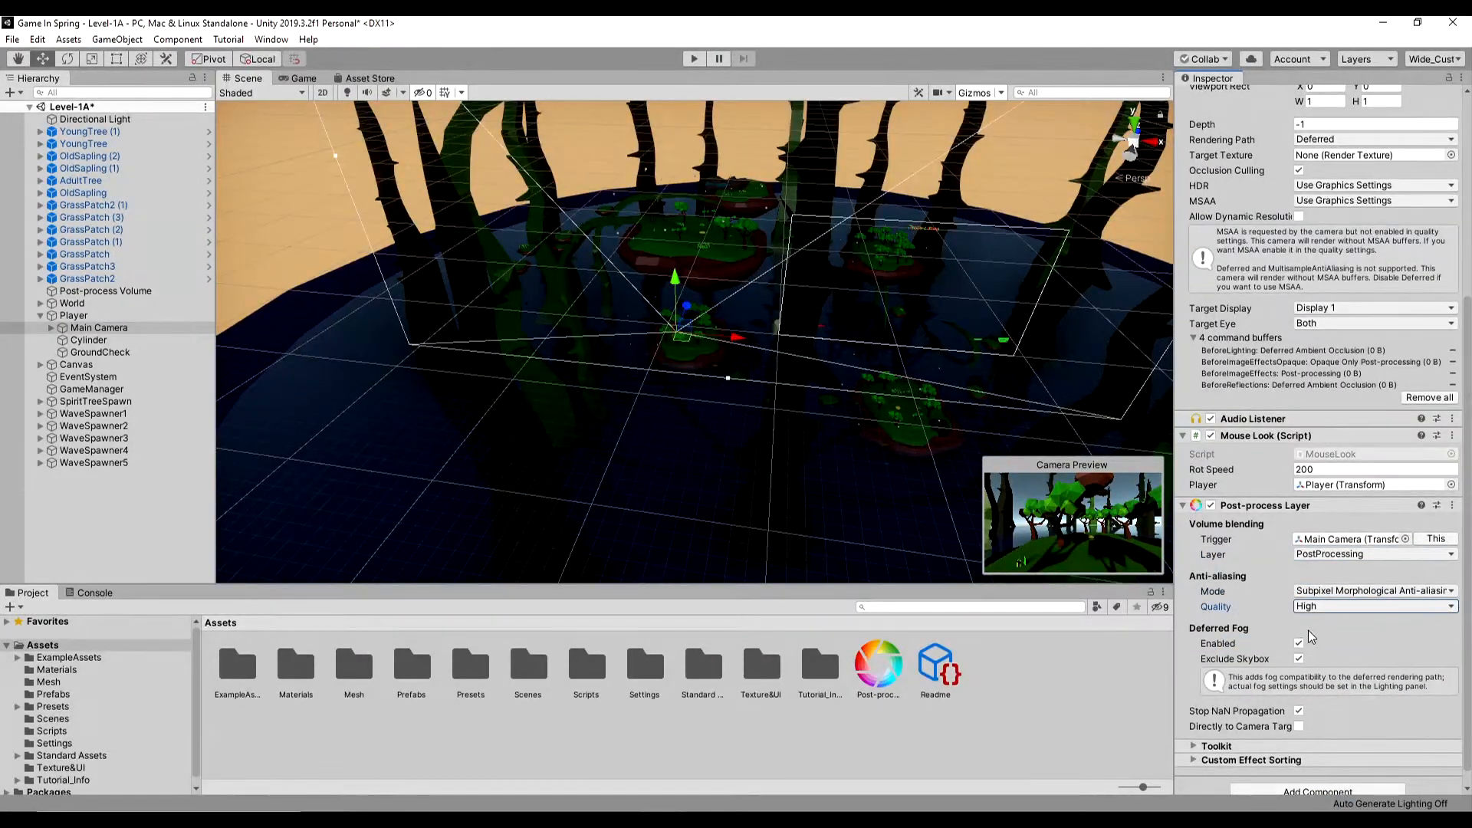
- Add a Post-process Volume component to the Main Camera and assign only that object, without its children, to the PostProcessing layer
scroll(1310, 636, down, 1)
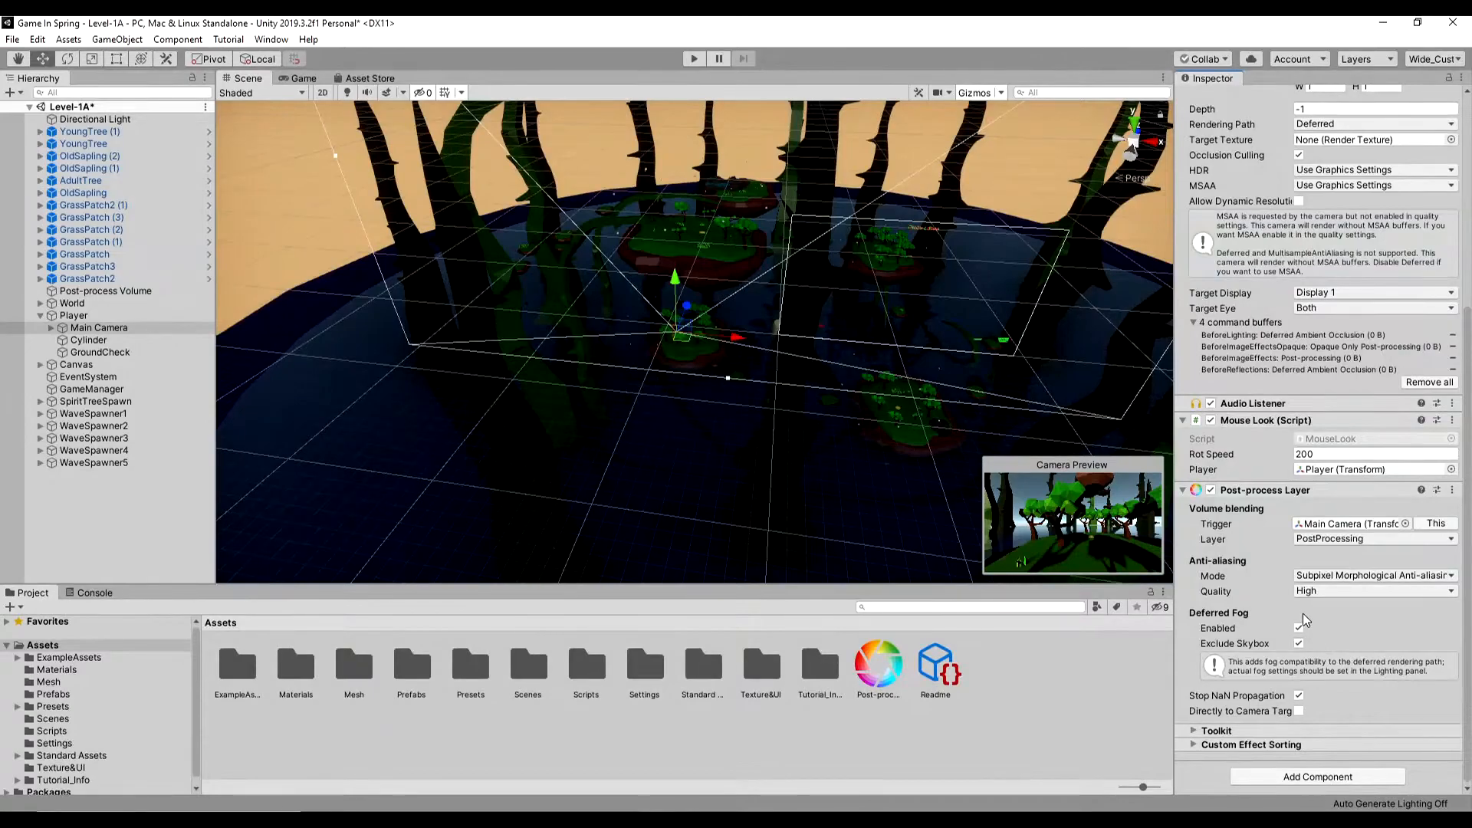
click(1295, 782)
click(1288, 707)
scroll(1319, 491, up, 7)
click(1408, 117)
click(1395, 218)
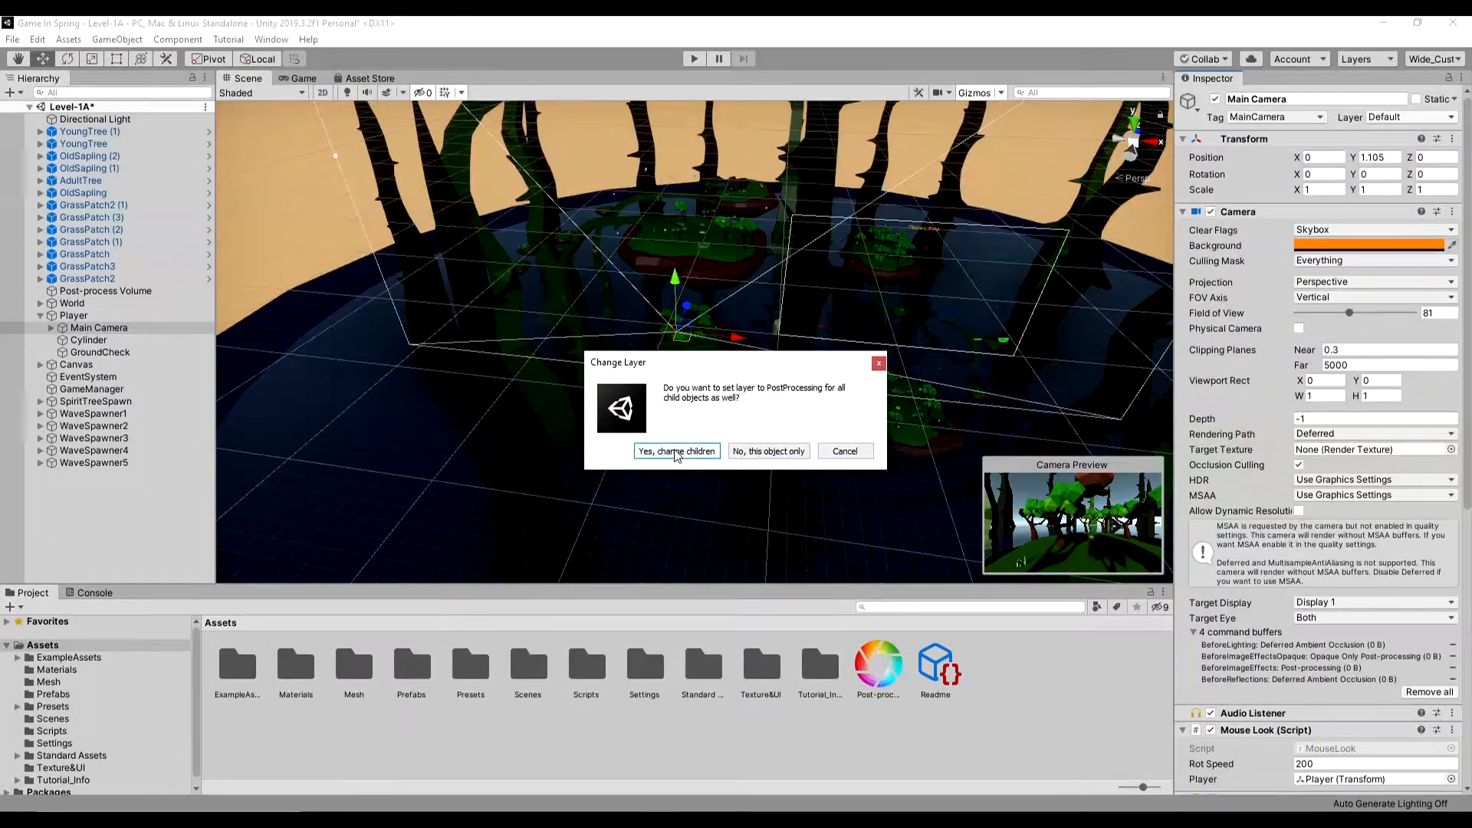
click(747, 452)
- Create a new profile for the Main Camera's Post-process Volume, add the Ambient Occlusion effect, and make the volume global
scroll(1317, 642, down, 10)
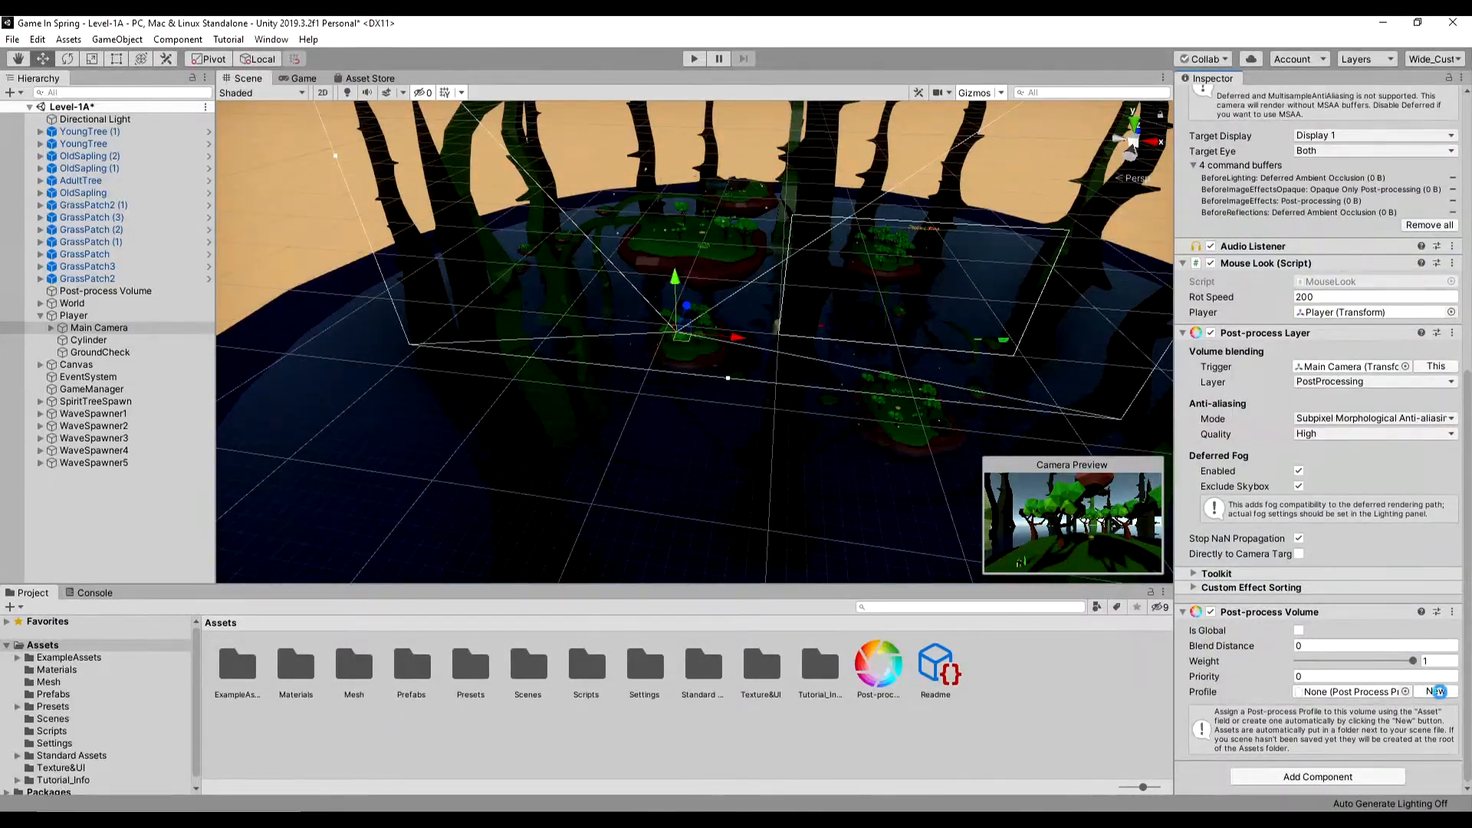
click(1439, 692)
click(1317, 758)
mouse_move(1327, 764)
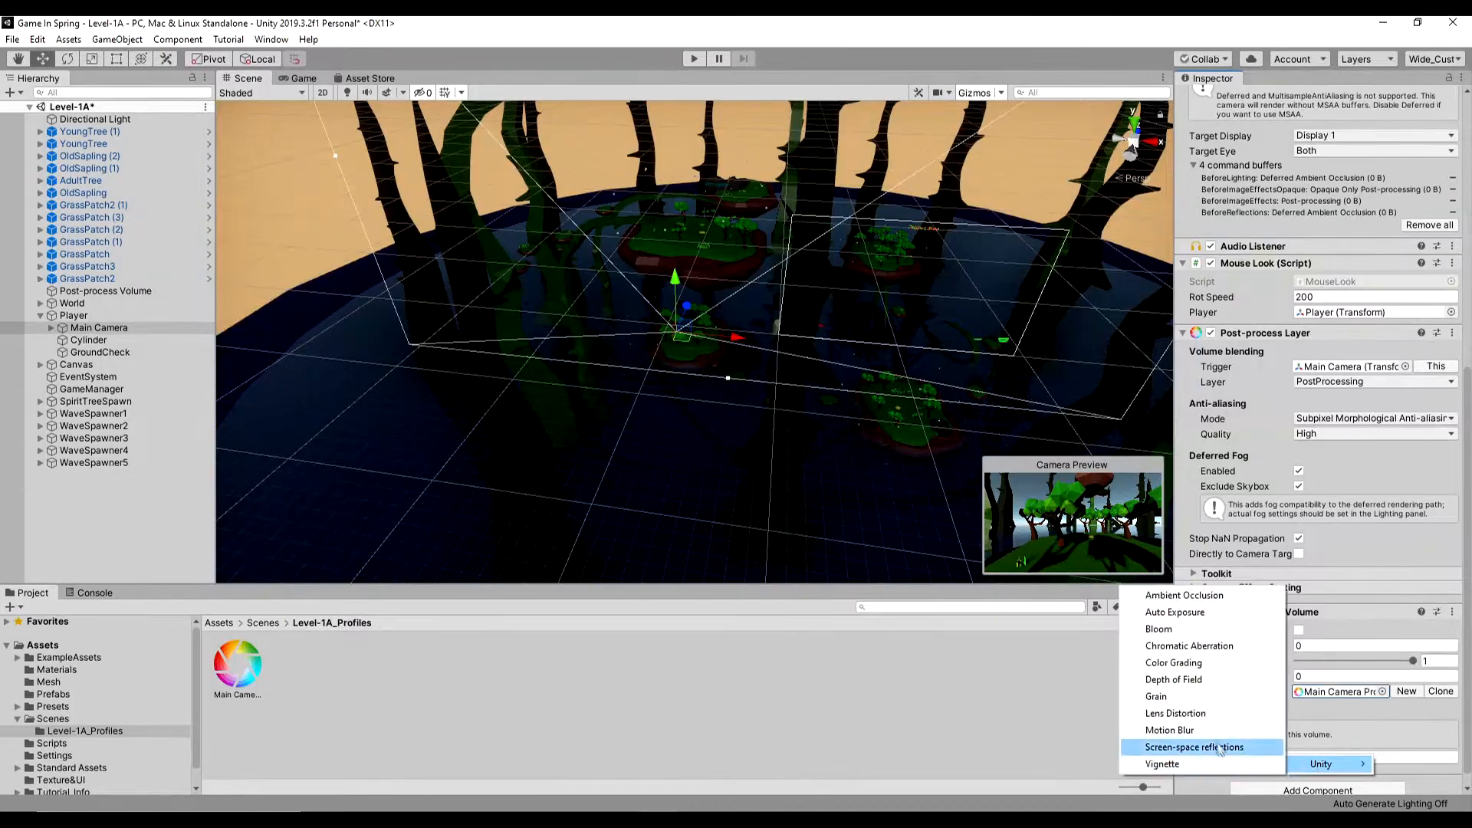
click(1202, 596)
scroll(1288, 646, down, 3)
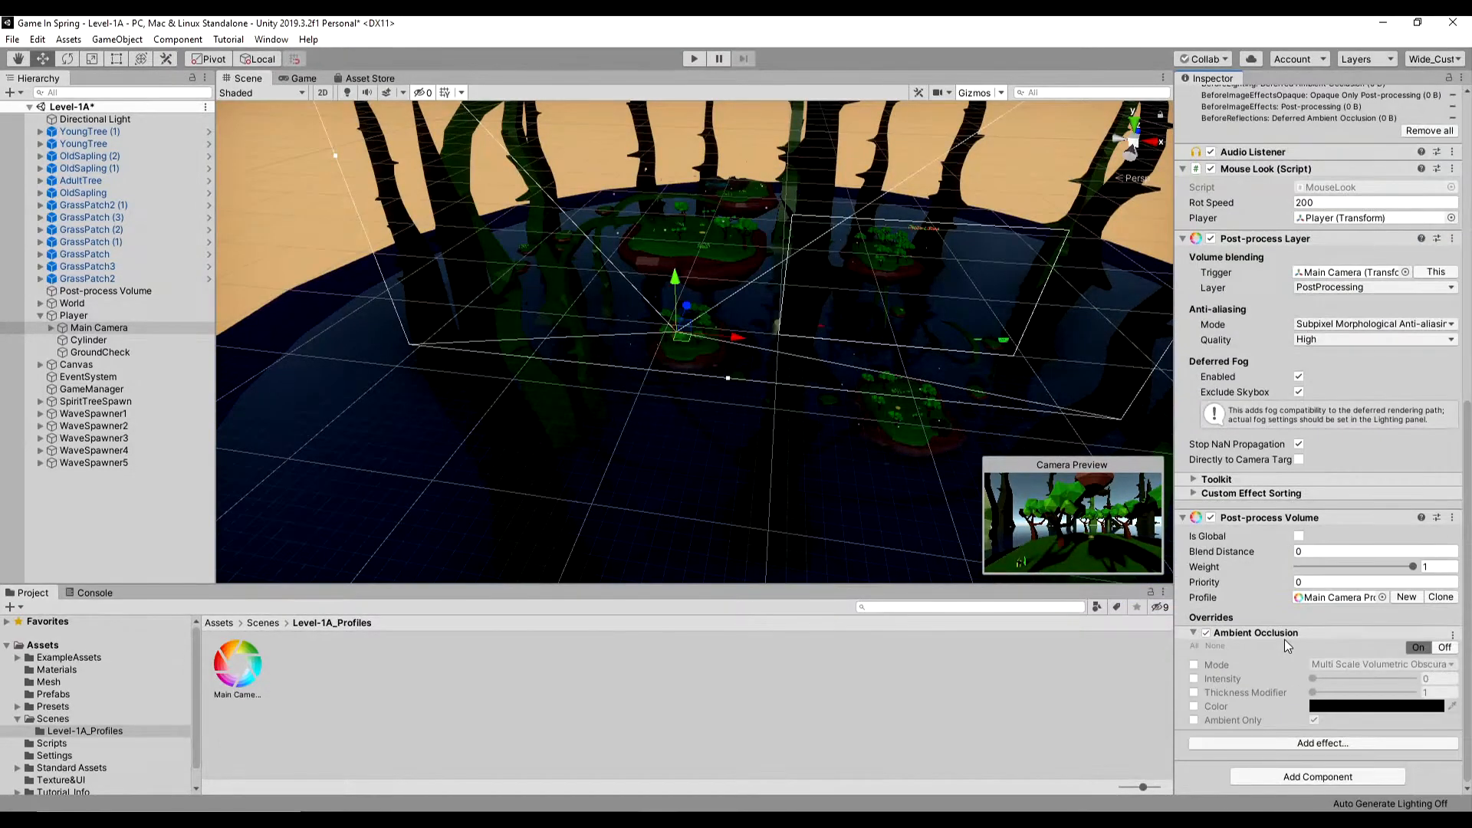
click(1299, 536)
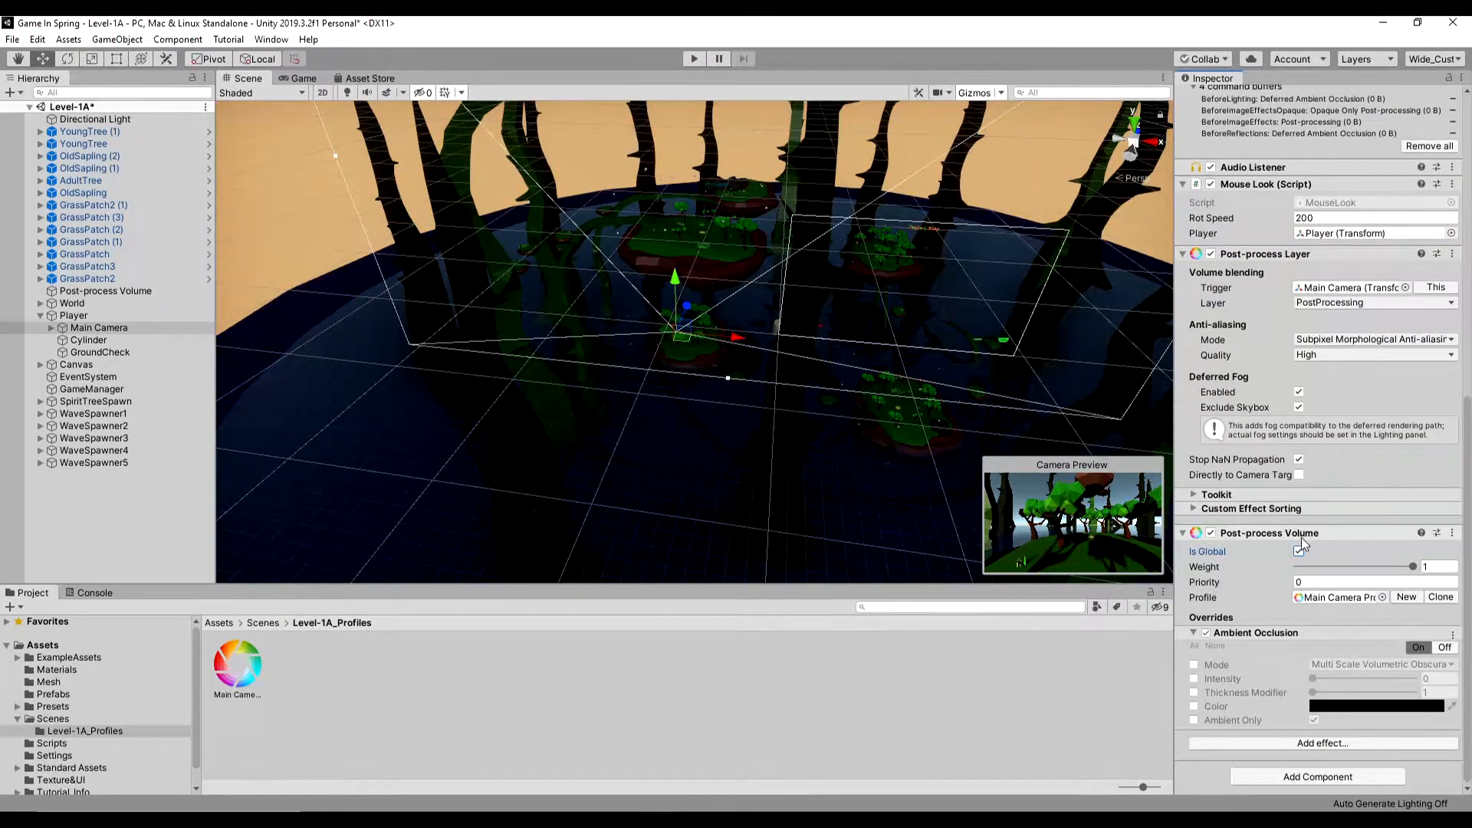
- Enable the Ambient Occlusion overrides, including Intensity, Thickness Modifier, Color and Ambient Only, and try different Intensity and Thickness Modifier values
click(1194, 679)
click(1194, 692)
click(1194, 707)
click(1194, 720)
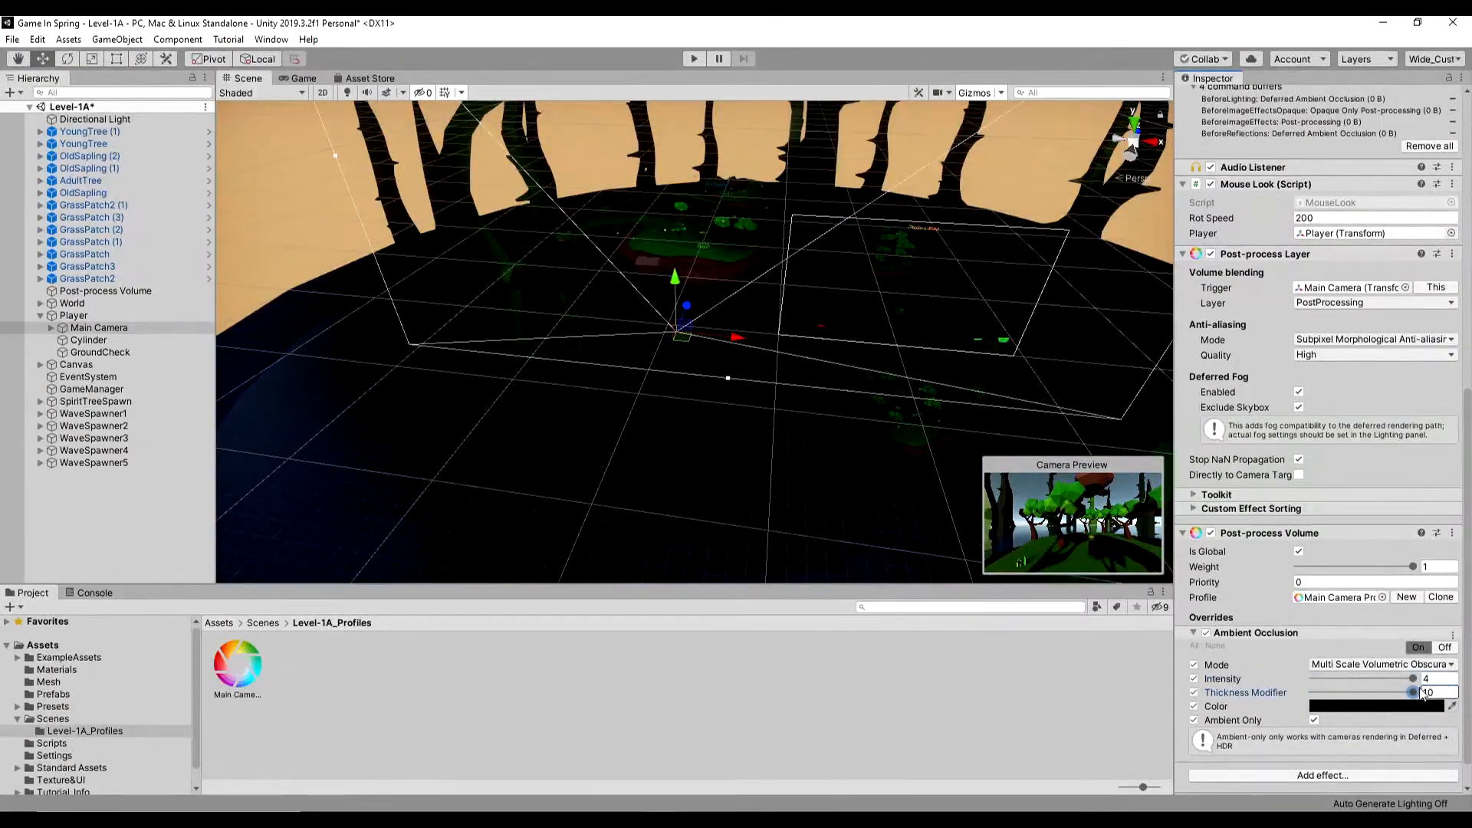
drag(1413, 680, 1309, 680)
drag(1414, 693, 1371, 698)
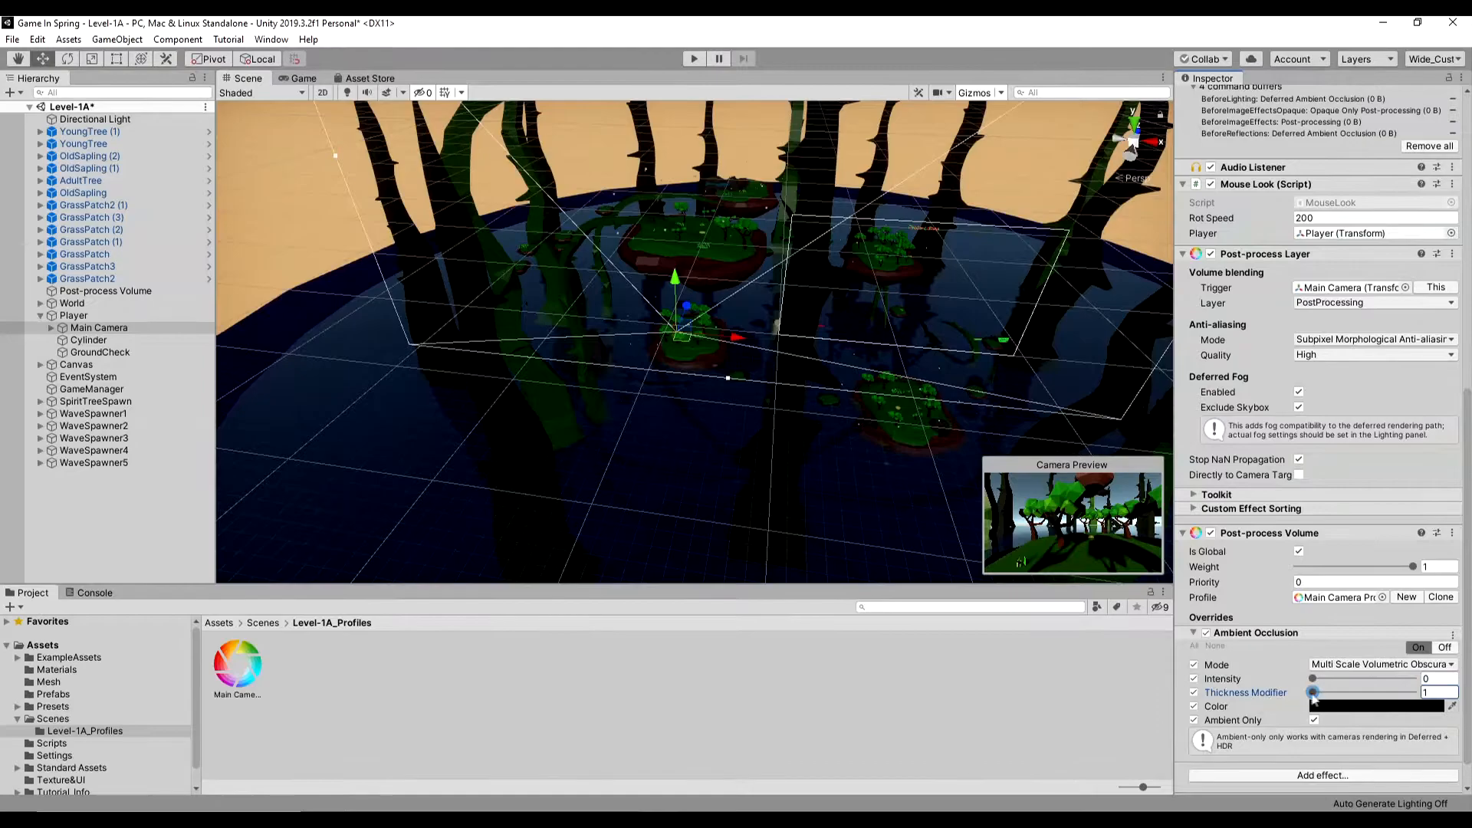
- Change the Ambient Occlusion color to pale yellow, FFE5A0
click(1357, 707)
click(1259, 486)
click(1342, 467)
click(1285, 484)
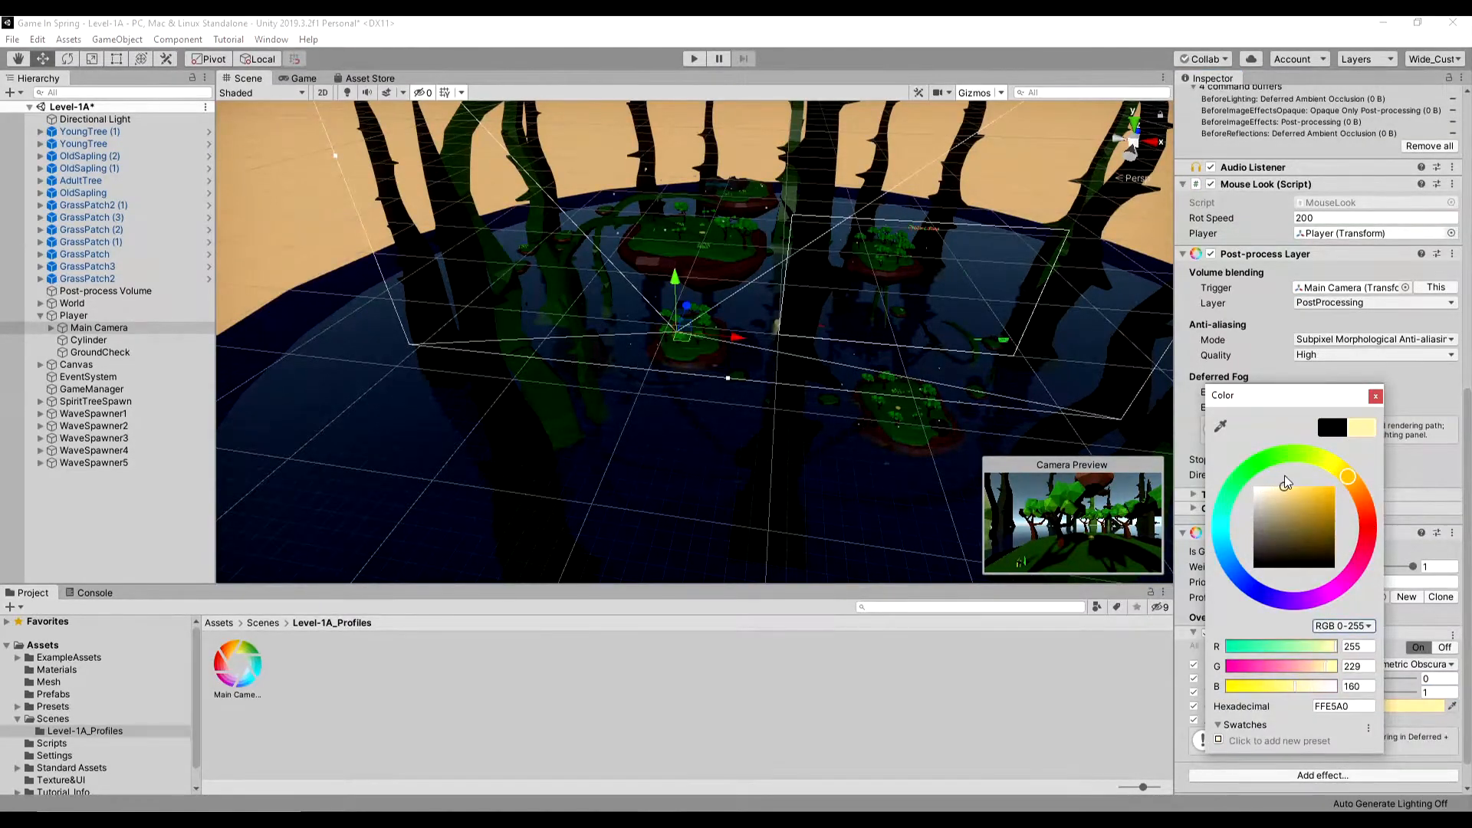
click(1377, 395)
- Set the Bloom Intensity to 1 and its Dirtiness Intensity to 1.03, and add the Depth of Field effect to the volume
click(1335, 574)
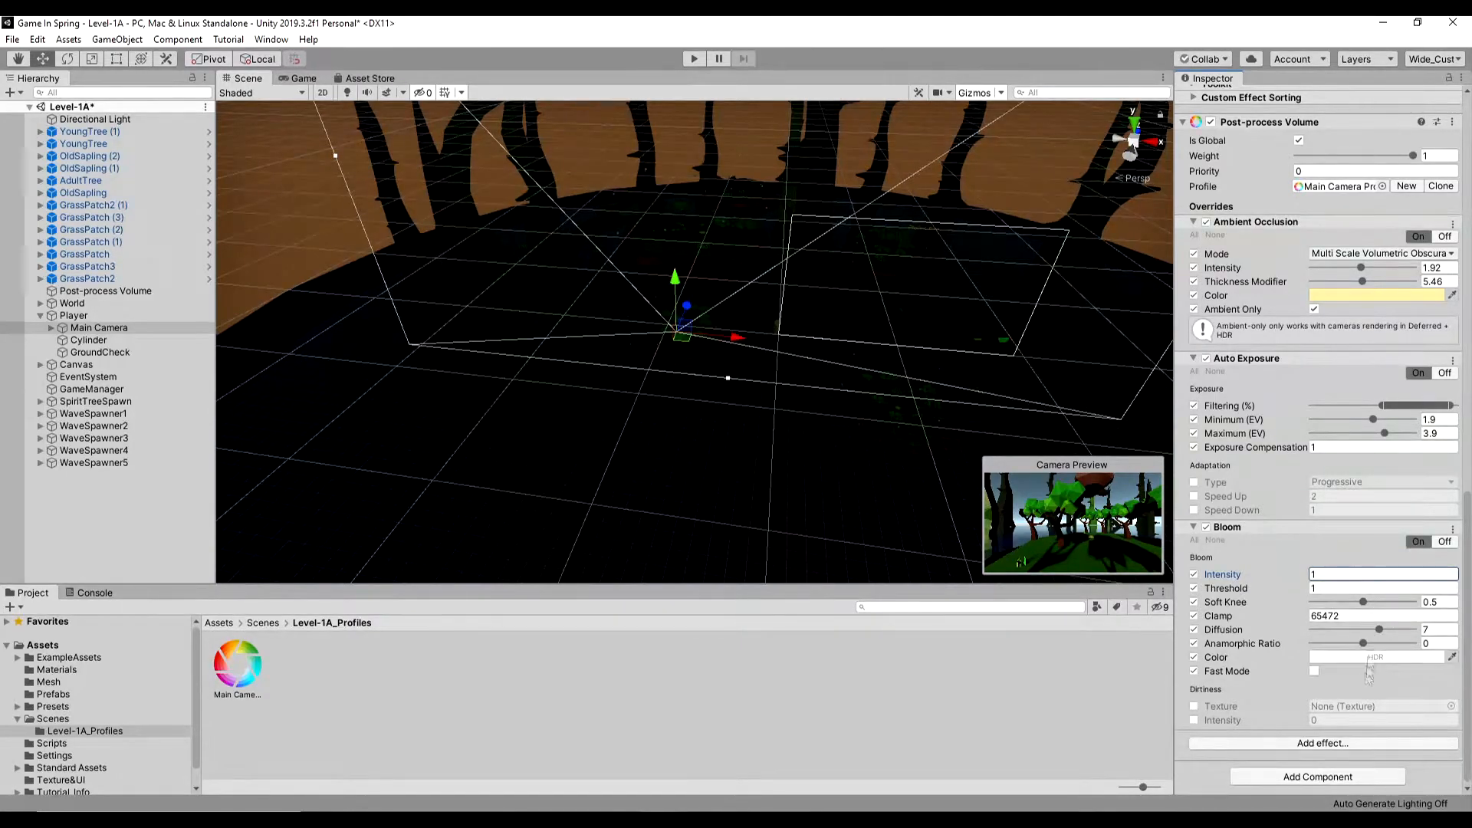
drag(1406, 722, 1335, 721)
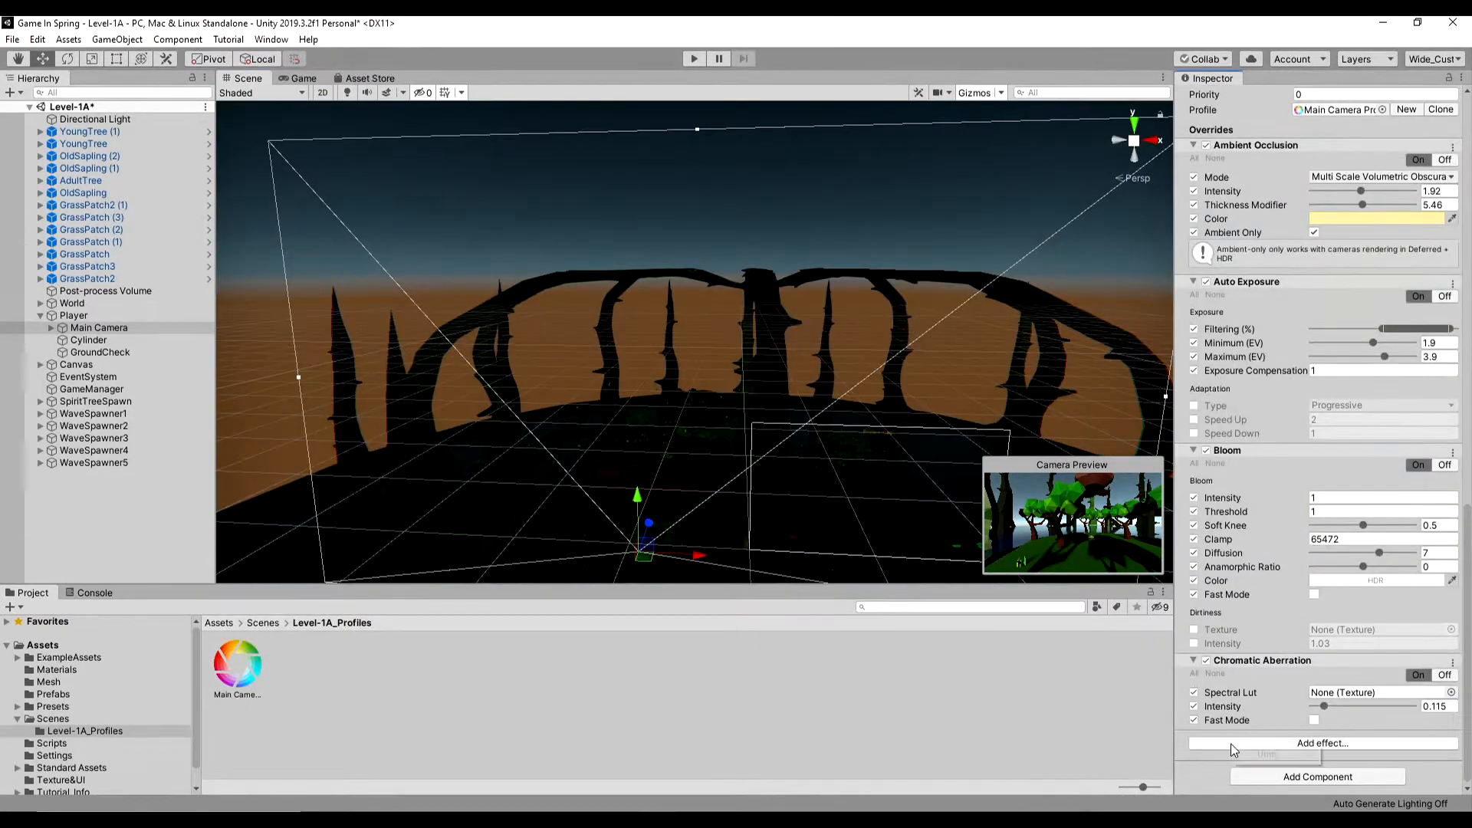
click(1230, 743)
click(1150, 667)
scroll(1206, 470, down, 5)
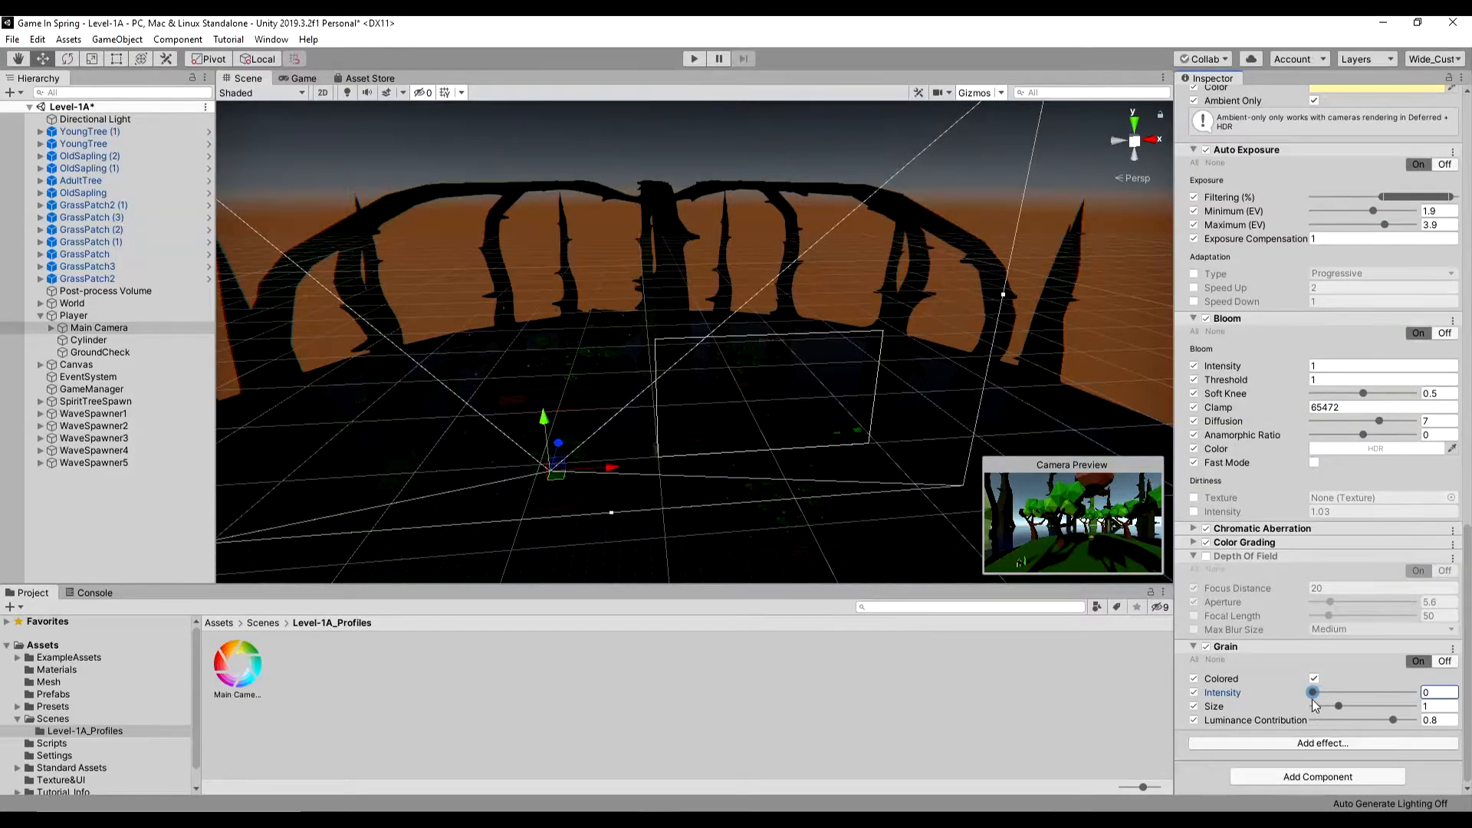
- Add the Lens Distortion, Motion Blur, Screen Space Reflections and Vignette effects to the Main Camera's Post-process Volume
click(1279, 749)
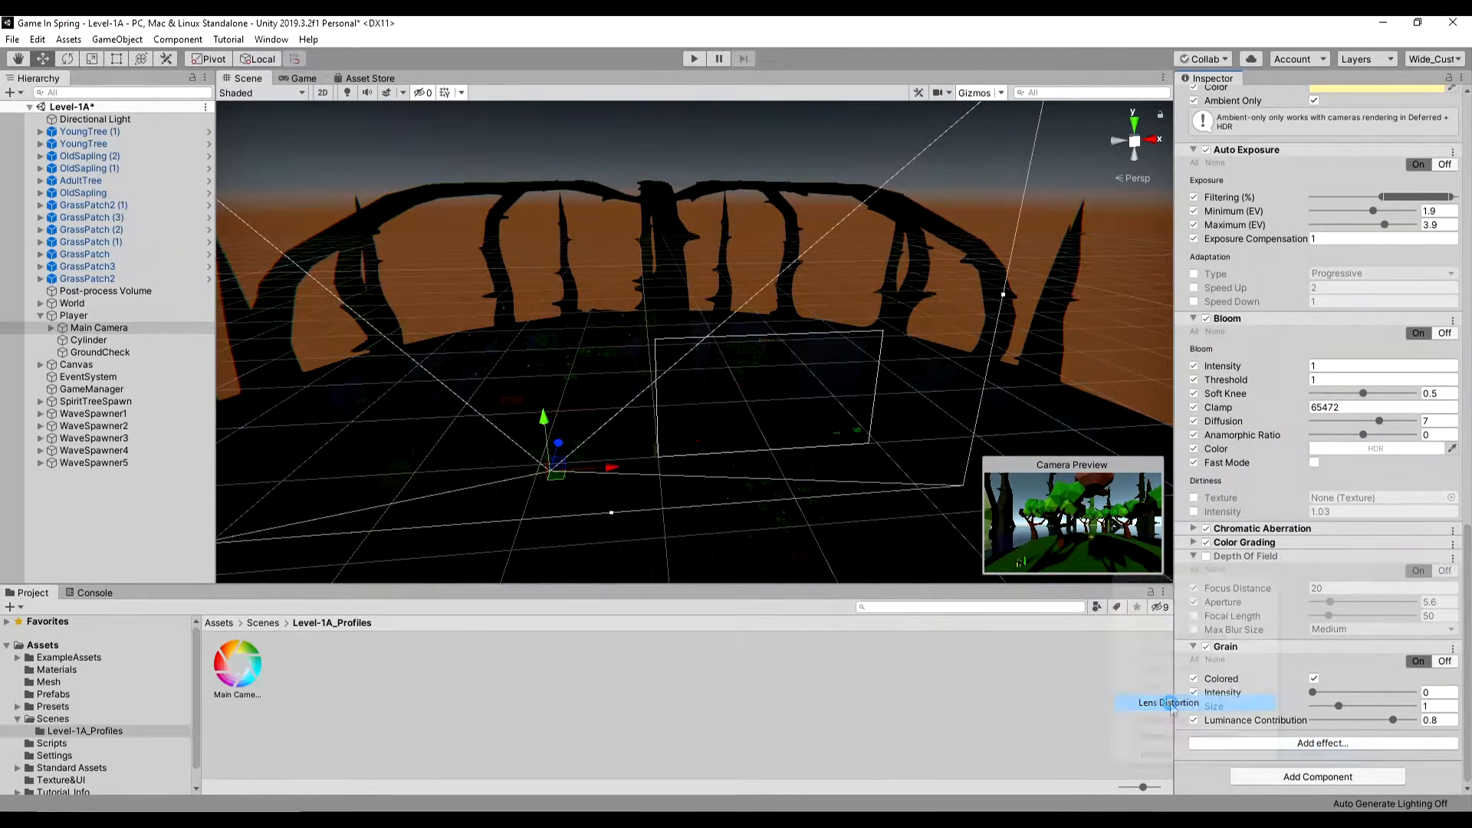
click(1181, 701)
scroll(1212, 659, down, 4)
click(1193, 600)
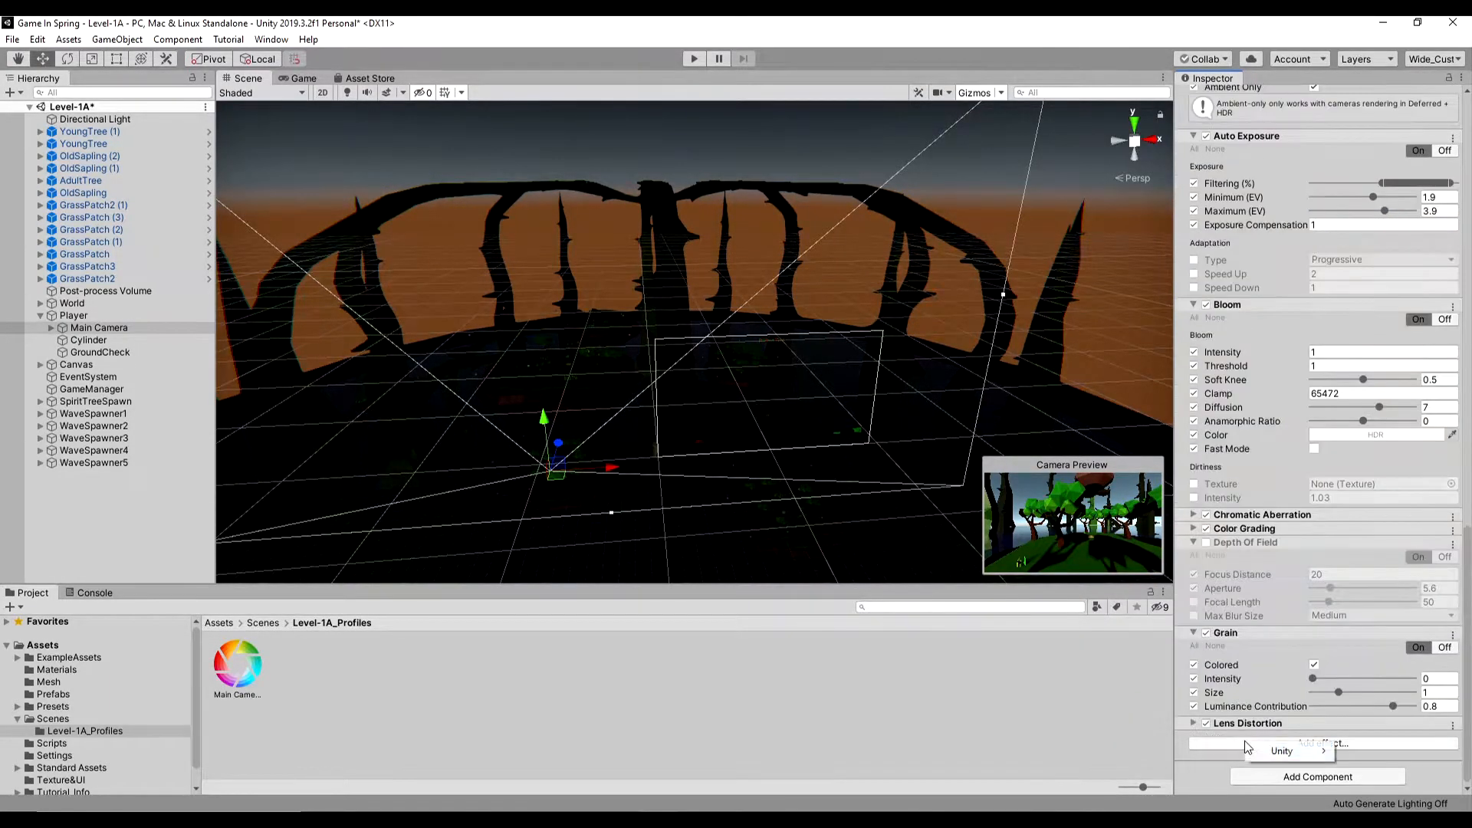
click(1247, 745)
mouse_move(1264, 756)
click(1211, 718)
scroll(1273, 718, down, 1)
click(1229, 744)
- Play-test the level briefly and disable the Vignette and Motion Blur effects on the Main Camera's volume
click(697, 55)
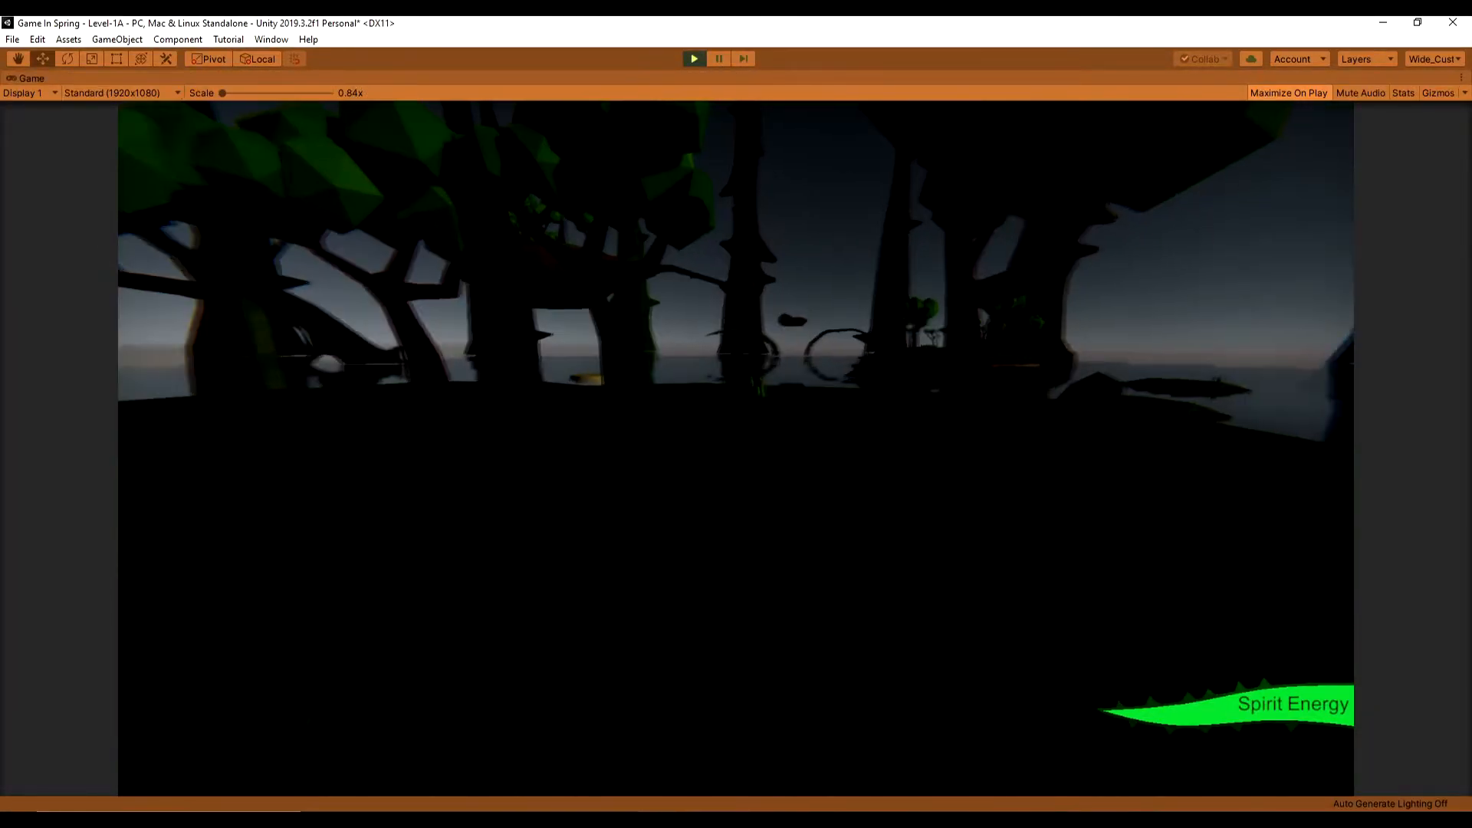
click(693, 60)
scroll(1219, 690, down, 10)
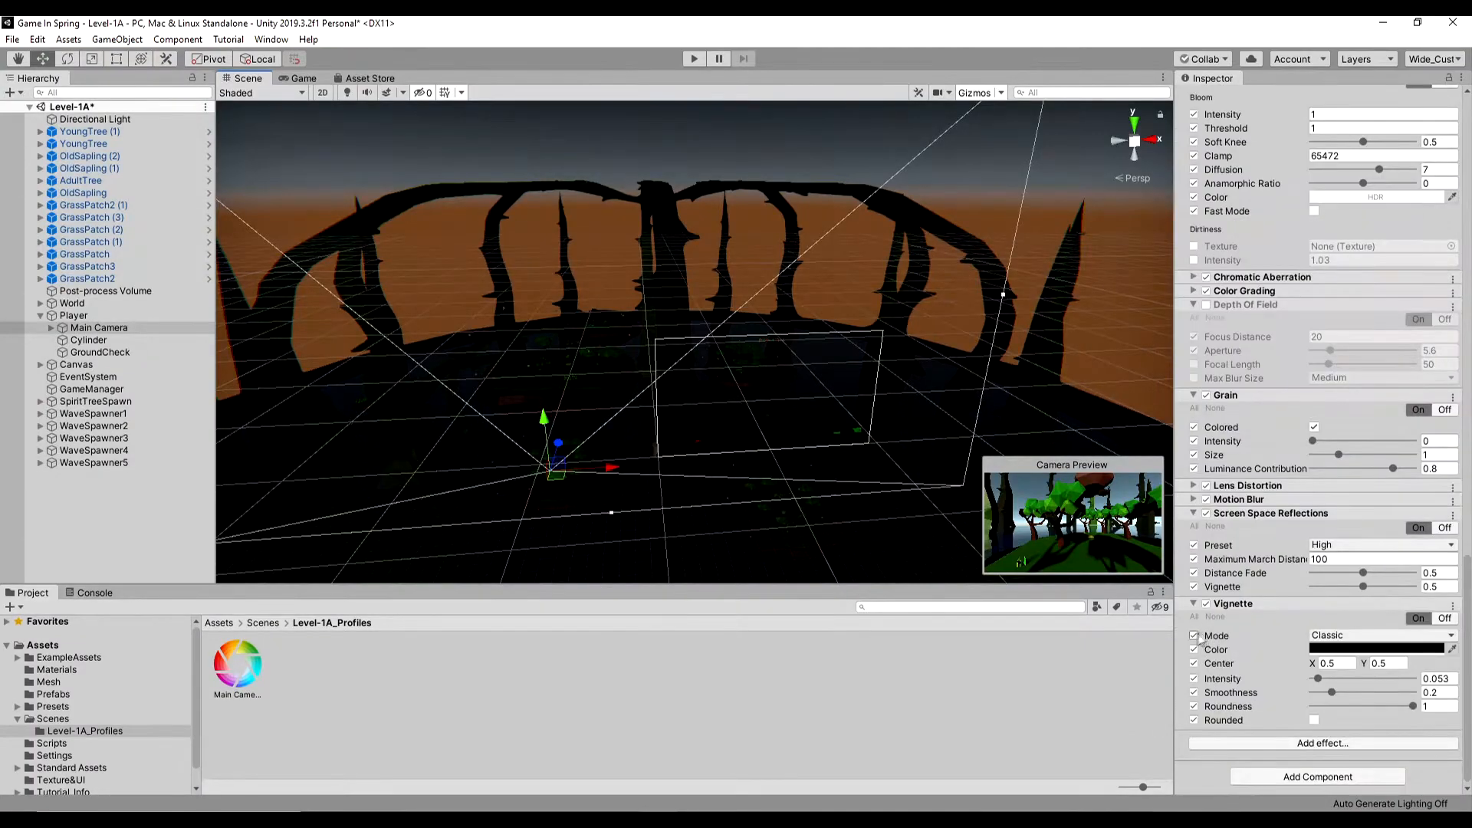
click(1195, 605)
click(1194, 633)
click(1207, 695)
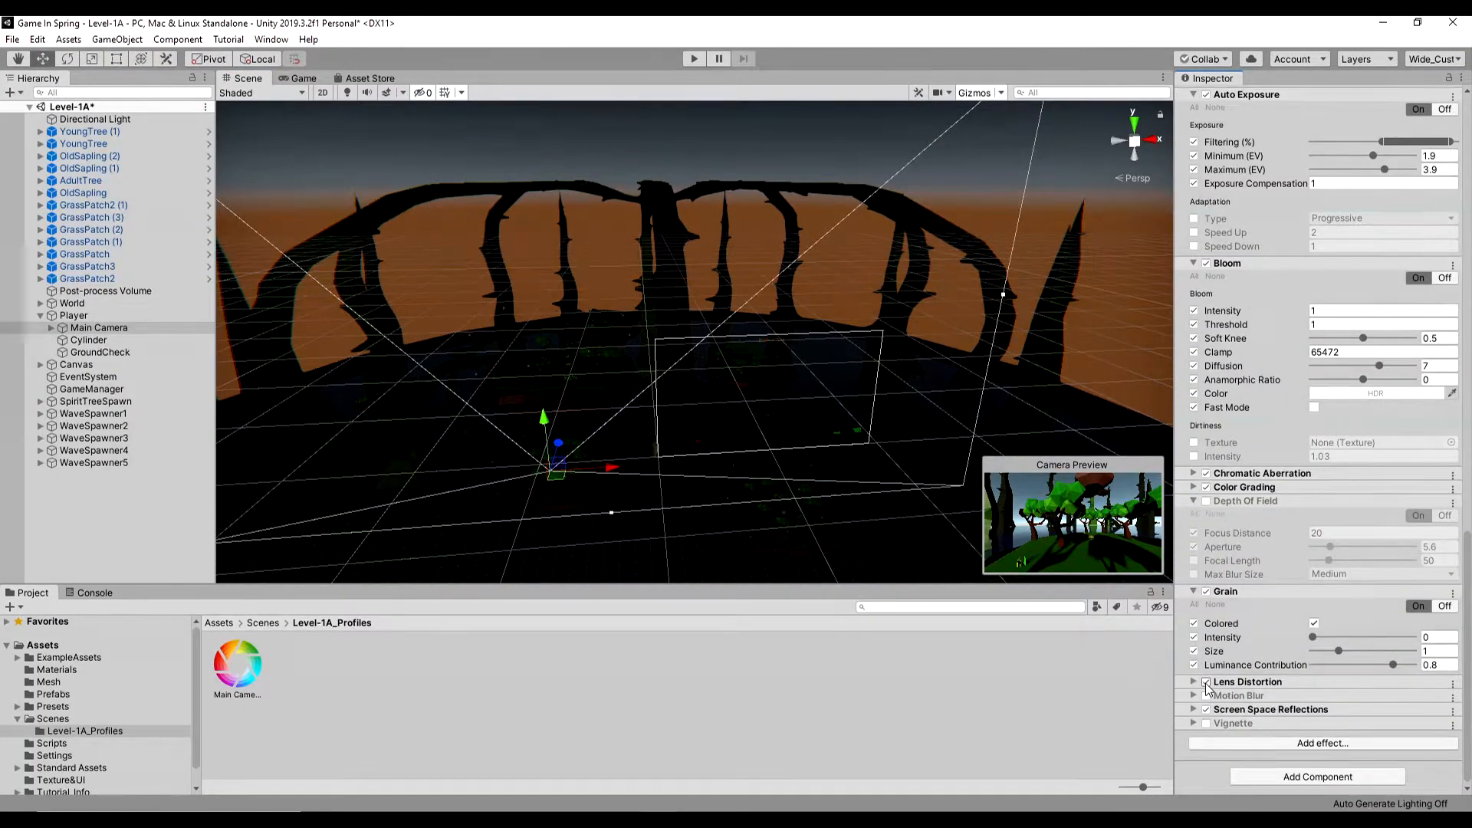
- Play-test the level repeatedly to compare the look of the lighting and post-processing settings
click(694, 59)
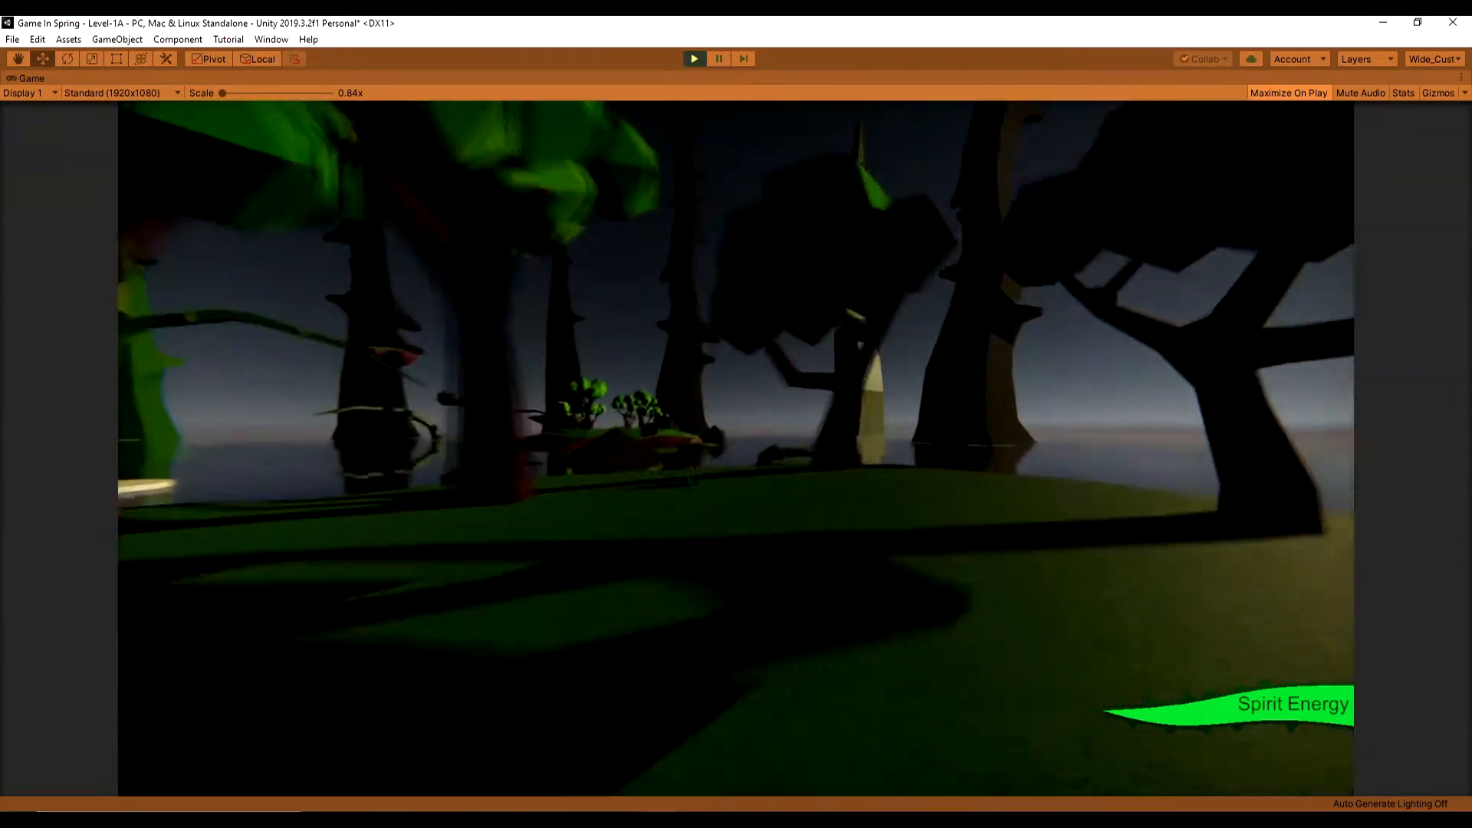
click(690, 58)
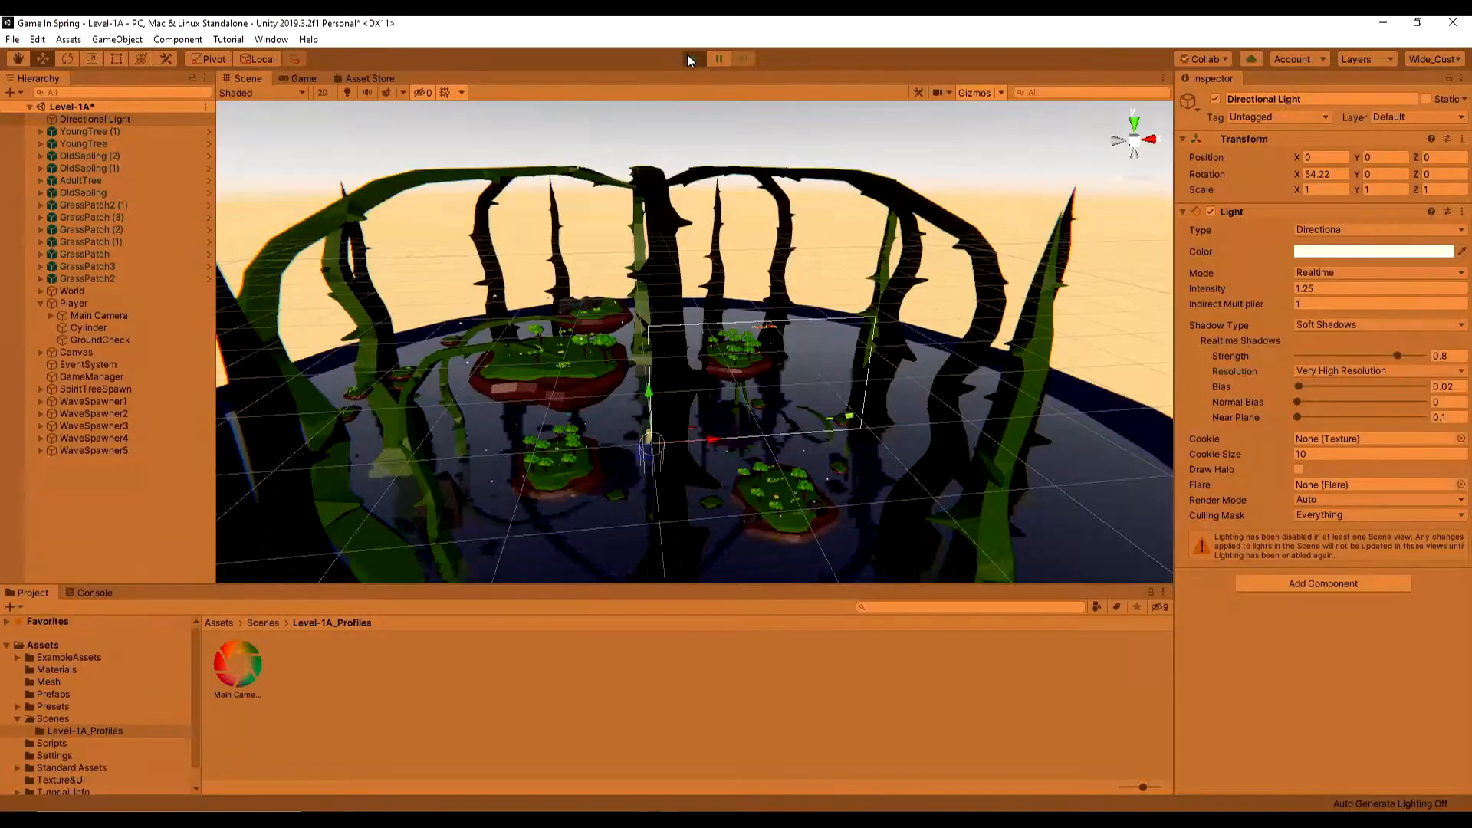
click(689, 57)
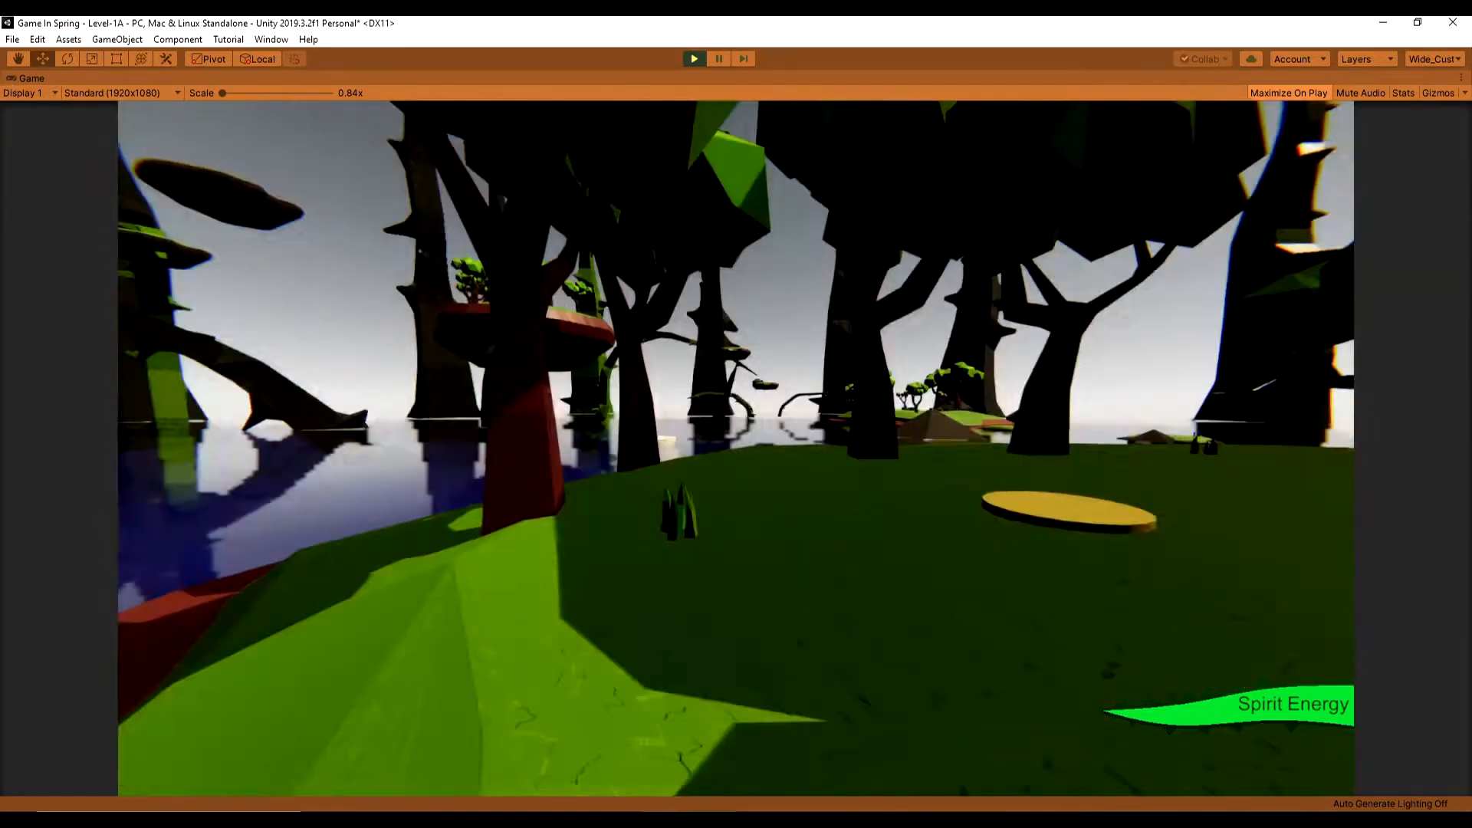
click(693, 60)
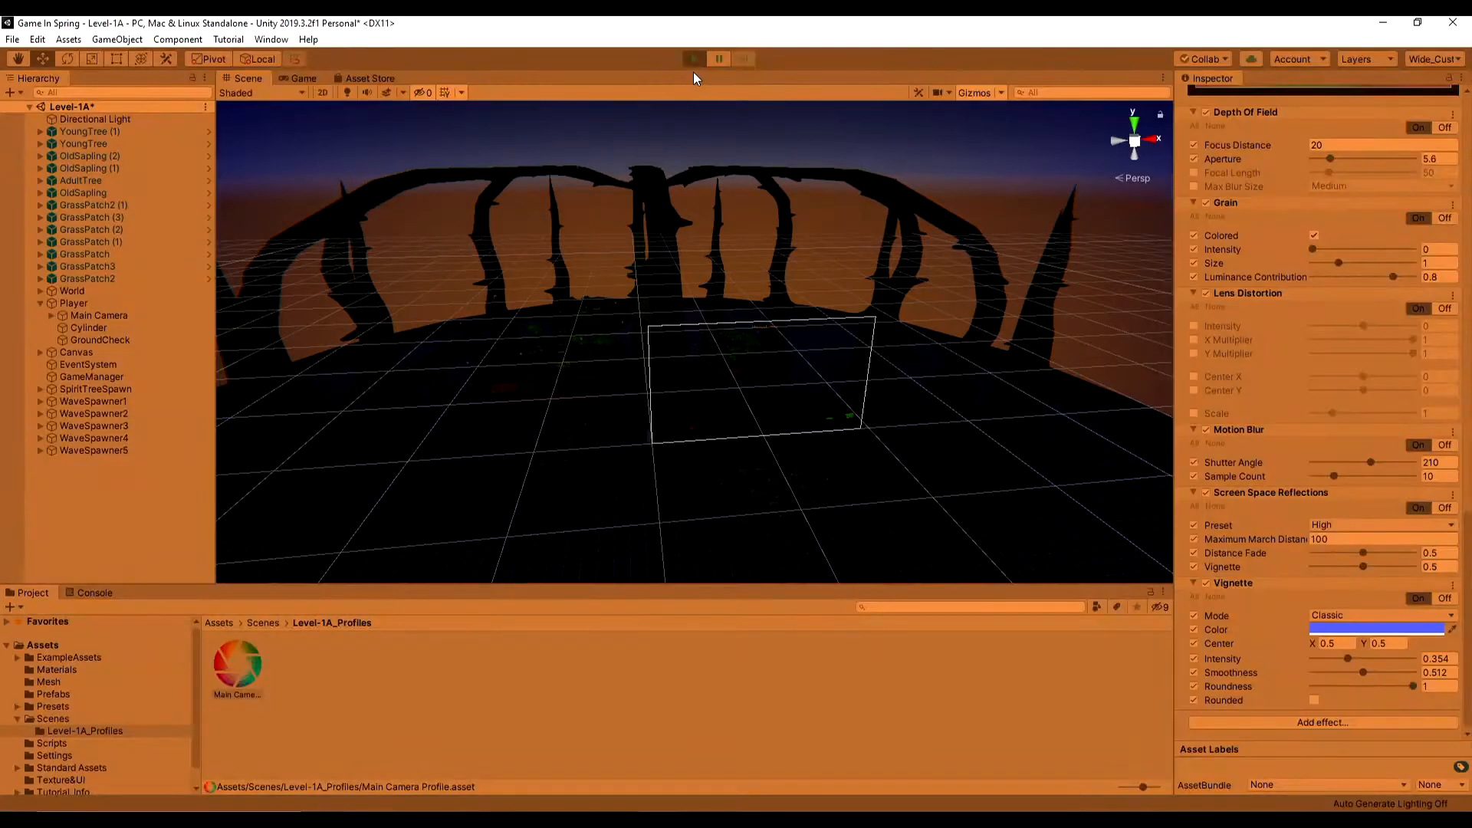
click(694, 59)
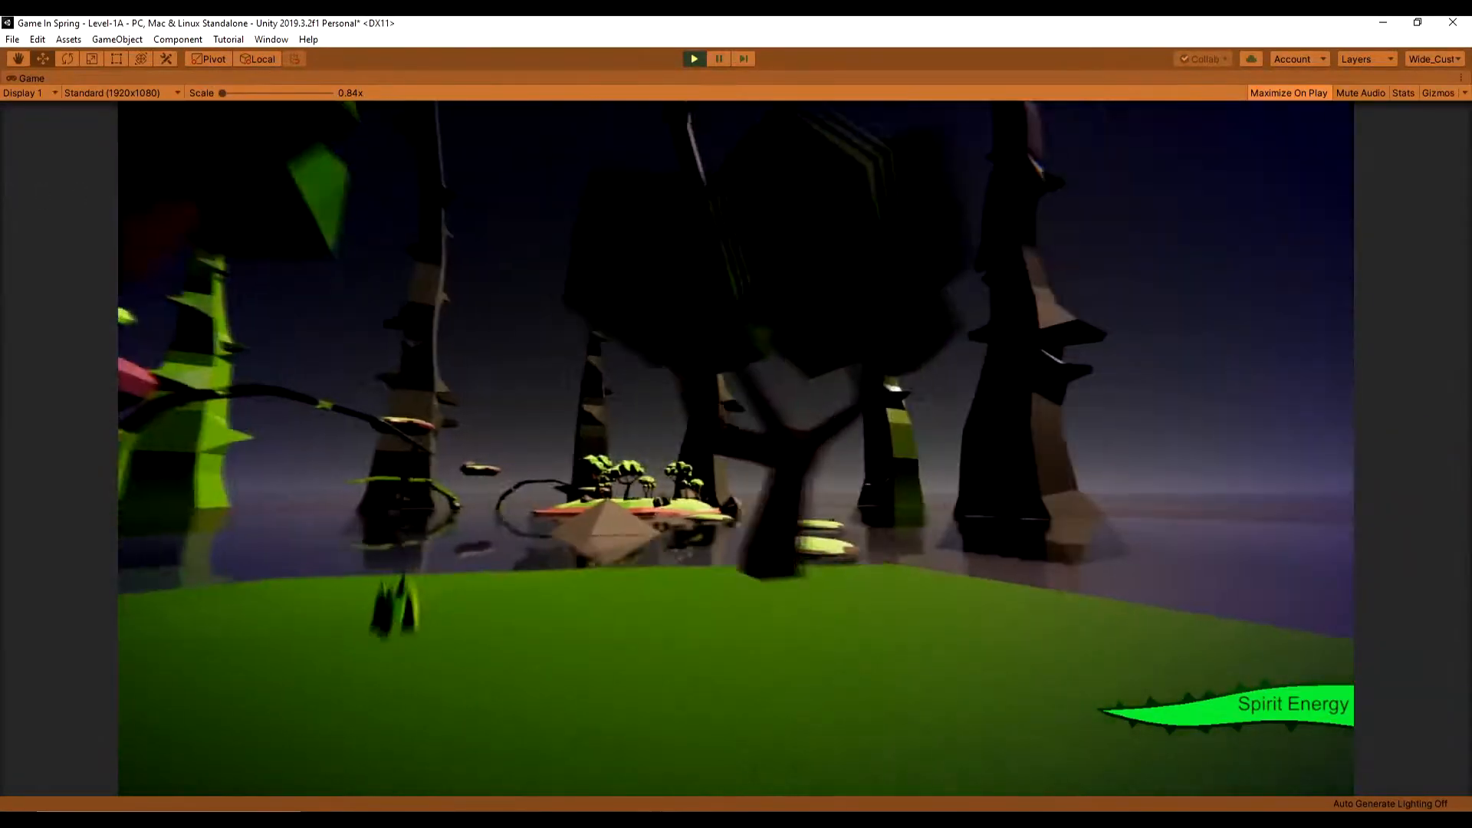
click(693, 60)
click(691, 60)
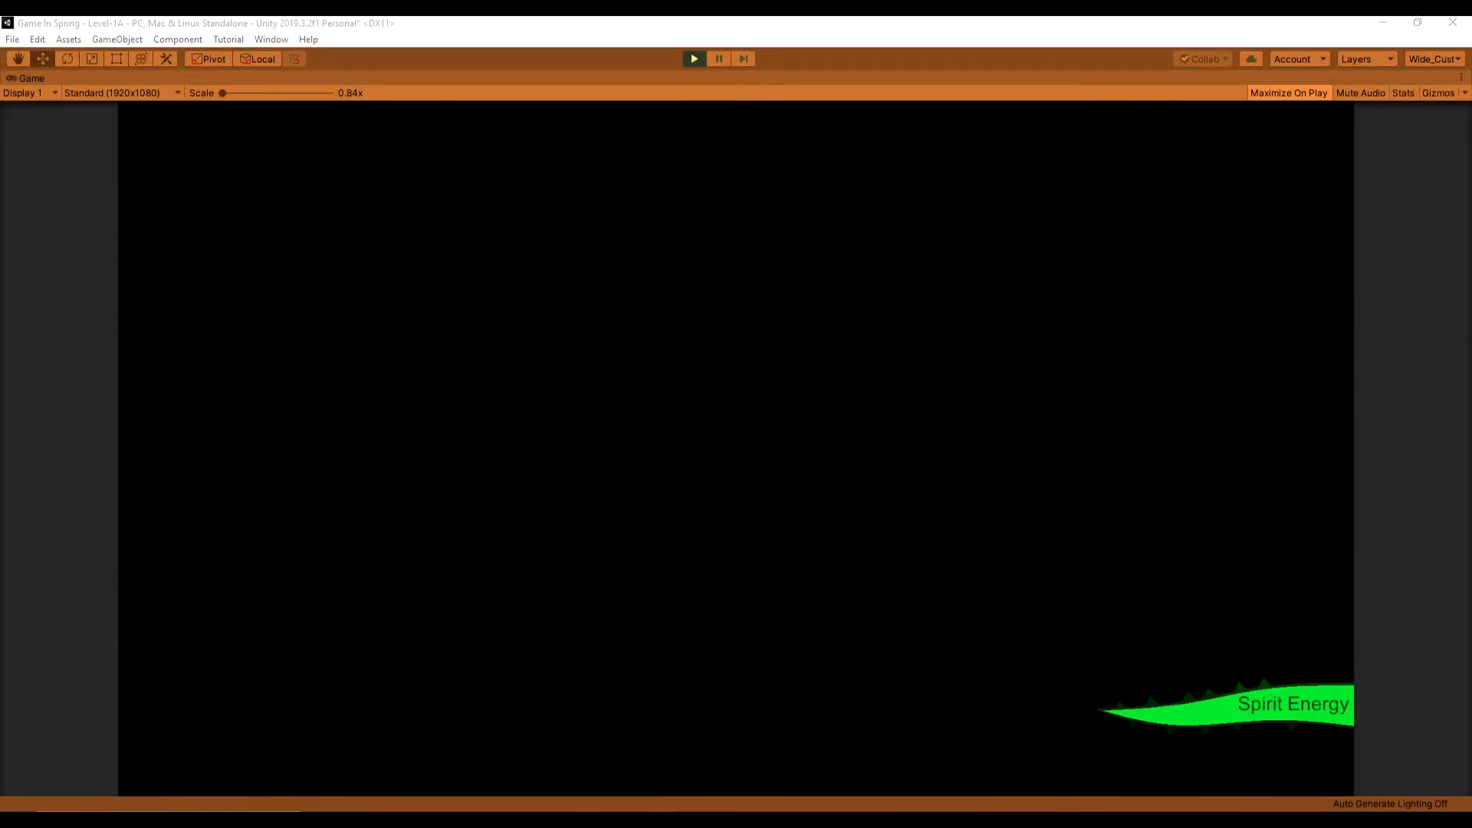
key(ctrl+p)
- Select the skybox side images in the Texture&UI folder and review their Texture Shape and Texture Type import options
click(233, 672)
ctrl+click(477, 667)
ctrl+click(537, 667)
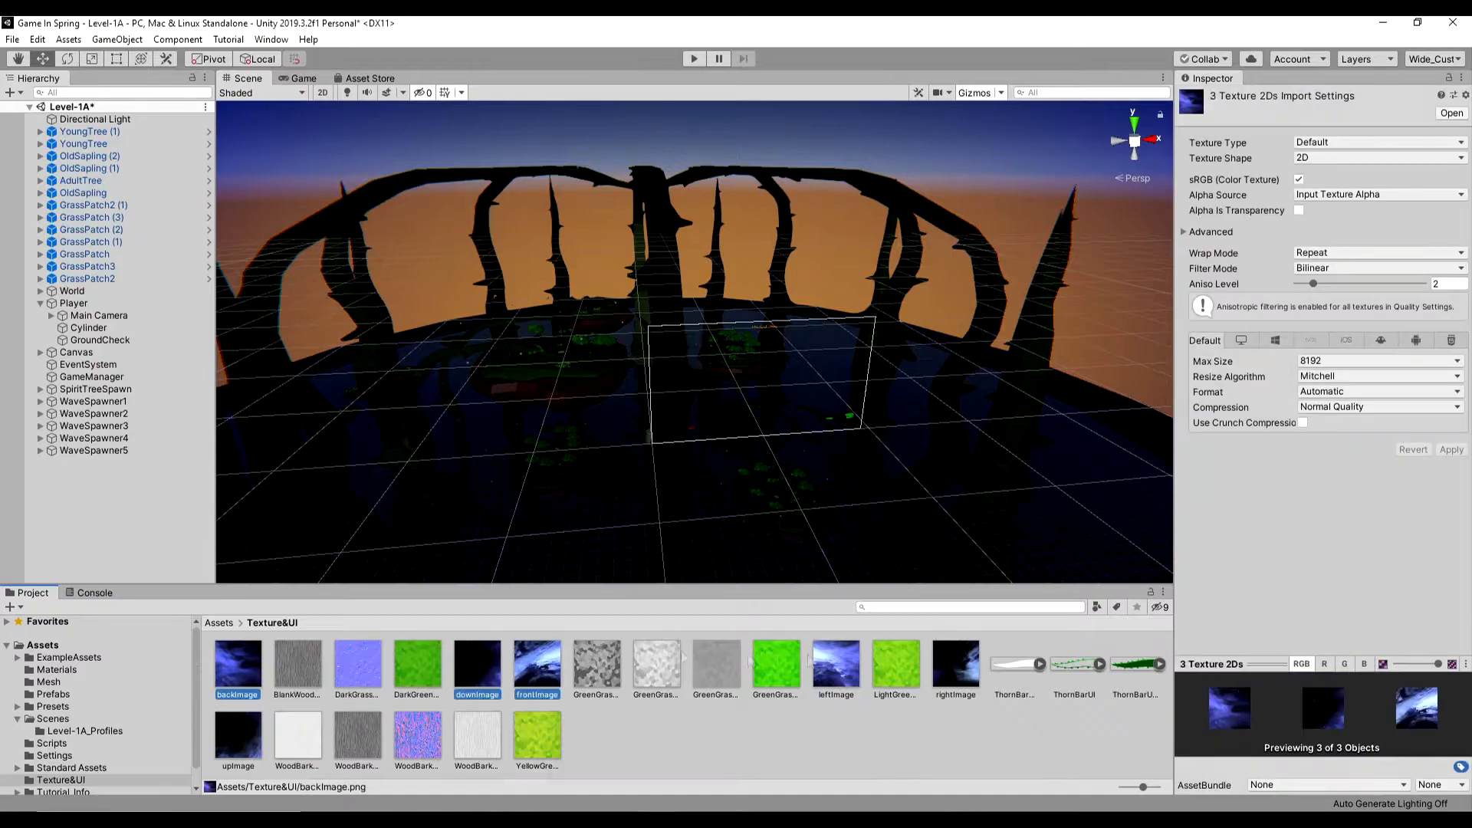
ctrl+click(836, 667)
ctrl+click(956, 667)
click(1354, 161)
click(1356, 161)
click(1356, 144)
- Assign the front, back, left, right, up and down images to the matching sides of the 6 Sided Skybox material
drag(955, 668, 1440, 318)
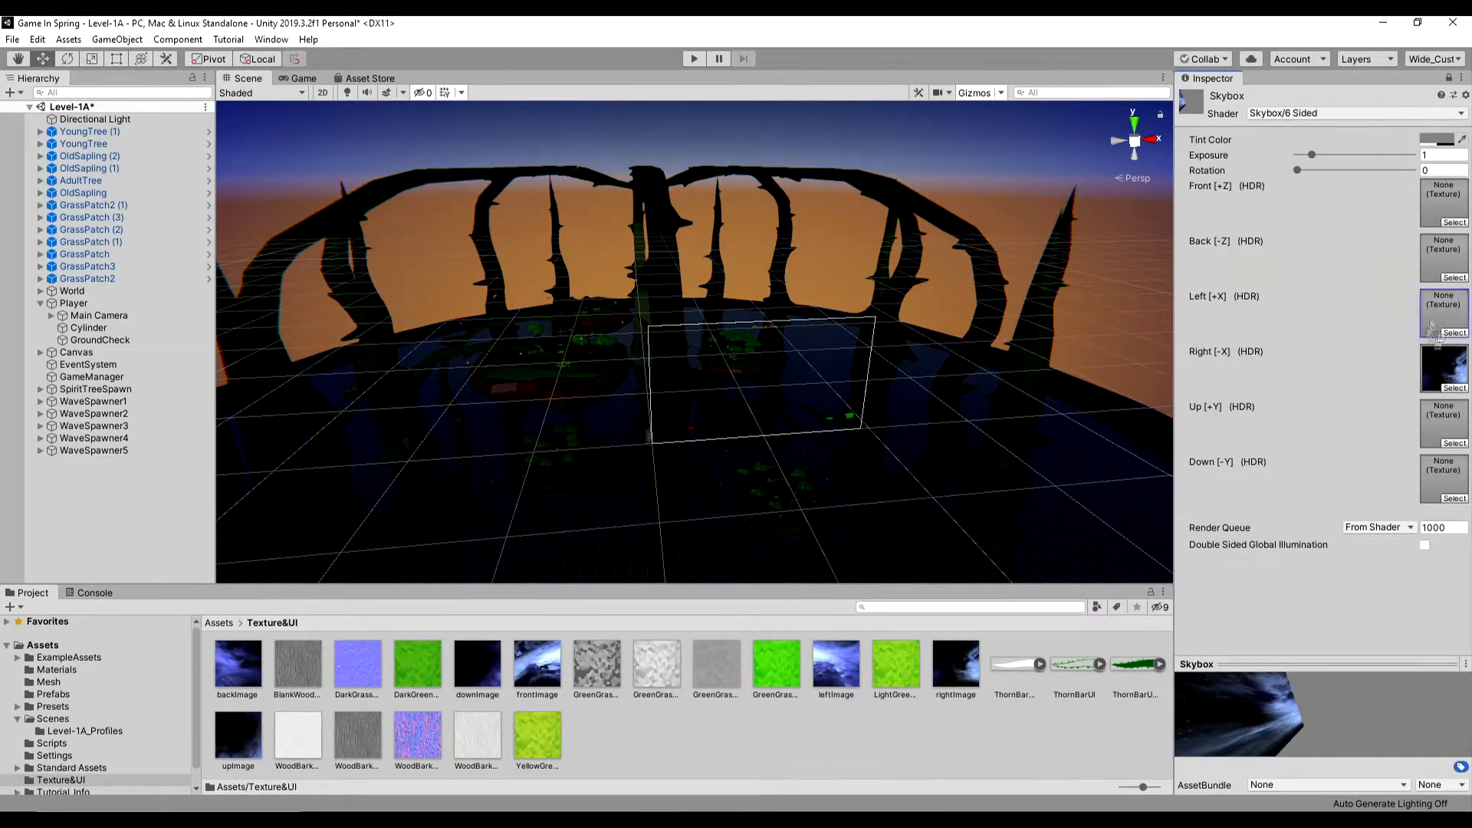
drag(537, 665, 1442, 203)
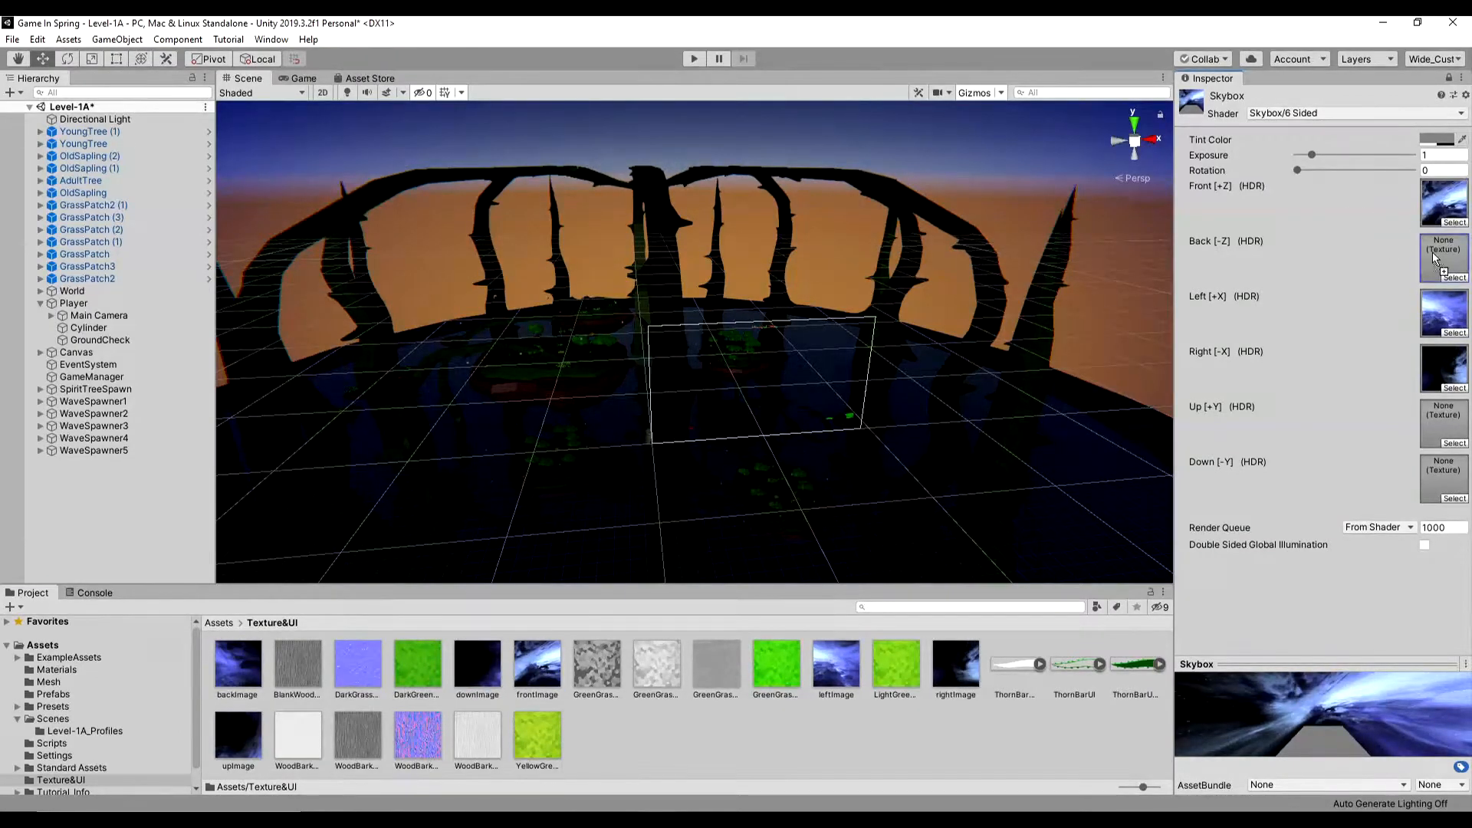
drag(1434, 259, 1444, 479)
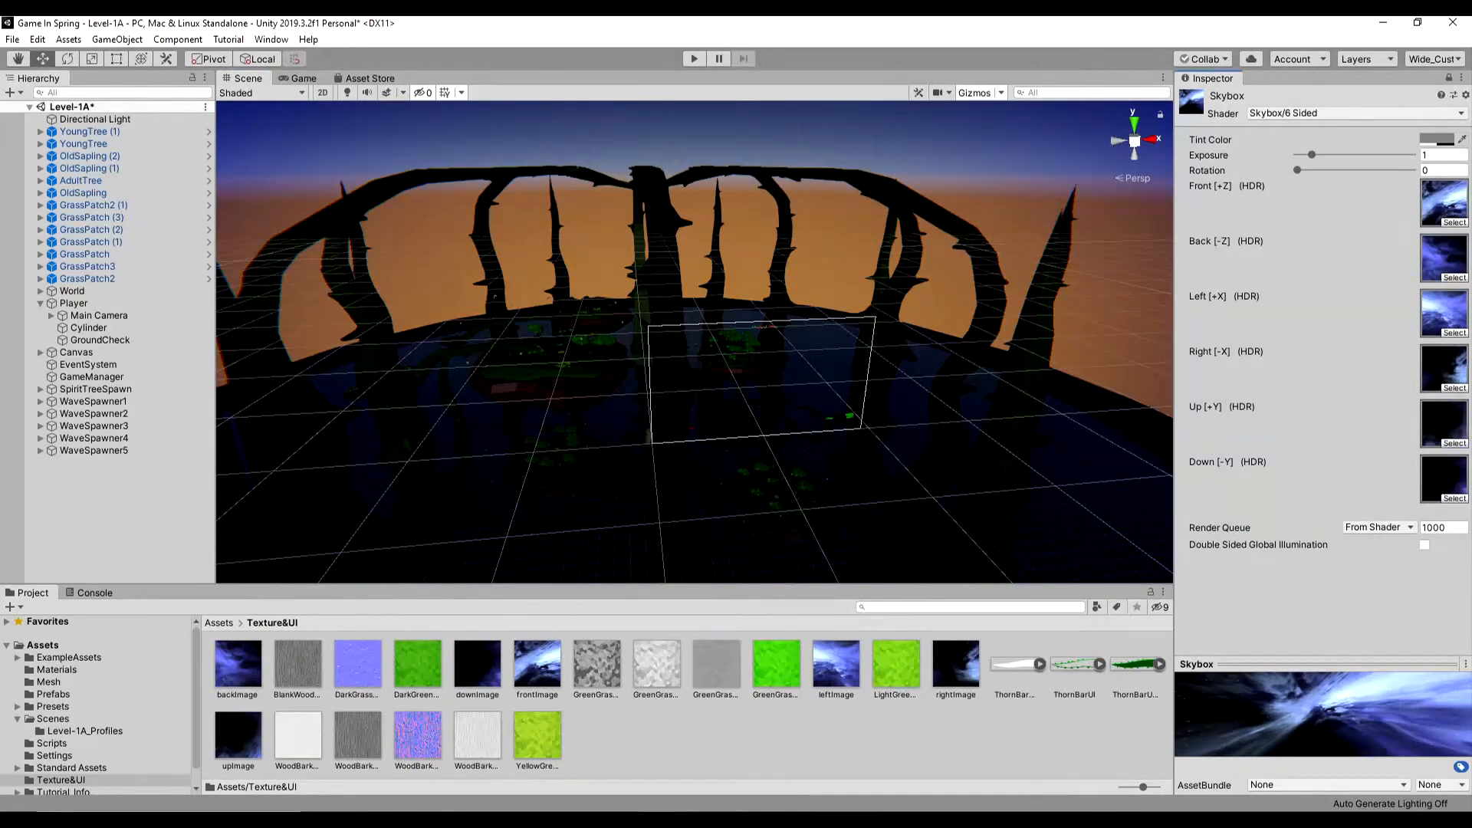
- Set the scene's environment Skybox Material to Skybox in the Lighting settings and generate the lighting
click(271, 39)
mouse_move(307, 220)
click(509, 219)
click(285, 84)
scroll(230, 337, up, 1)
double_click(228, 362)
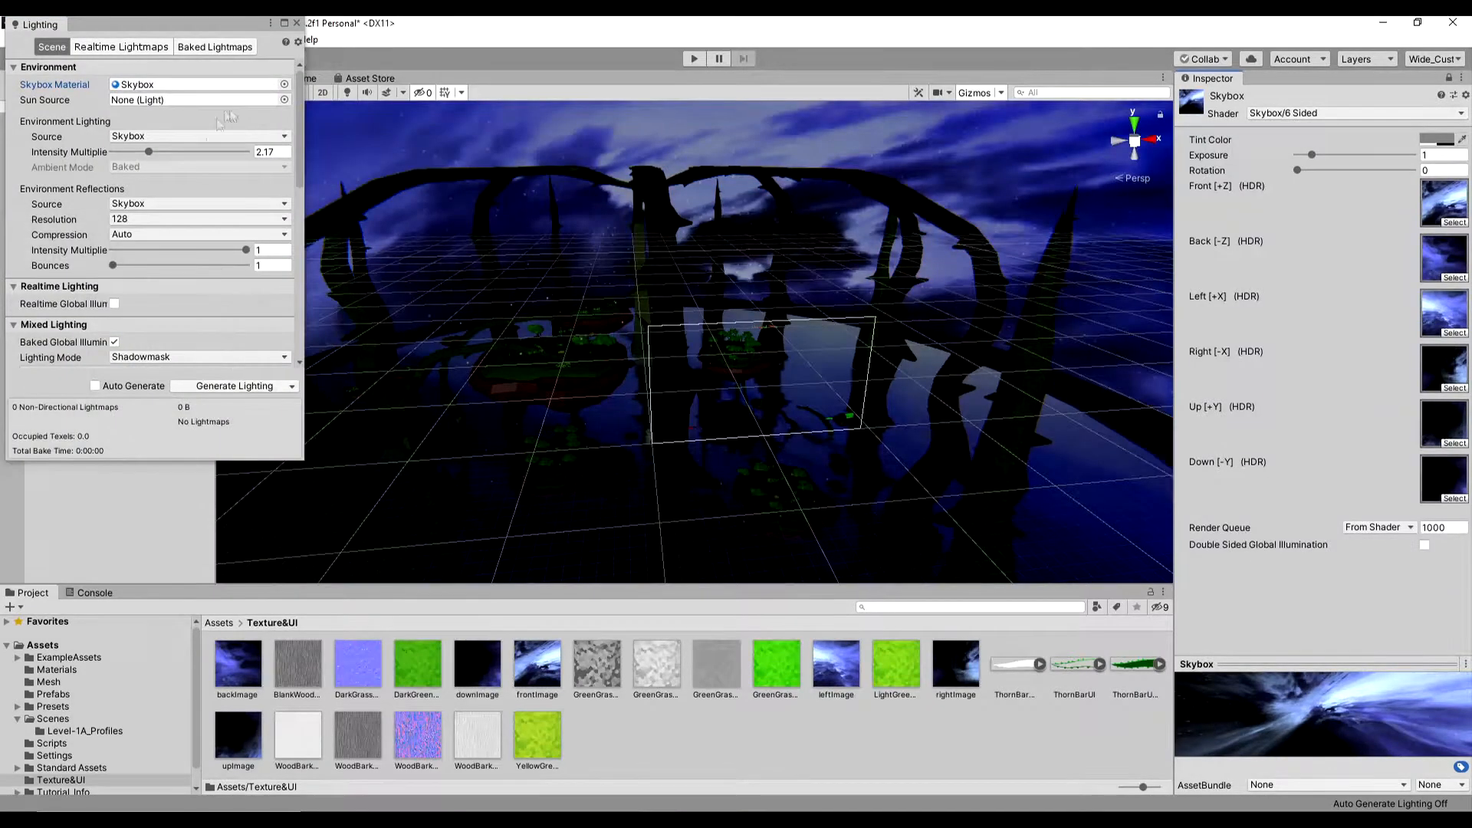
click(240, 386)
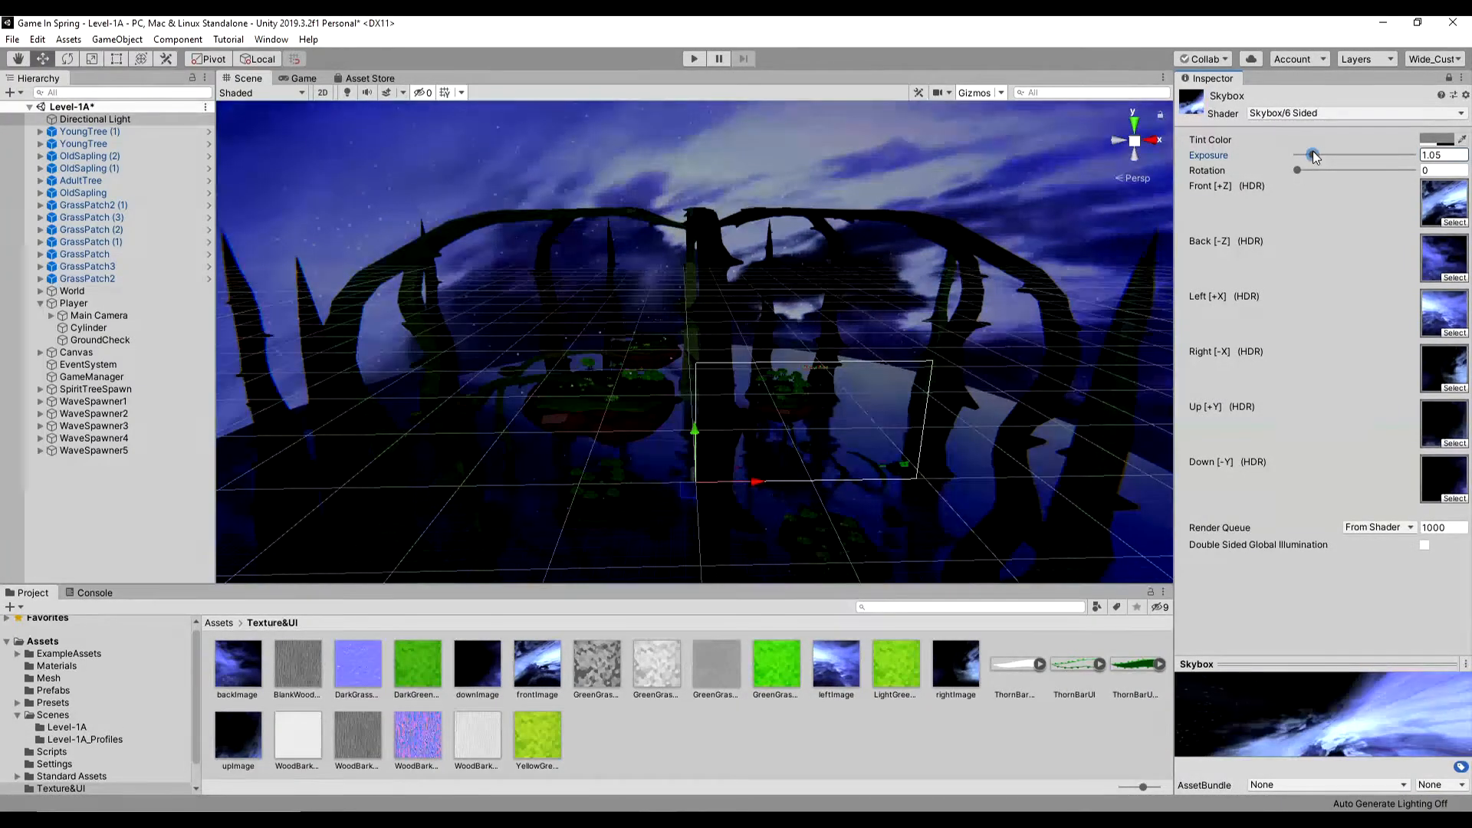
- Set the Skybox material's Exposure to 1.48 and Rotation to 38, and play-test the level with it
drag(1313, 154, 1321, 156)
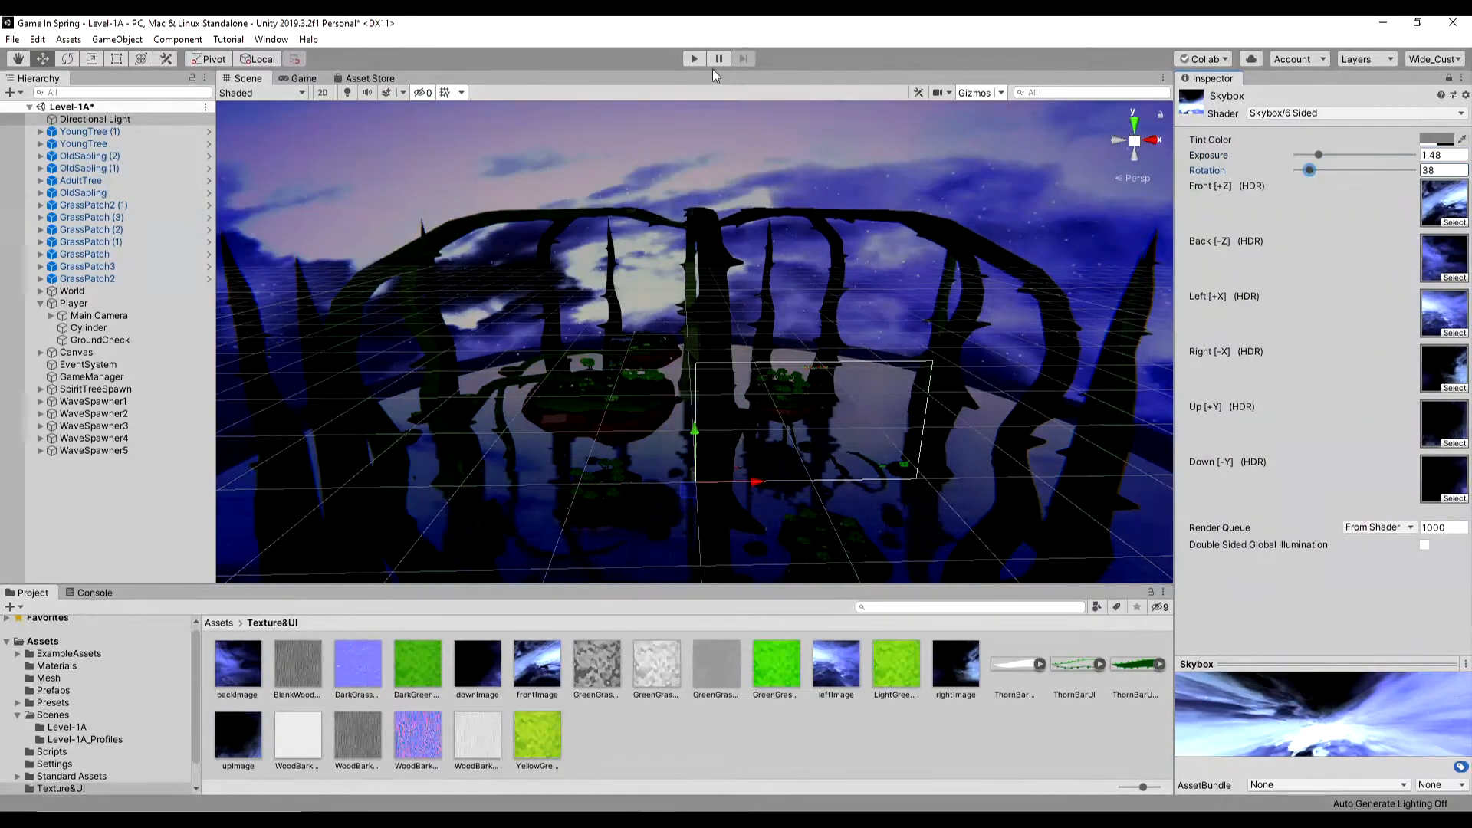
click(693, 59)
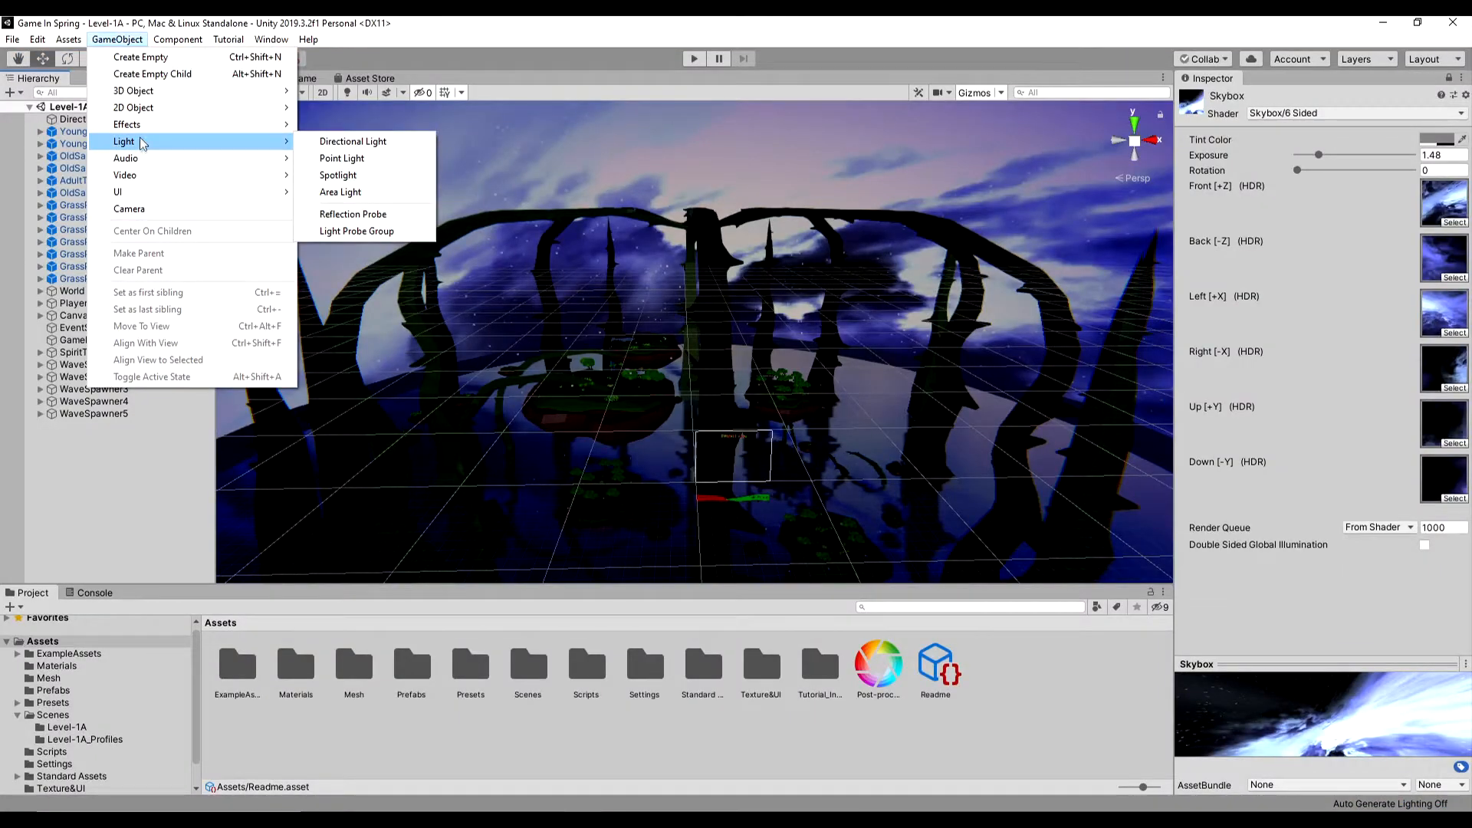
- Add a Particle System object to the scene
mouse_move(138, 125)
click(337, 124)
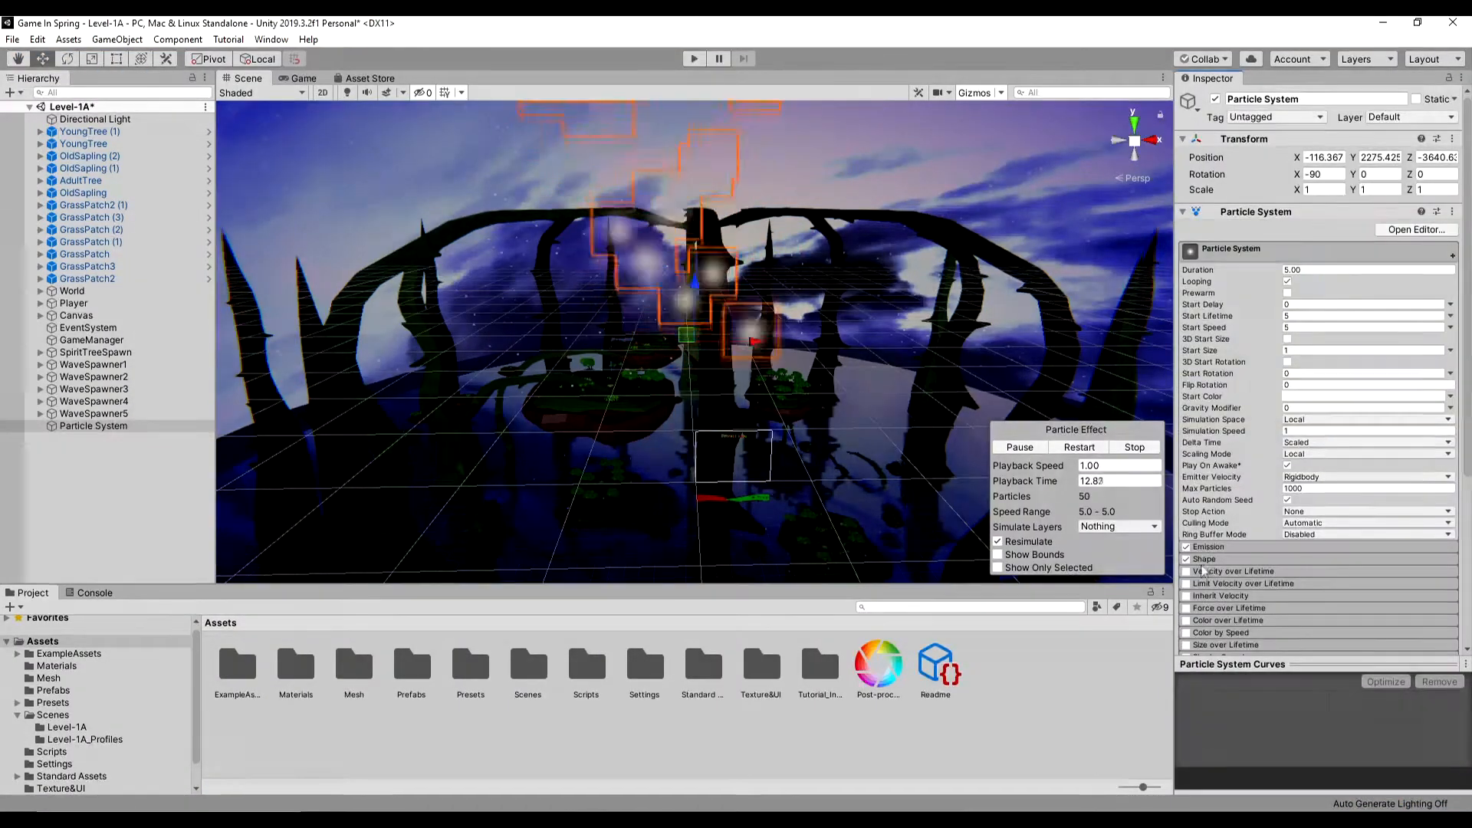
- Change the particle emission Shape to Sphere and set its Radius to 10
click(1208, 559)
scroll(1227, 521, down, 6)
click(1322, 297)
click(1342, 313)
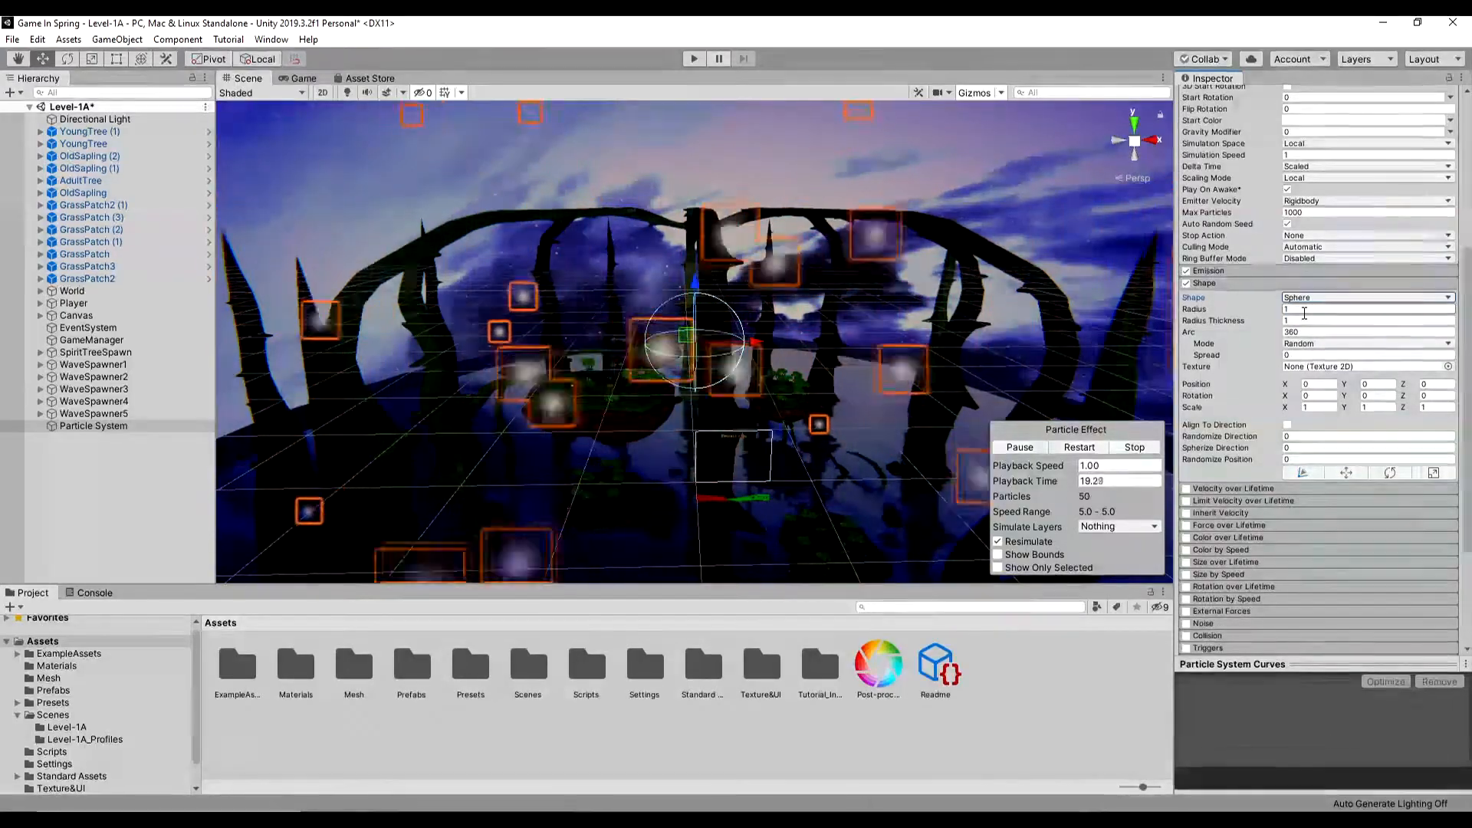
click(1316, 310)
text(0)
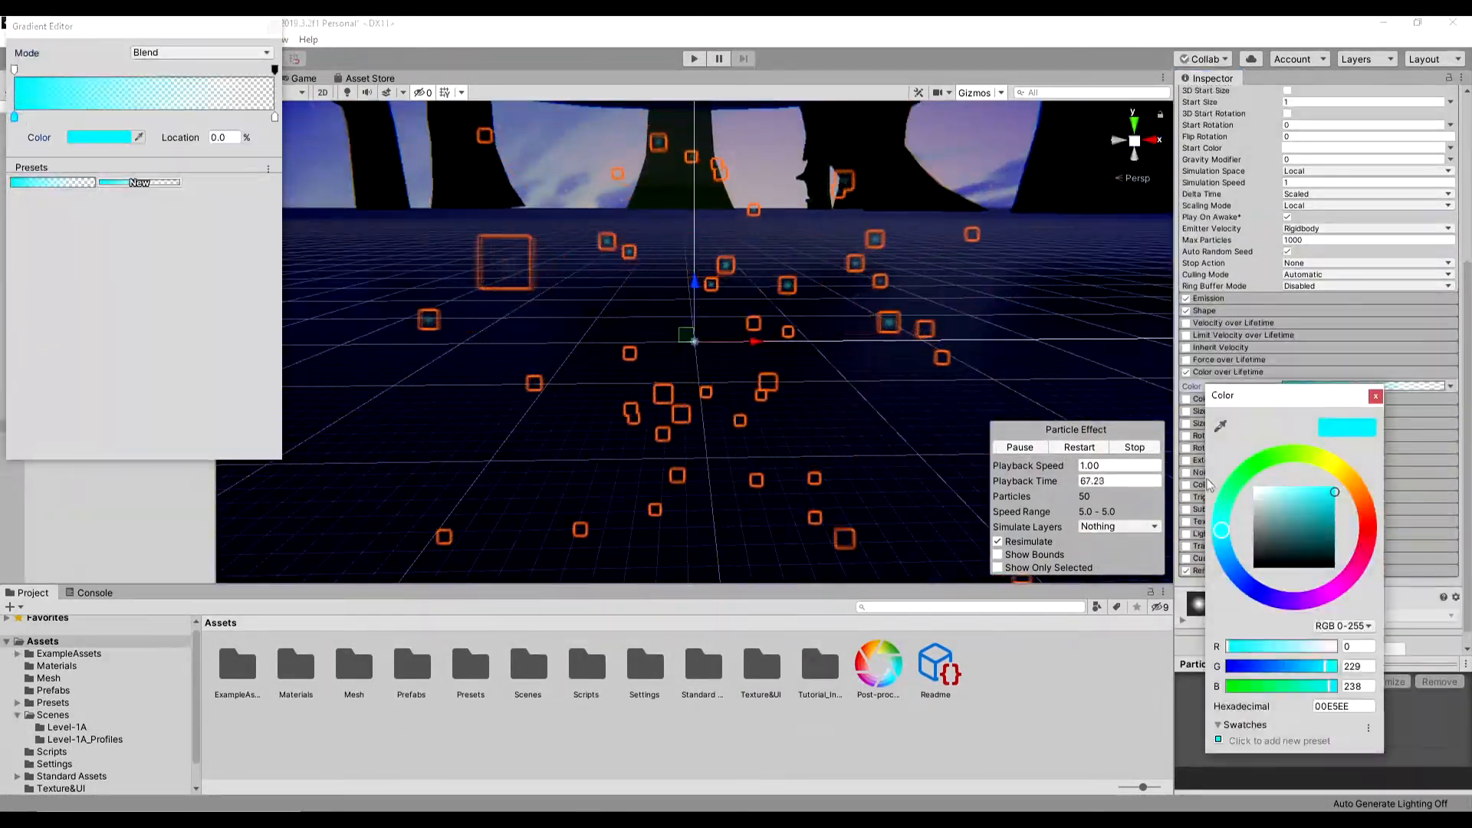
- Give the particles a green-to-yellow Color over Lifetime gradient, with Start Speed 0, Start Size 0.5 and emission Rate over Time 20
drag(1222, 528, 1298, 453)
click(1375, 397)
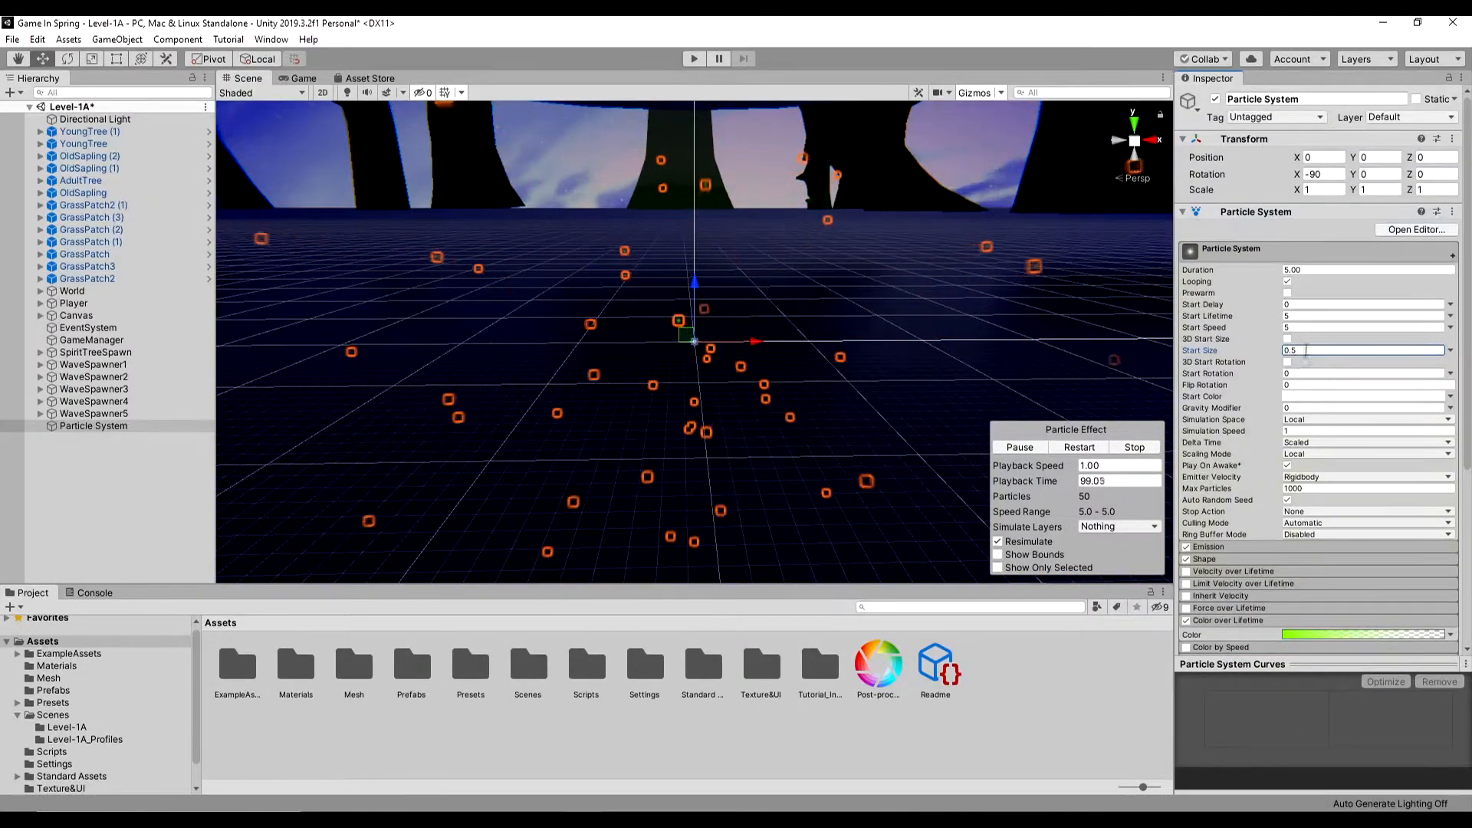
text(0)
scroll(1351, 368, down, 3)
click(1209, 409)
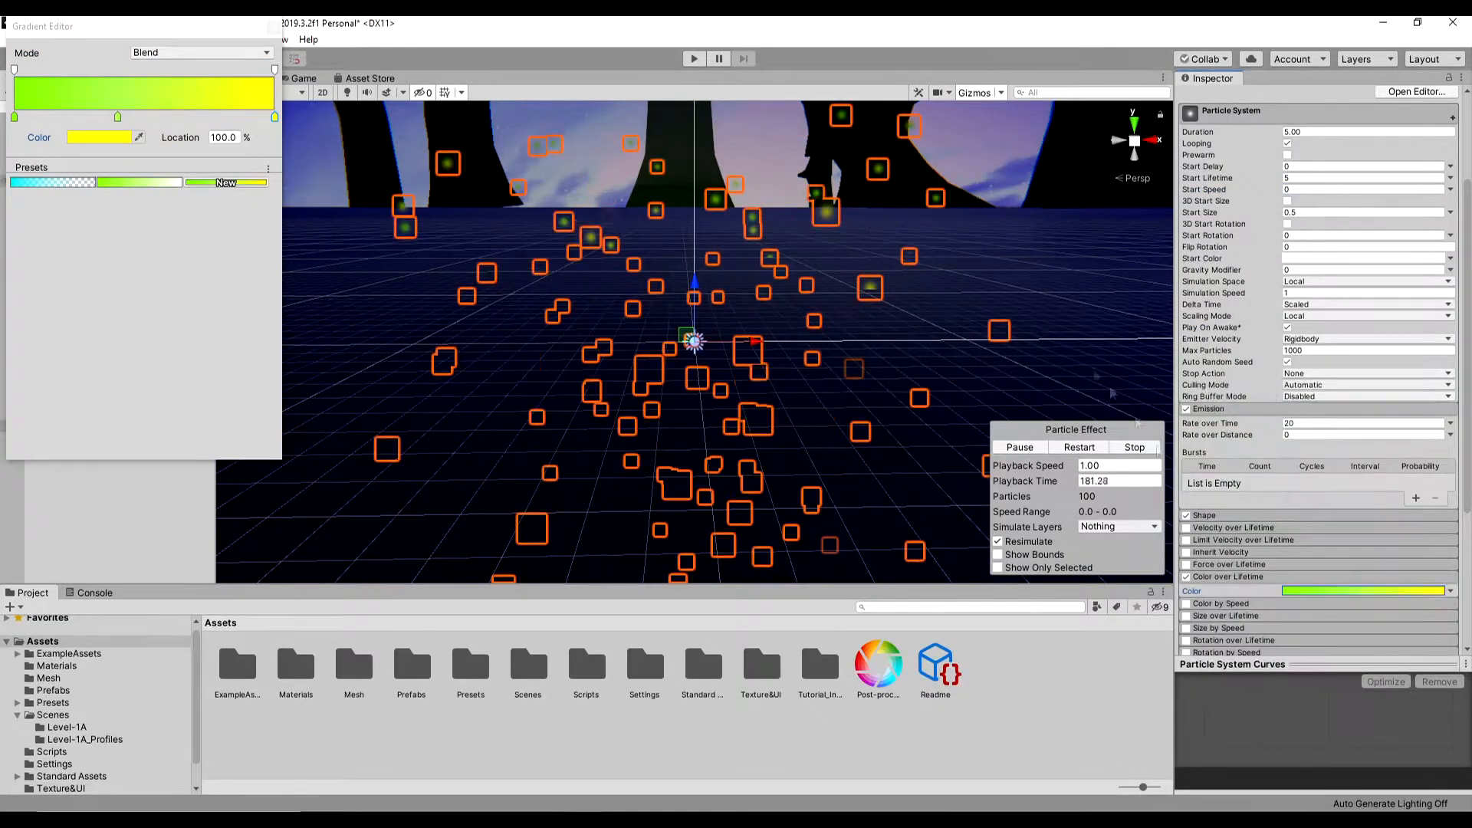
- Enable Size over Lifetime and shape its curve so the particles shrink over their life
click(1239, 617)
click(1186, 616)
scroll(1242, 620, down, 3)
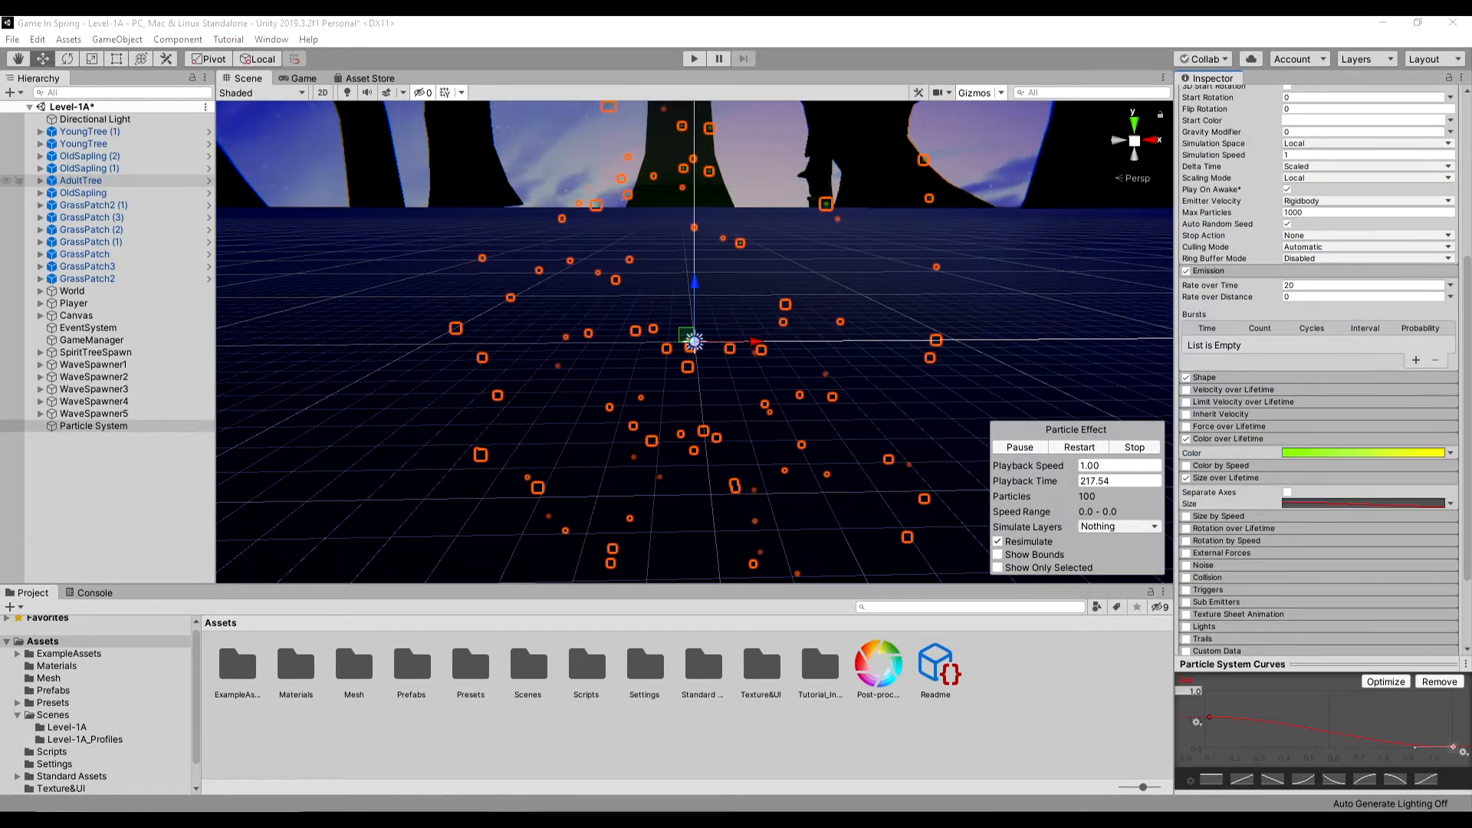
scroll(1227, 429, down, 3)
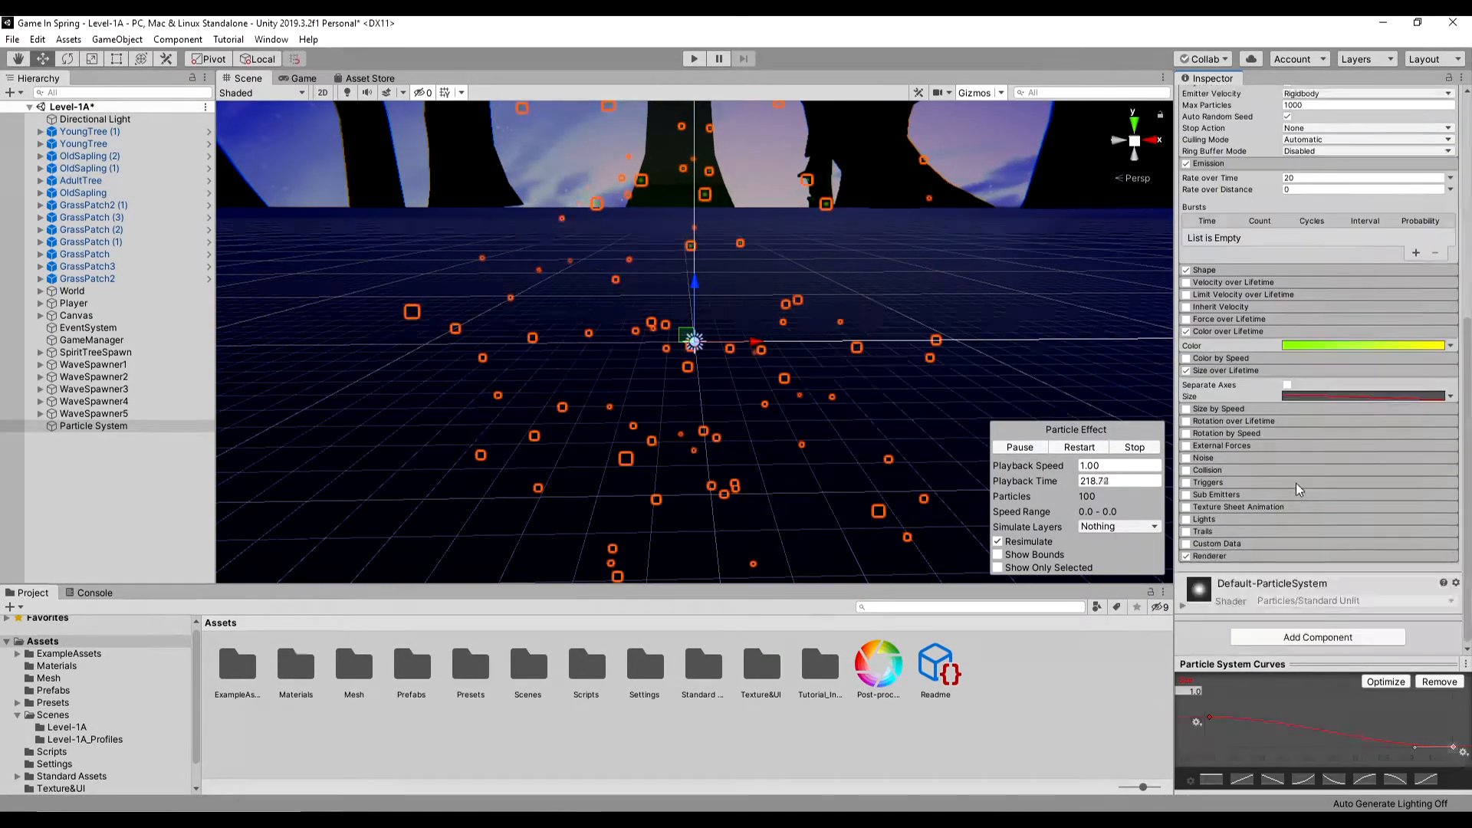
- Enable Noise on the particle system and set its Strength to 0.5
click(1206, 459)
click(1186, 459)
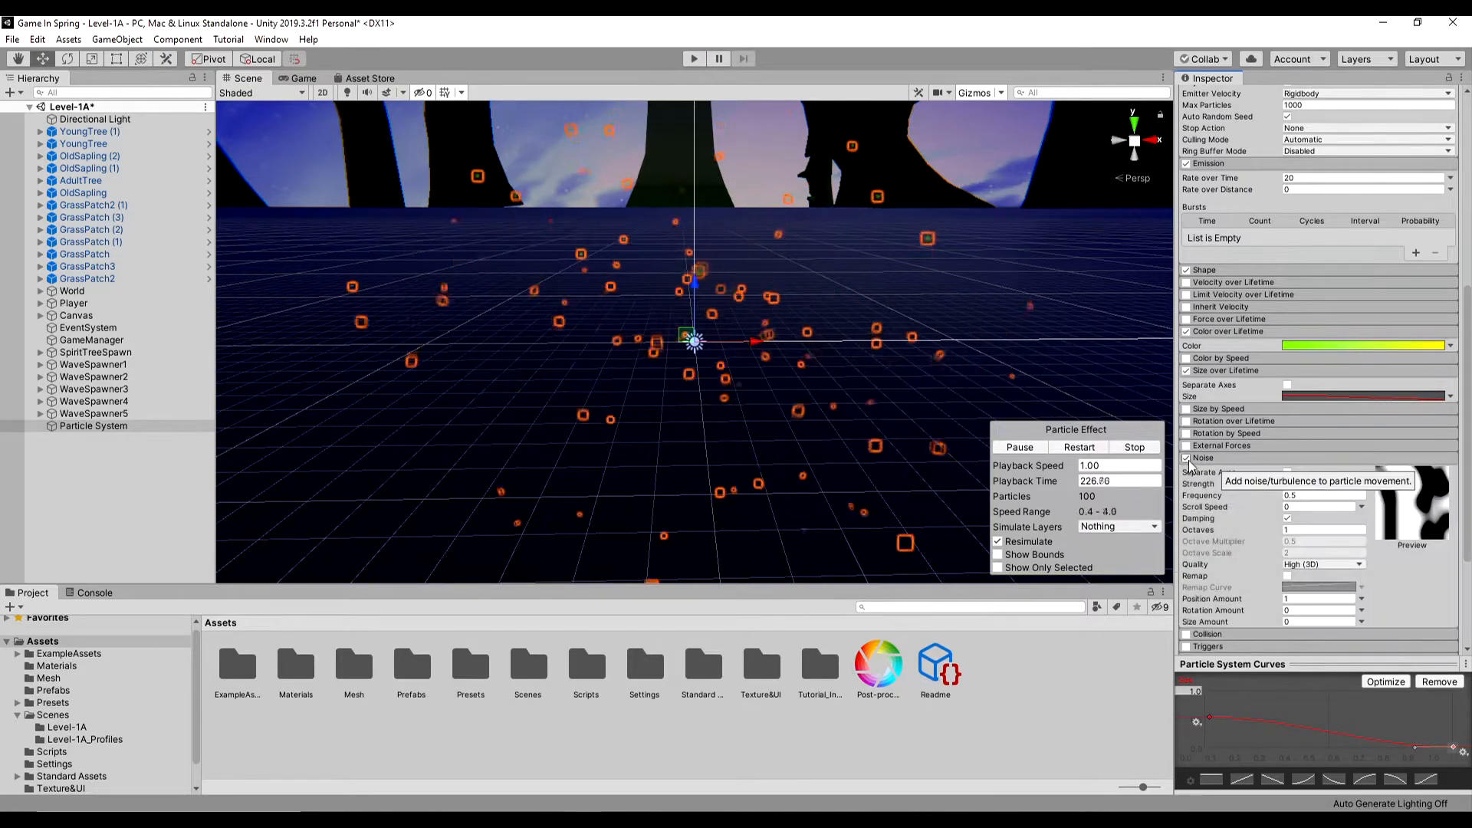
right_drag(858, 458, 880, 486)
click(1315, 484)
text(0.5)
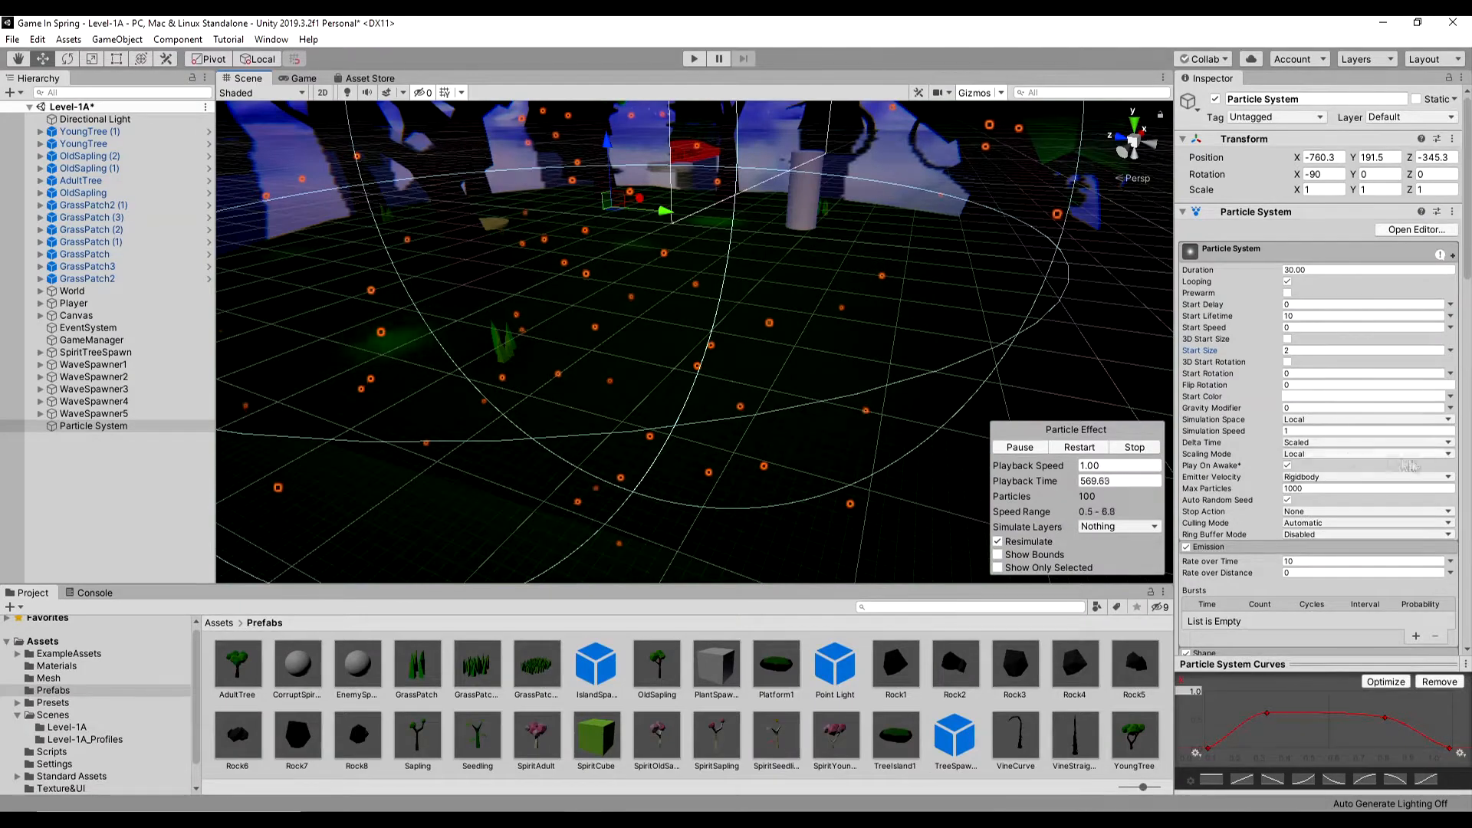
- Try a Noise Scroll Speed of 1 on the particles and return it to 0
scroll(1301, 512, down, 15)
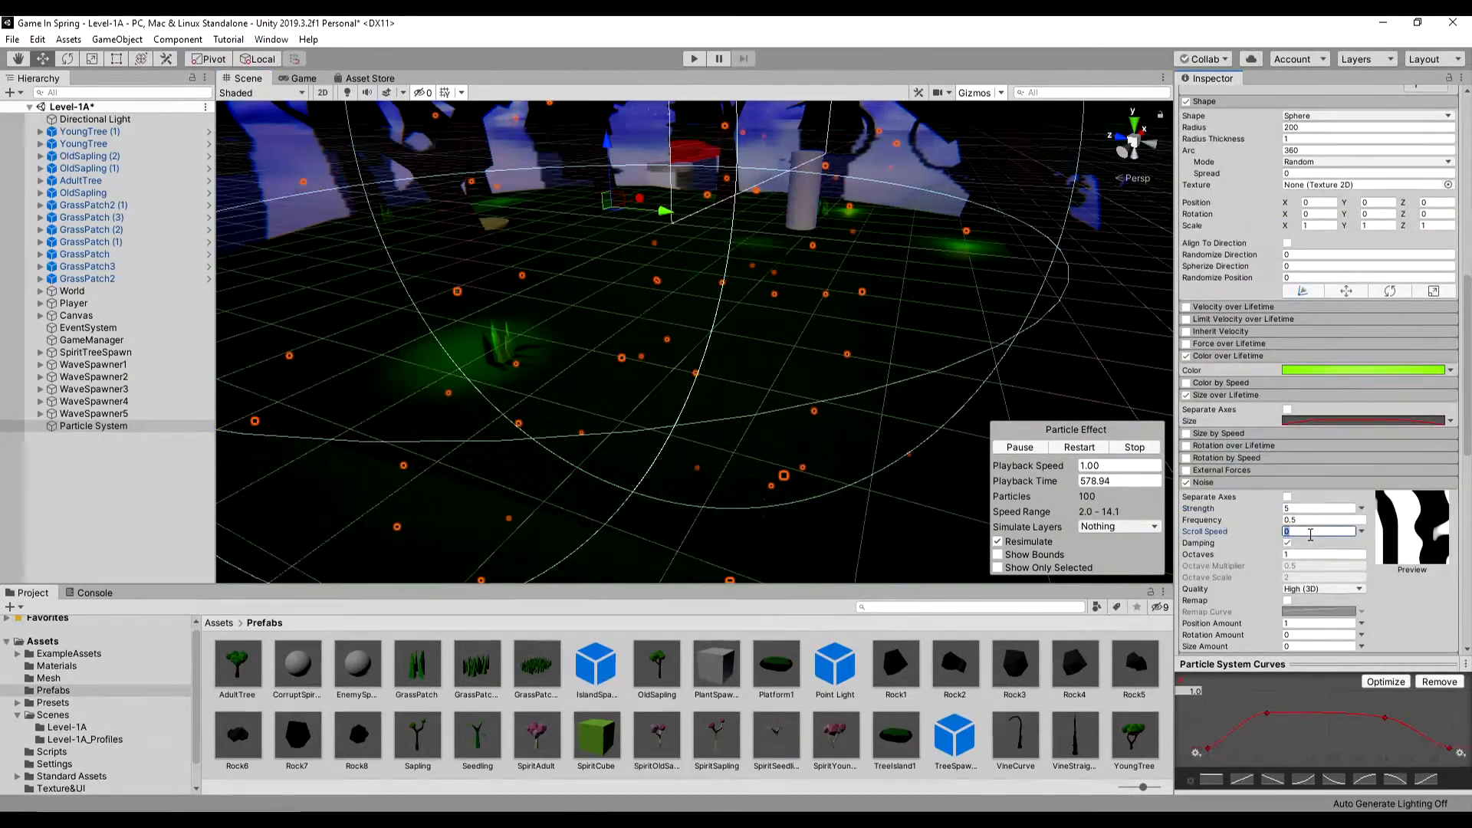
text(1)
key(BackSpace)
text(0)
key(Return)
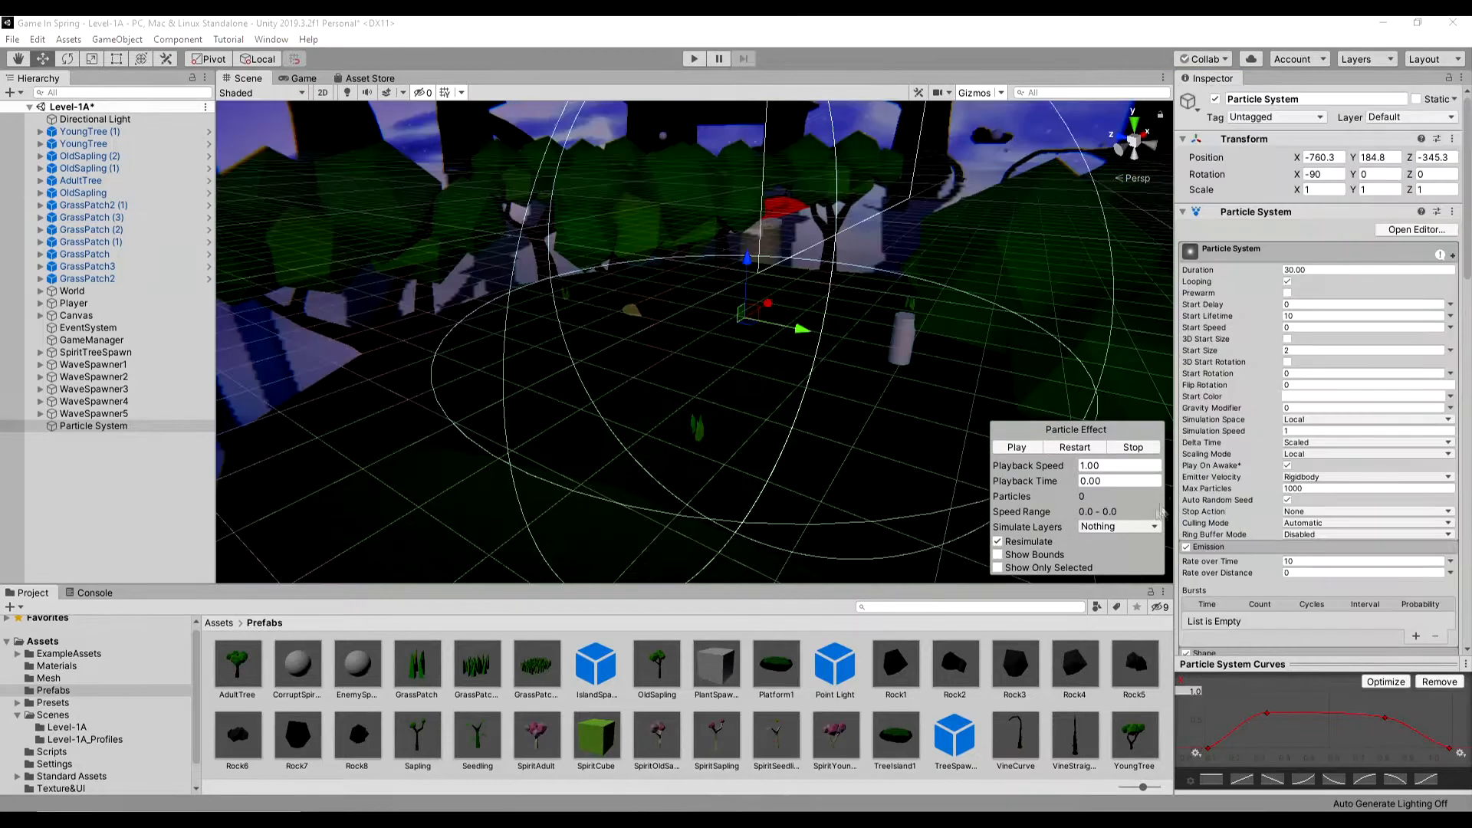
- Set the particle Renderer's Sorting Fudge to -100
scroll(1303, 460, down, 20)
click(1300, 344)
text(-100)
- Play-test the level, walking forward among the trees to examine the glowing particles, and exit Play mode
click(692, 59)
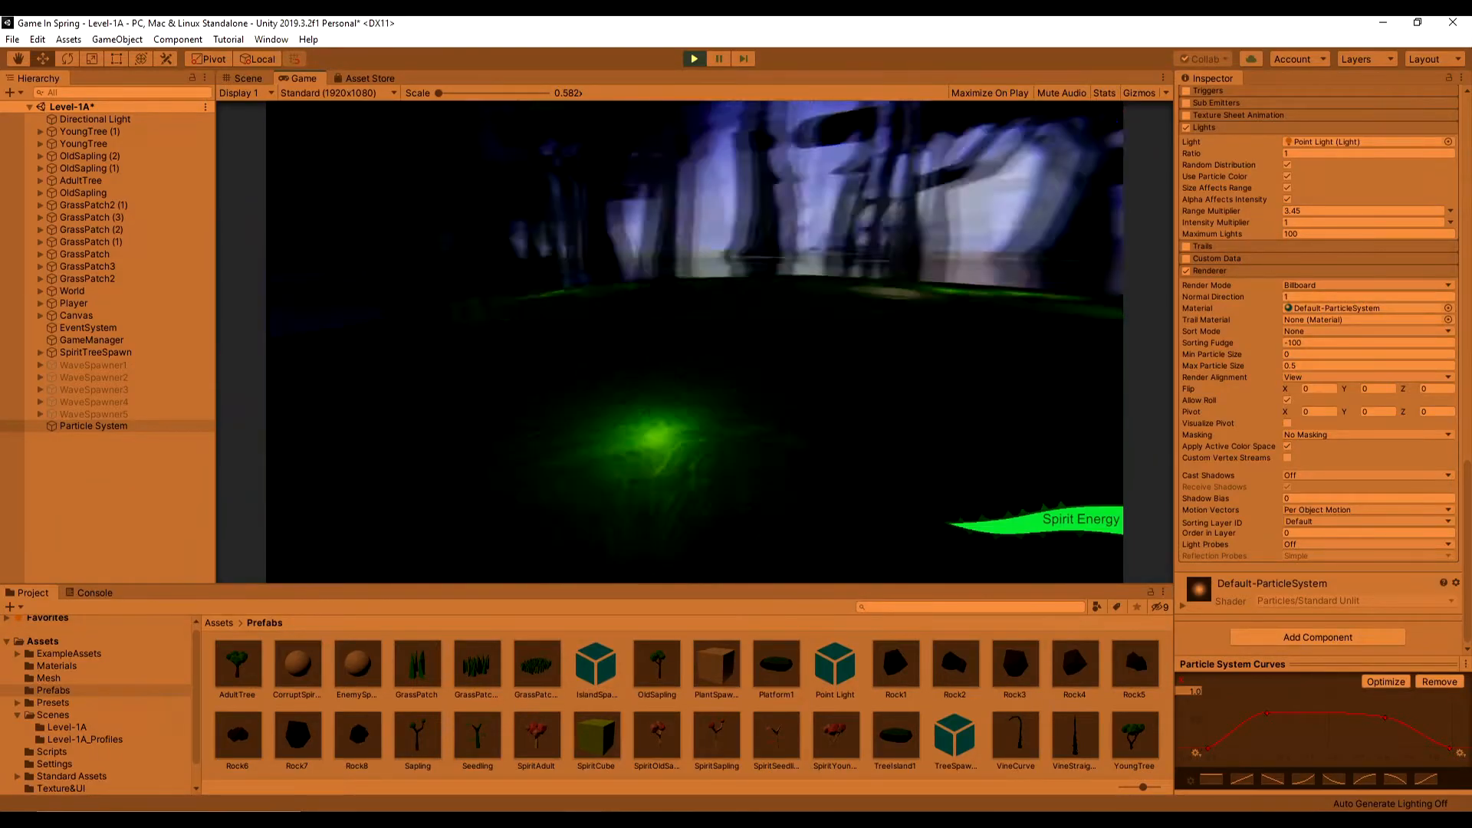
key(w)
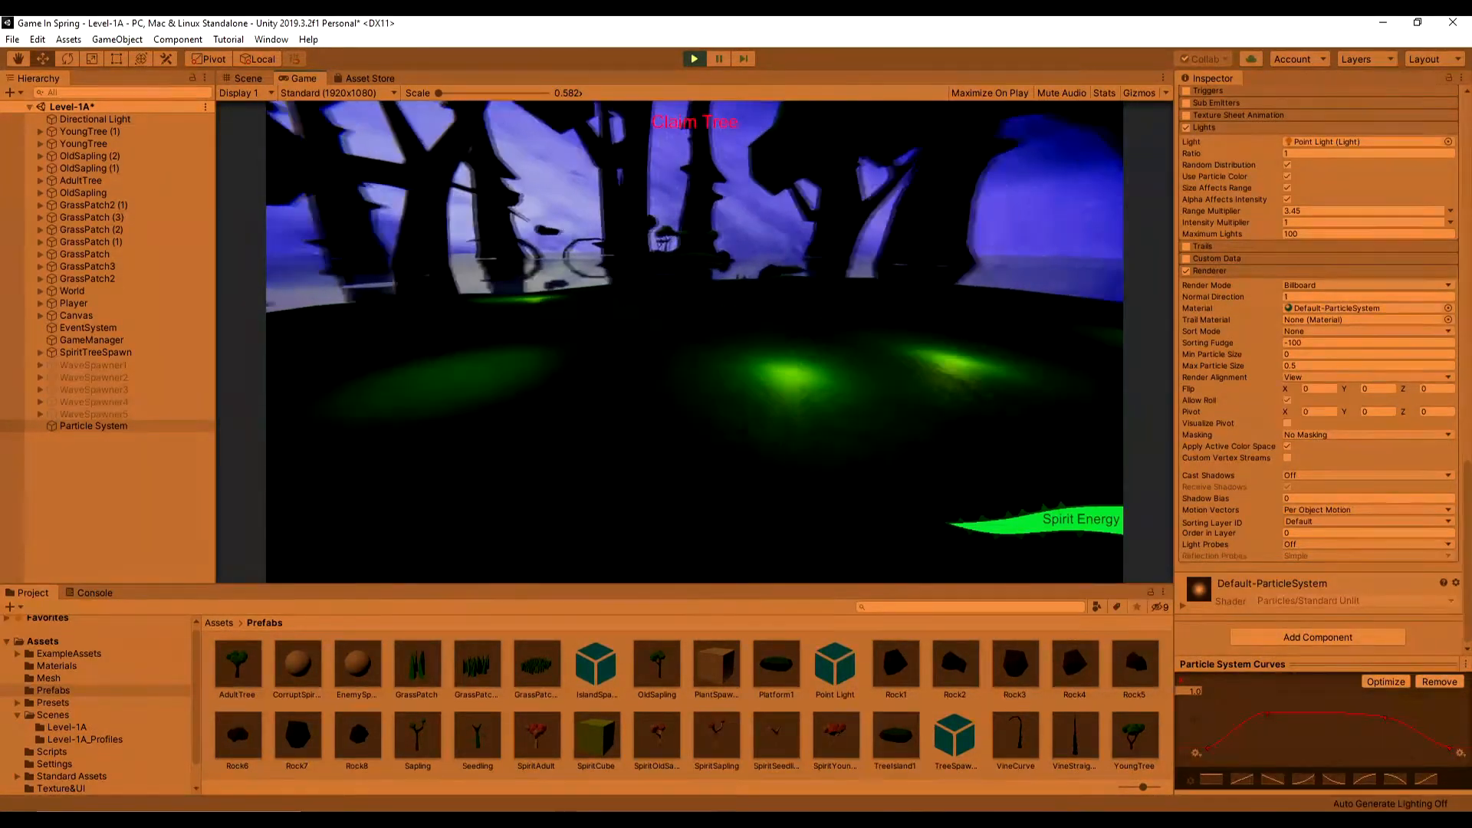
key(w)
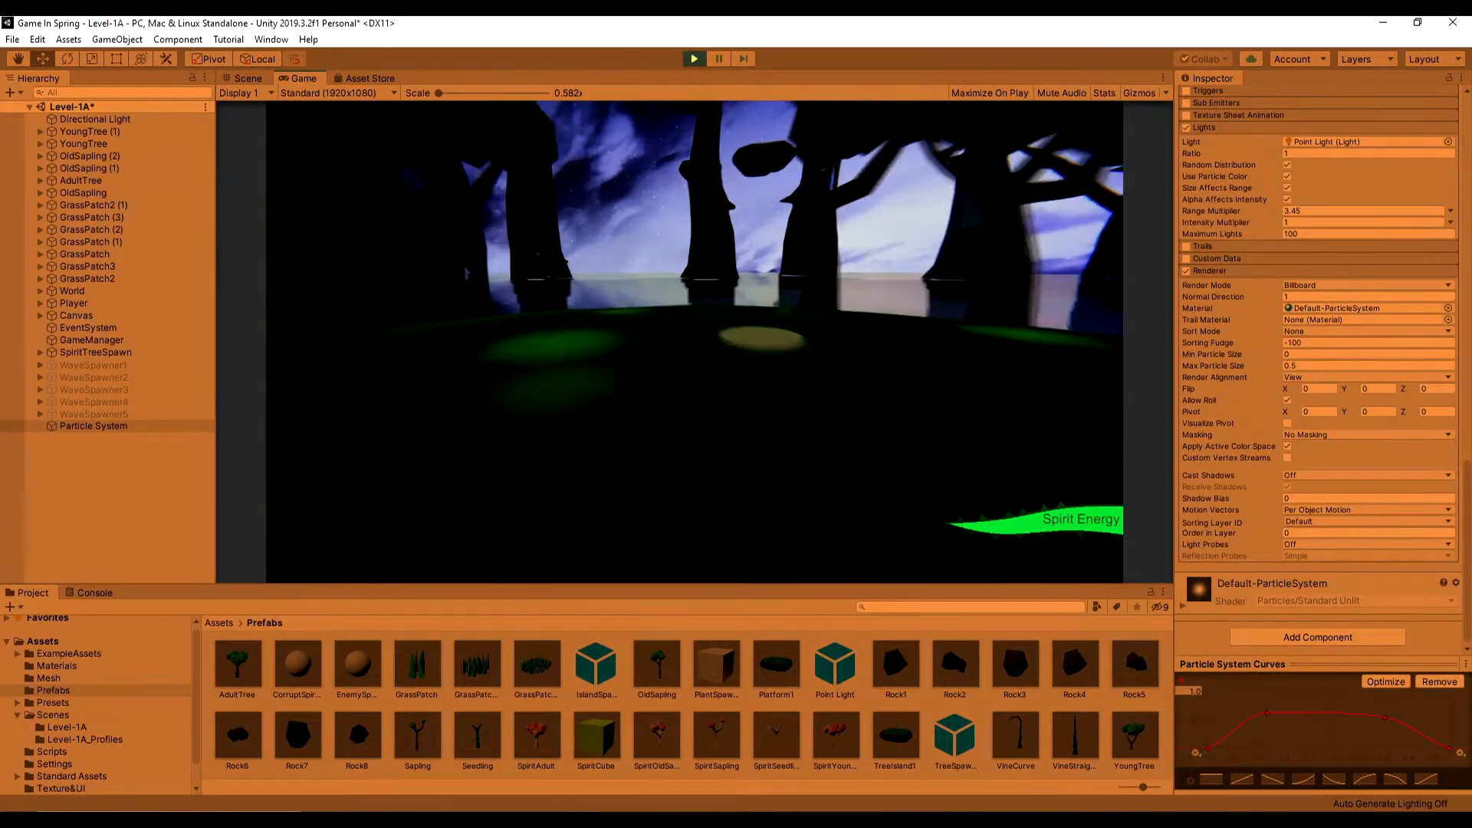
key(ctrl+p)
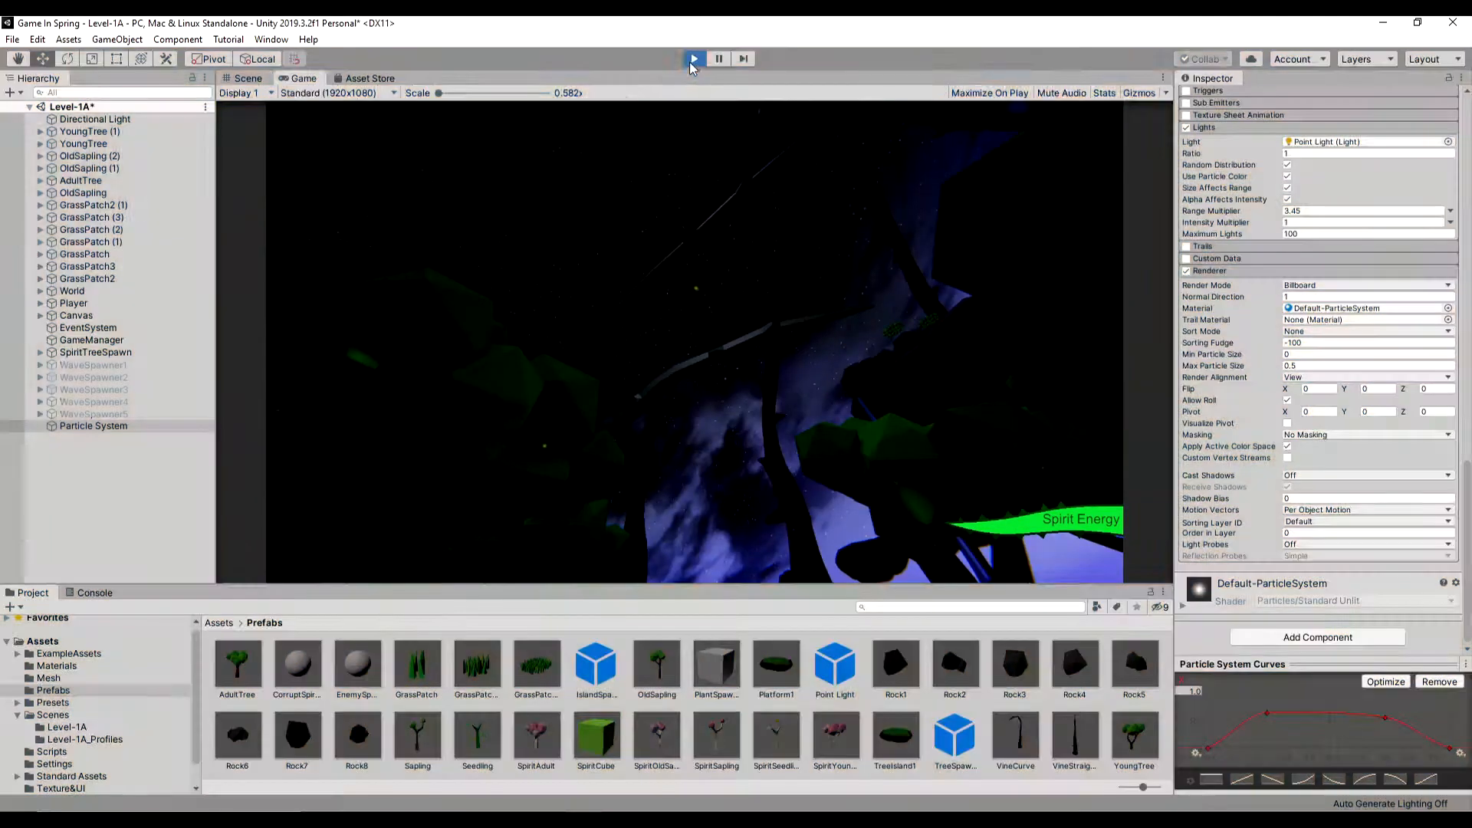
- Set the particle system's Start Lifetime to 30
scroll(1316, 299, up, 15)
click(1314, 316)
text(30)
- Reshape the Size over Lifetime curve to rise steeply at the start, hold a wide plateau and drop steeply at the end
drag(1267, 713, 1221, 718)
drag(1385, 717, 1439, 717)
click(1209, 749)
drag(1244, 737, 1221, 717)
click(1449, 749)
click(1439, 717)
drag(1413, 737, 1402, 703)
click(1221, 718)
drag(1184, 720, 1186, 731)
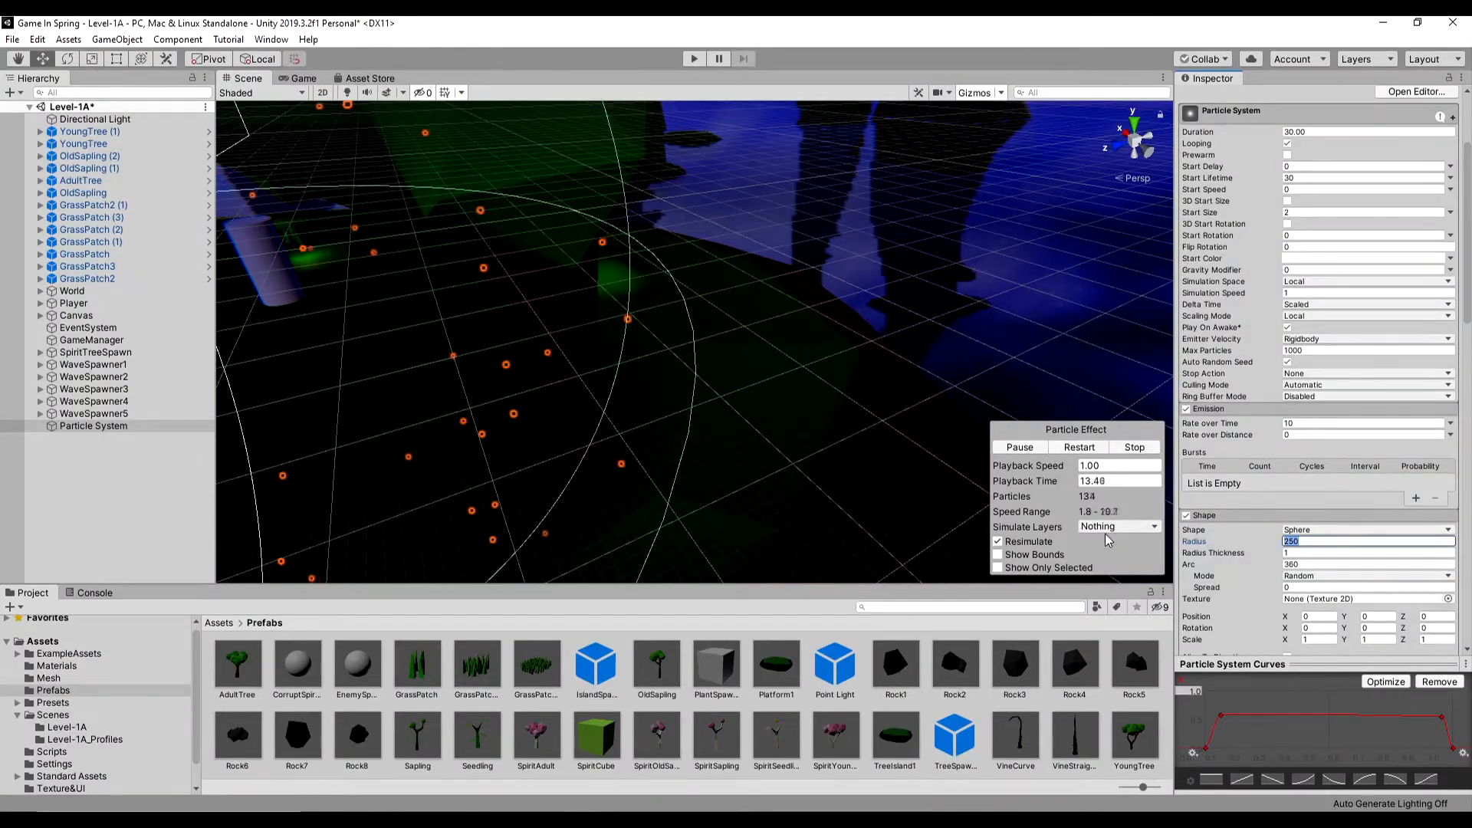
- Set the particle emitter's sphere Radius to 300
text(300)
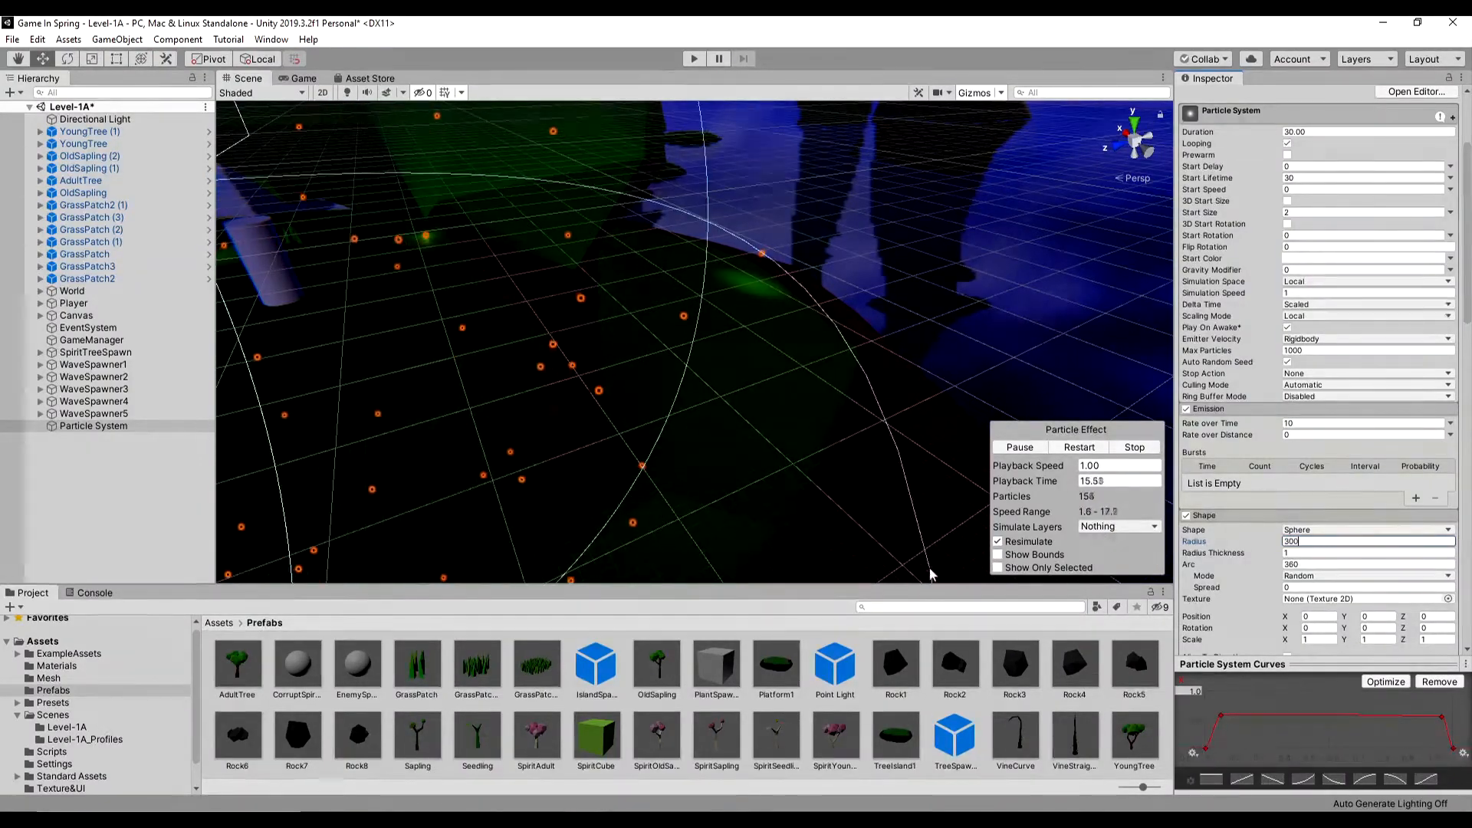
scroll(516, 378, down, 10)
alt+drag(516, 378, 707, 397)
right_drag(707, 397, 722, 339)
- Save the scene and the project, and enter Play mode to test the level
click(12, 39)
click(39, 95)
click(12, 39)
click(61, 171)
key(ctrl+p)
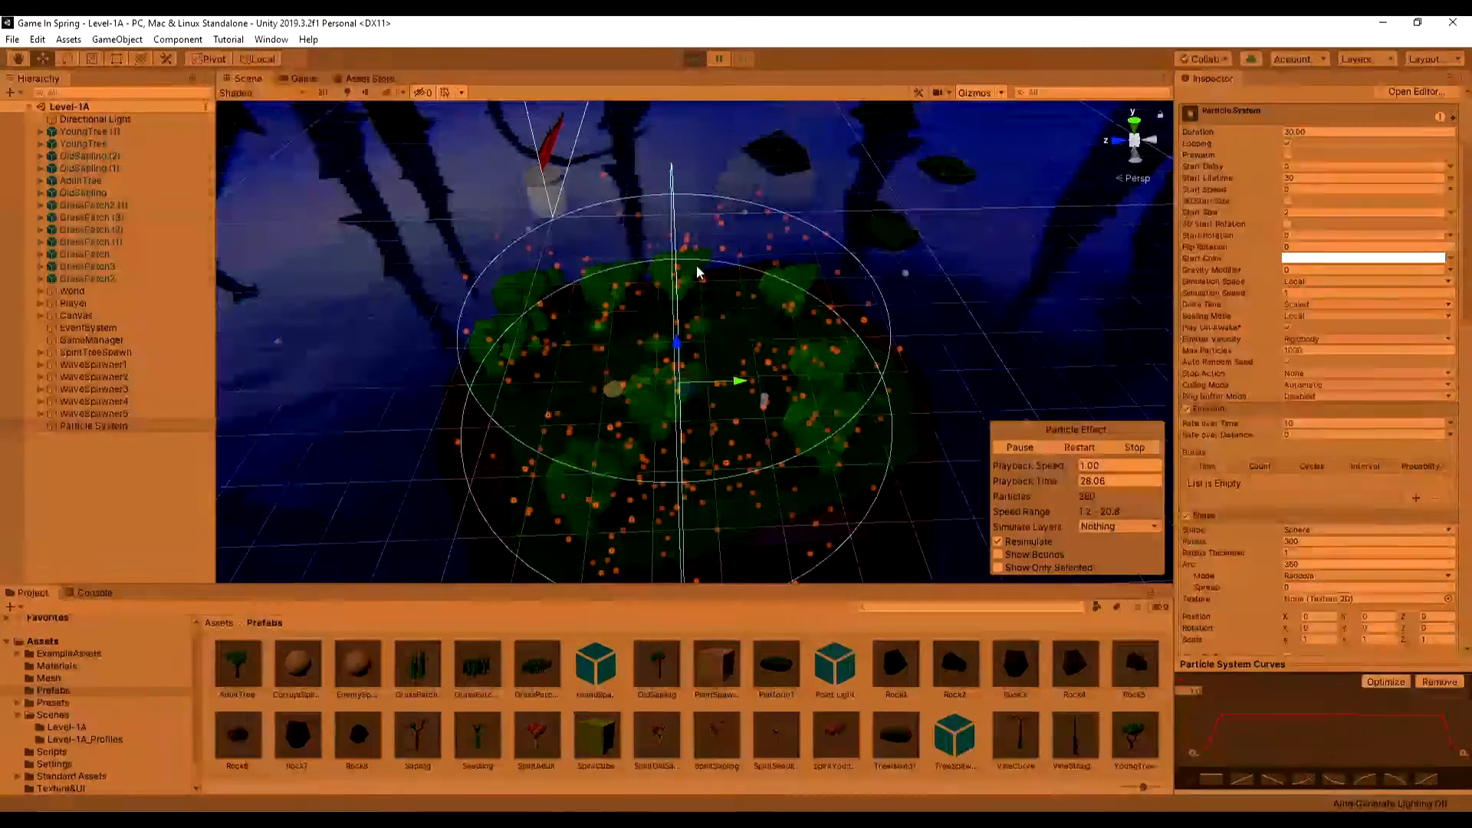